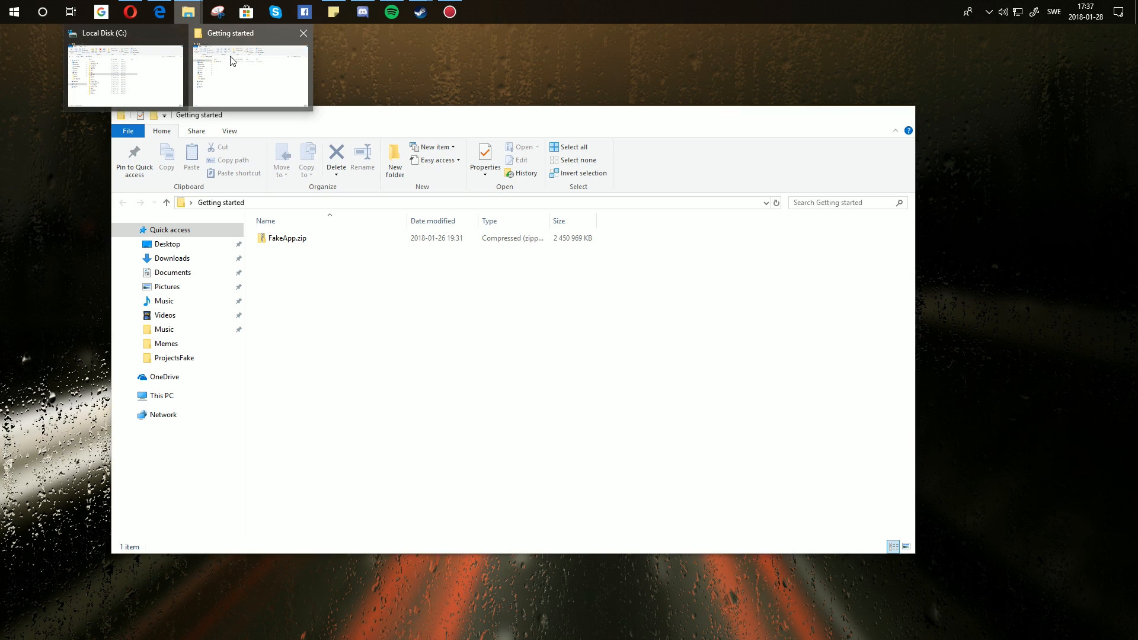
Open FakeApp.zip from the Getting started folder and select the FakeApp folder inside the archive.
click(228, 59)
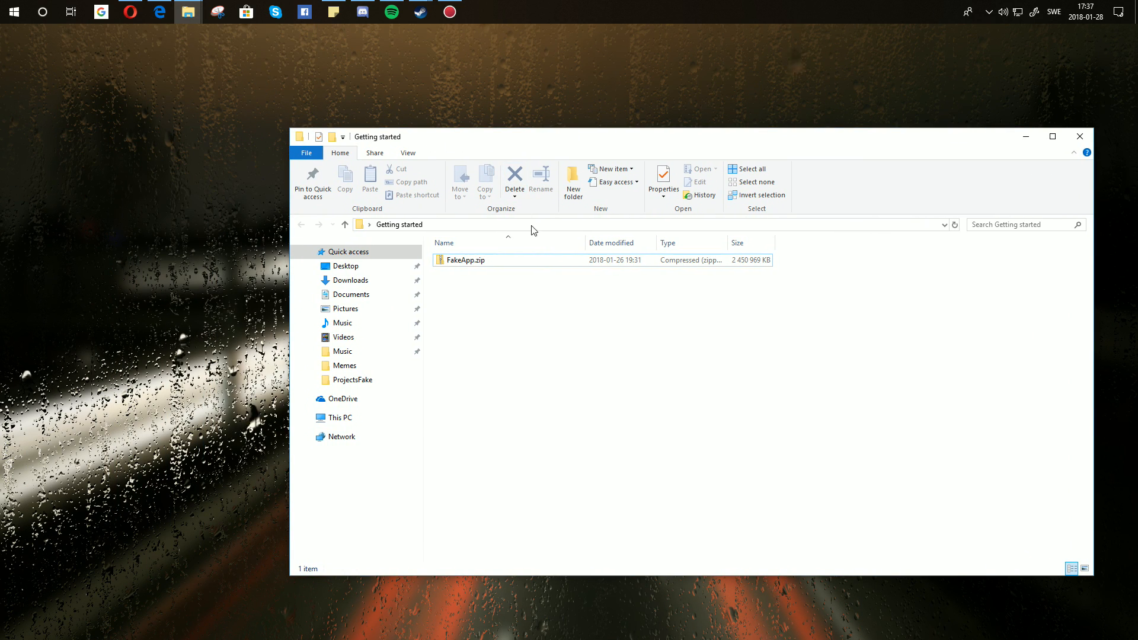
click(546, 263)
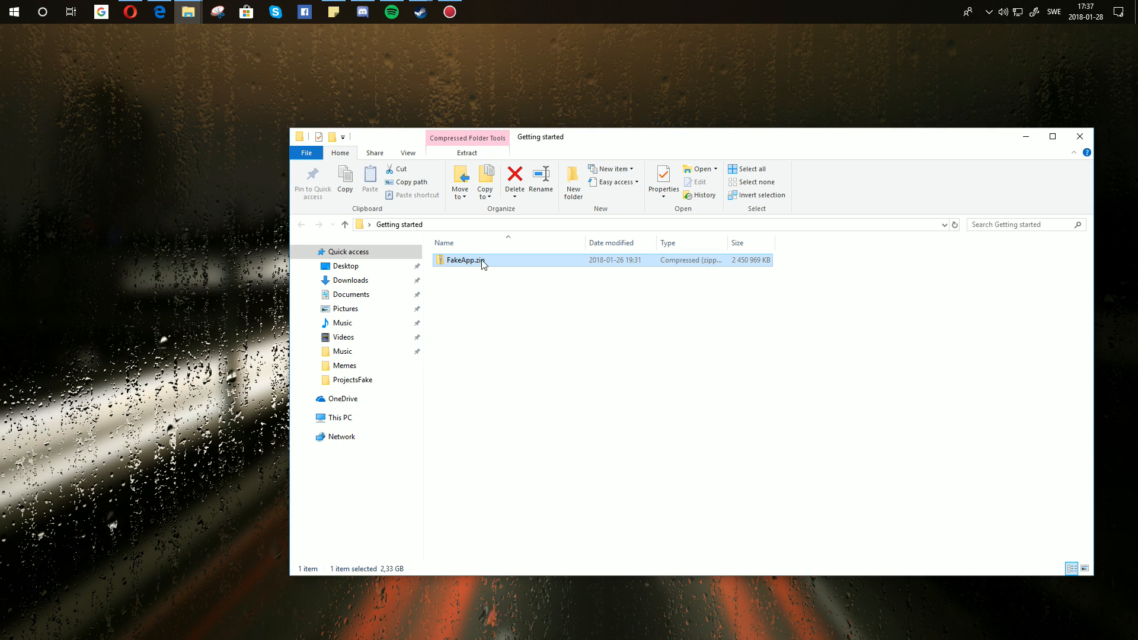
double_click(483, 265)
drag(825, 140, 814, 113)
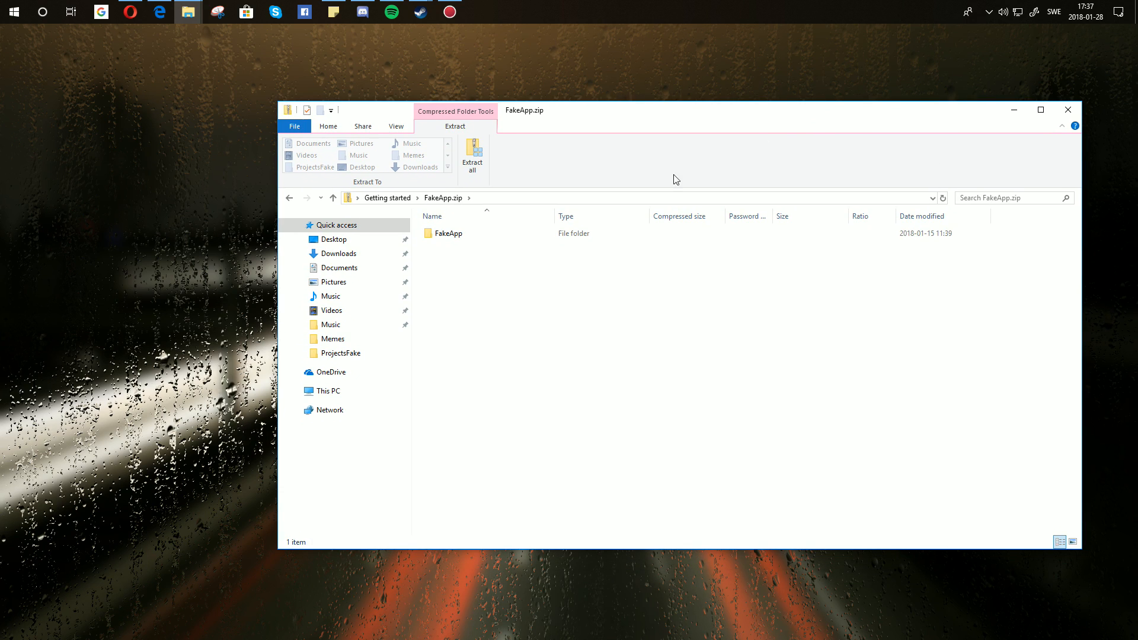
click(466, 237)
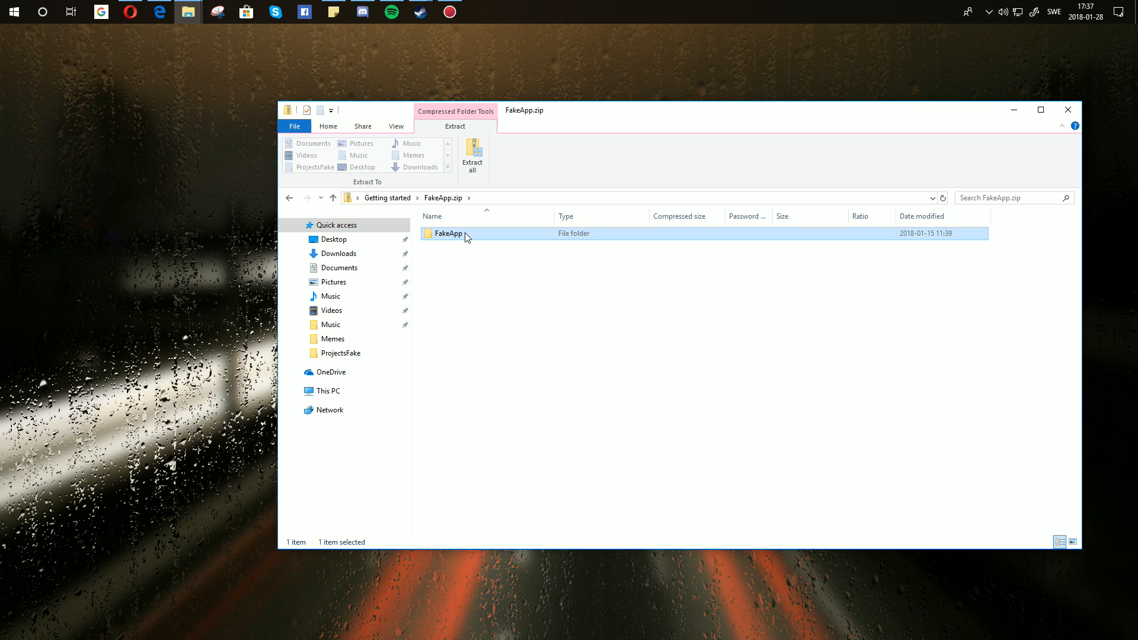
click(476, 263)
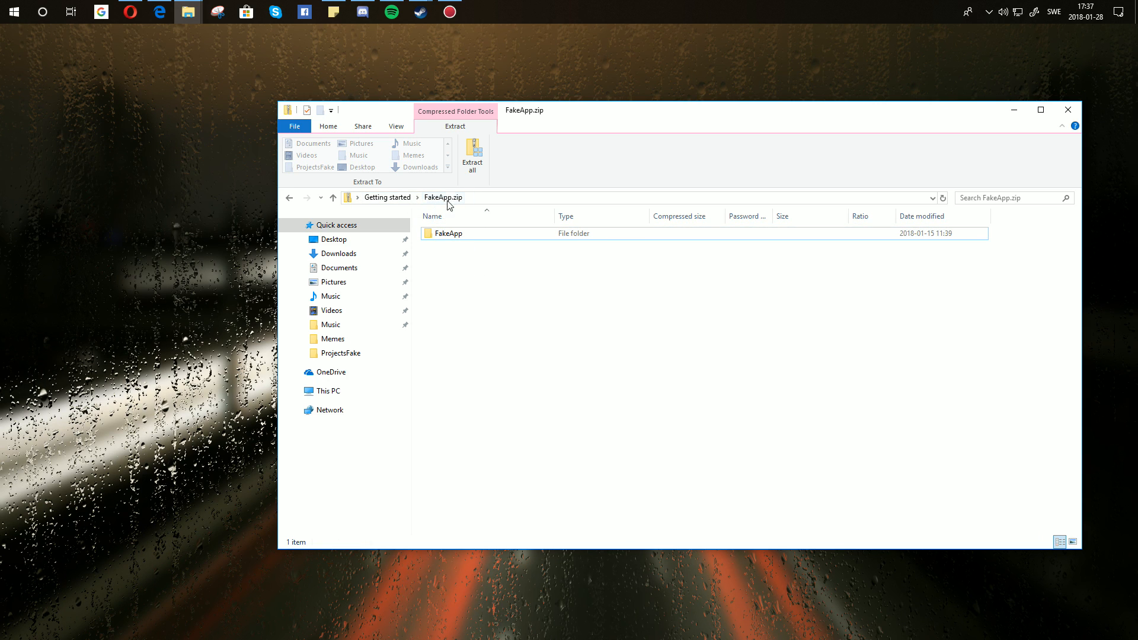
click(456, 235)
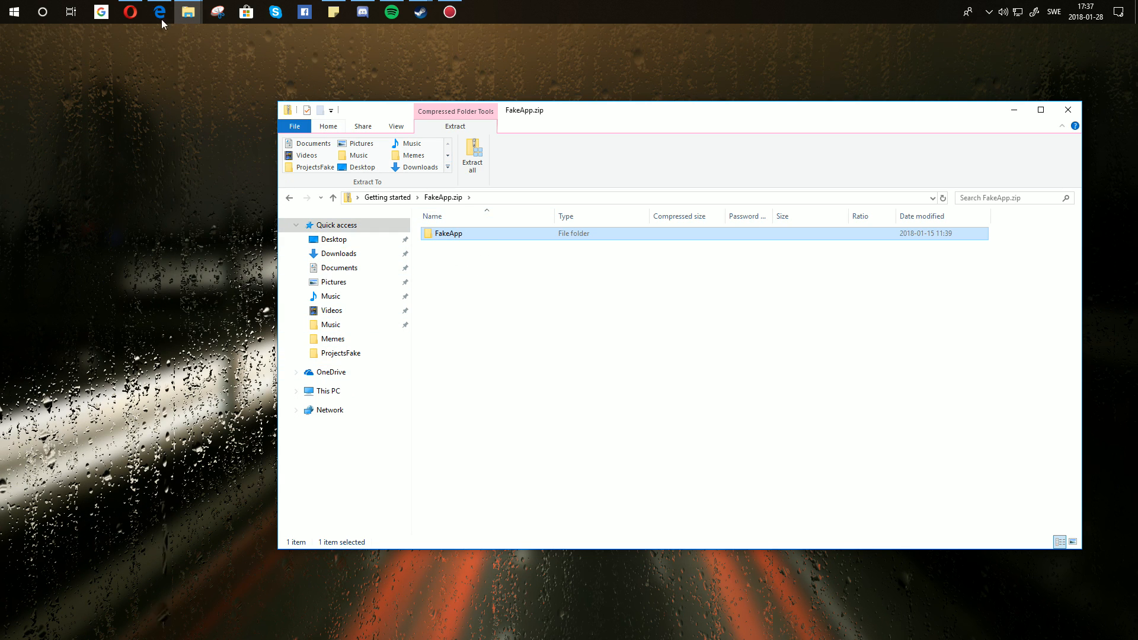
Move the FakeApp.zip window aside and show the root of Local Disk (C:) in the other Explorer window.
right_click(188, 12)
click(150, 295)
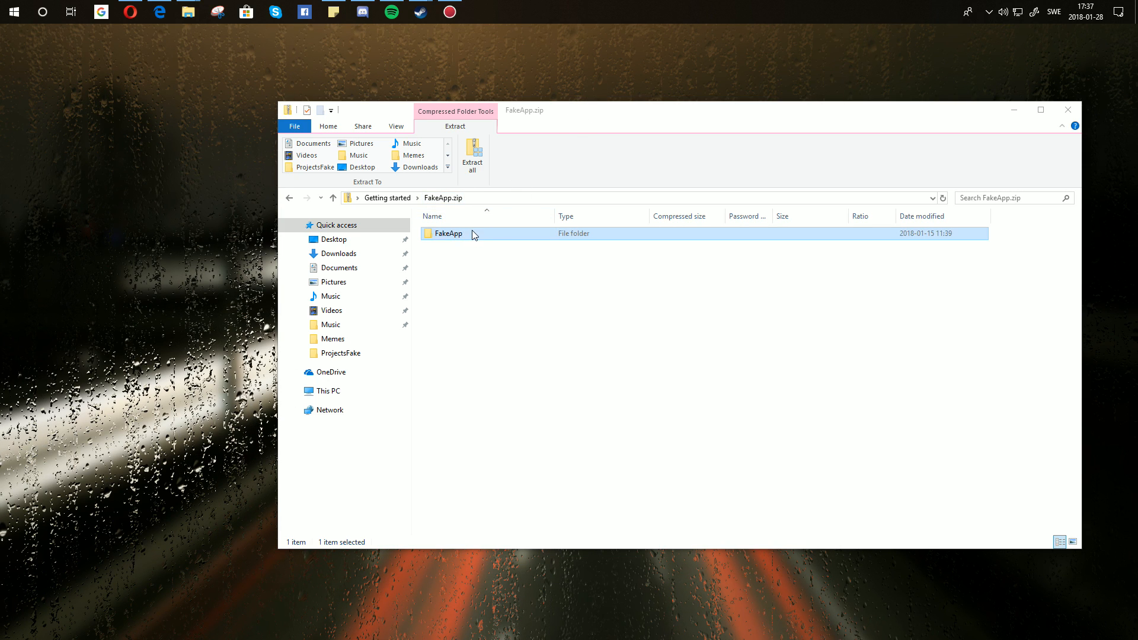
drag(551, 112, 727, 97)
mouse_move(186, 22)
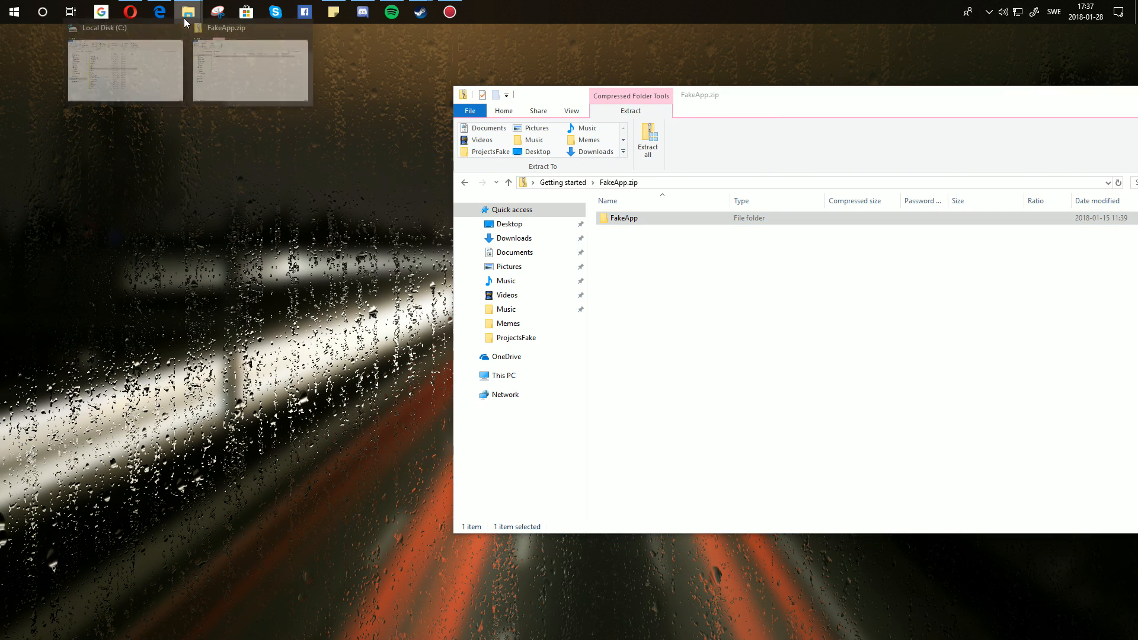
click(144, 76)
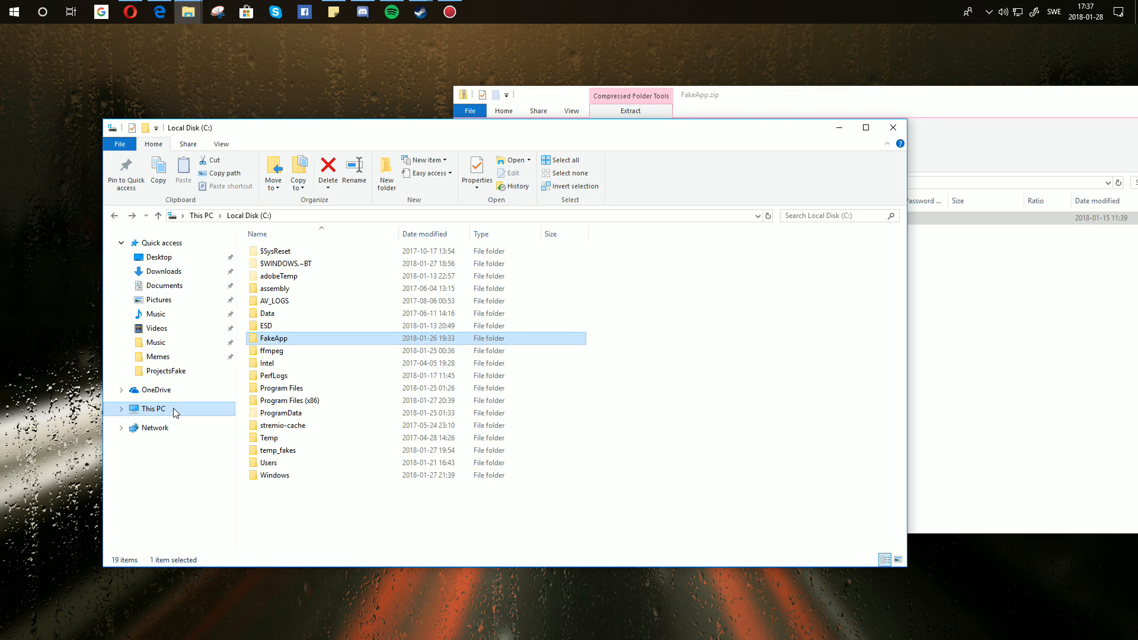
click(176, 411)
click(306, 356)
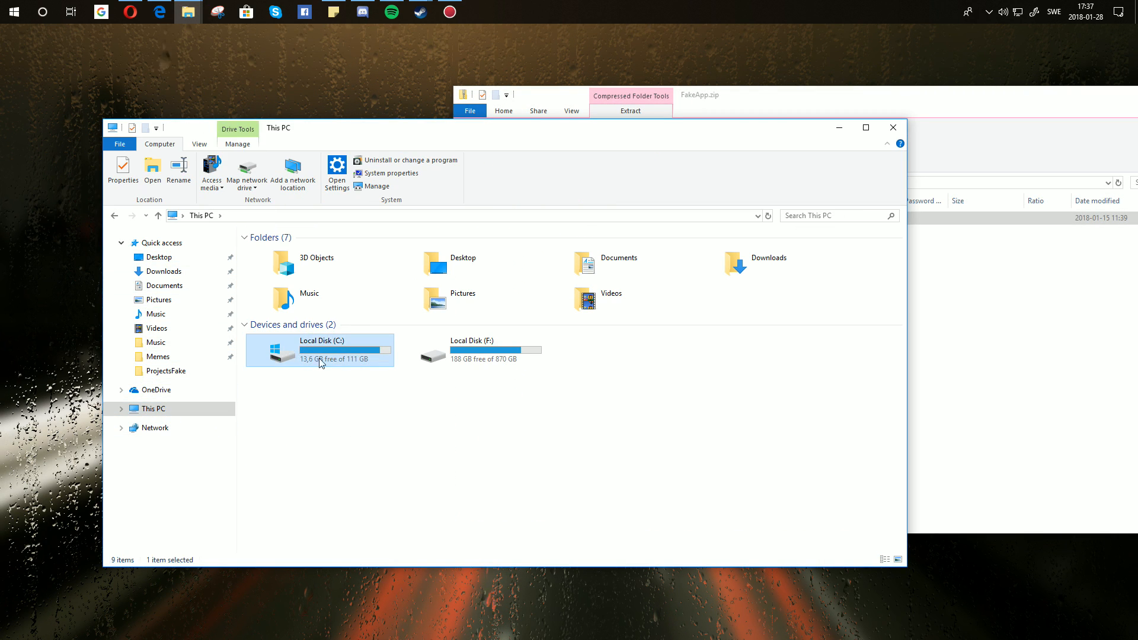
double_click(306, 347)
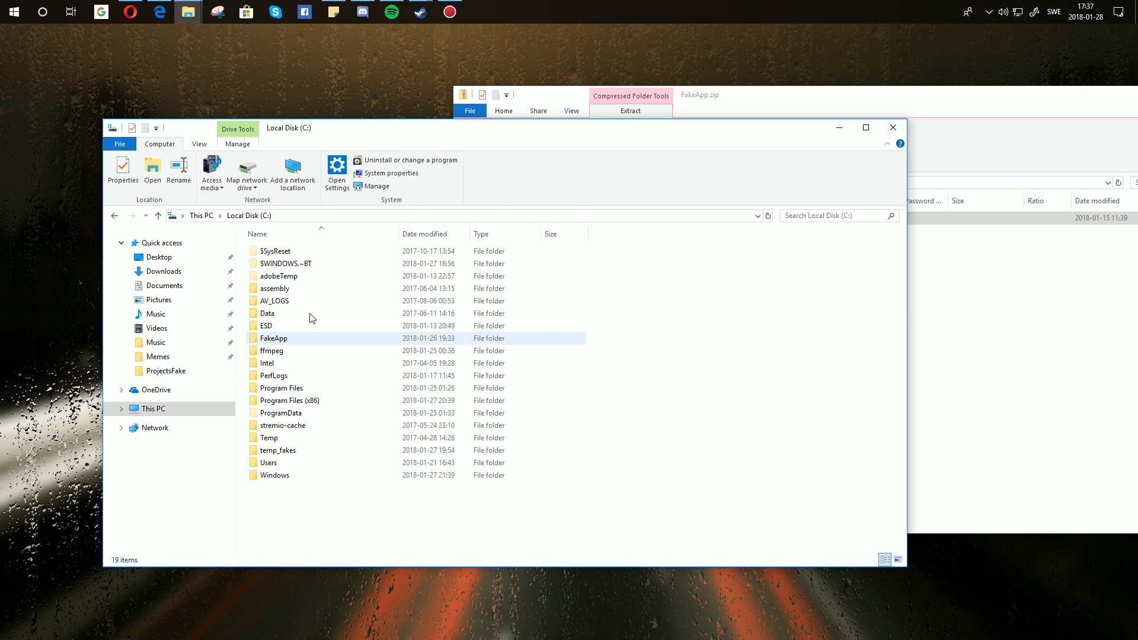
Place the Local Disk (C:) window beside the archive window and select the FakeApp folder in the archive.
drag(355, 127, 248, 100)
click(958, 430)
click(642, 212)
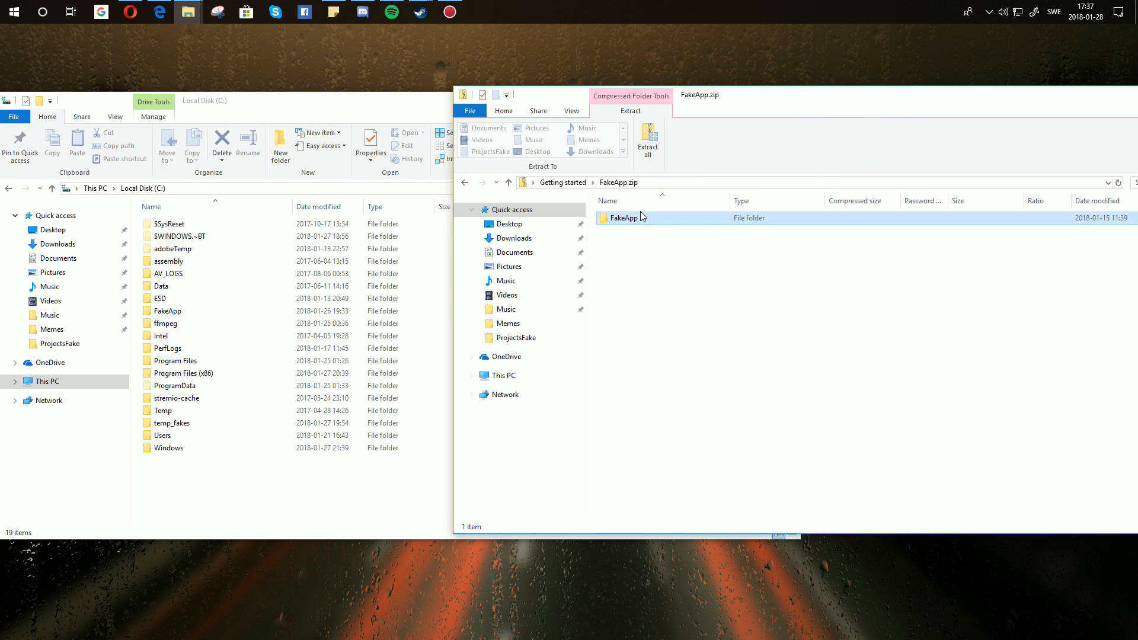
Look at the contents of the FakeApp folder on Local Disk (C:) and go back to the drive root.
click(194, 311)
double_click(201, 315)
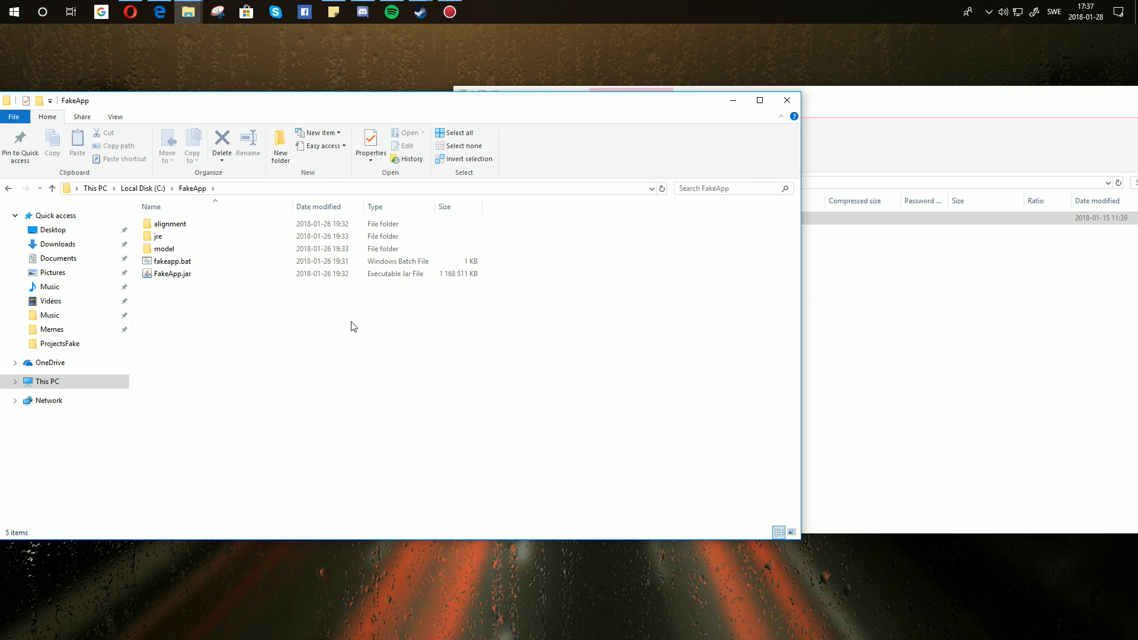
key(alt+Left)
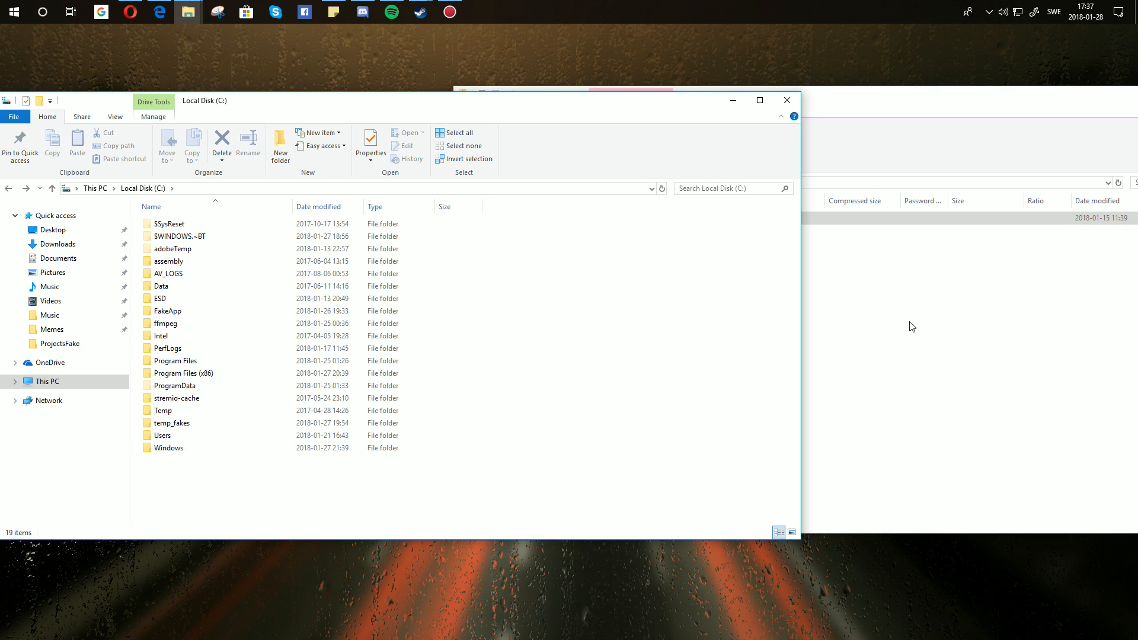
Close the FakeApp.zip window and bring the Local Disk (C:) window toward the middle of the desktop.
click(912, 325)
drag(925, 98, 558, 99)
click(884, 96)
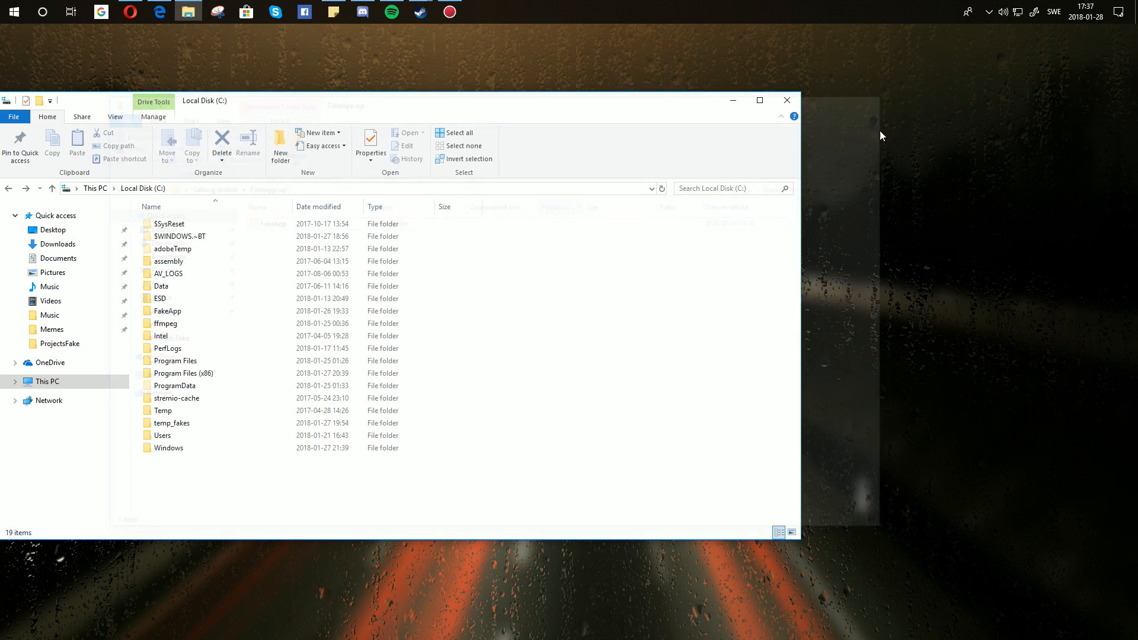
drag(478, 109, 630, 89)
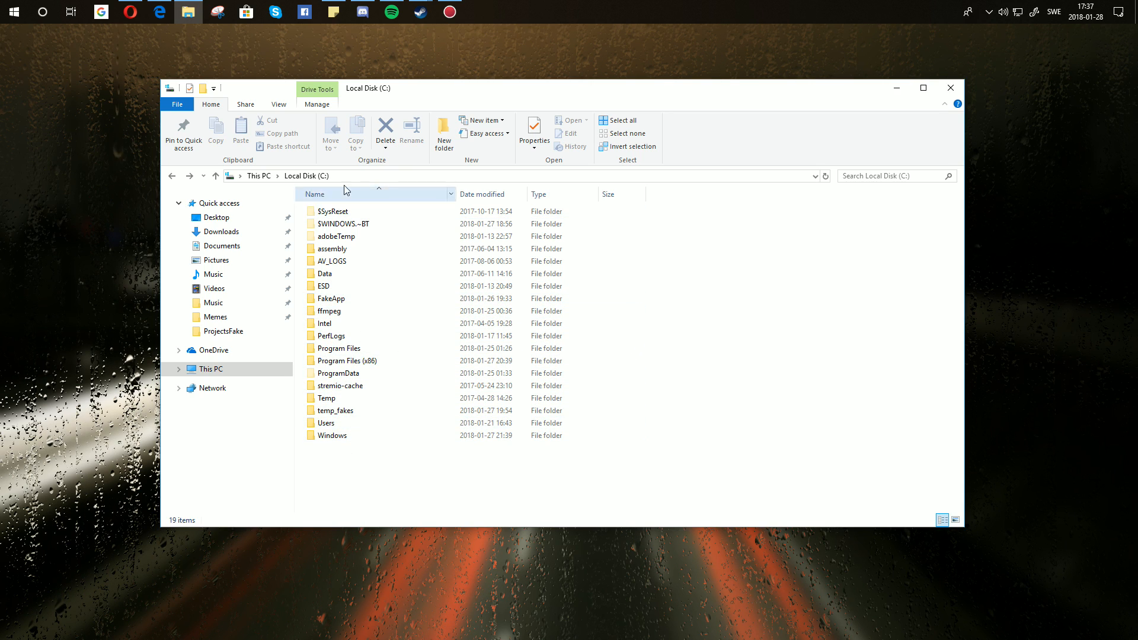
Create a new folder named fakes in the root of Local Disk (C:) and open it.
right_click(373, 465)
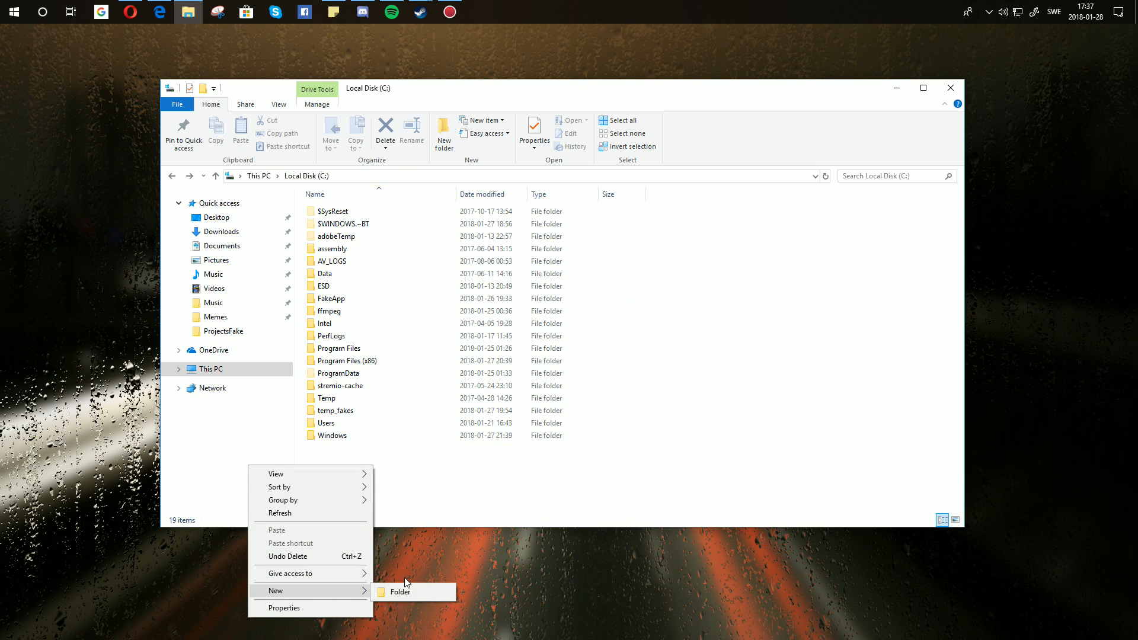
click(409, 592)
text(fakes)
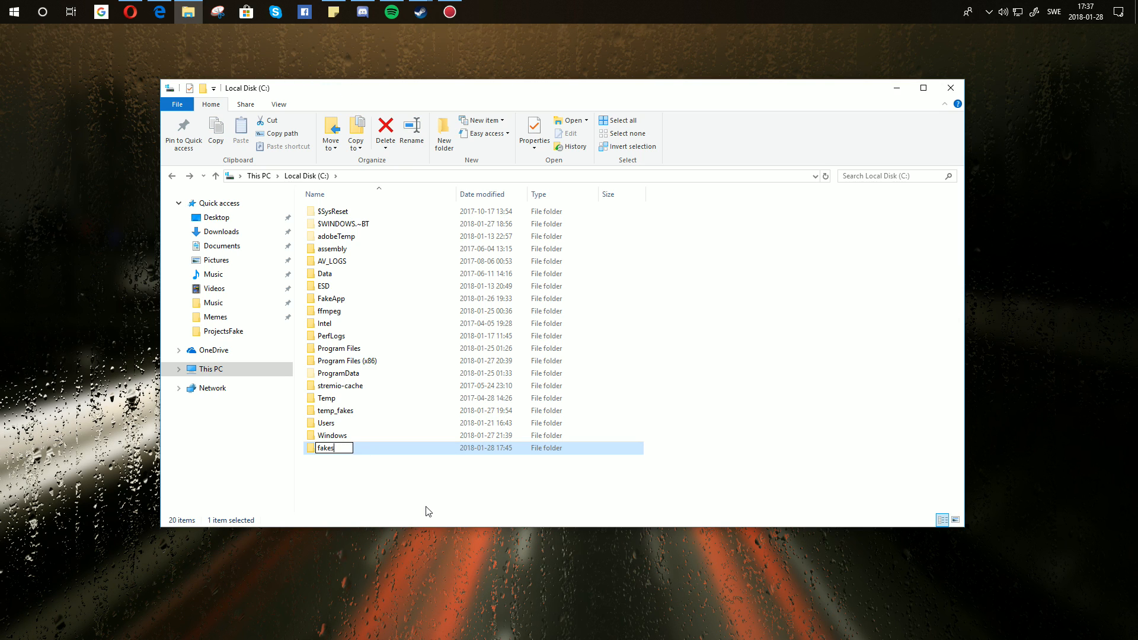
key(Return)
key(Return)
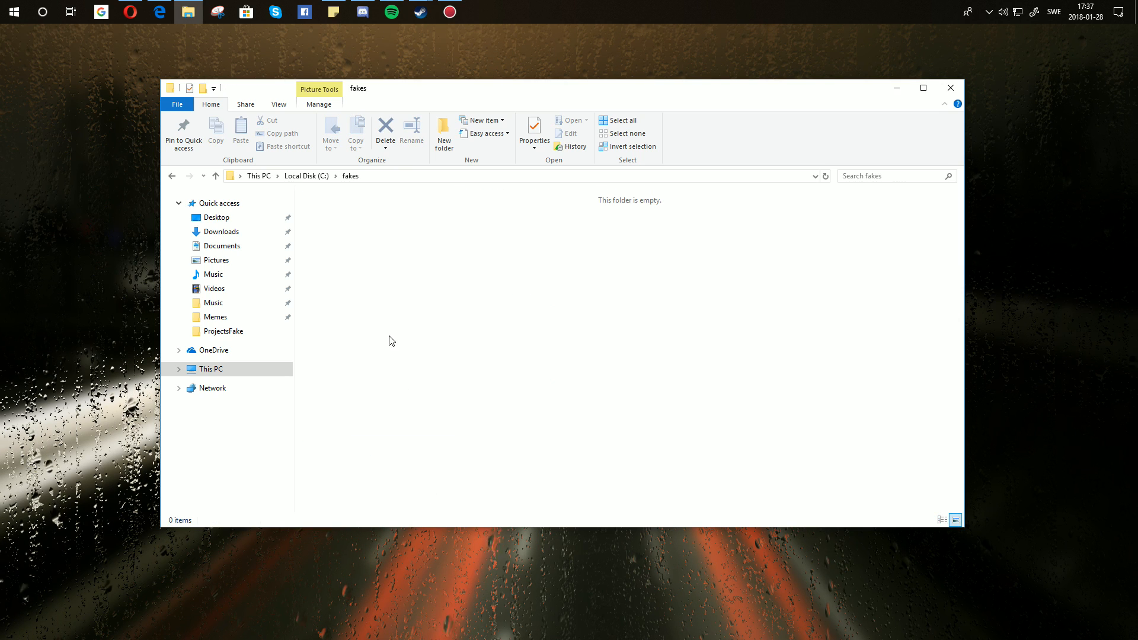
Create two folders named data_A and data_B inside the fakes folder.
right_click(390, 258)
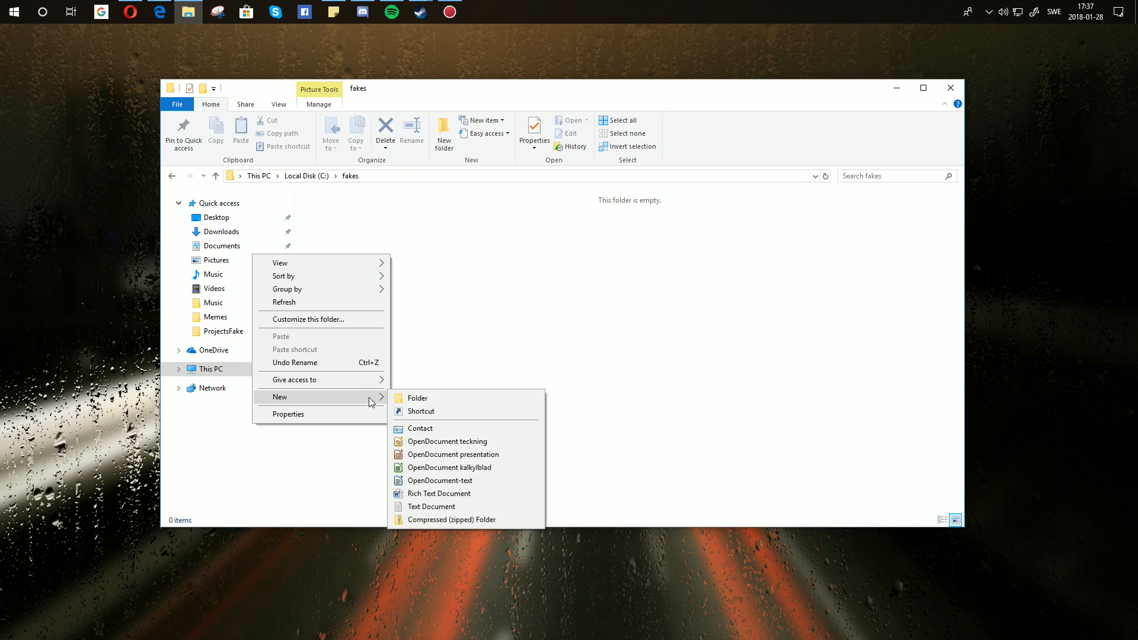
click(406, 398)
text(data_A)
key(Return)
right_click(502, 266)
mouse_move(439, 398)
click(524, 409)
text(data_B)
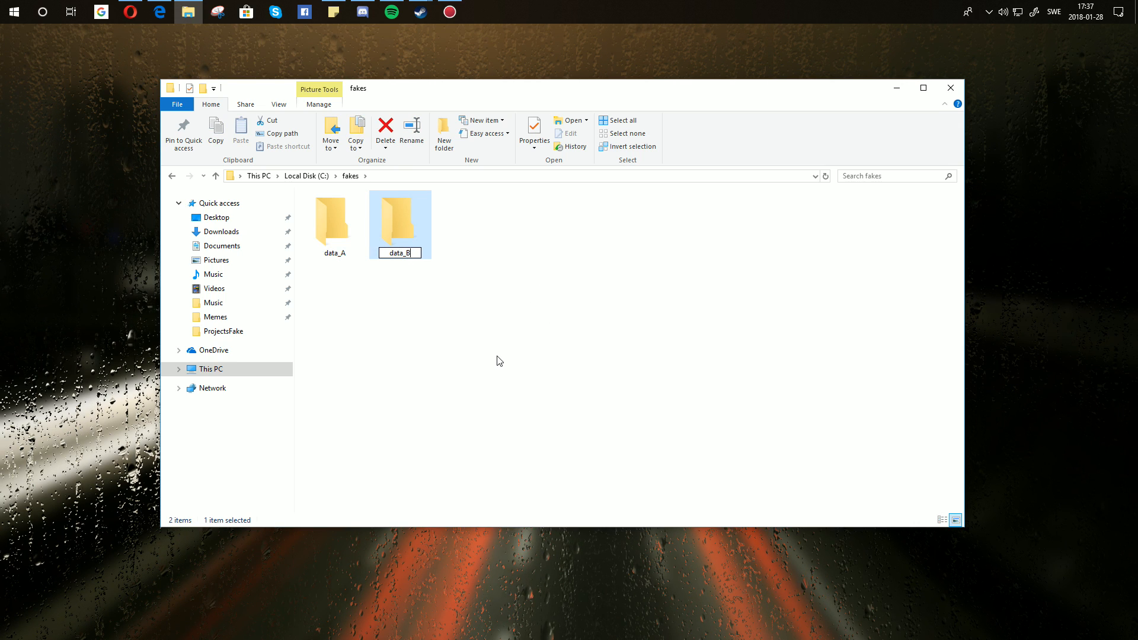
key(Return)
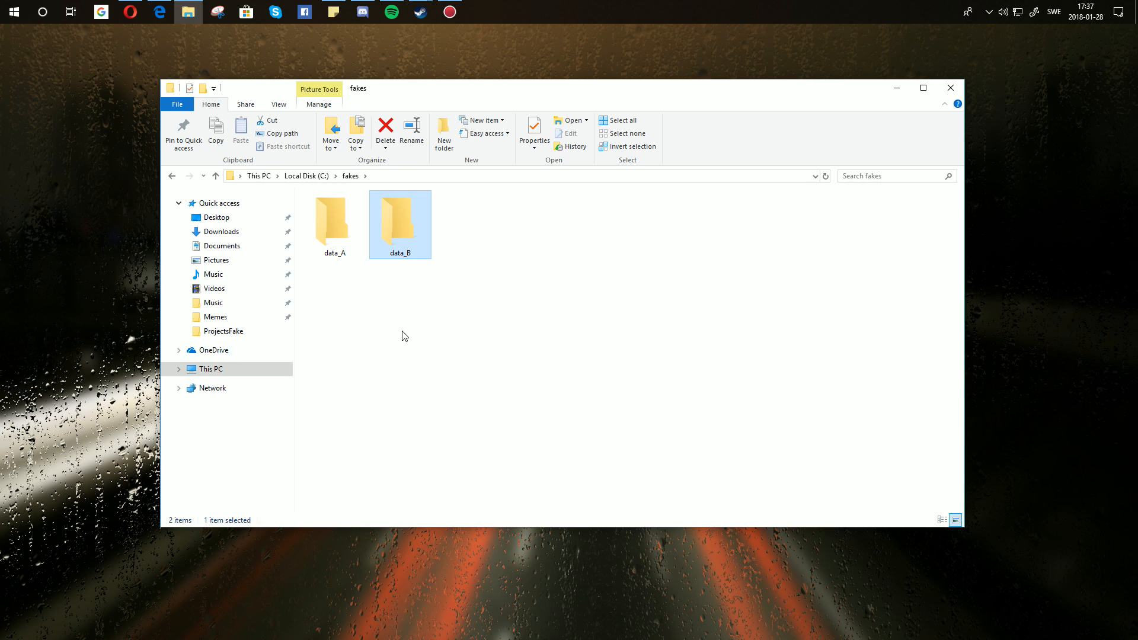
click(520, 248)
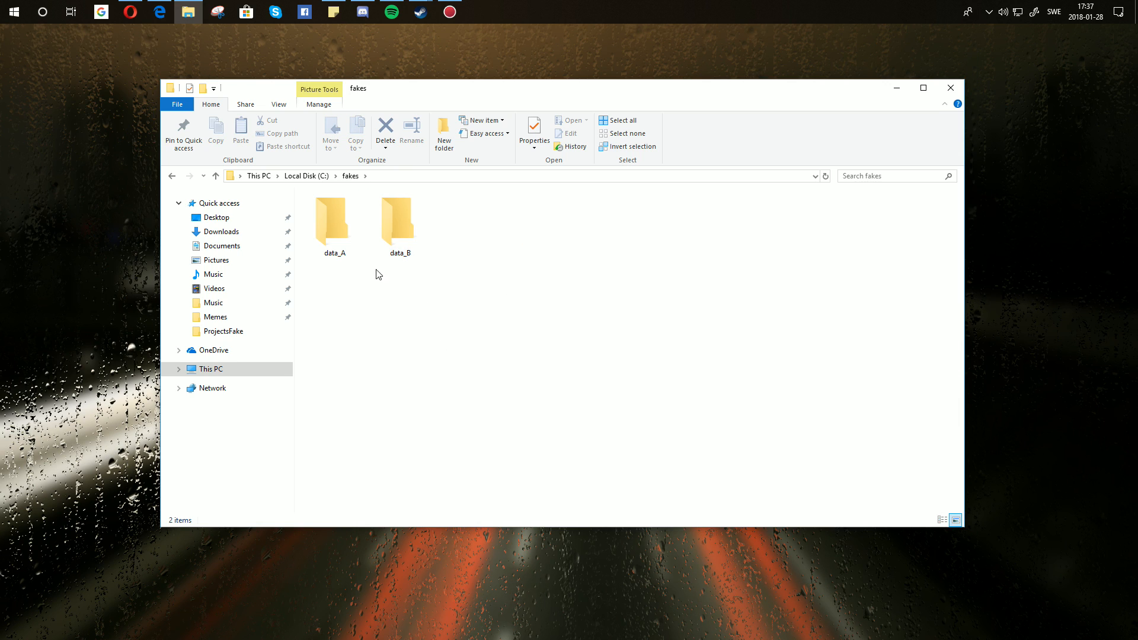
Go up to the root of Local Disk (C:) and reopen the fakes folder.
click(317, 178)
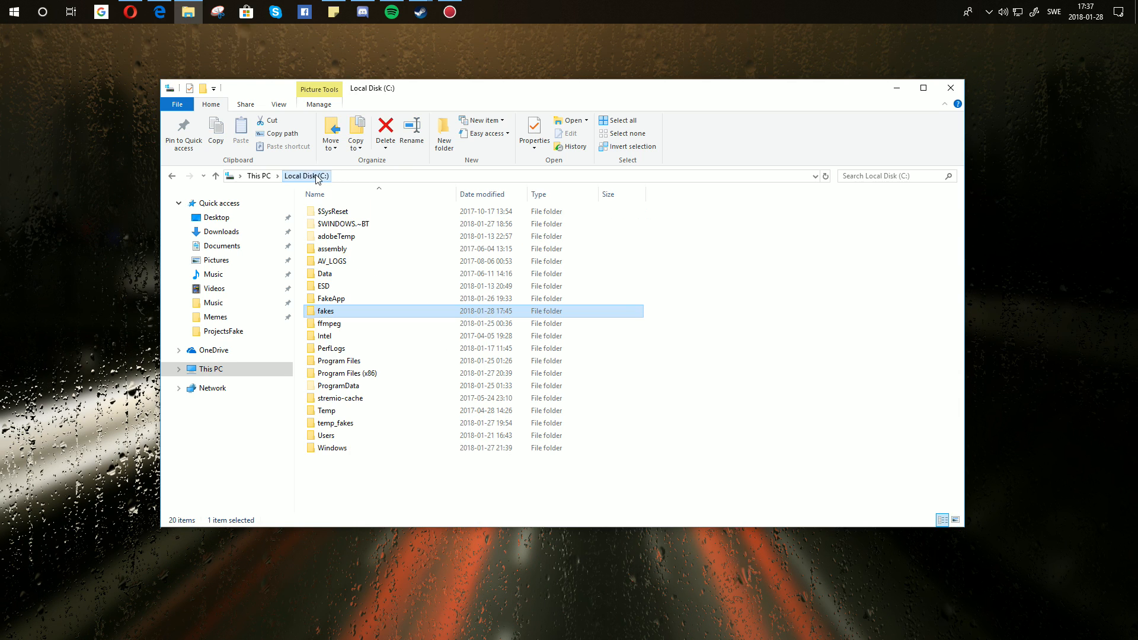
click(441, 462)
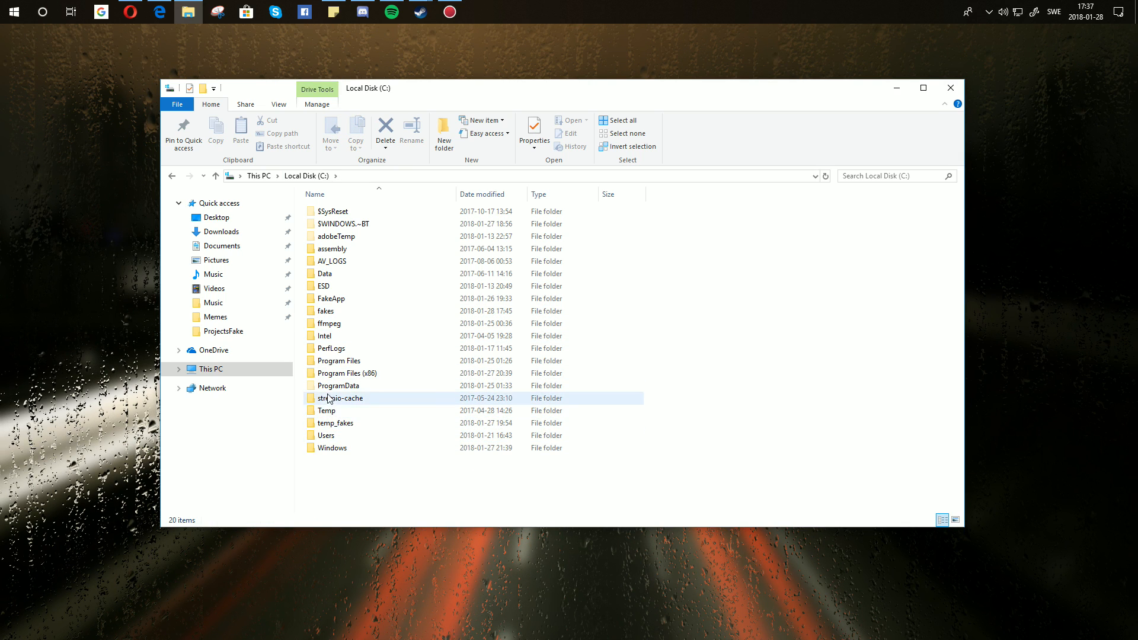
double_click(335, 311)
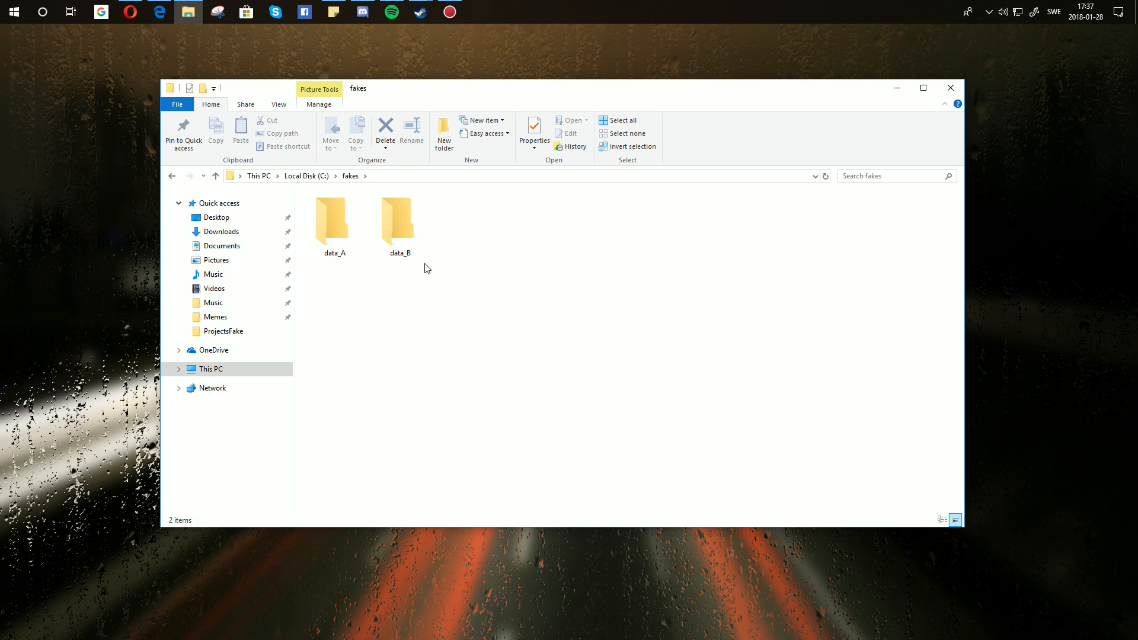
drag(466, 92, 475, 98)
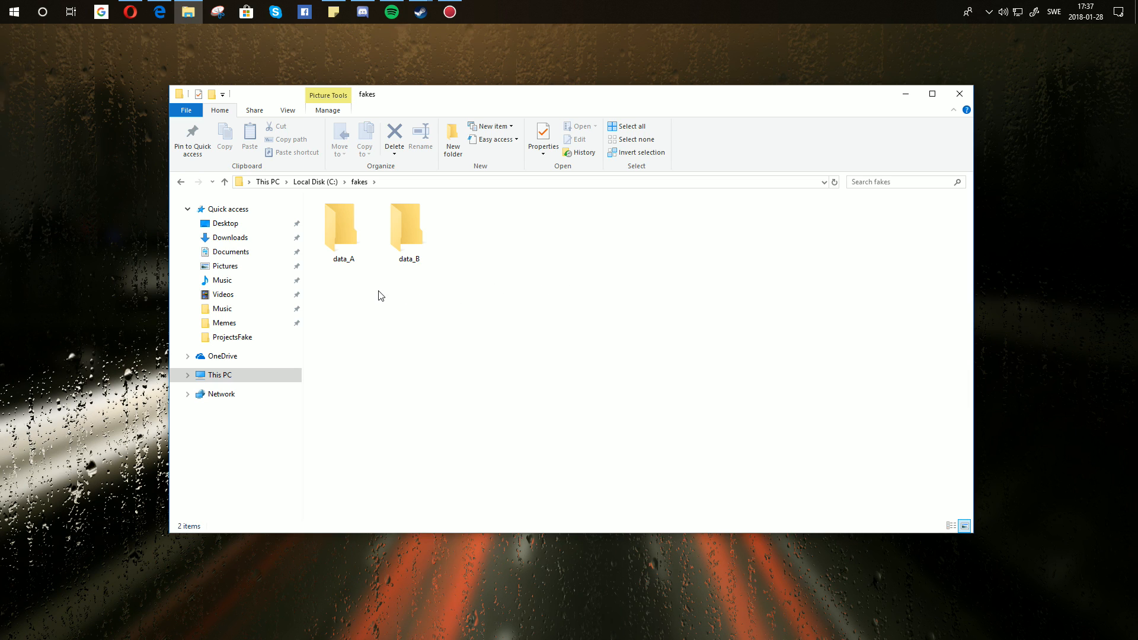
Look inside the data_B and data_A folders, returning to the fakes folder after each.
double_click(397, 256)
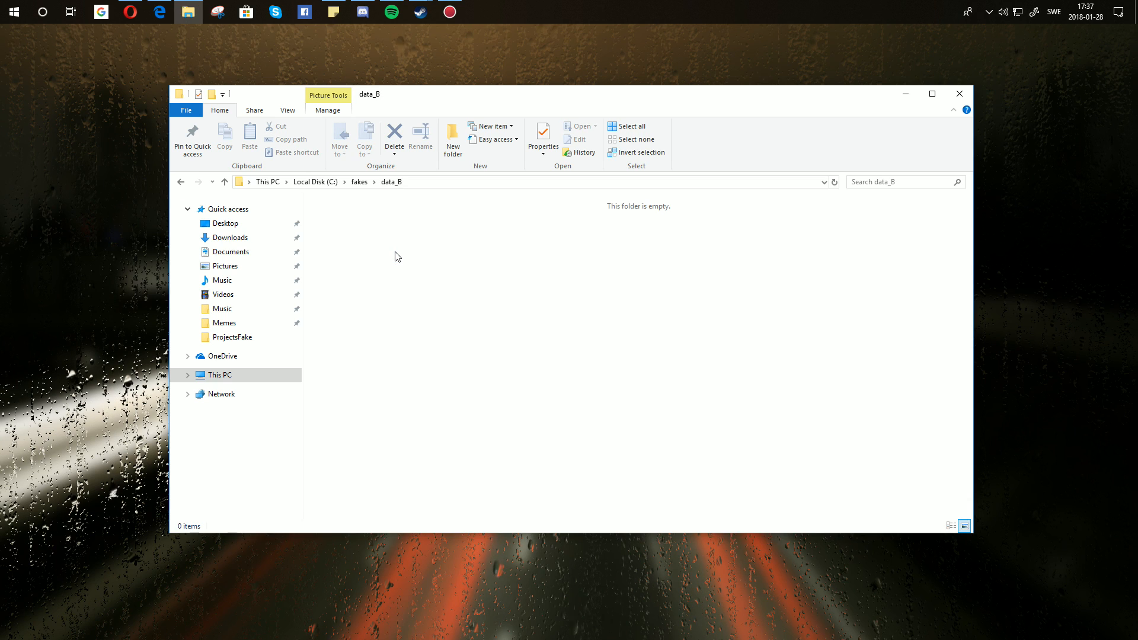
key(alt+Left)
double_click(407, 257)
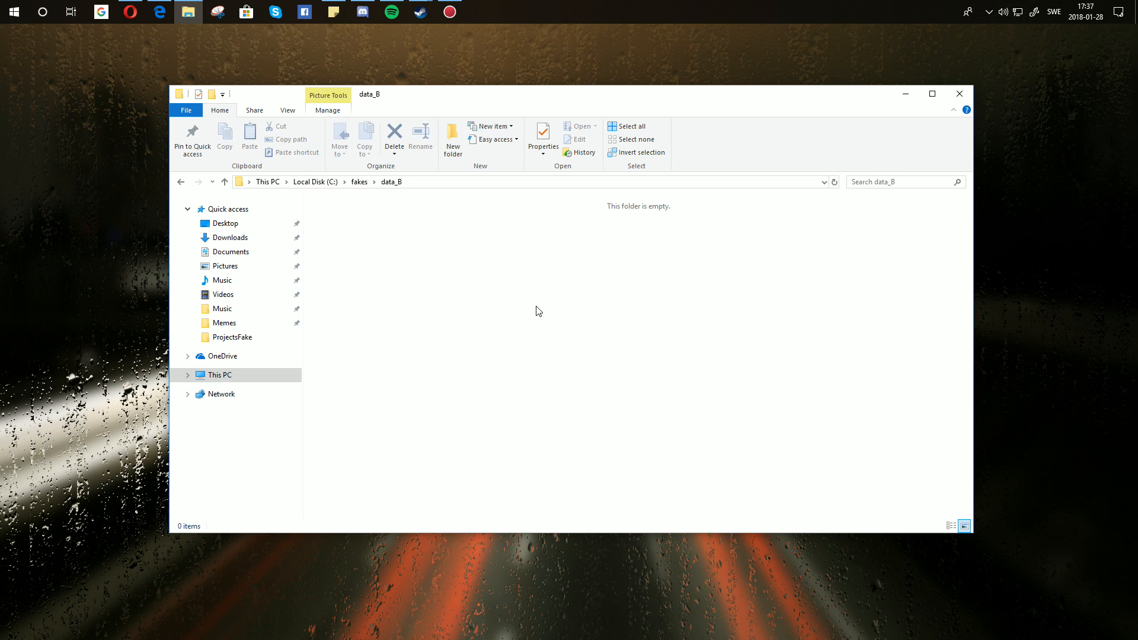
drag(326, 210, 827, 425)
key(alt+Left)
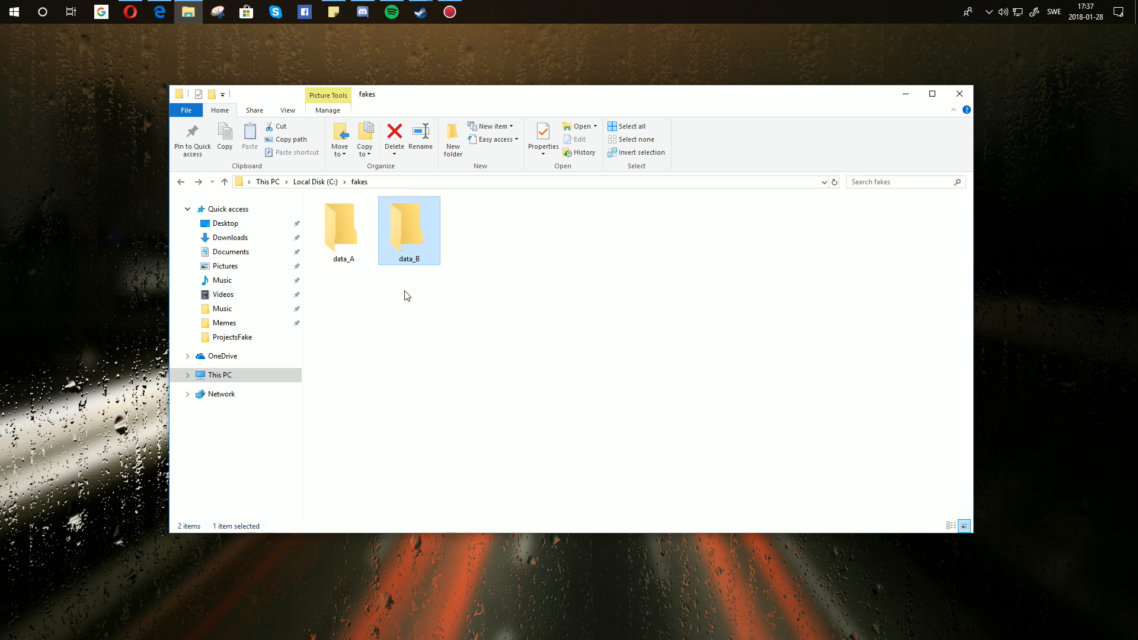
double_click(350, 240)
drag(313, 196, 962, 521)
key(alt+Left)
Go from the fakes folder to Local Disk (C:) and open its FakeApp folder.
click(545, 388)
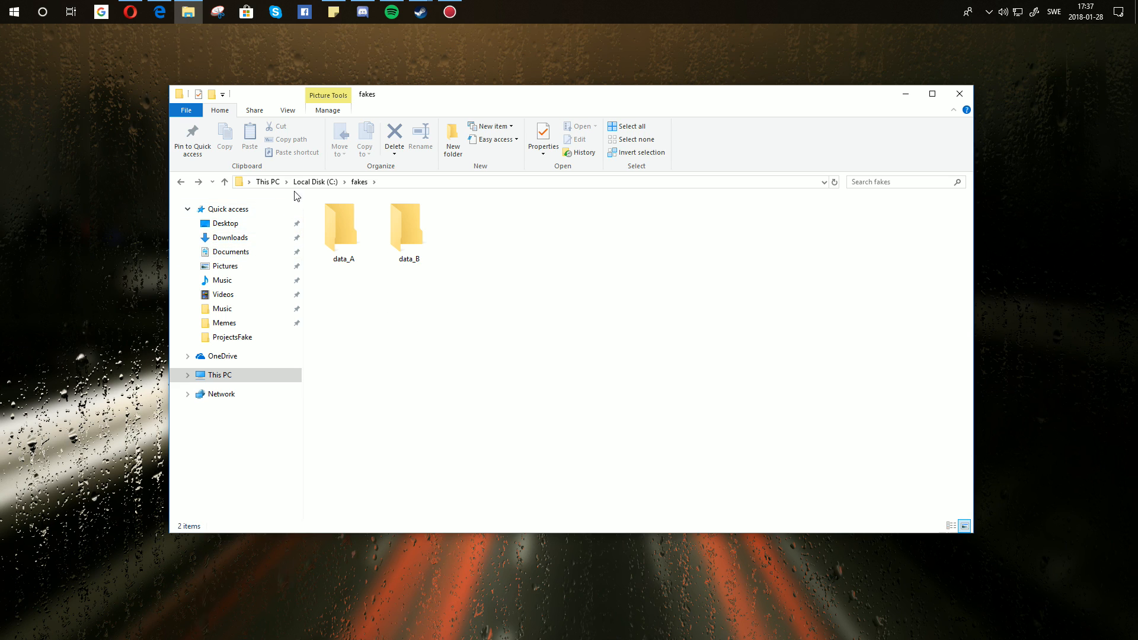
click(316, 181)
double_click(352, 306)
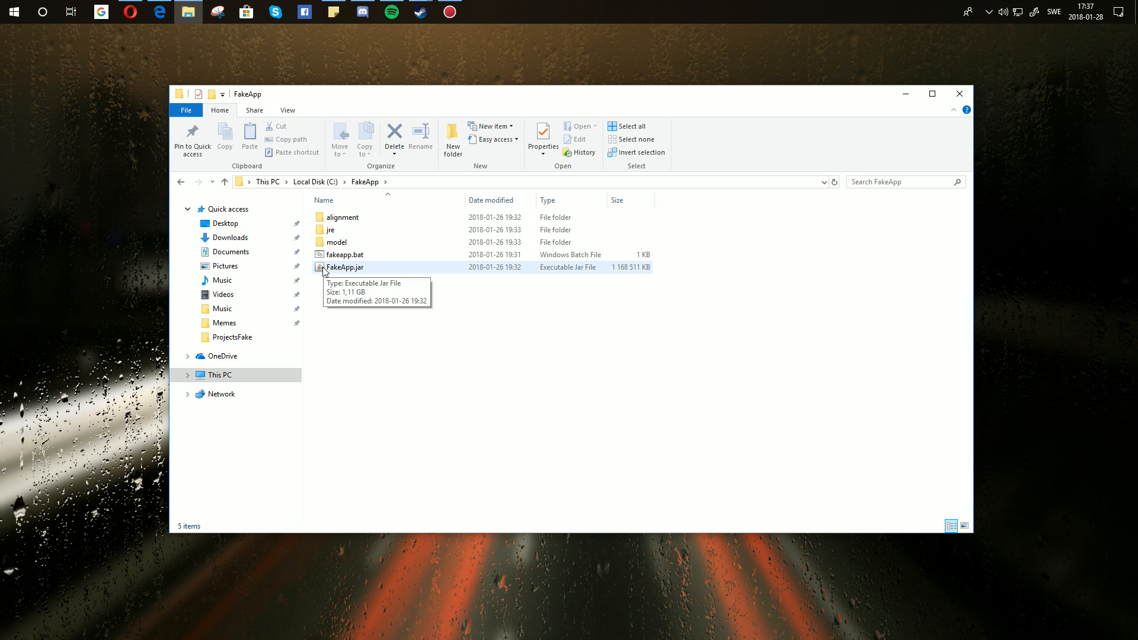
Switch to Microsoft Edge, view the java.com download page in a new tab, and close that tab.
click(166, 17)
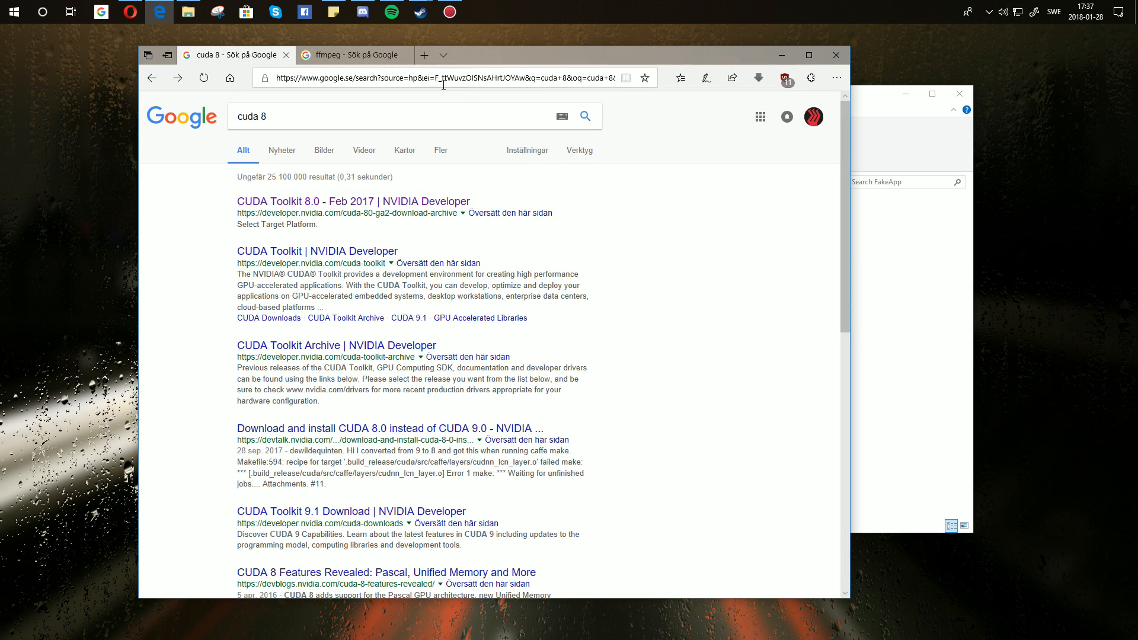
click(424, 59)
text(java)
key(Return)
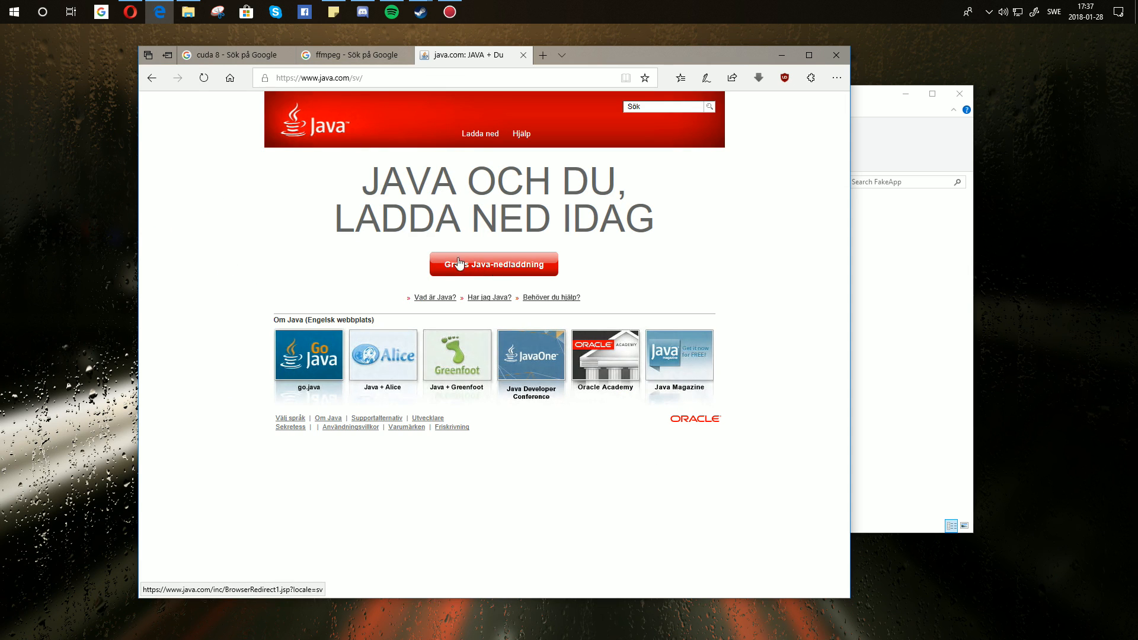
click(524, 55)
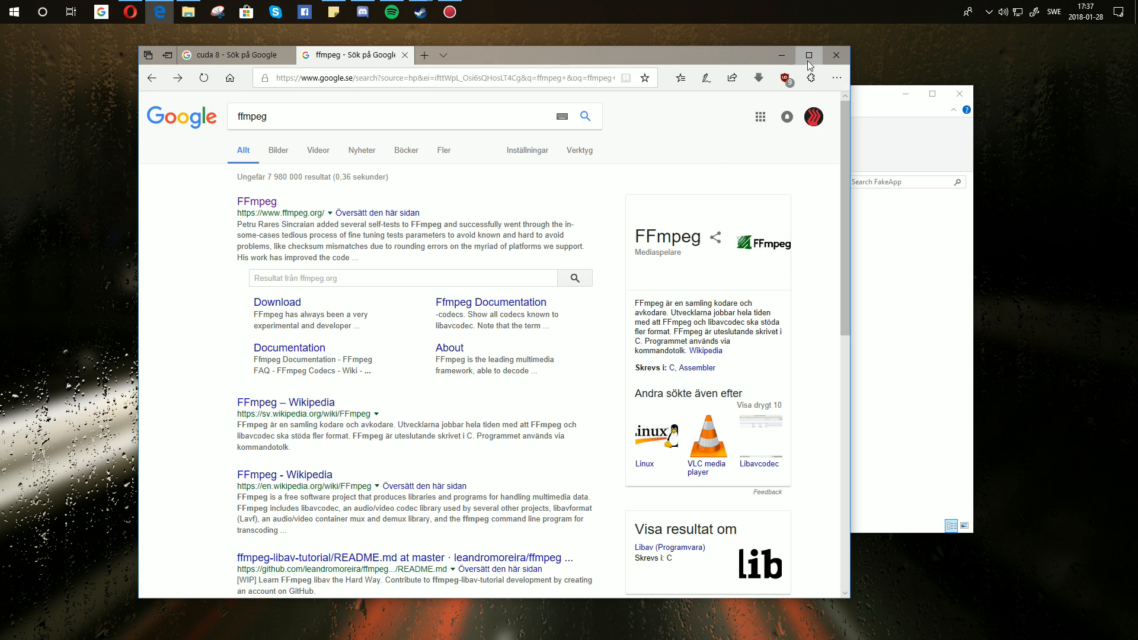
Minimize Edge, launch fakeapp.bat from the FakeApp folder and allow the unverified file to run.
click(782, 55)
drag(534, 92, 530, 110)
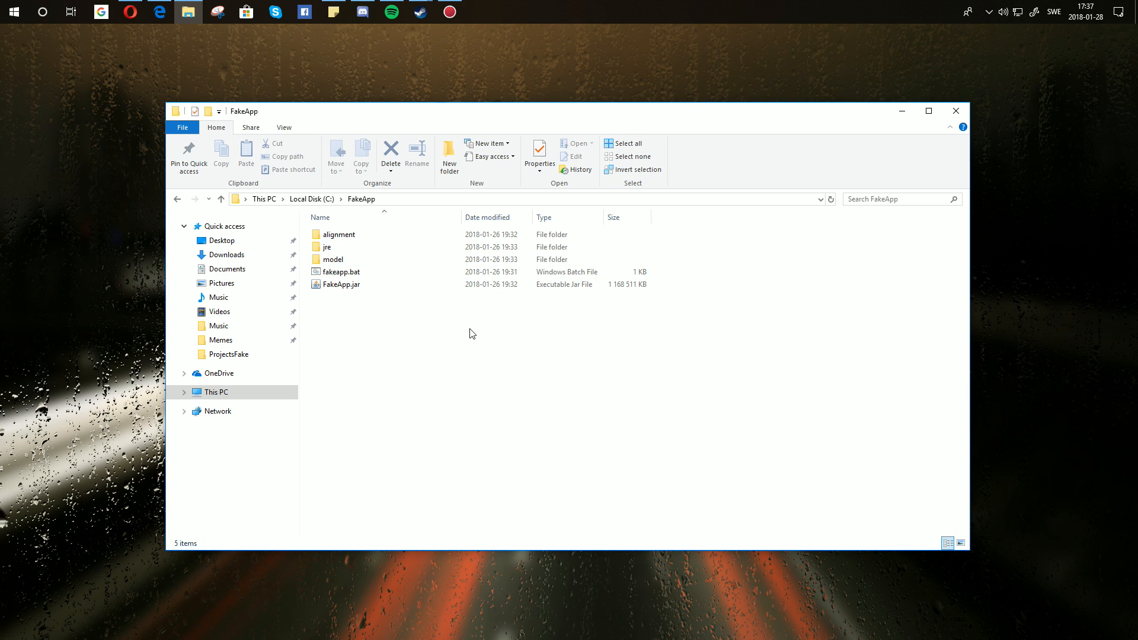
click(357, 277)
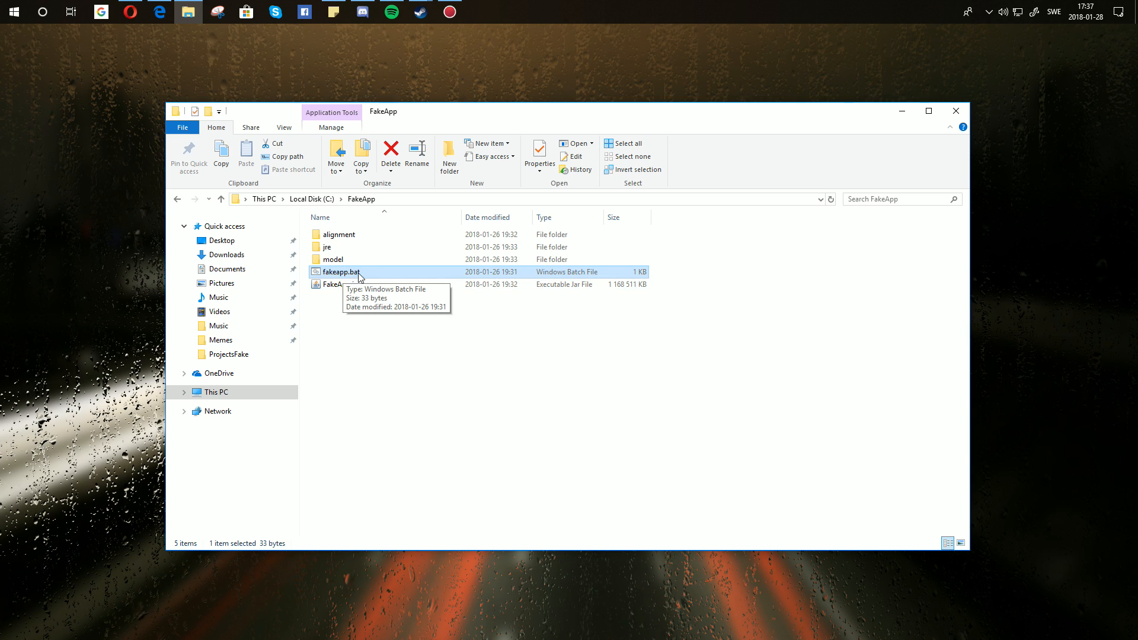
click(346, 286)
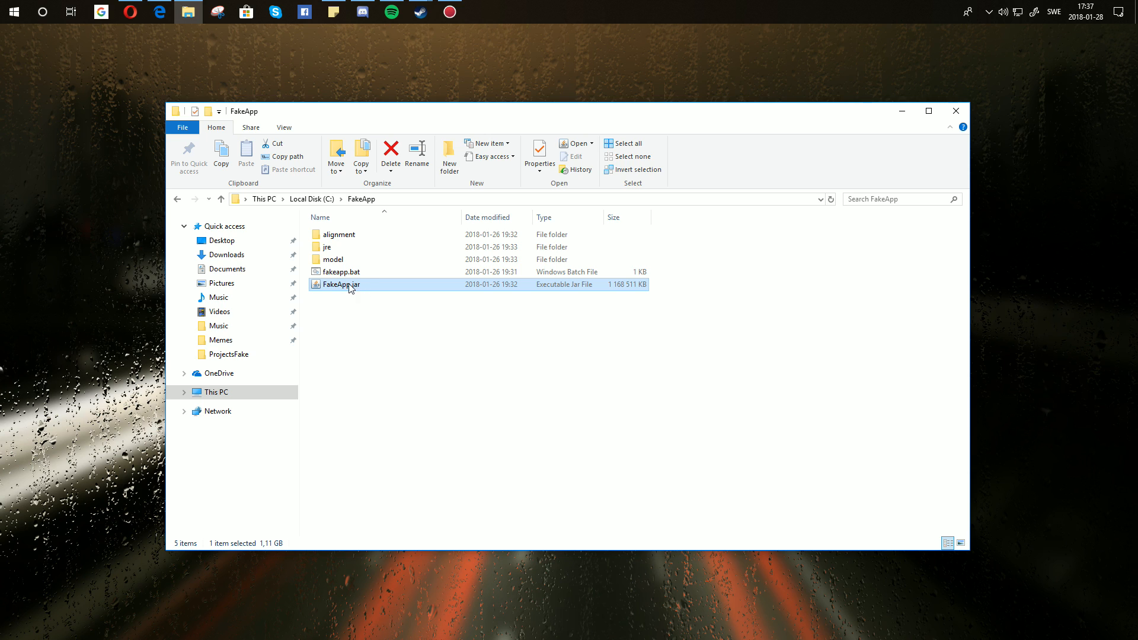
click(361, 274)
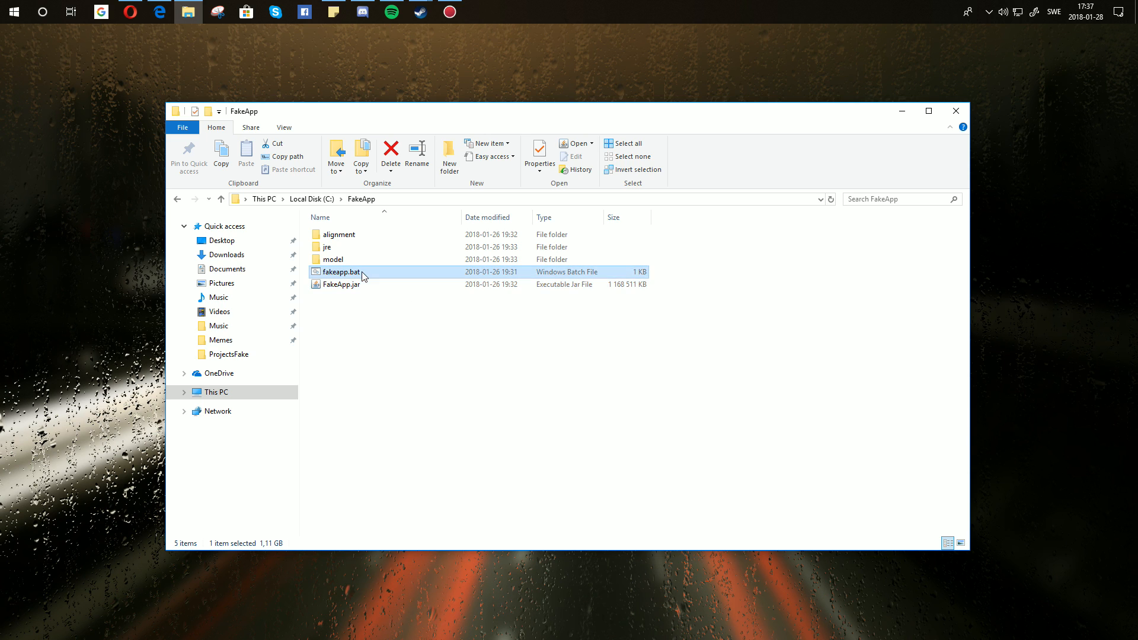
double_click(363, 274)
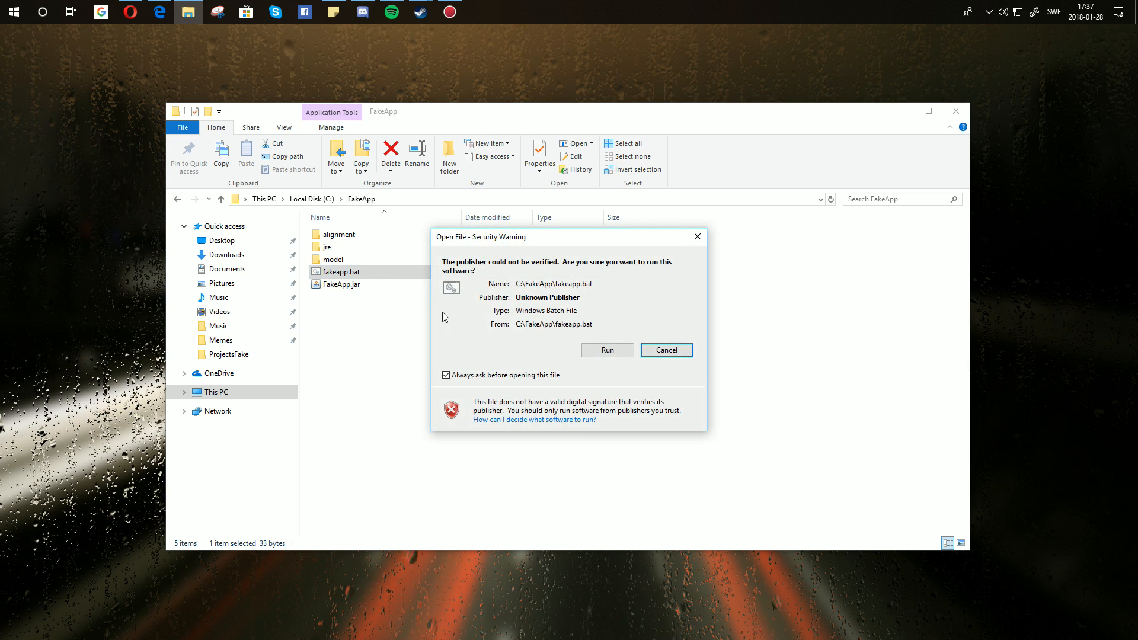
click(608, 350)
Clear the desktop around FakeApp by minimizing the command prompt and File Explorer windows, and reposition the FakeApp window.
drag(292, 118, 279, 114)
click(593, 111)
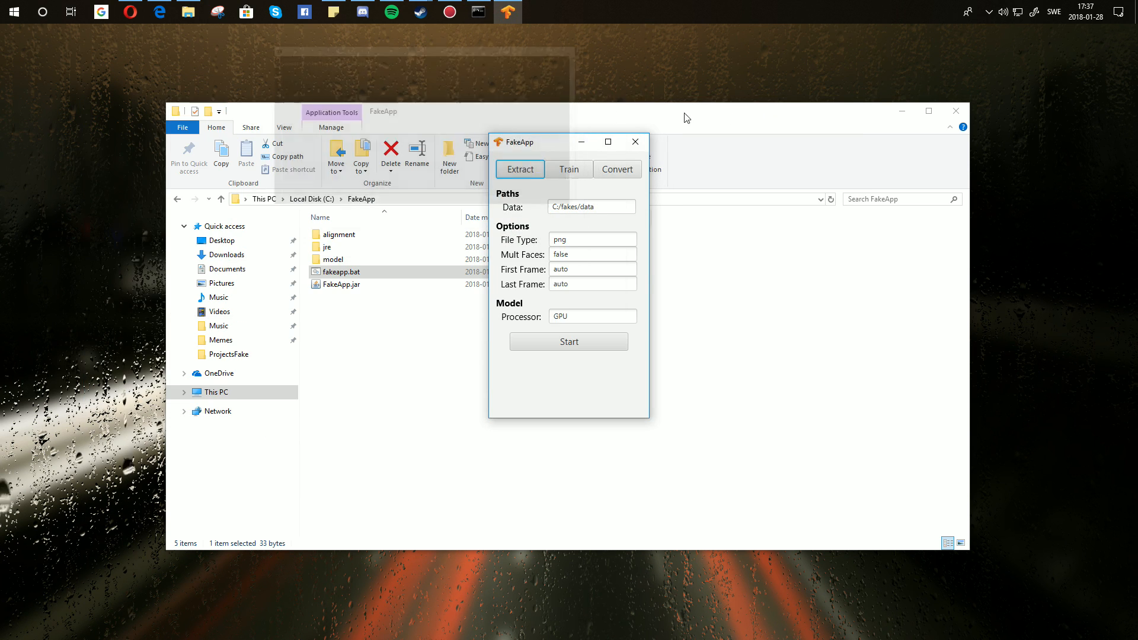
click(906, 111)
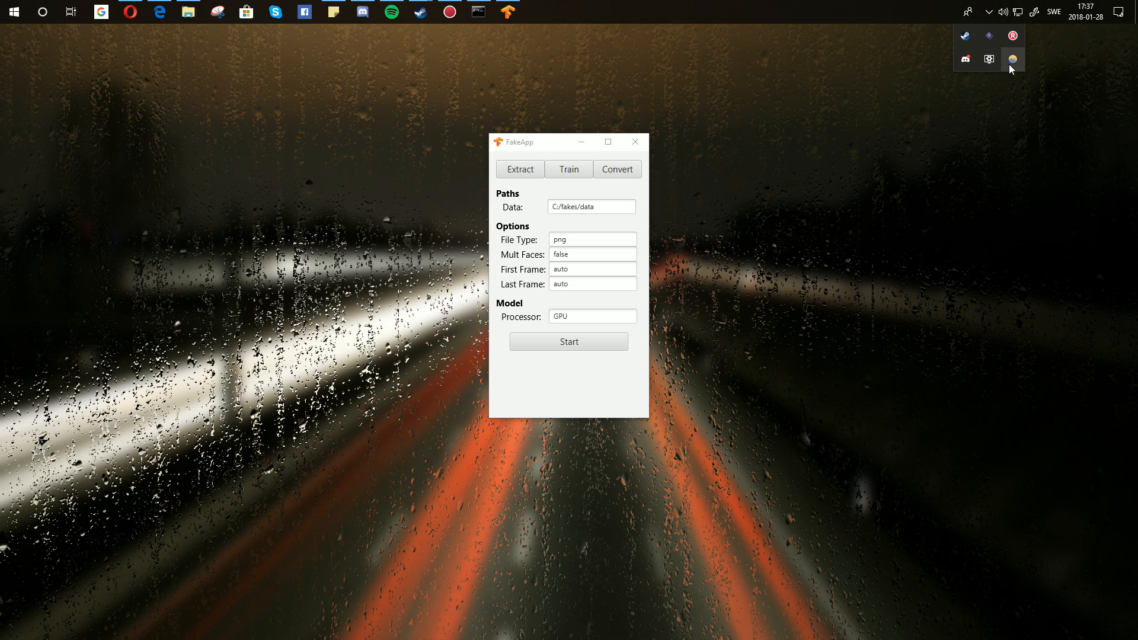
right_click(1012, 63)
click(954, 132)
drag(560, 146, 490, 164)
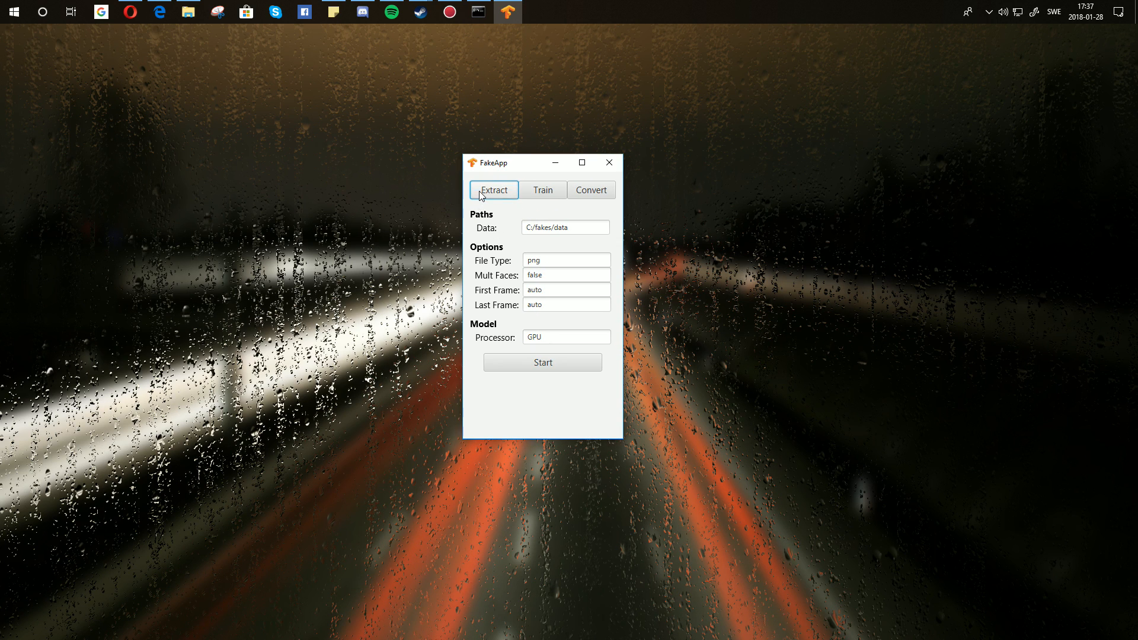
View FakeApp's Train and Convert settings, and return to Extract to examine its Processor option.
click(541, 190)
click(596, 196)
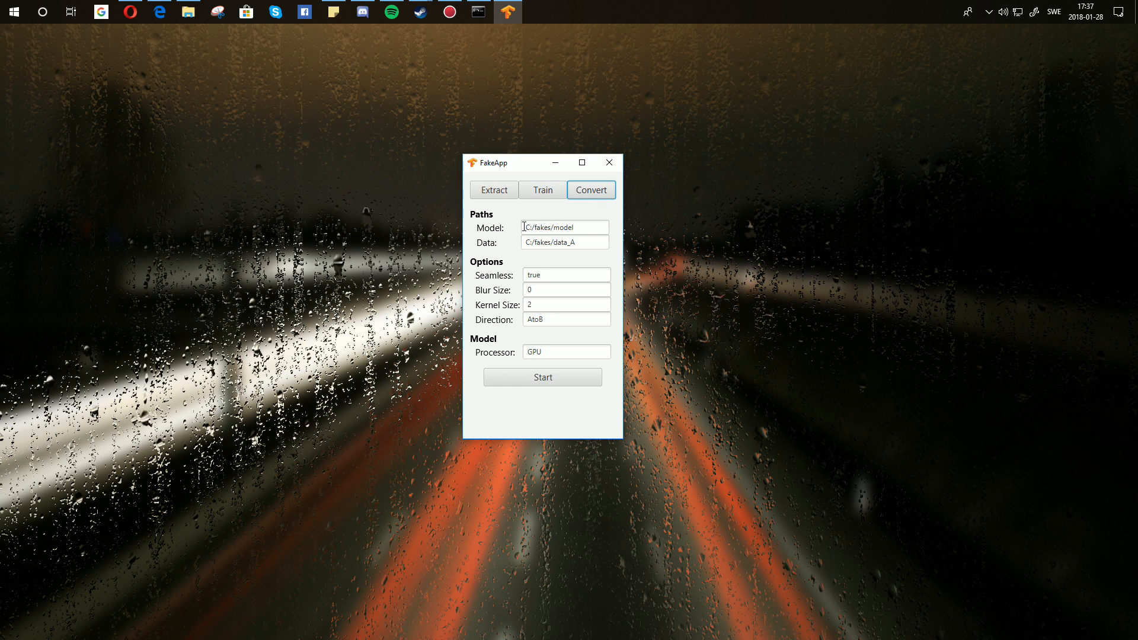
click(497, 193)
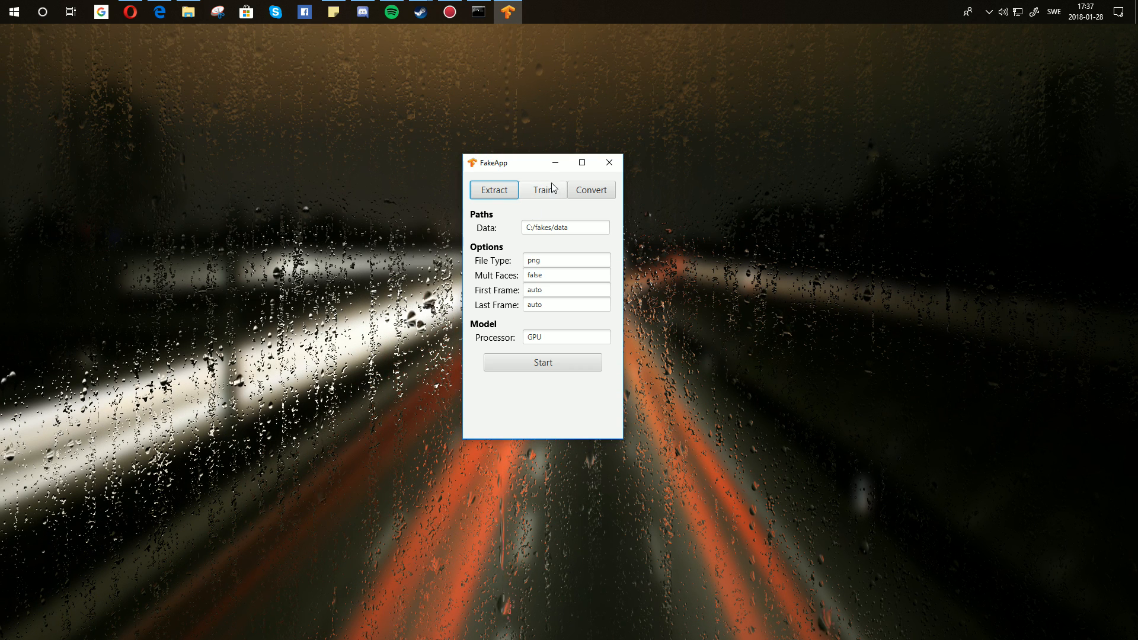
double_click(529, 336)
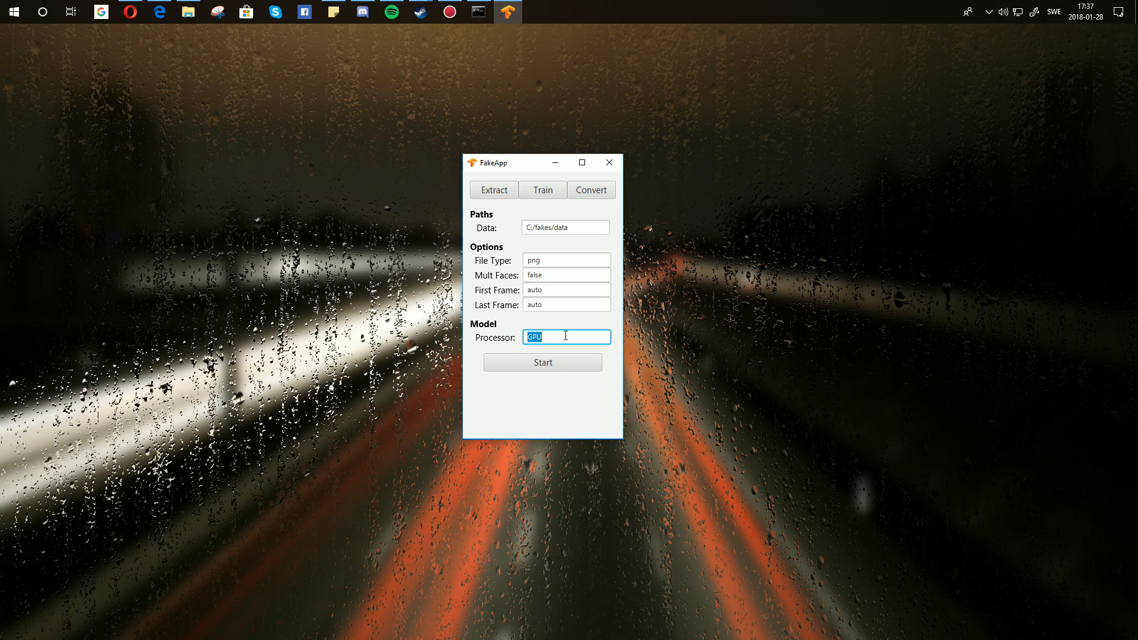
click(554, 340)
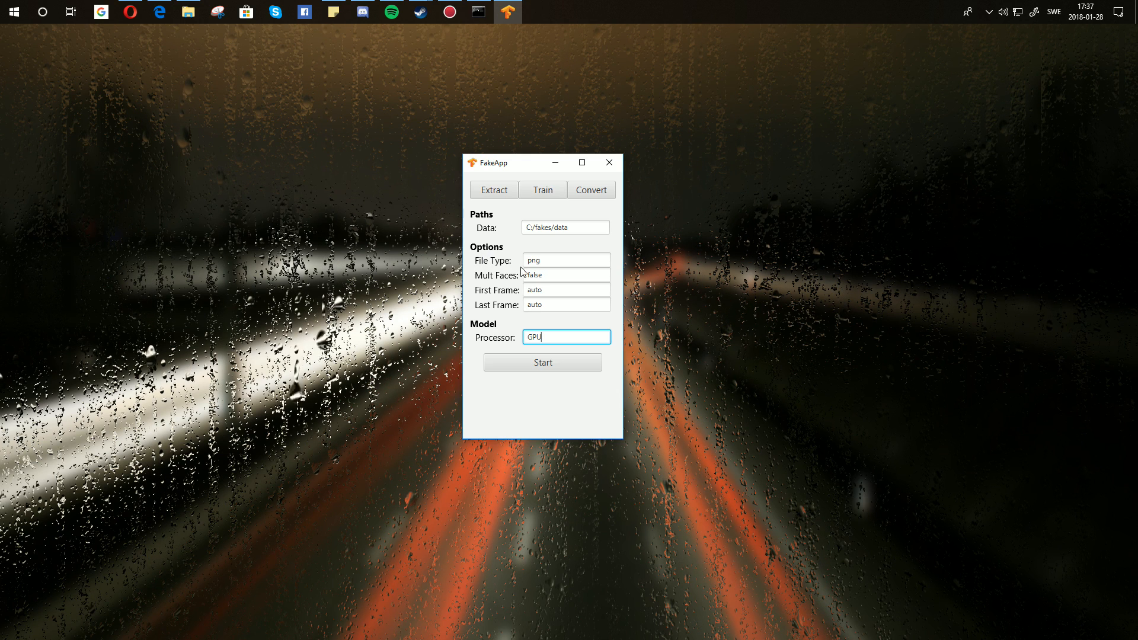
Review the paths and options for Train and Convert again, return to Extract and minimize FakeApp.
click(538, 186)
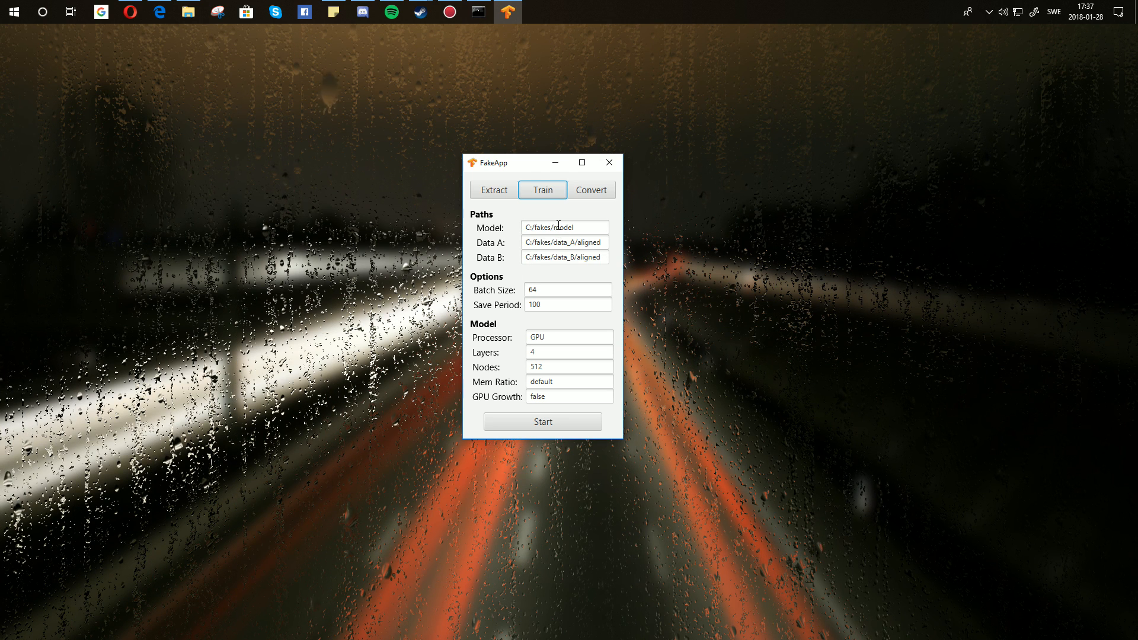
click(584, 190)
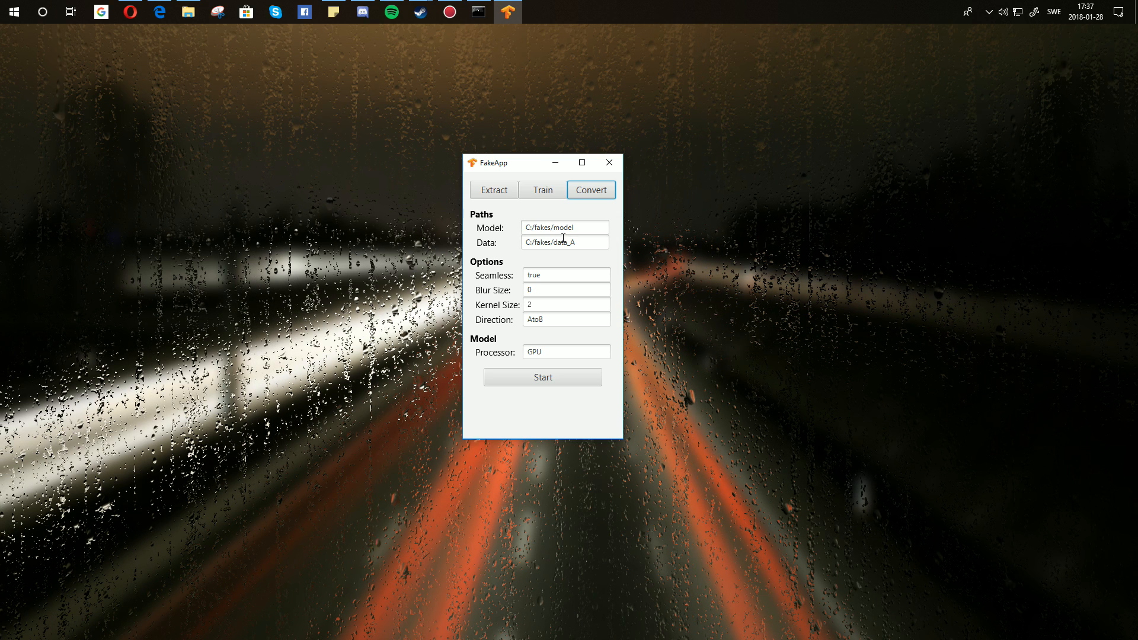
click(496, 189)
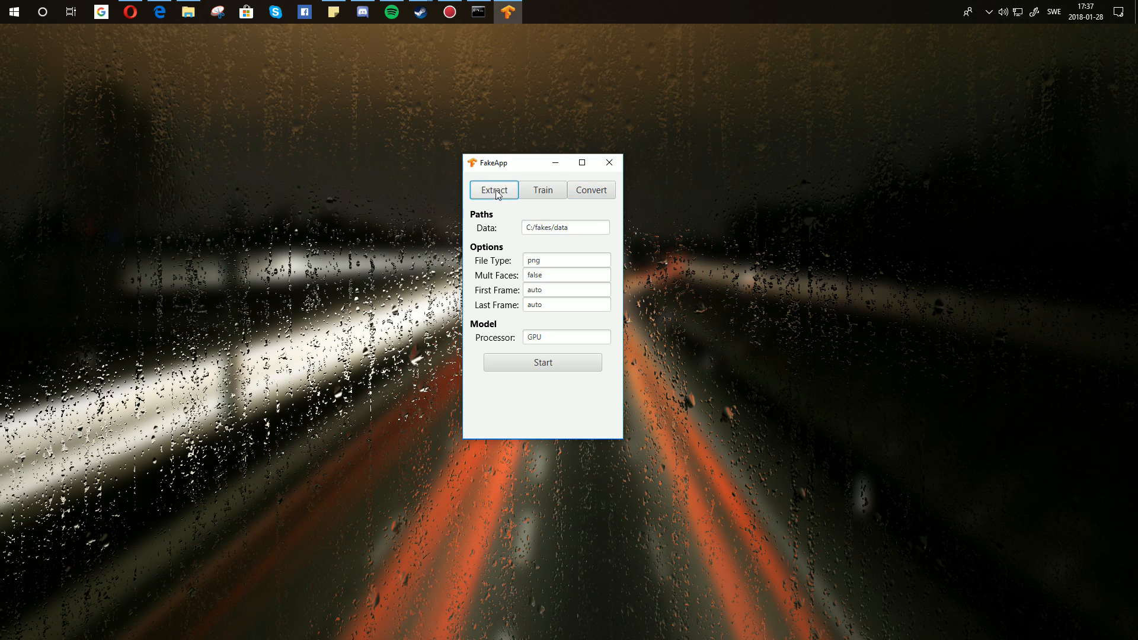
click(558, 165)
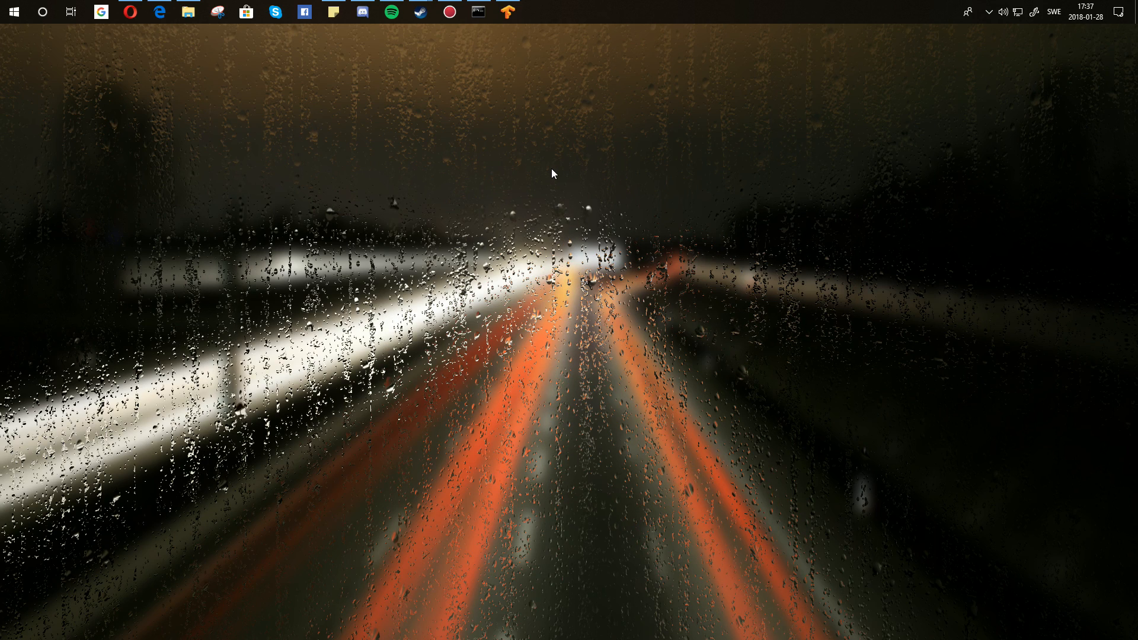
In Microsoft Edge, open NVIDIA's CUDA Toolkit 8.0 download page from the search results and select Windows version 10 as the target platform.
click(160, 13)
click(202, 54)
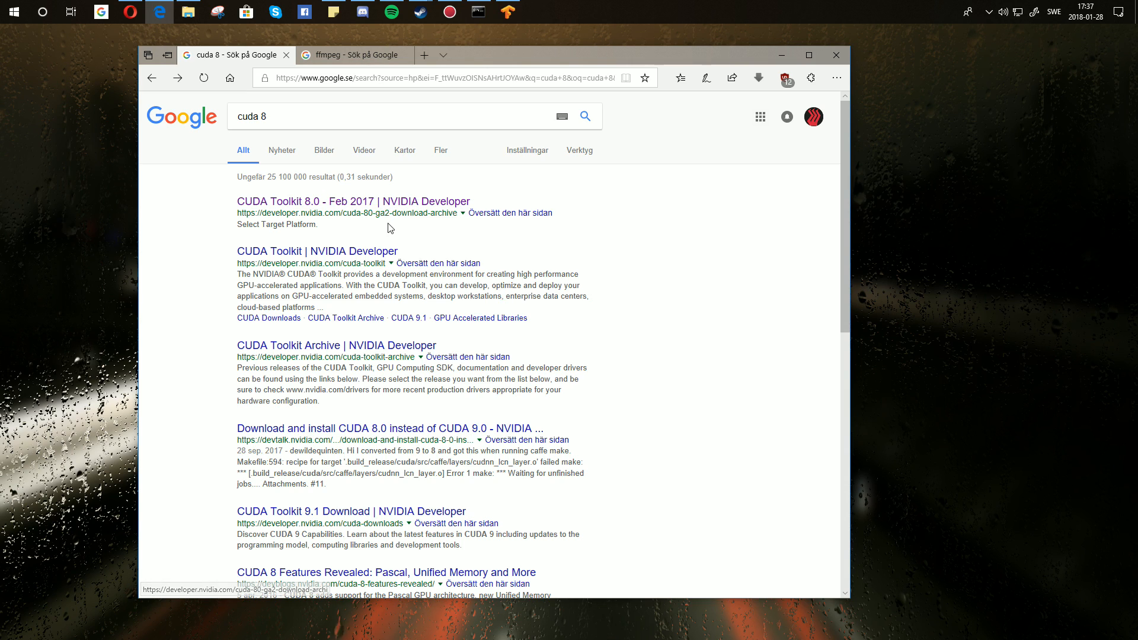
click(317, 205)
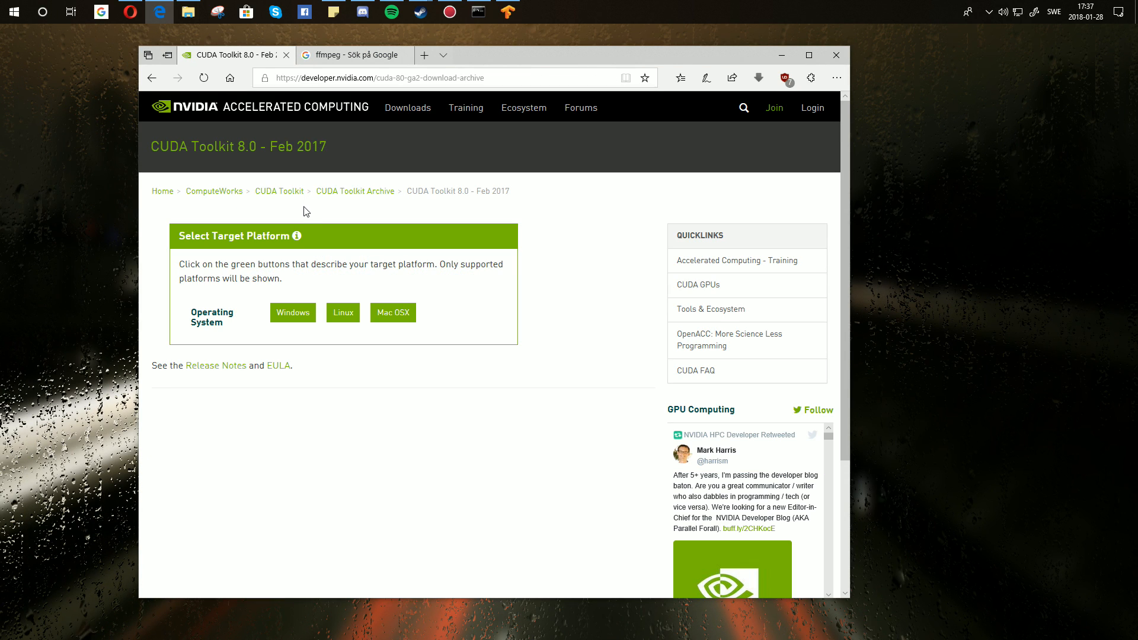
click(294, 314)
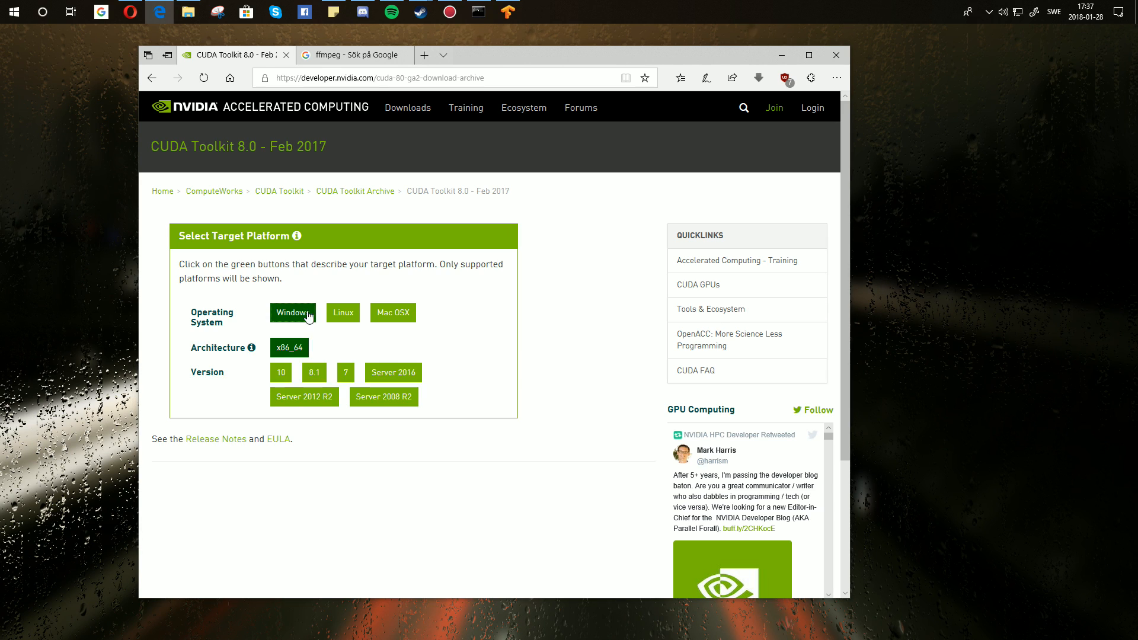
scroll(331, 188, down, 3)
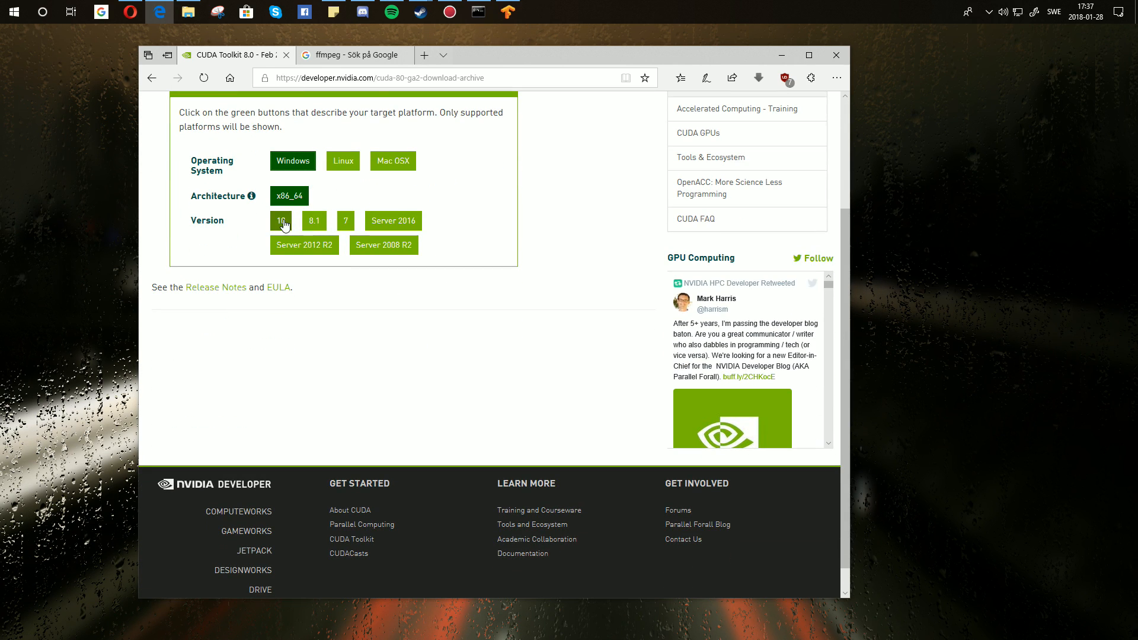
click(283, 223)
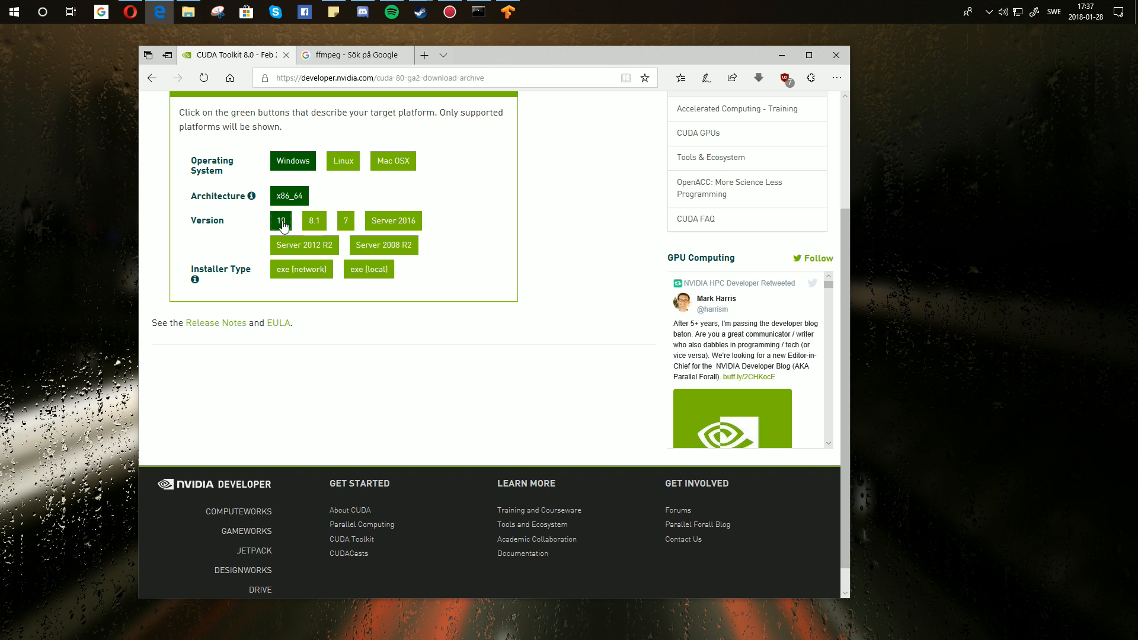
scroll(329, 247, down, 1)
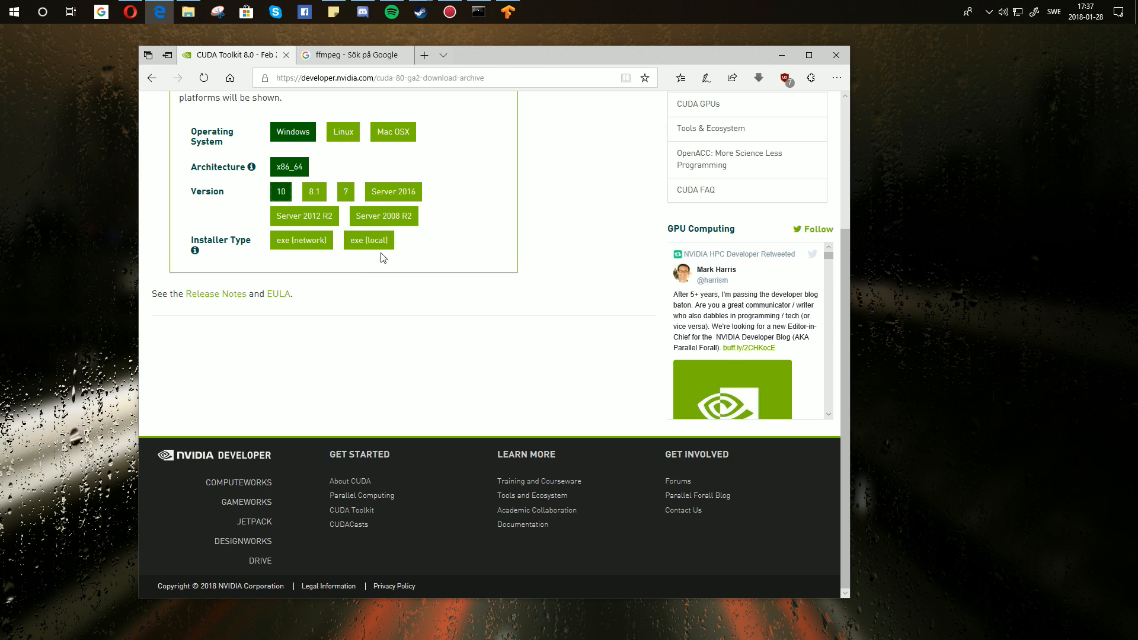
scroll(463, 272, up, 2)
scroll(438, 278, down, 1)
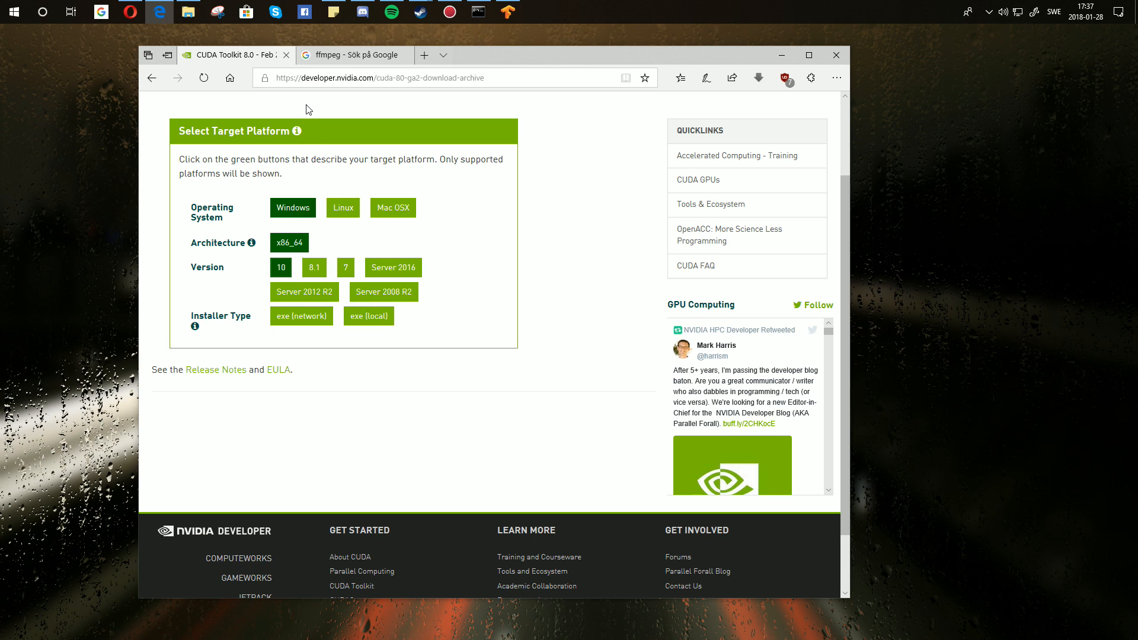
Open the official FFmpeg website from the ffmpeg search results to view its download option, and minimize the browser.
click(327, 57)
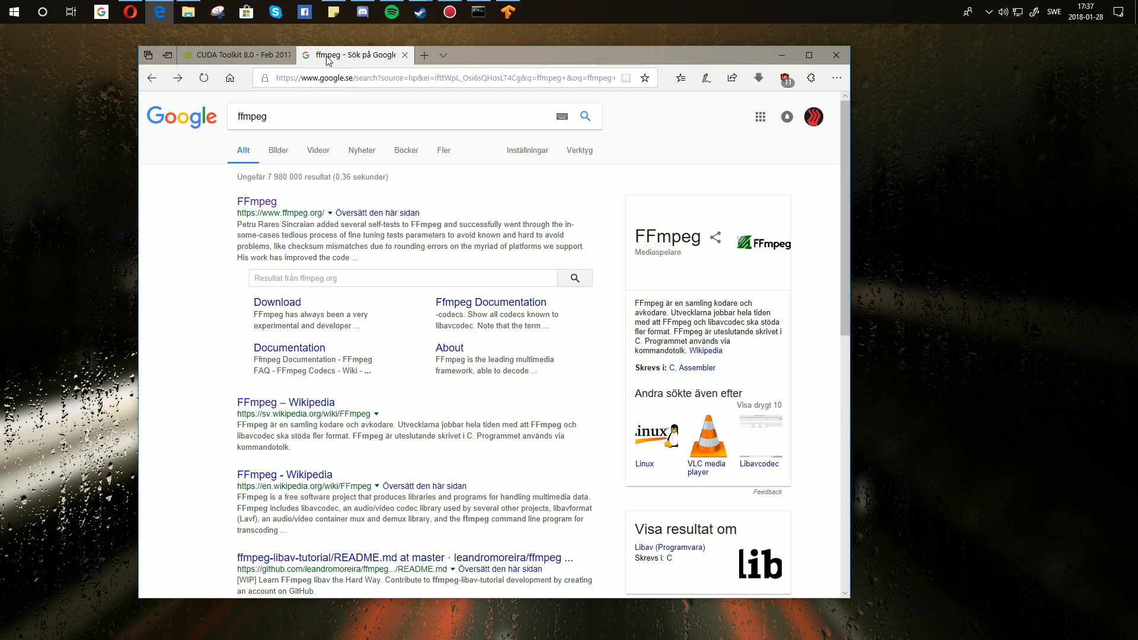
drag(543, 56, 688, 62)
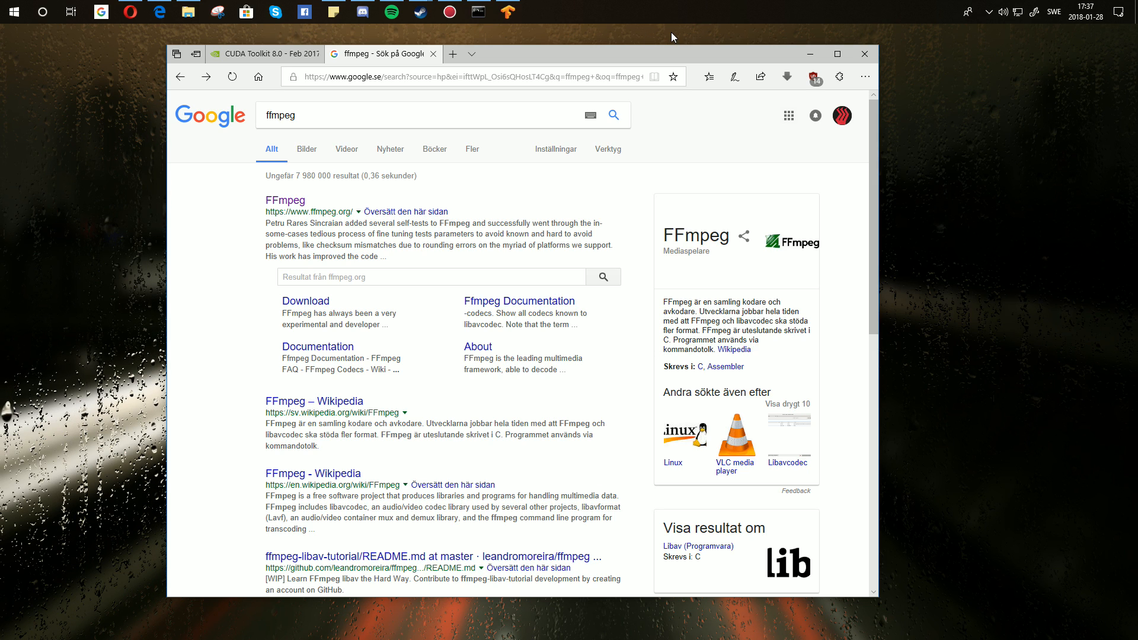
click(806, 53)
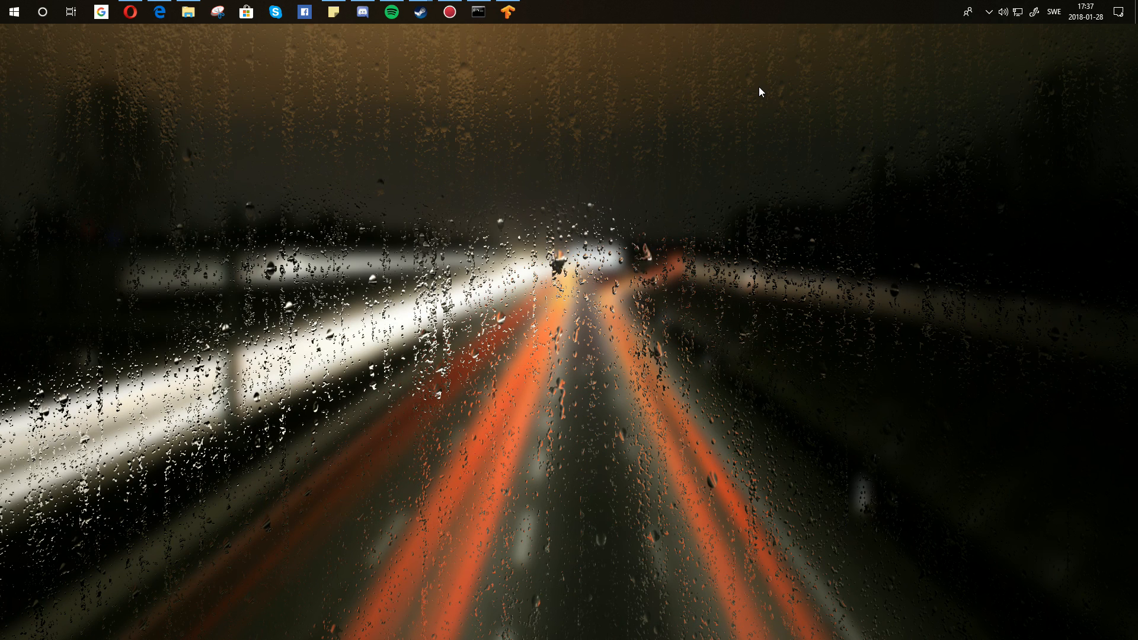
click(170, 19)
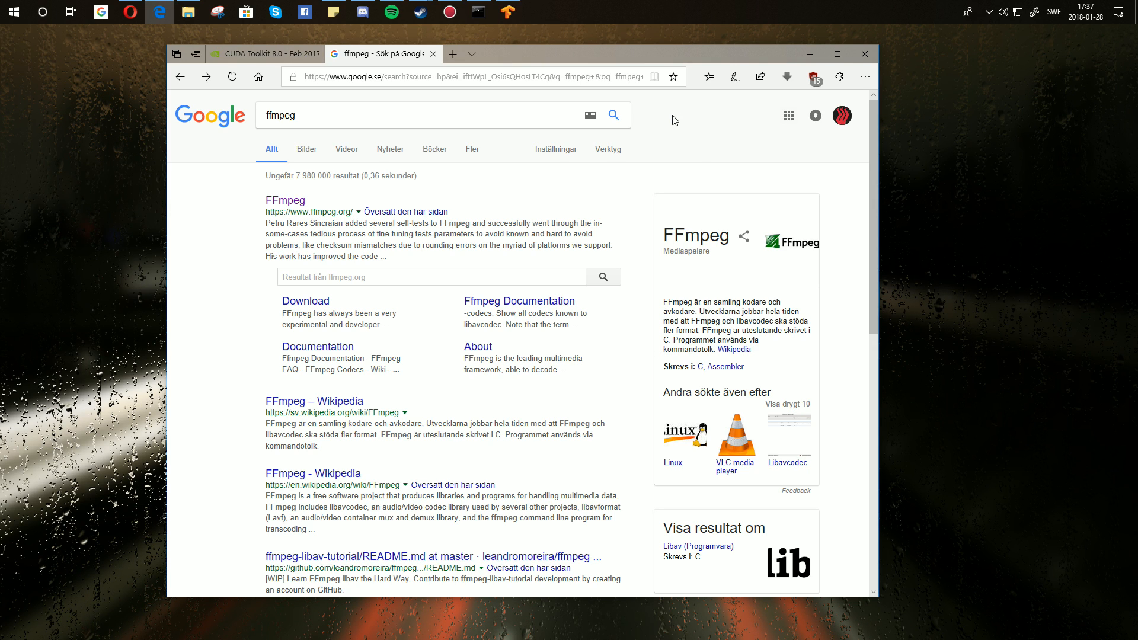
click(285, 201)
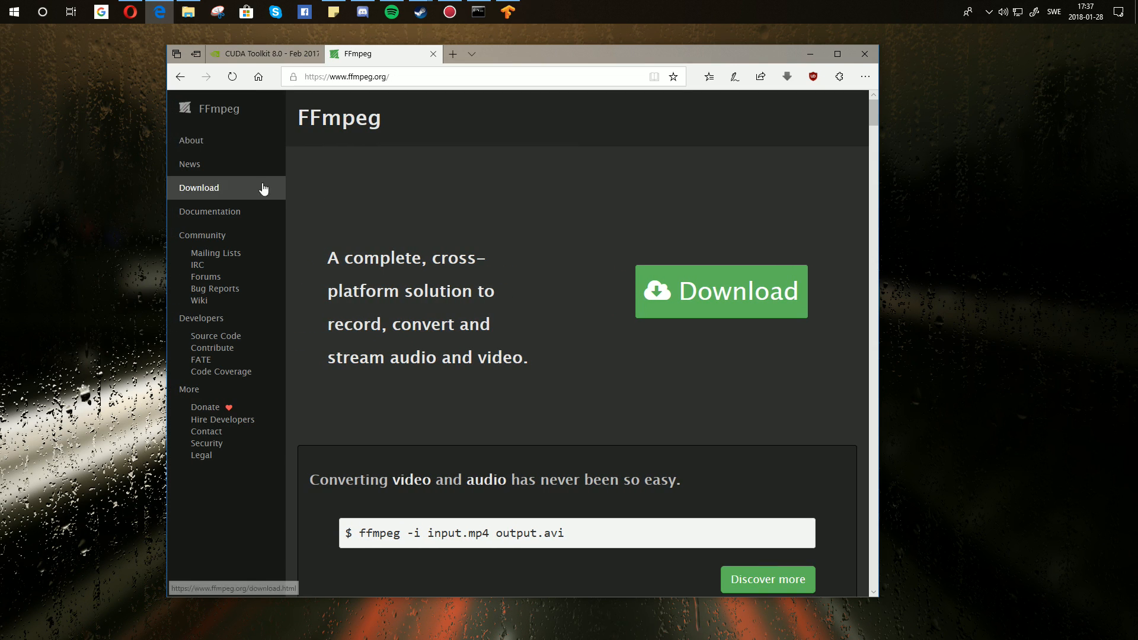
click(180, 78)
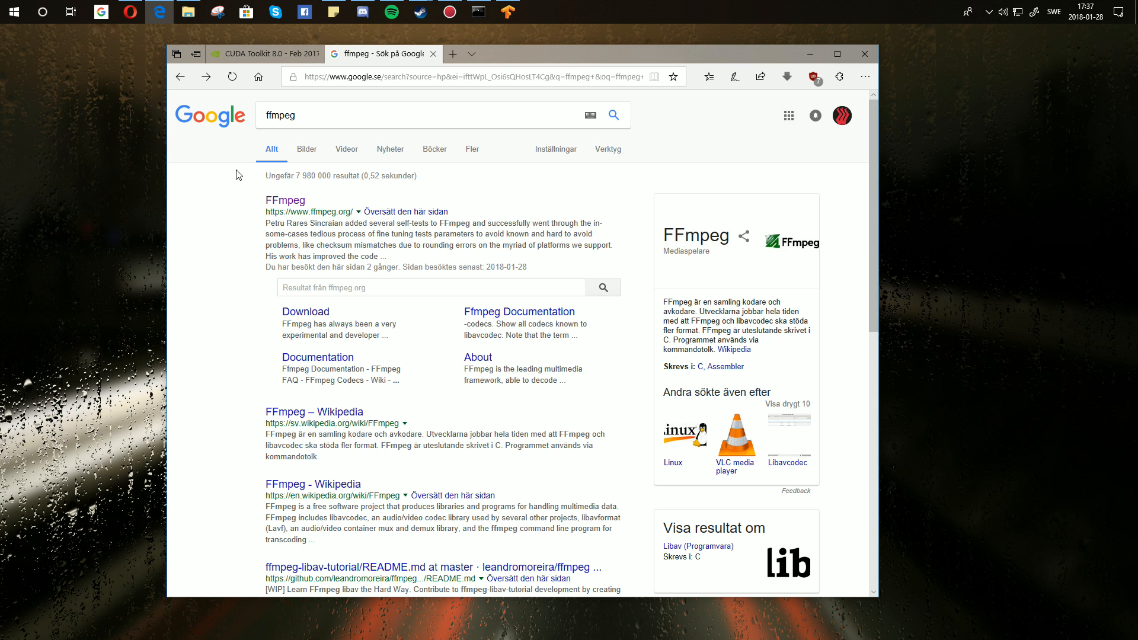
click(285, 200)
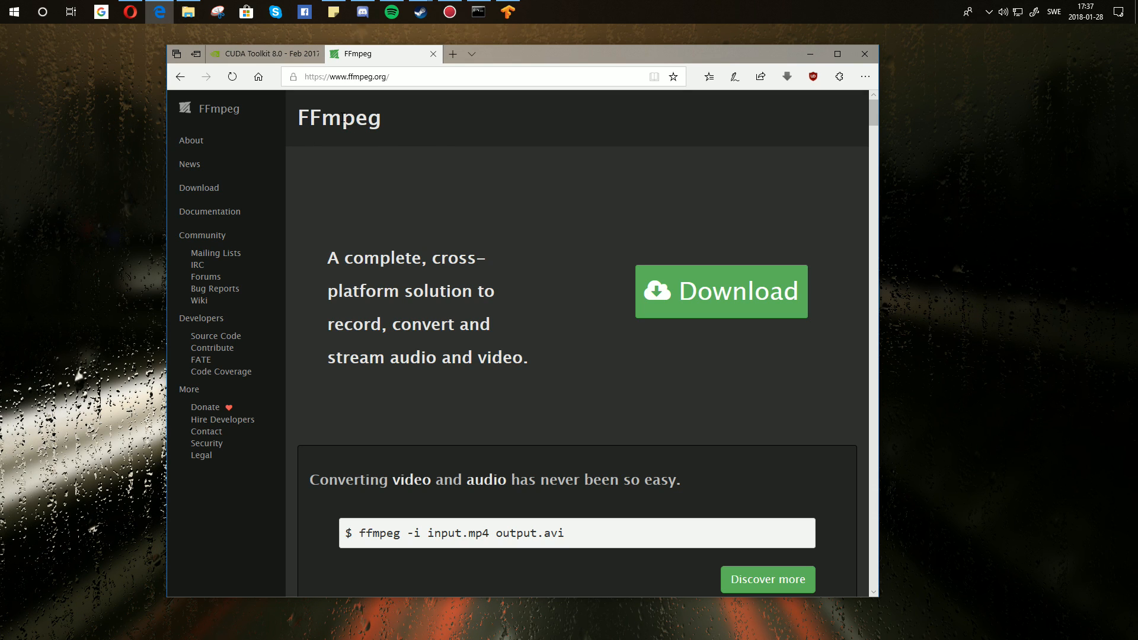
click(816, 54)
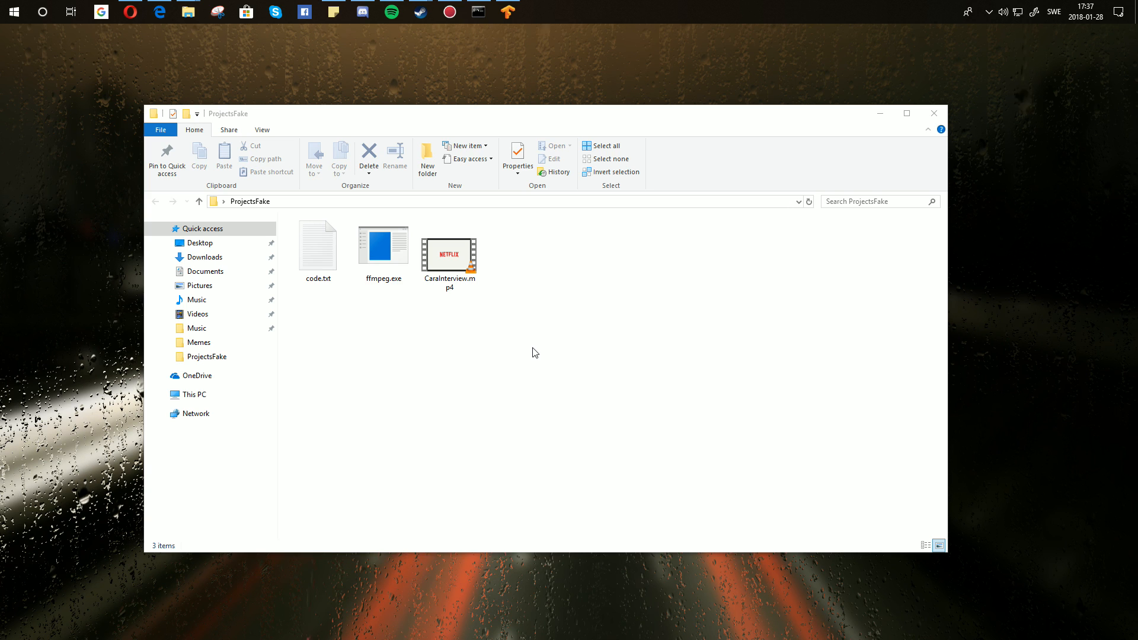
Play CaraInterview.mp4 from the ProjectsFake folder in VLC, fit the player window on the screen and skip ahead to about 07:07.
click(464, 281)
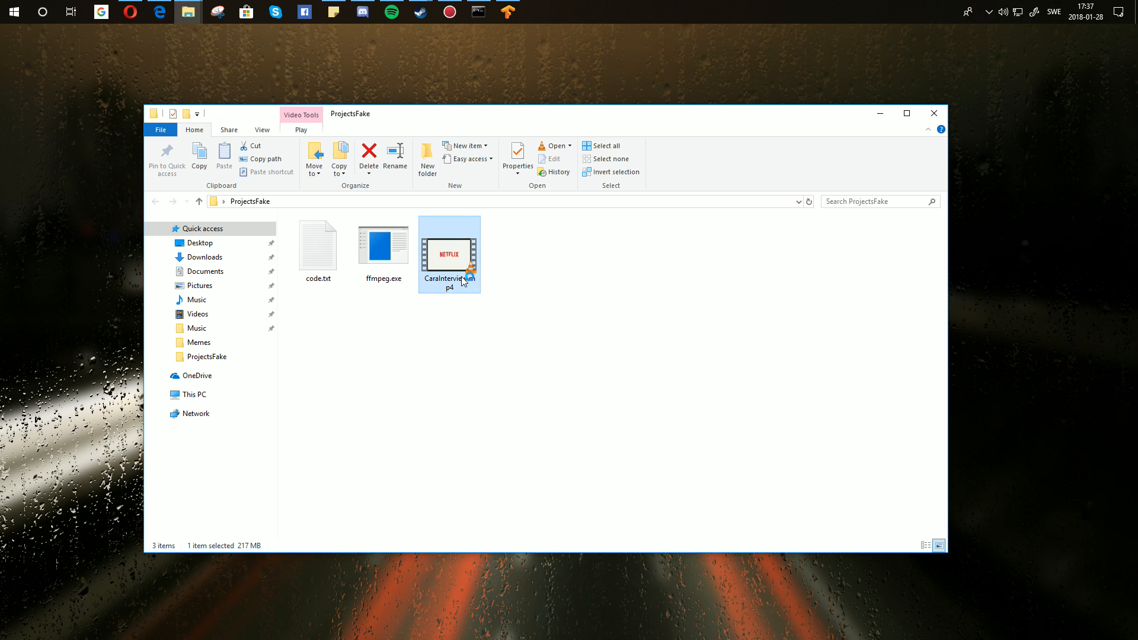
double_click(464, 281)
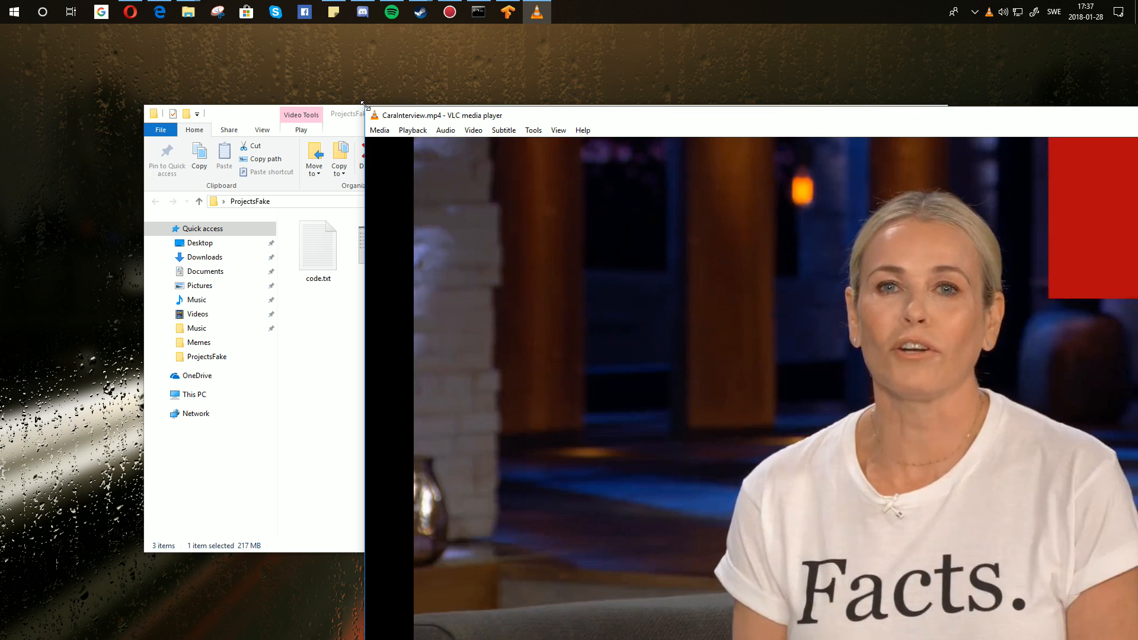
drag(365, 106, 773, 319)
drag(842, 330, 238, 111)
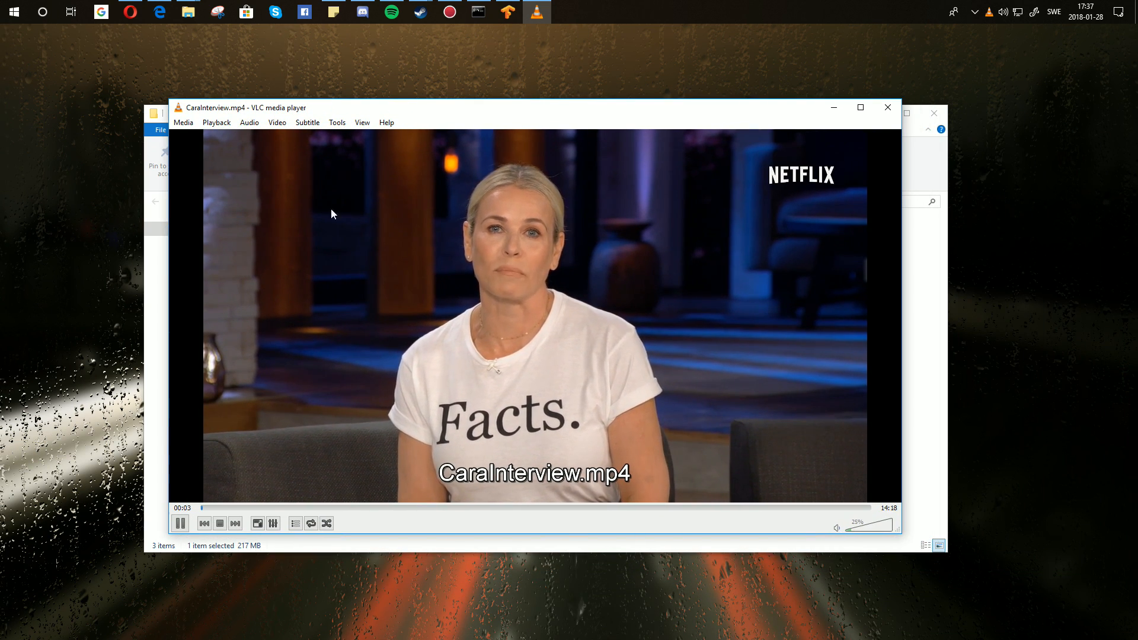
drag(267, 507, 533, 505)
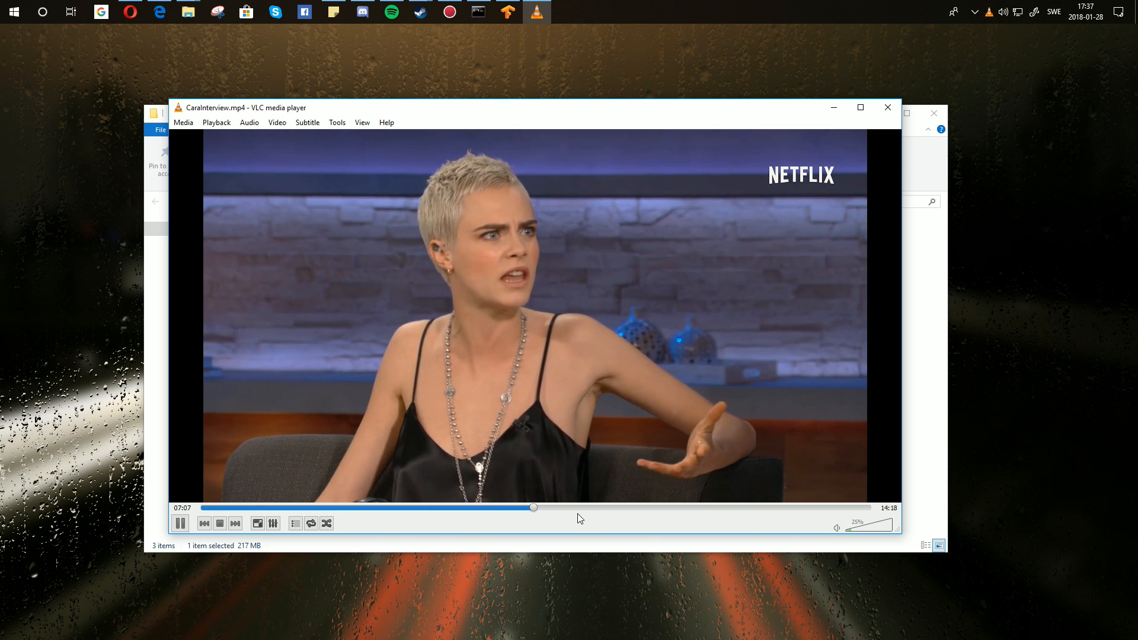
Skip the interview ahead to about 07:54, pause it, scrub on to about 09:52 and close VLC.
click(570, 507)
key(space)
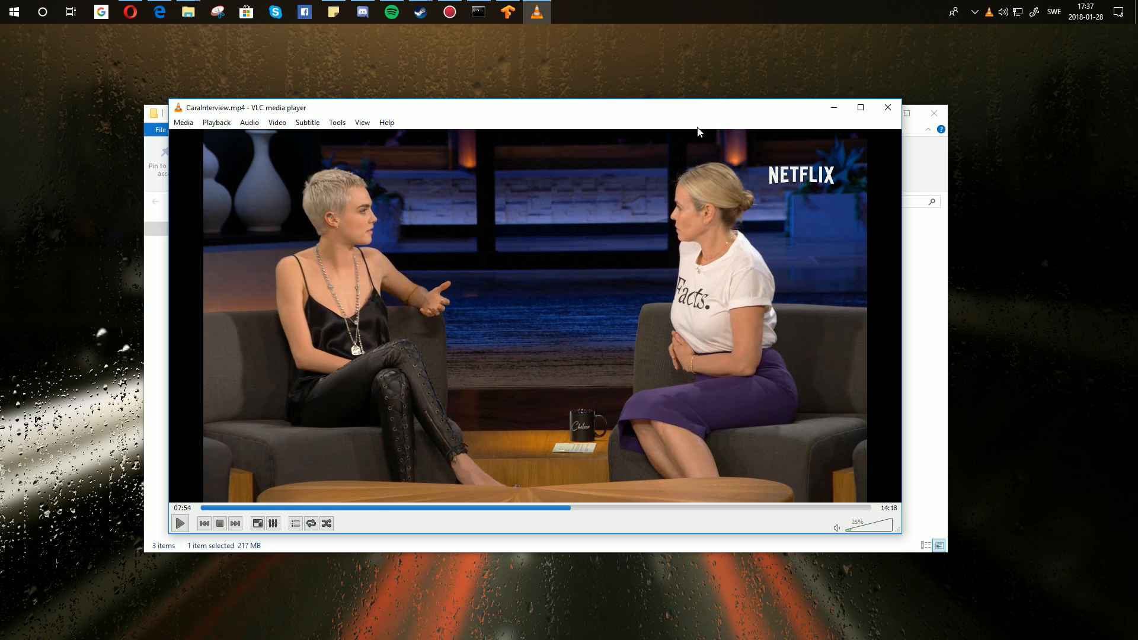
drag(625, 508, 665, 521)
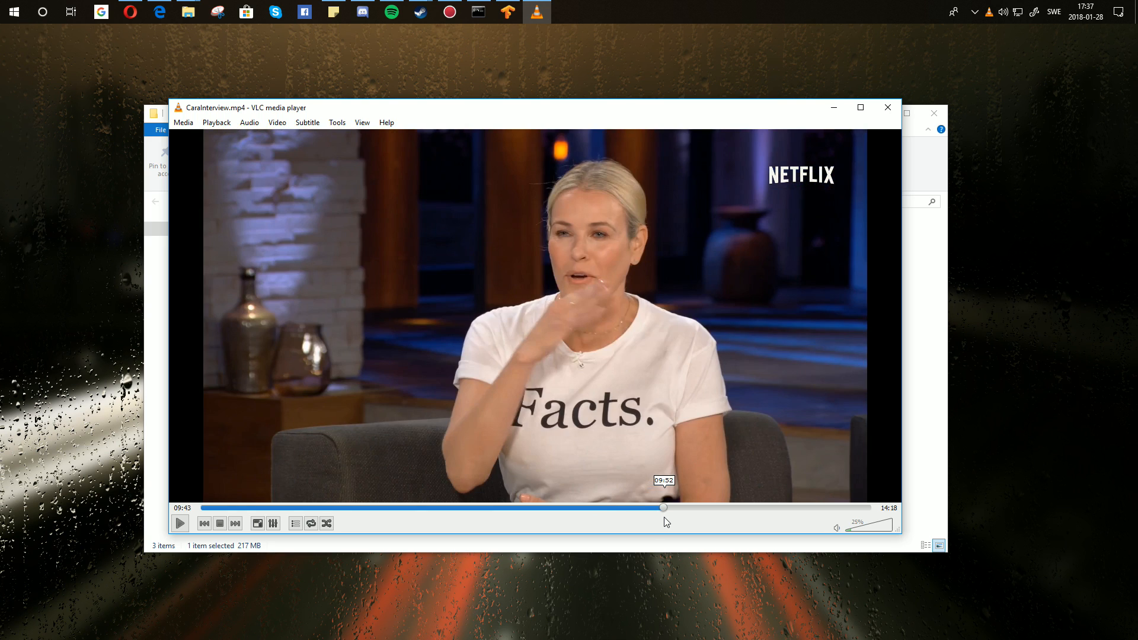
click(888, 107)
click(584, 308)
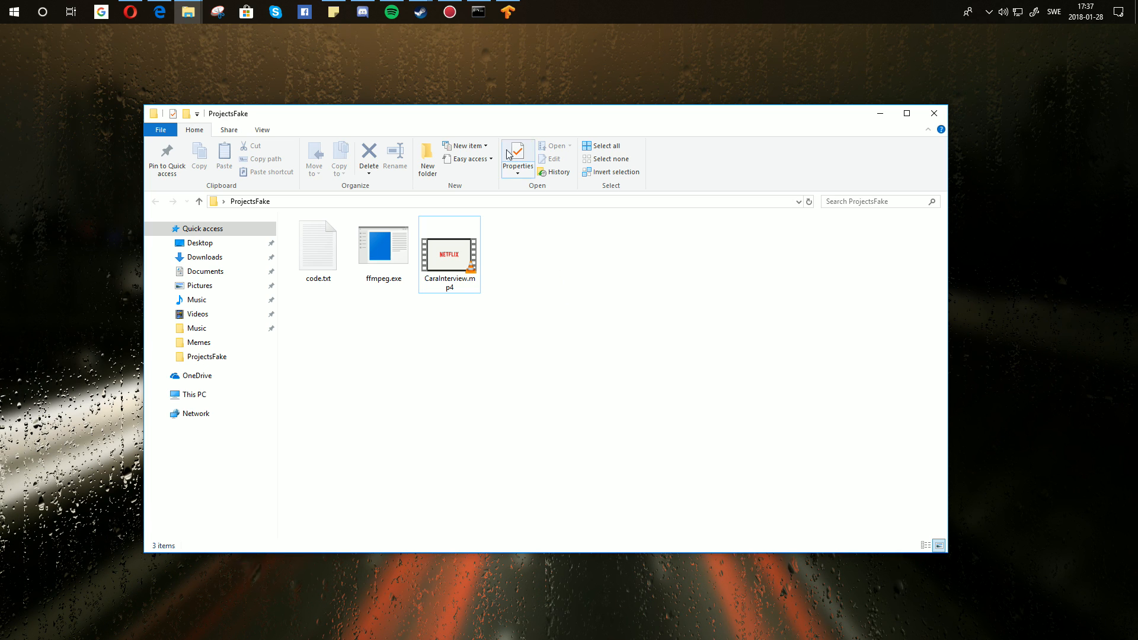
click(452, 250)
click(526, 257)
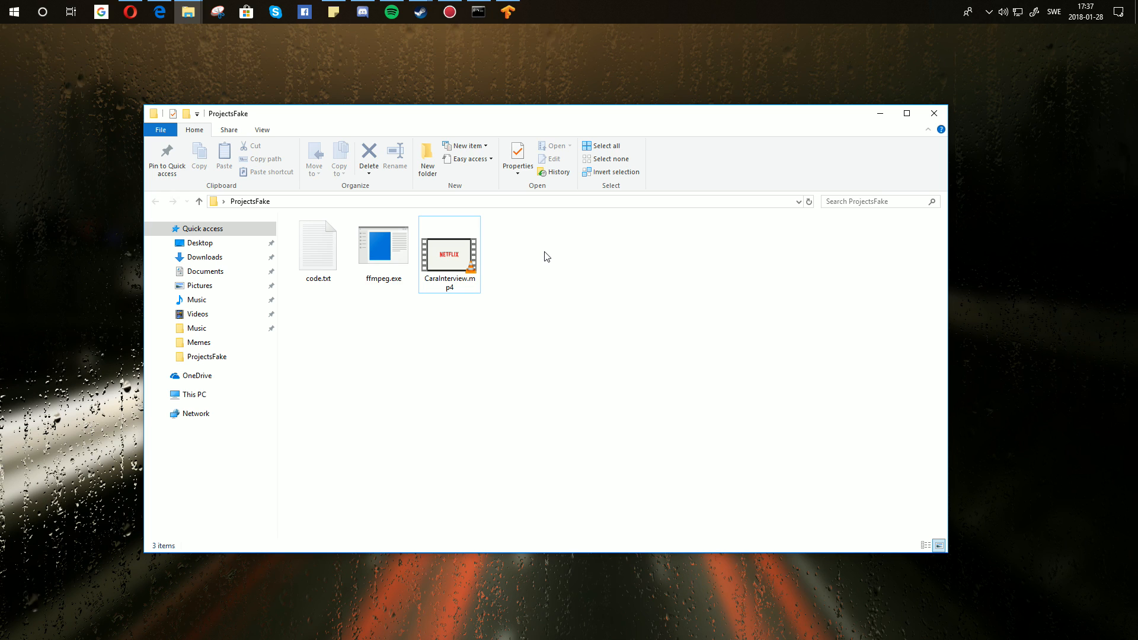
right_click(443, 218)
click(539, 308)
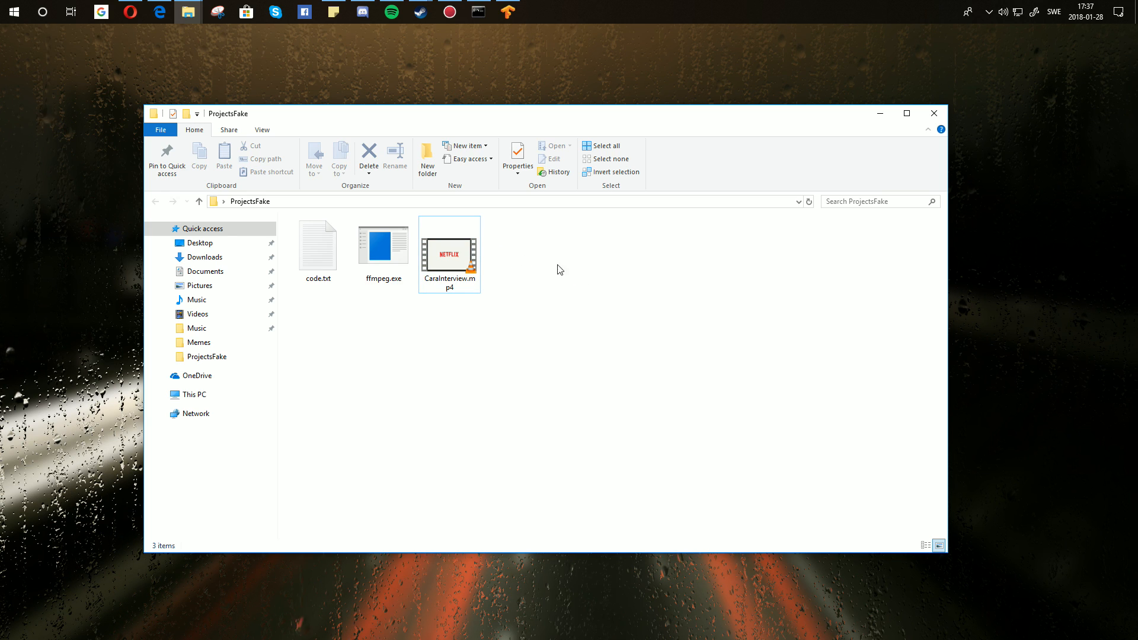
Open PowerShell in the ProjectsFake folder and enter the command ffmpeg -i video.mp4 -vf fps=2 "a%04d.png".
right_click(365, 269)
right_click(411, 274)
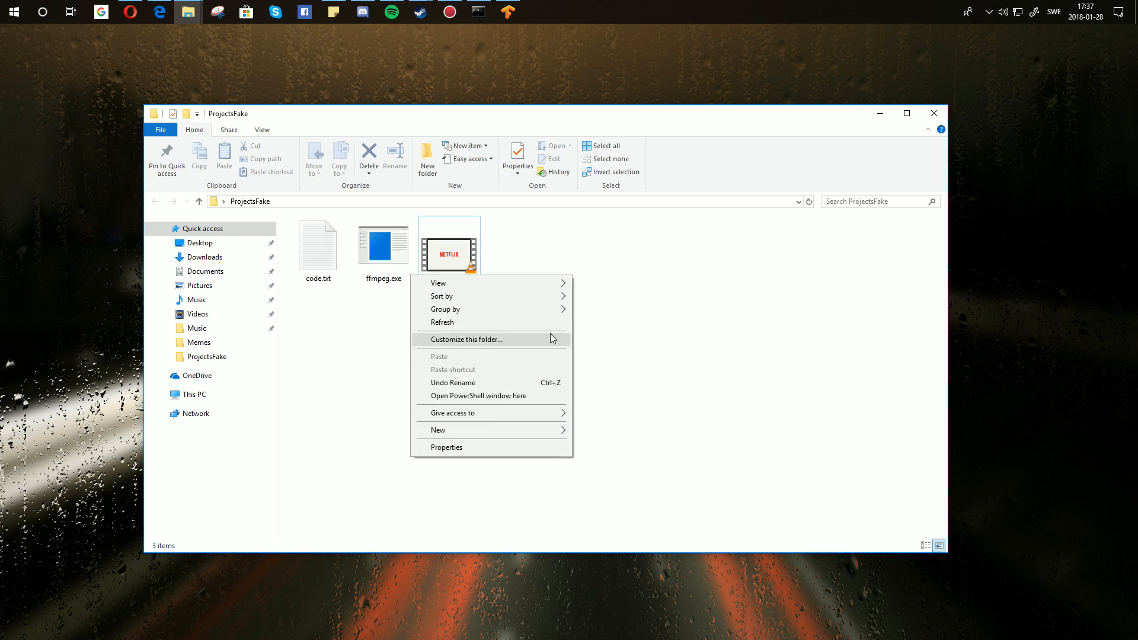
click(479, 396)
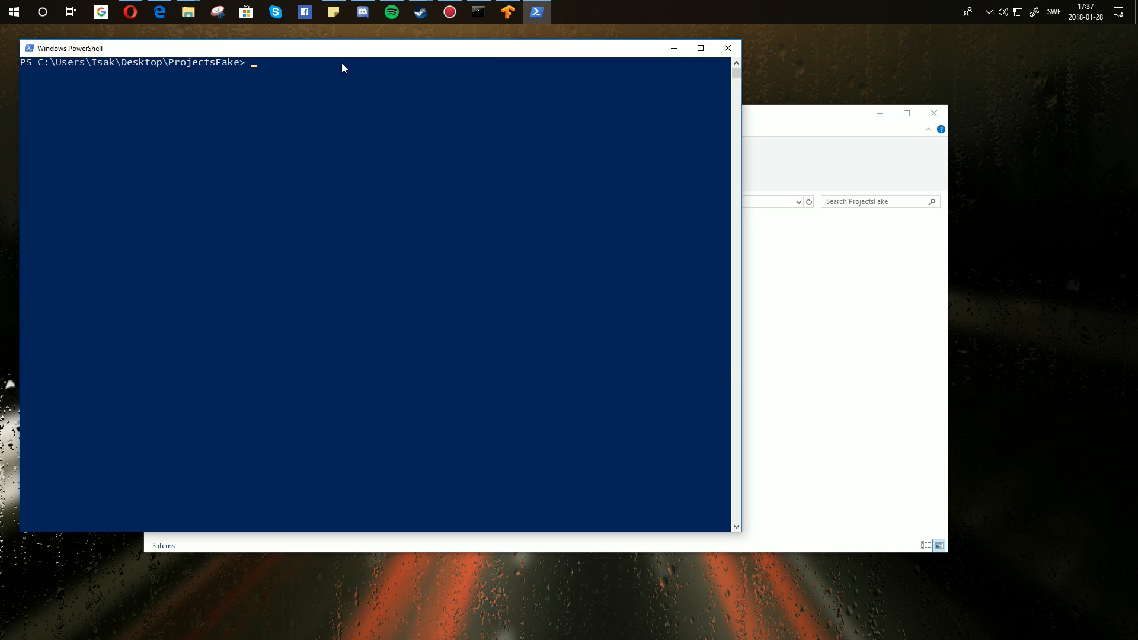
drag(314, 50, 823, 131)
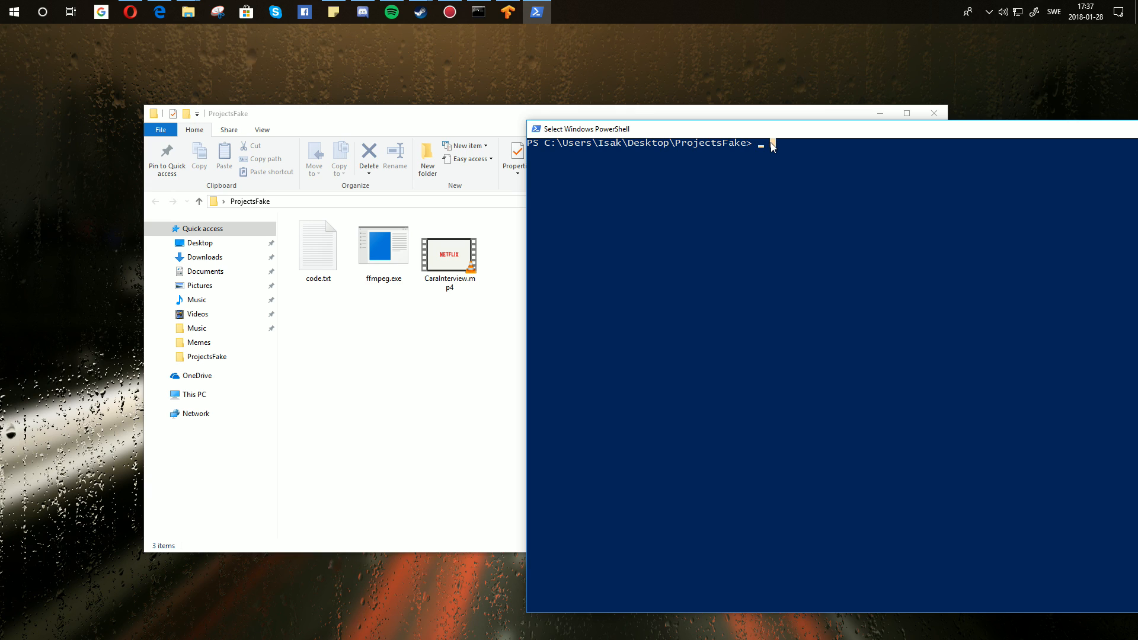
right_click(778, 168)
drag(766, 134, 515, 238)
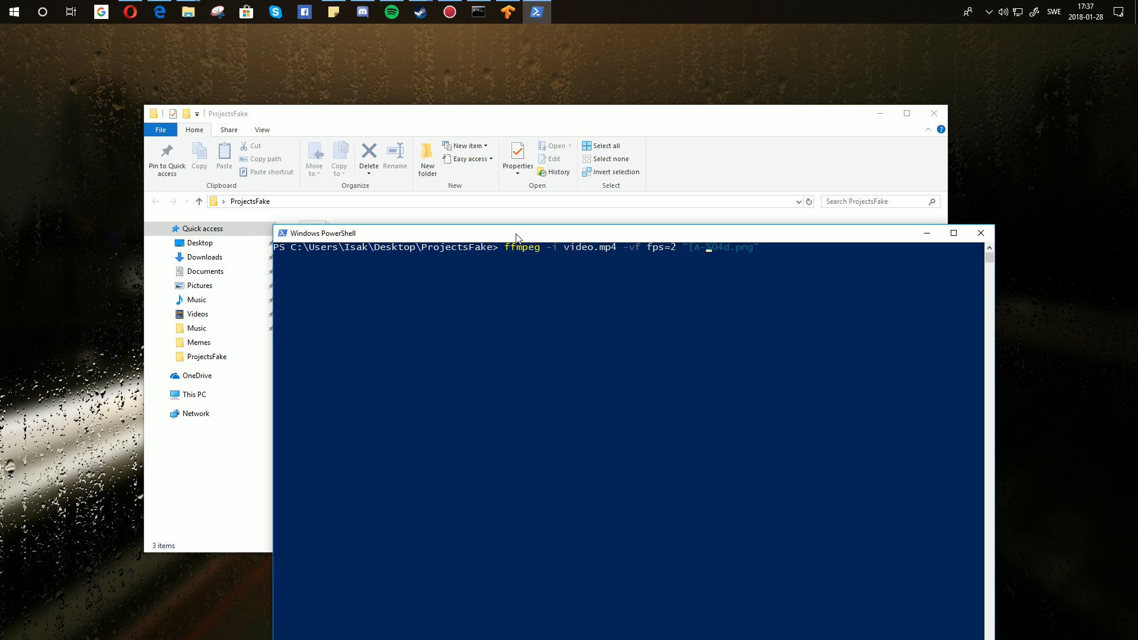
drag(529, 237, 573, 303)
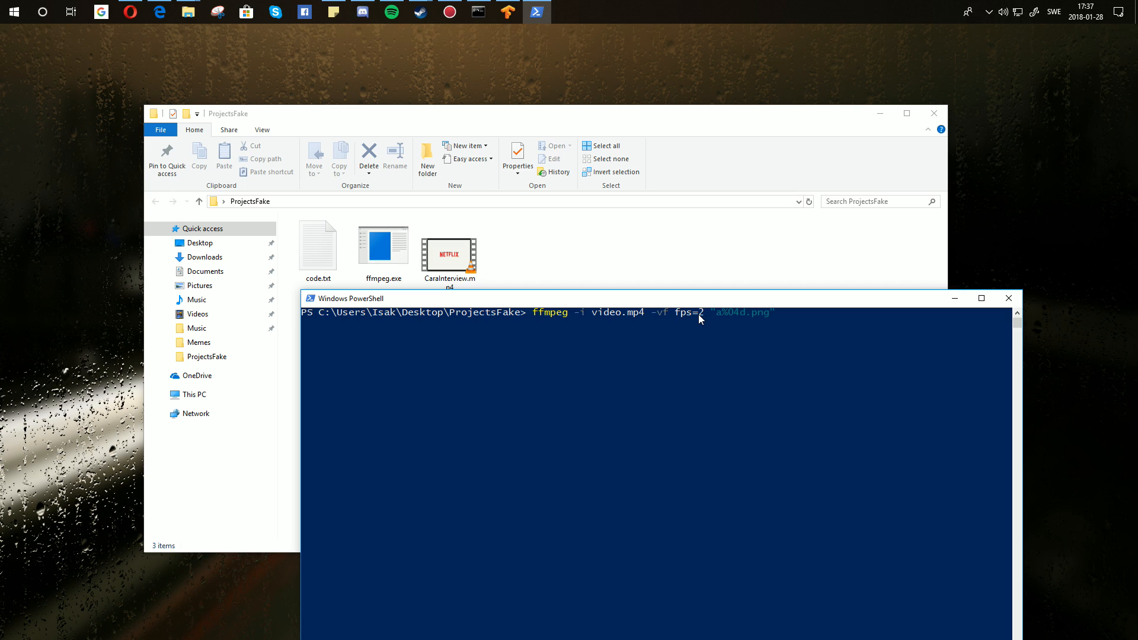
Change the ffmpeg command's frame rate to fps=0.5 and its input file to CaraInterview.mp4.
key(Delete)
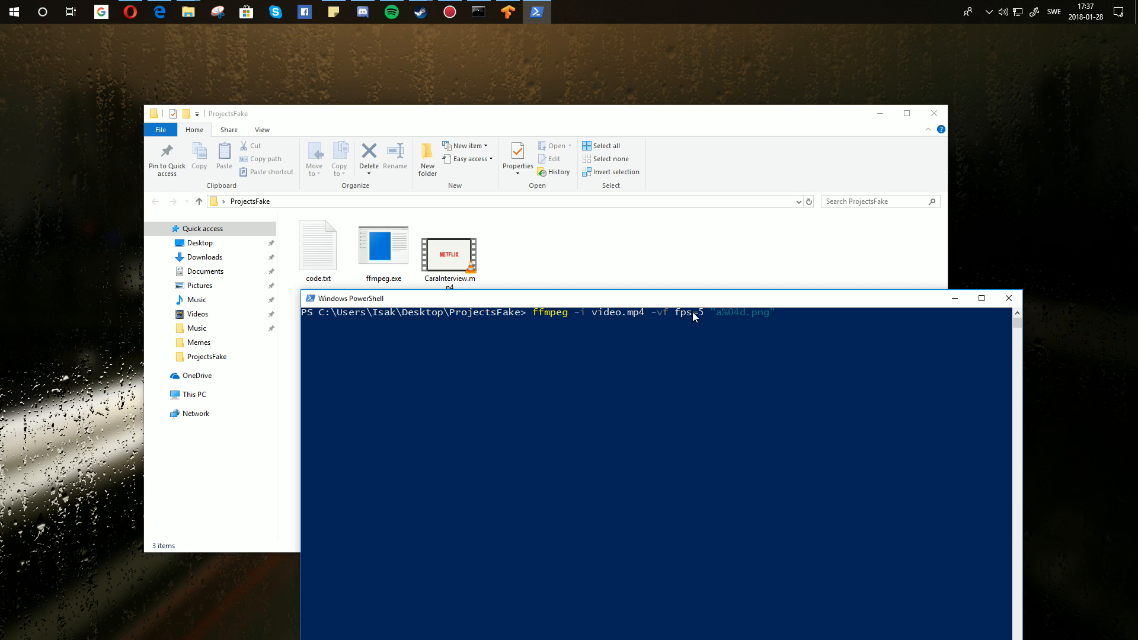
text(0.)
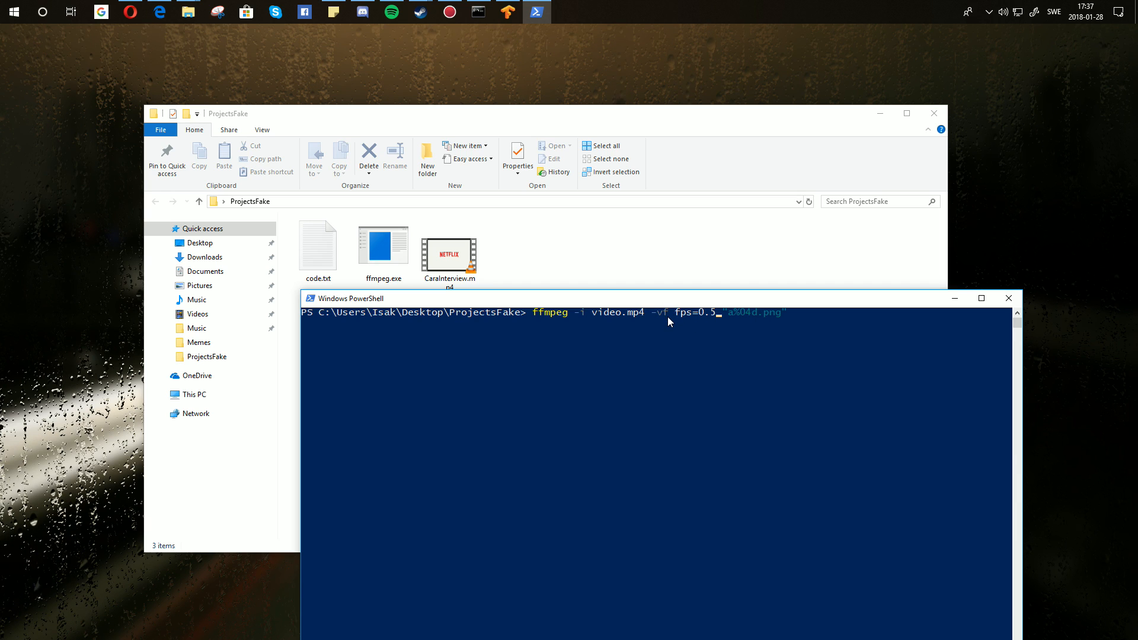
key(Left)
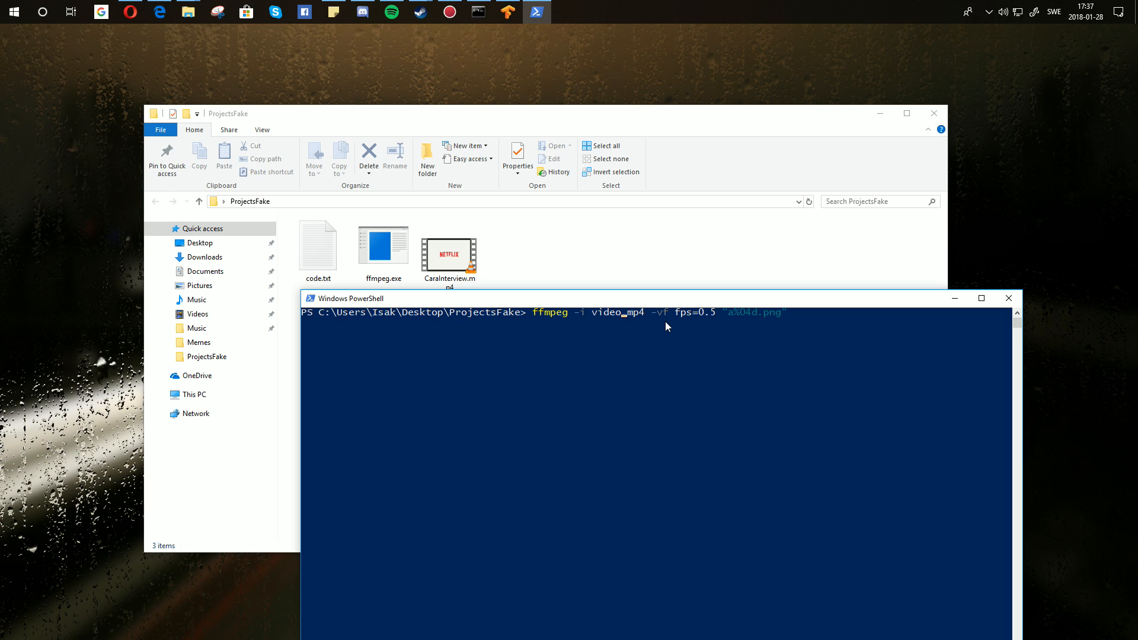
key(BackSpace)
key(BackSpace)
key(BackSpace)
key(BackSpace)
key(BackSpace)
text(CaraInterview)
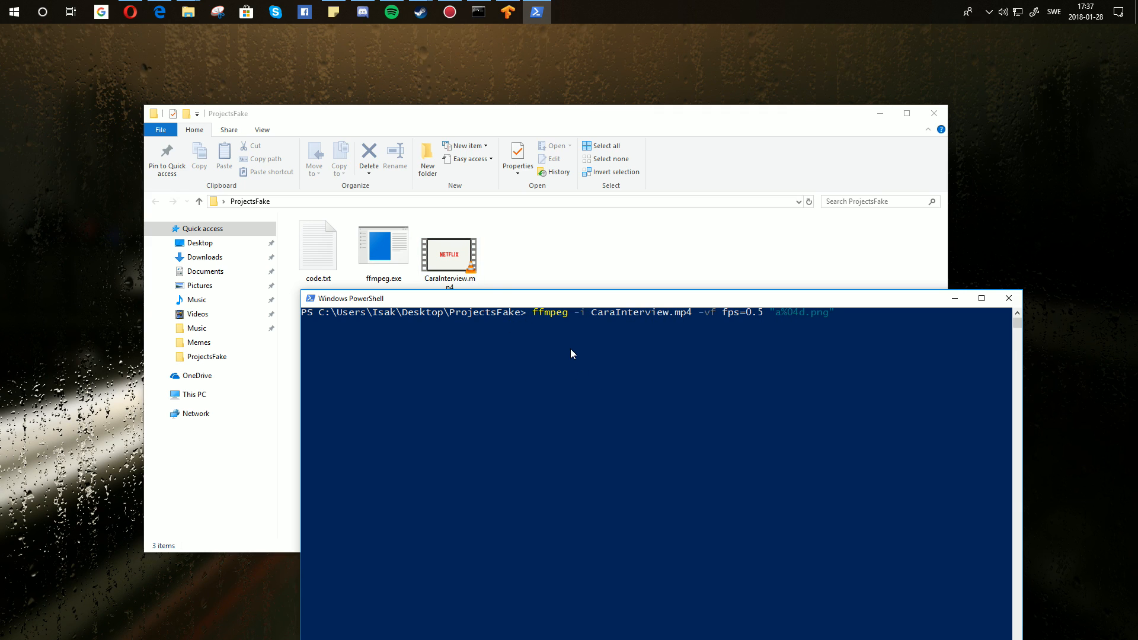
Run the ffmpeg command and bring the ProjectsFake folder forward to check the PNG frames being written.
key(Return)
drag(548, 296, 824, 92)
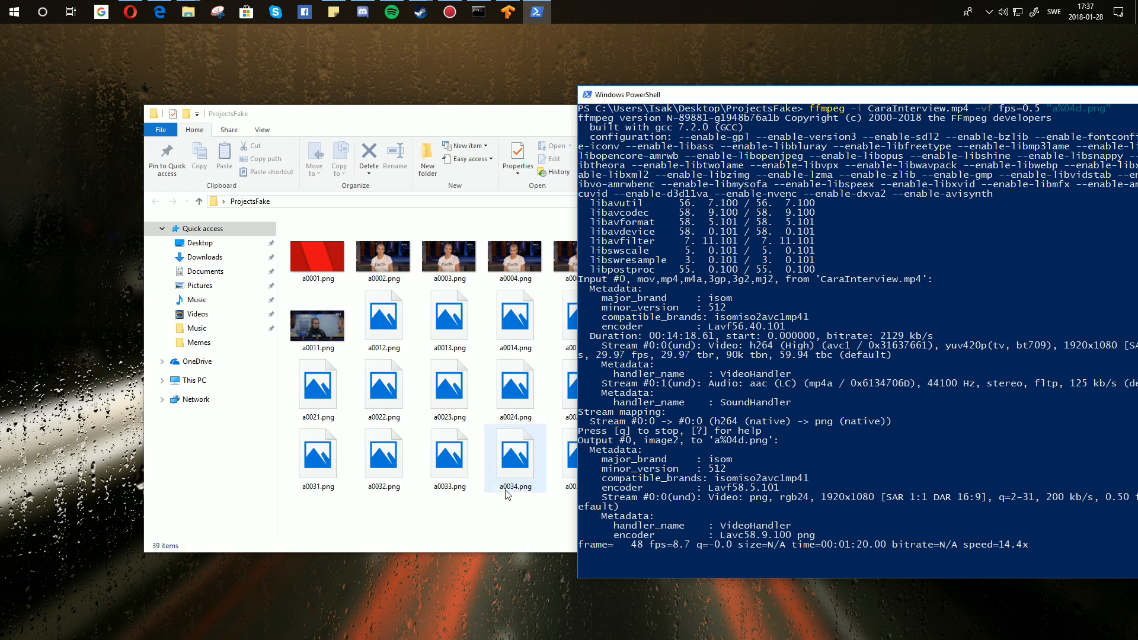
click(486, 503)
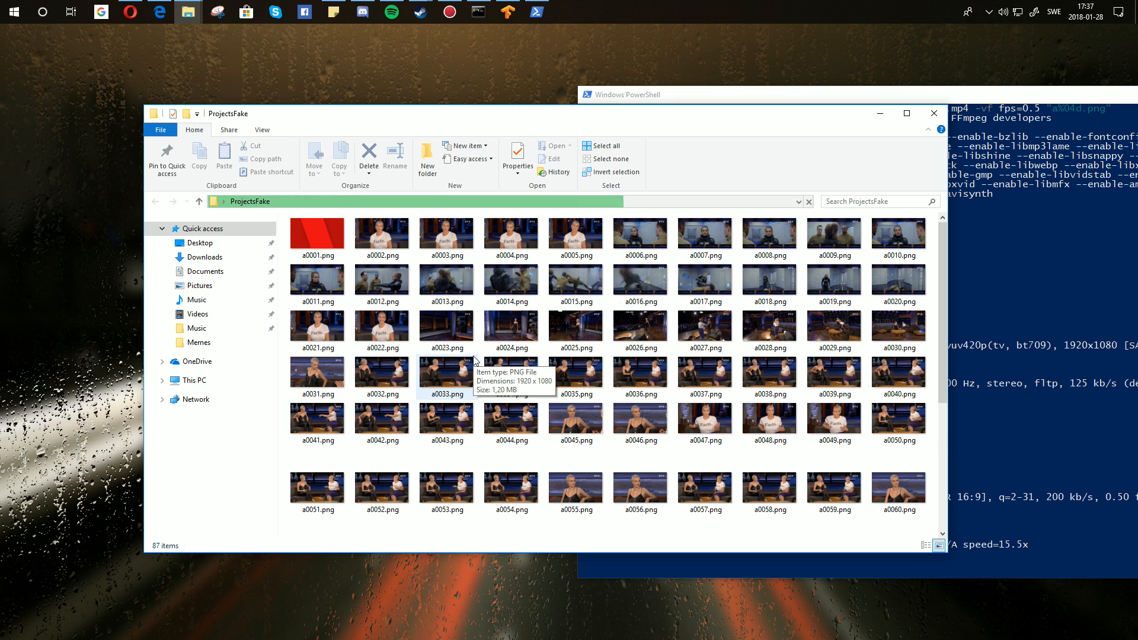
scroll(474, 360, down, 5)
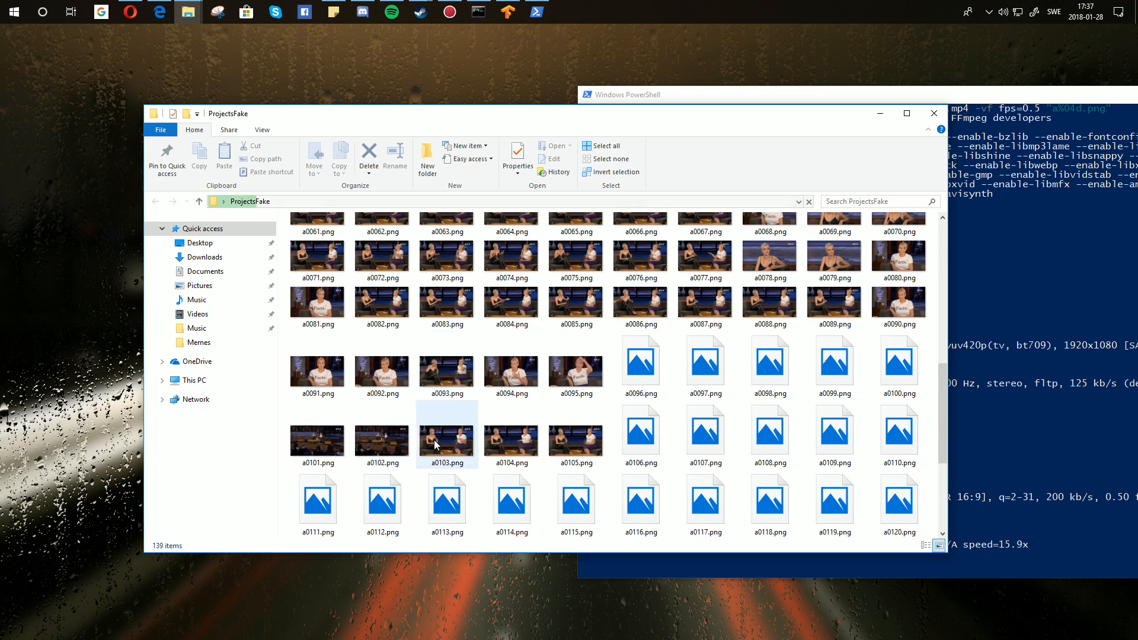
scroll(406, 461, down, 3)
double_click(687, 495)
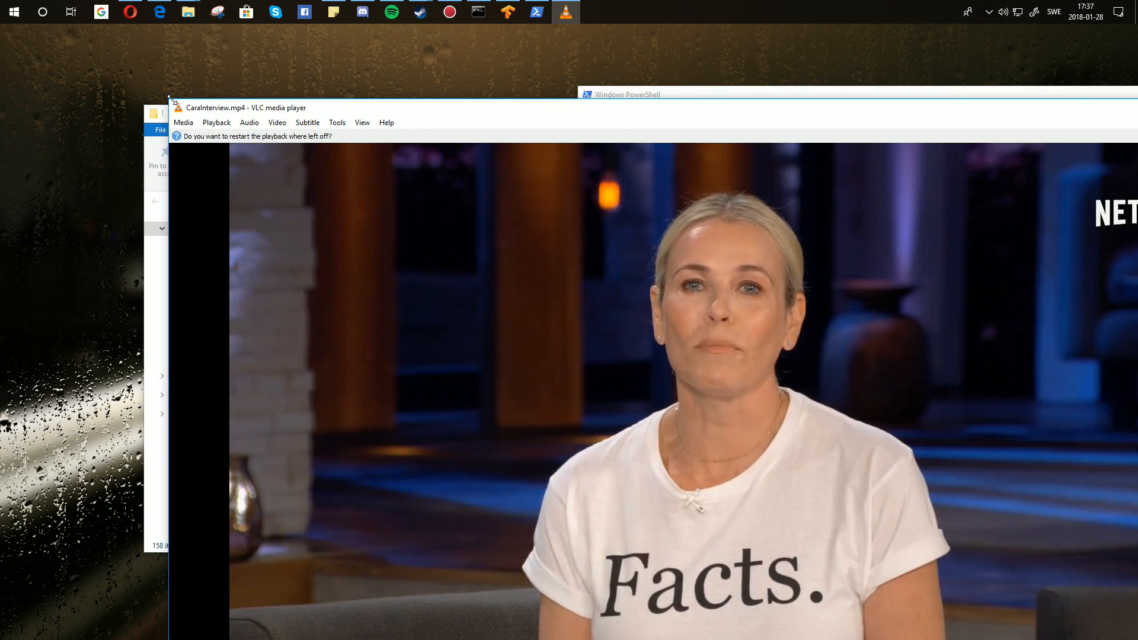
drag(170, 99, 237, 79)
click(816, 196)
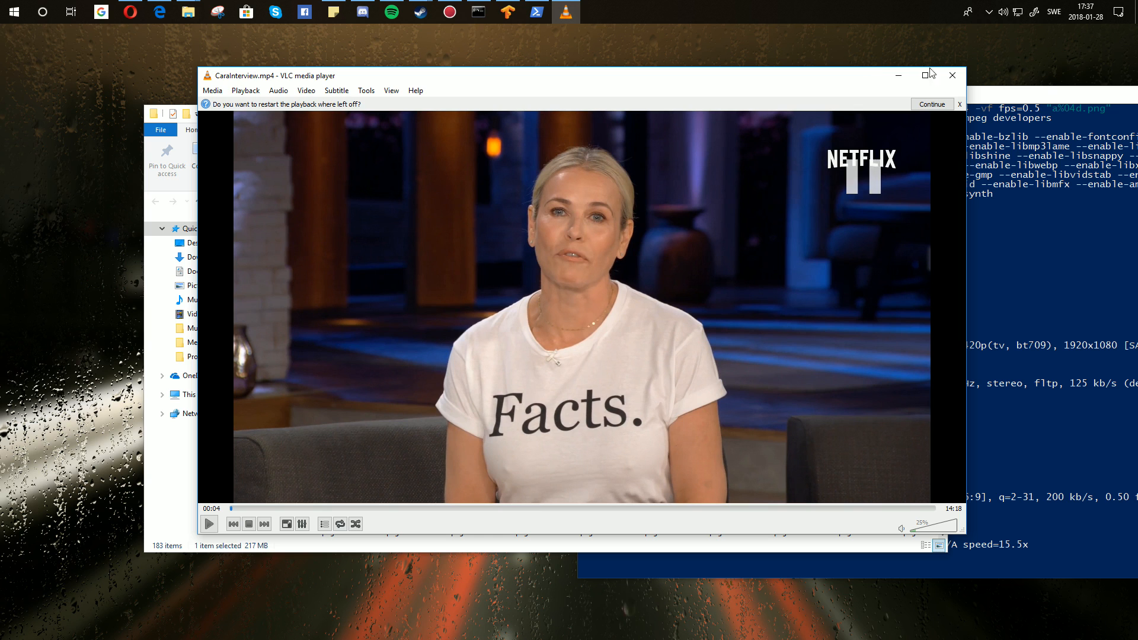
click(957, 76)
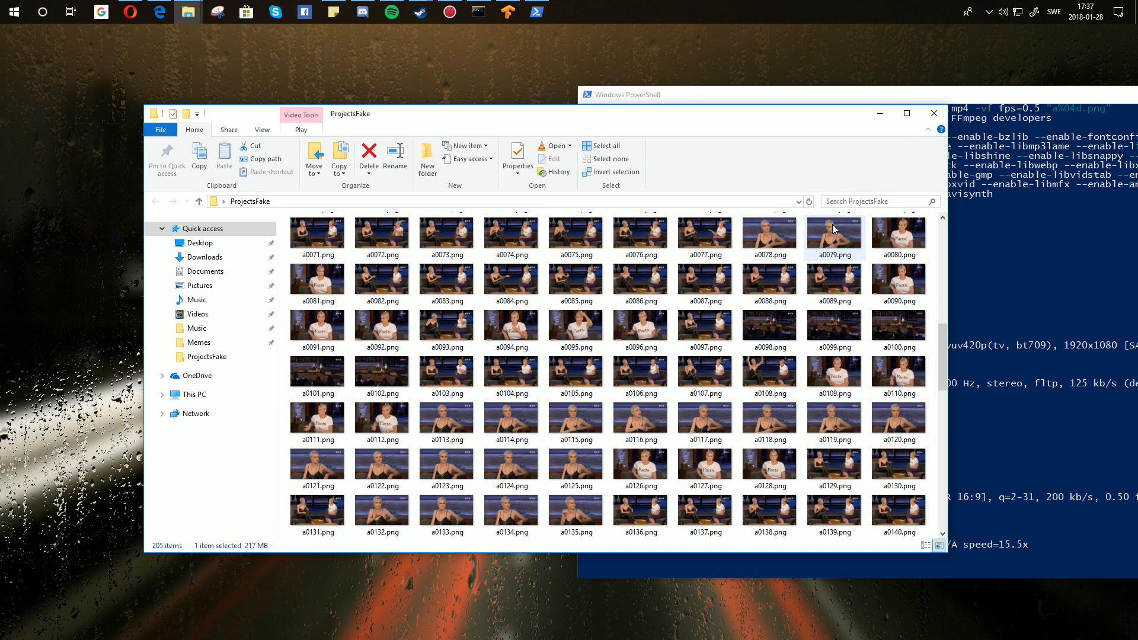
Browse the extracted PNG frames in the ProjectsFake folder while ffmpeg is running.
scroll(785, 305, down, 2)
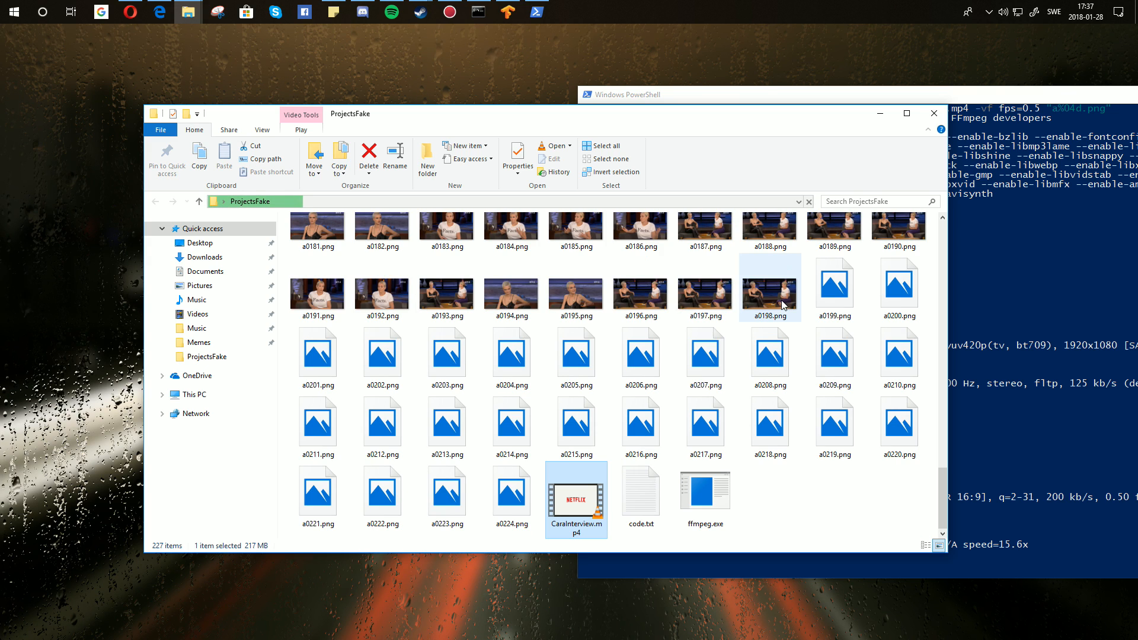
scroll(784, 306, down, 3)
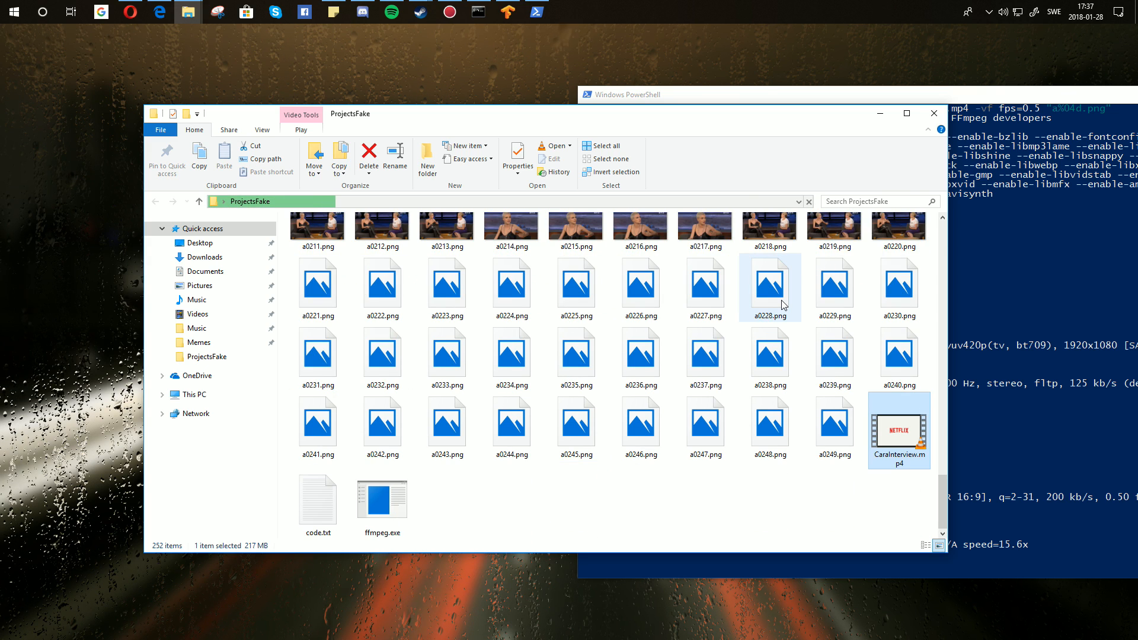
scroll(784, 306, down, 2)
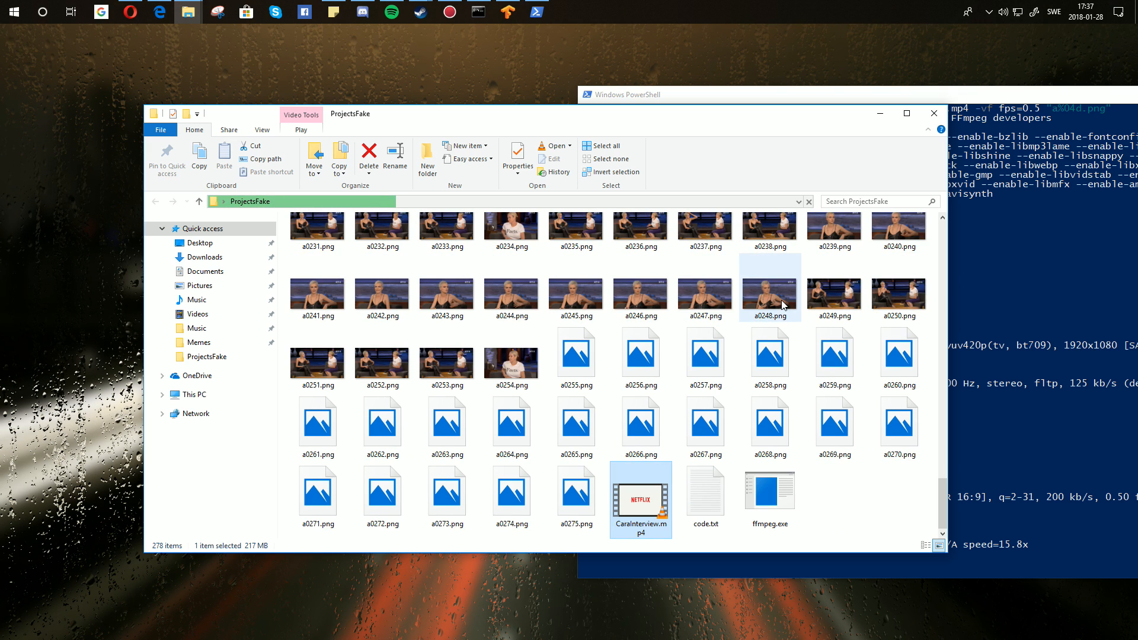
scroll(784, 305, up, 10)
scroll(784, 305, down, 8)
scroll(784, 305, down, 5)
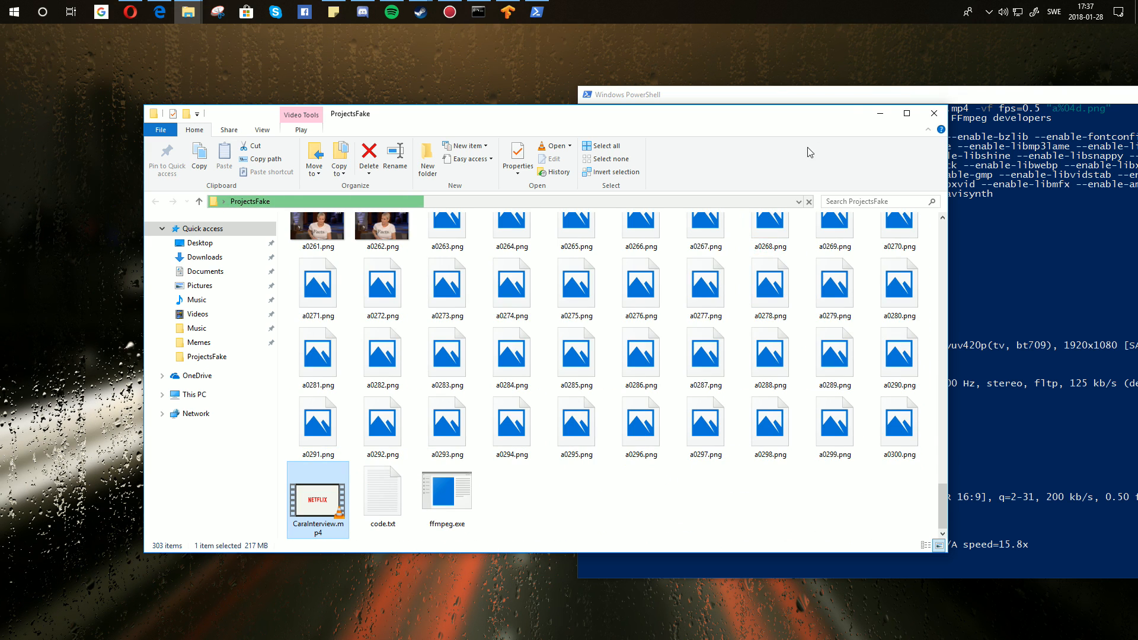
Arrange the PowerShell and ProjectsFake windows side by side and follow the extraction to the last frames.
drag(851, 95, 511, 95)
key(super+Right)
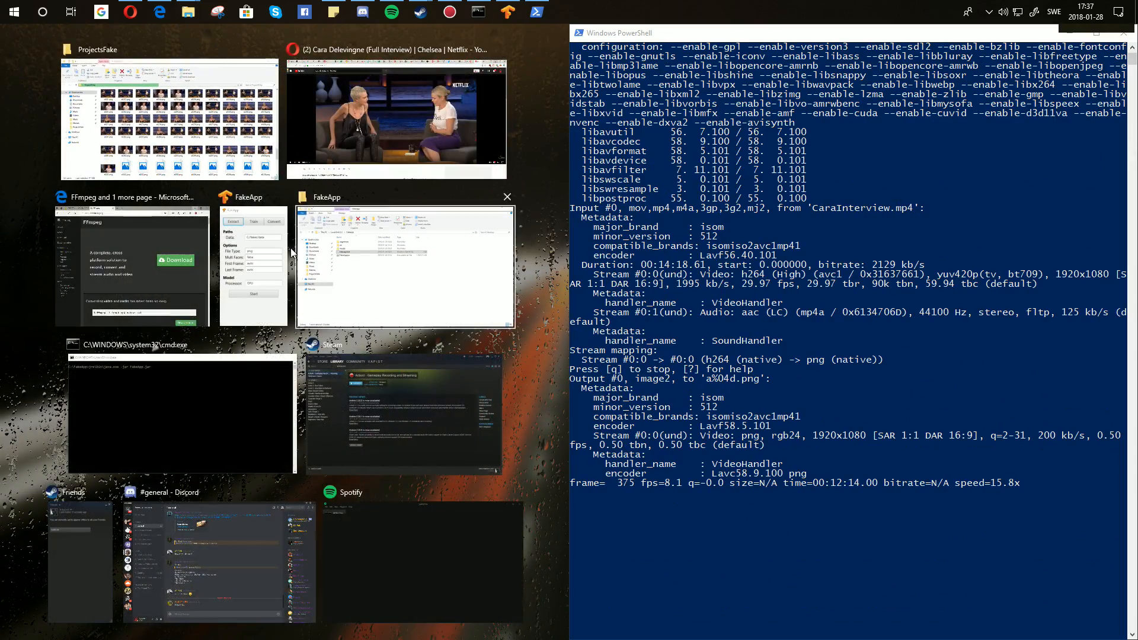
click(221, 153)
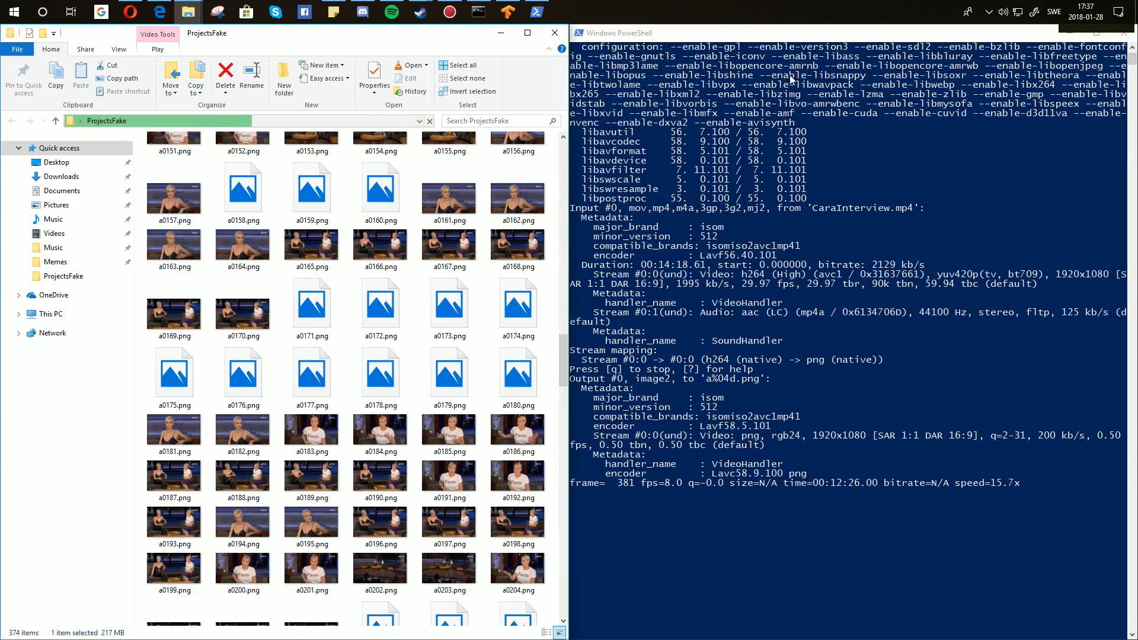
drag(738, 39, 820, 114)
drag(314, 41, 391, 71)
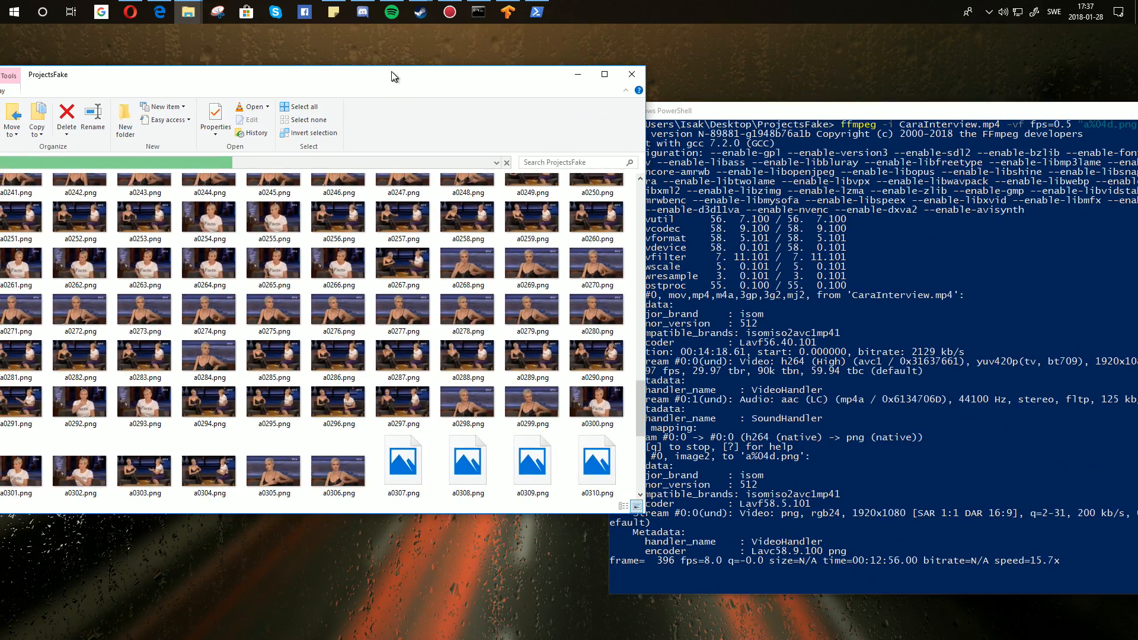
scroll(405, 298, down, 15)
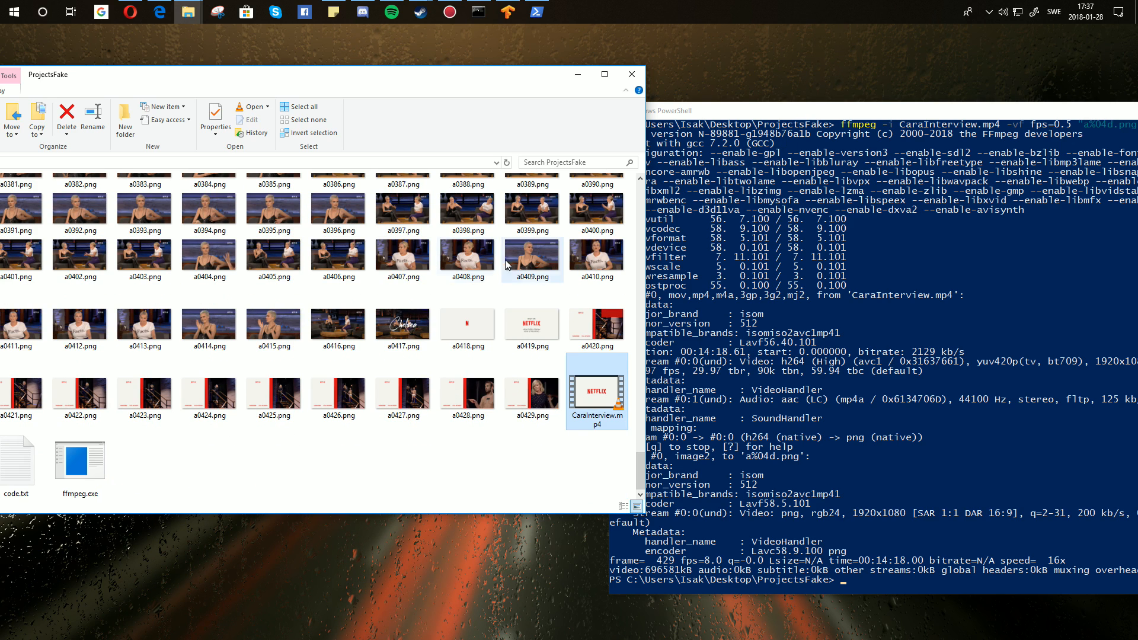
Close PowerShell and move the ProjectsFake window back to the middle of the screen.
drag(812, 108, 422, 132)
click(927, 135)
drag(541, 76, 752, 89)
Select all extracted frames from a0429.png back to a0001.png and cut them for moving.
click(785, 400)
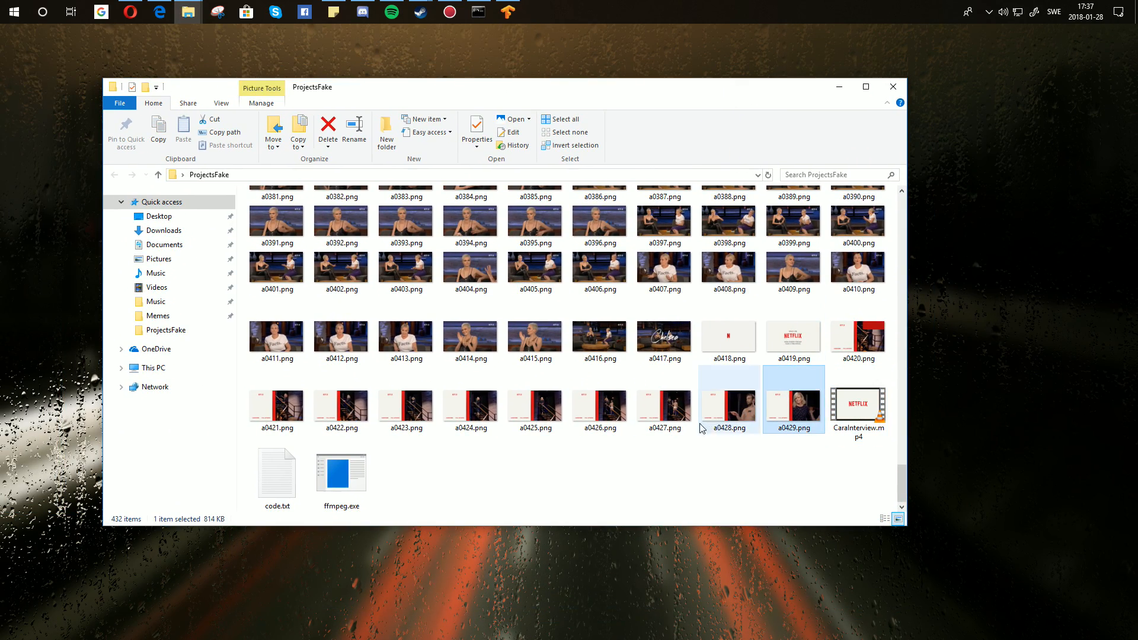
scroll(652, 415, up, 15)
scroll(582, 409, up, 5)
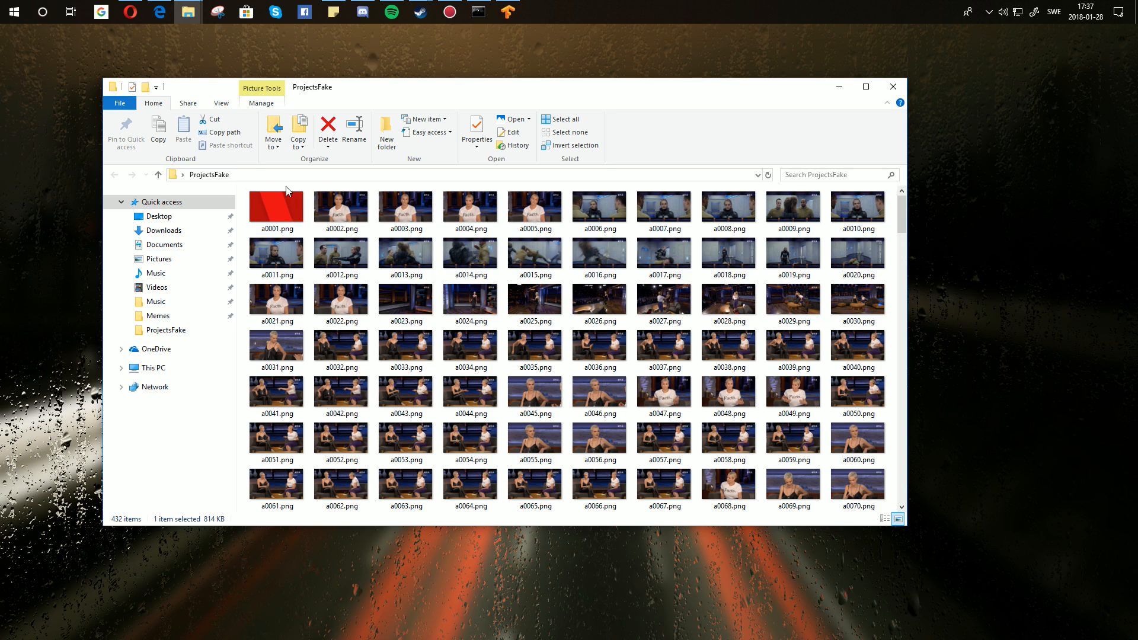
shift+click(281, 208)
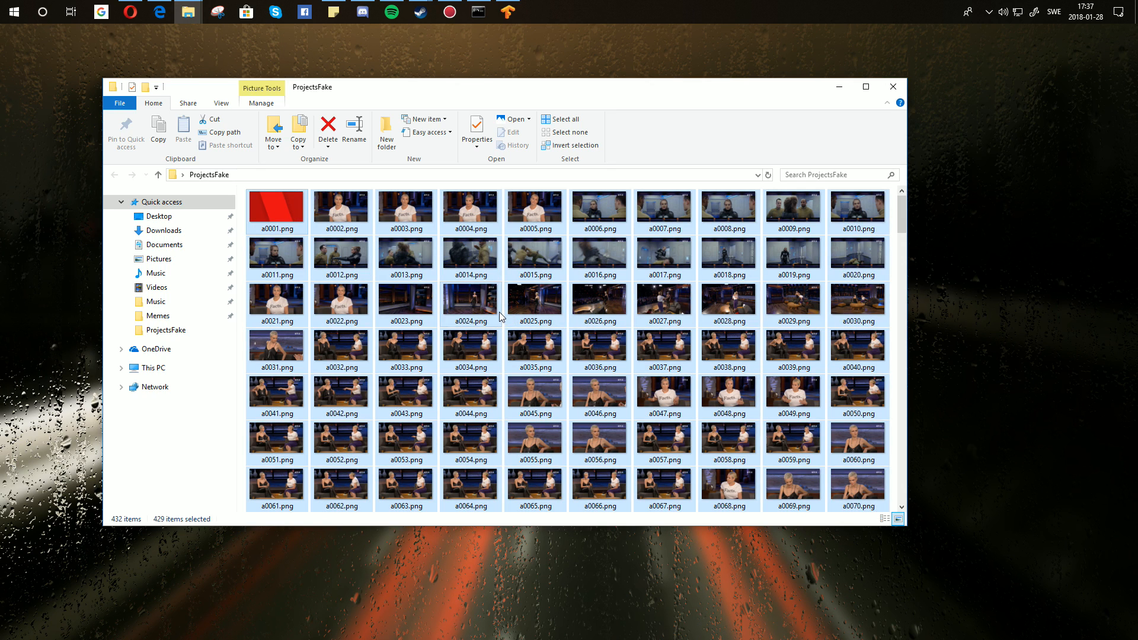
key(ctrl+x)
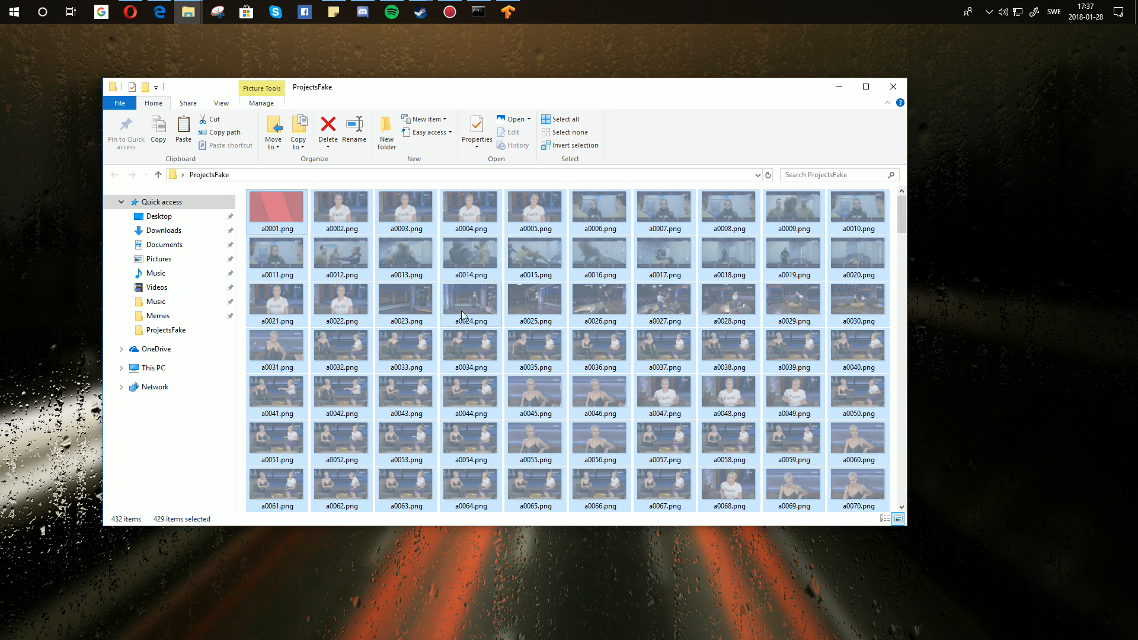
Open the data_B folder inside the fakes folder on Local Disk (C:).
click(166, 373)
double_click(292, 319)
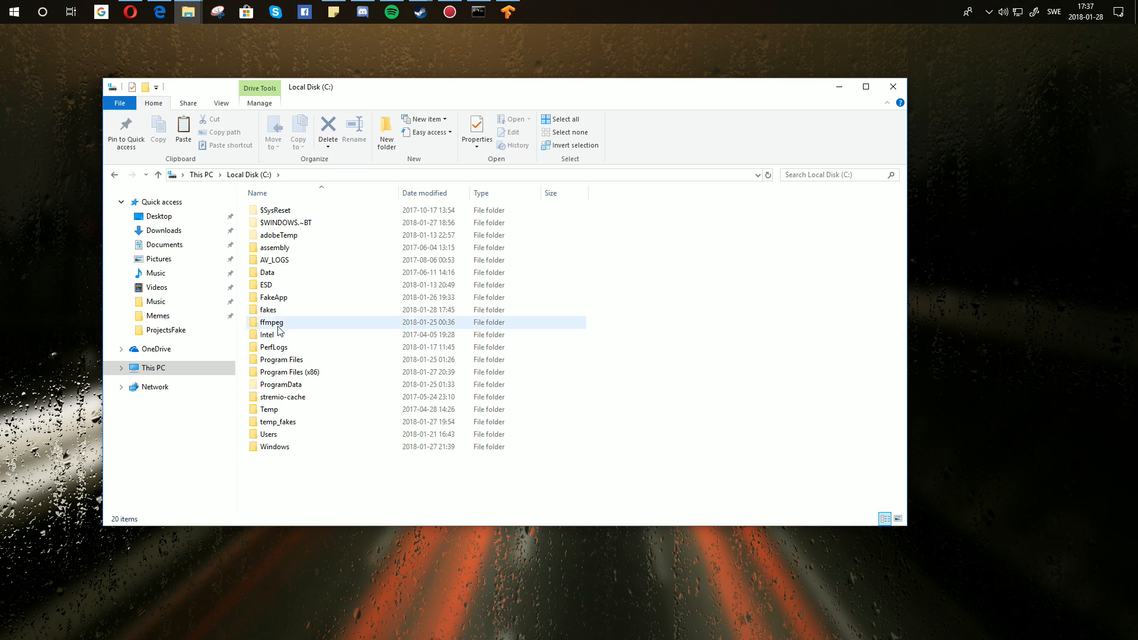
double_click(269, 309)
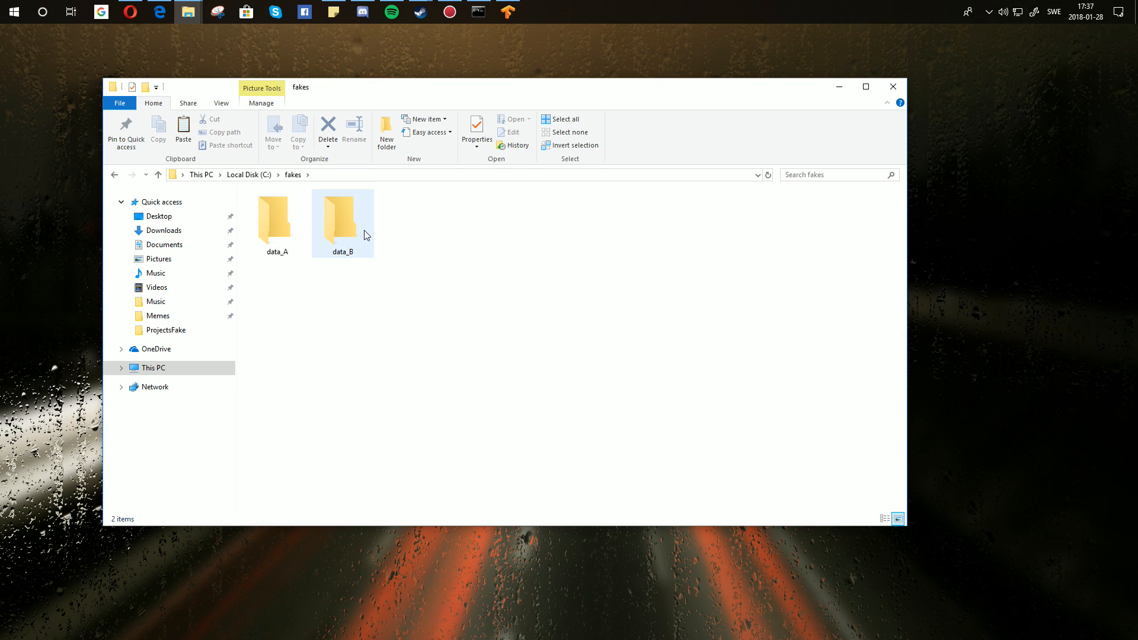
double_click(329, 235)
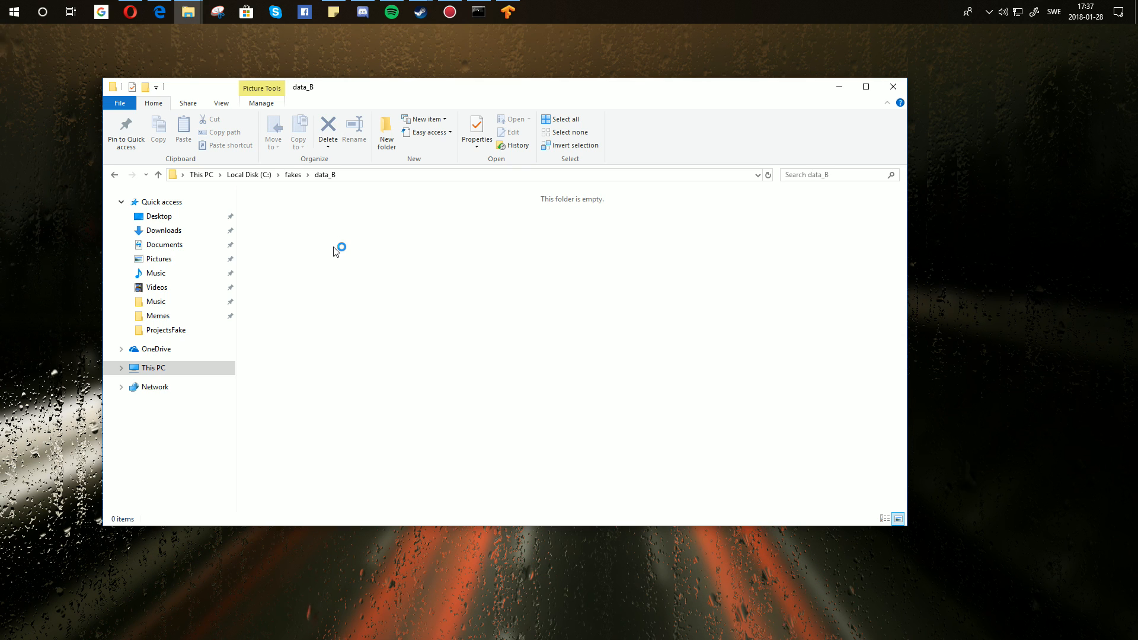
Paste the cut frames into the data_B folder, look through them and clear the selection.
key(ctrl+a)
scroll(369, 329, down, 10)
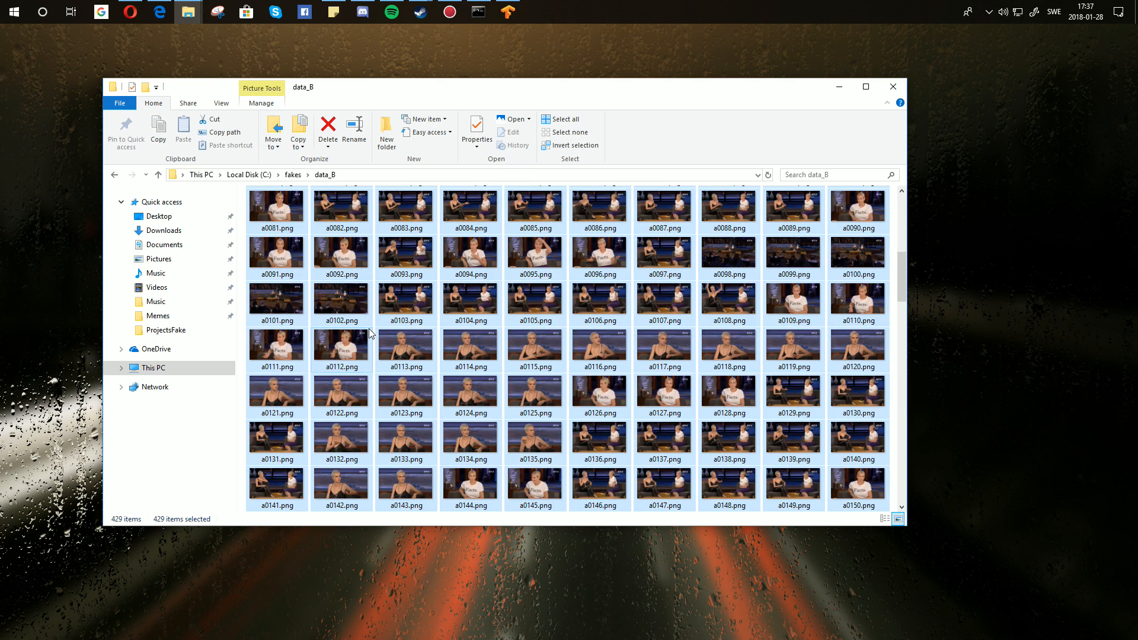
scroll(369, 328, down, 5)
scroll(369, 329, up, 20)
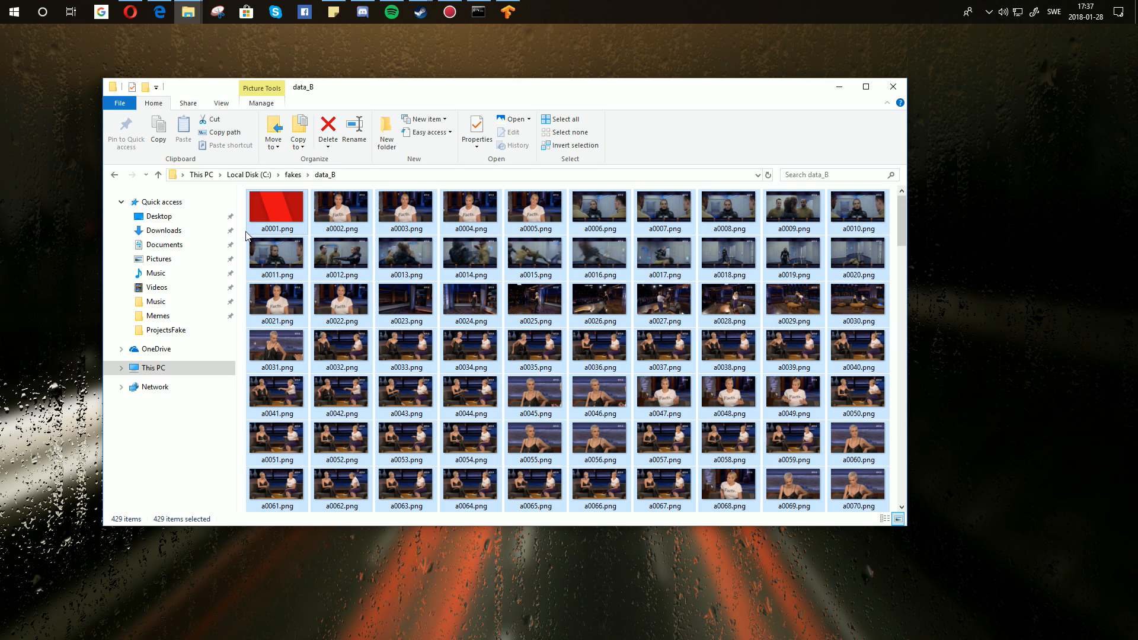
click(247, 236)
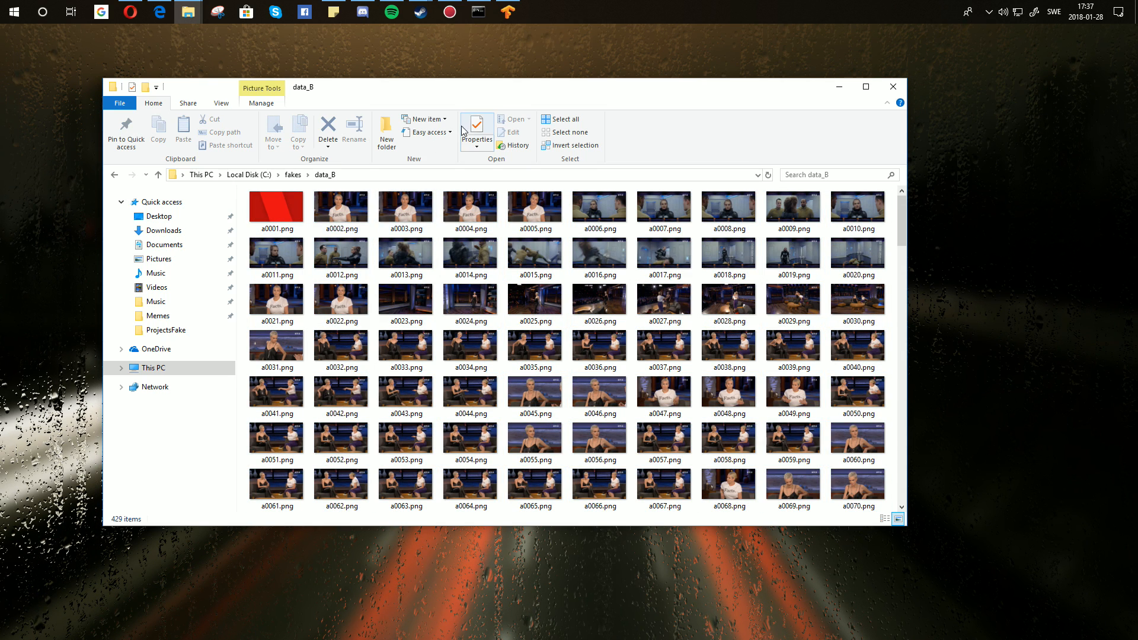
Switch to FakeApp, minimize the data_B folder window and reposition the FakeApp window.
click(509, 18)
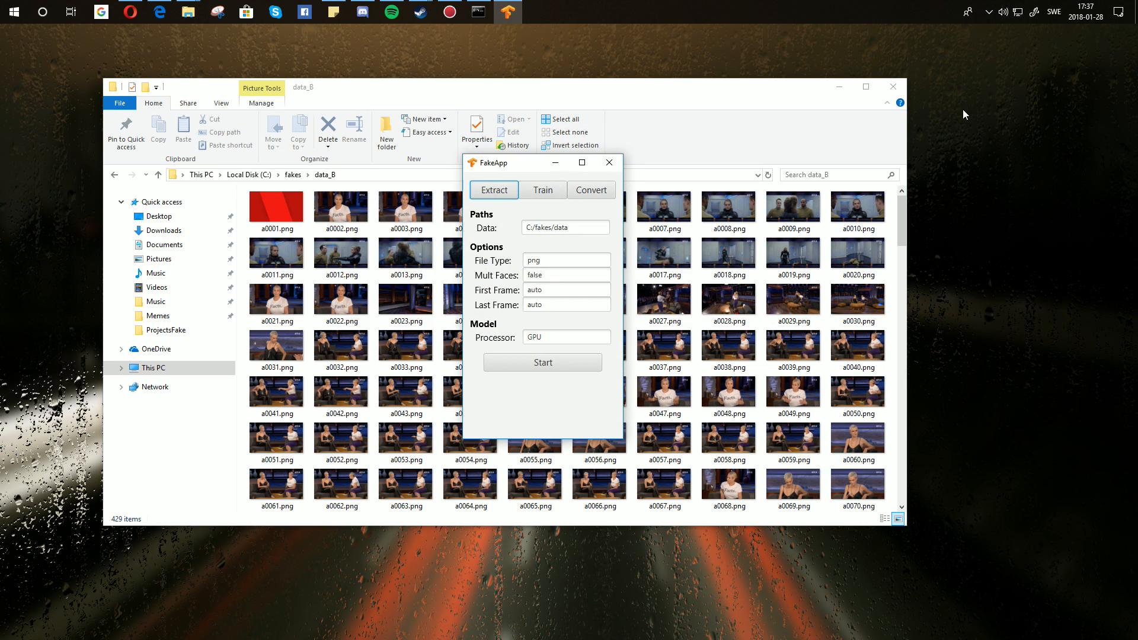
click(840, 86)
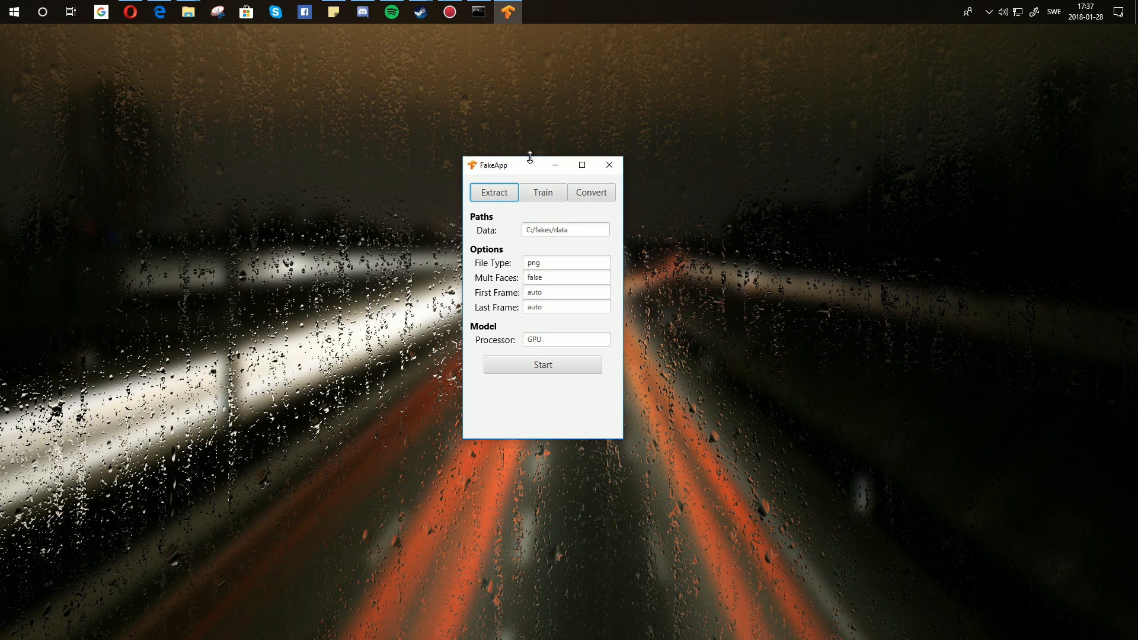
drag(525, 166, 518, 187)
Set the extraction data path to C:/fakes/data_B.
click(566, 249)
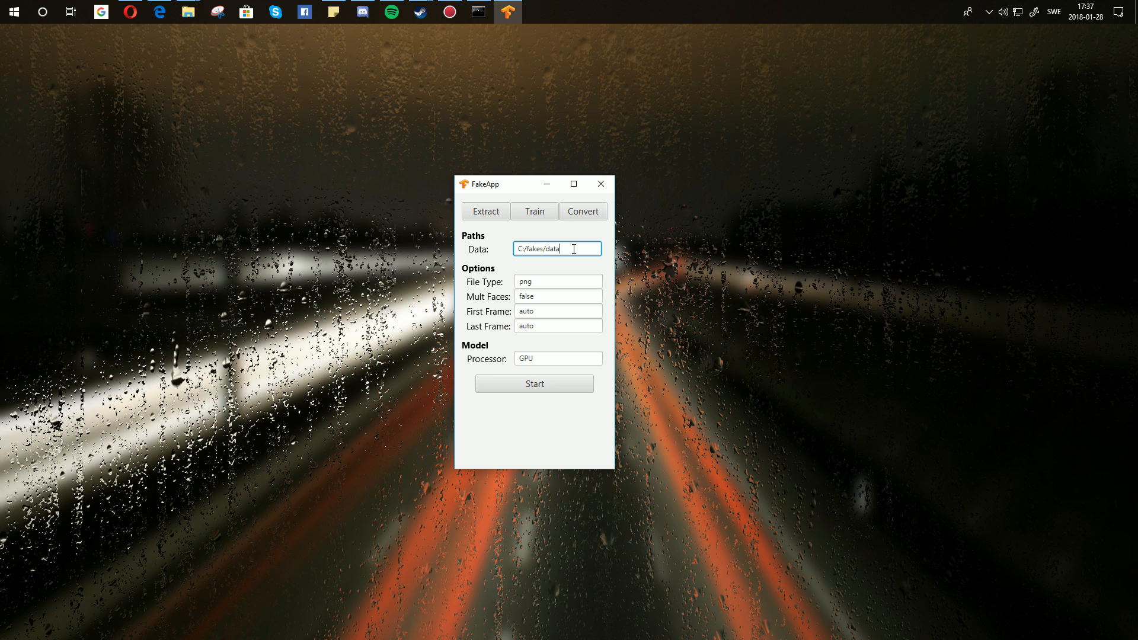
text(_A)
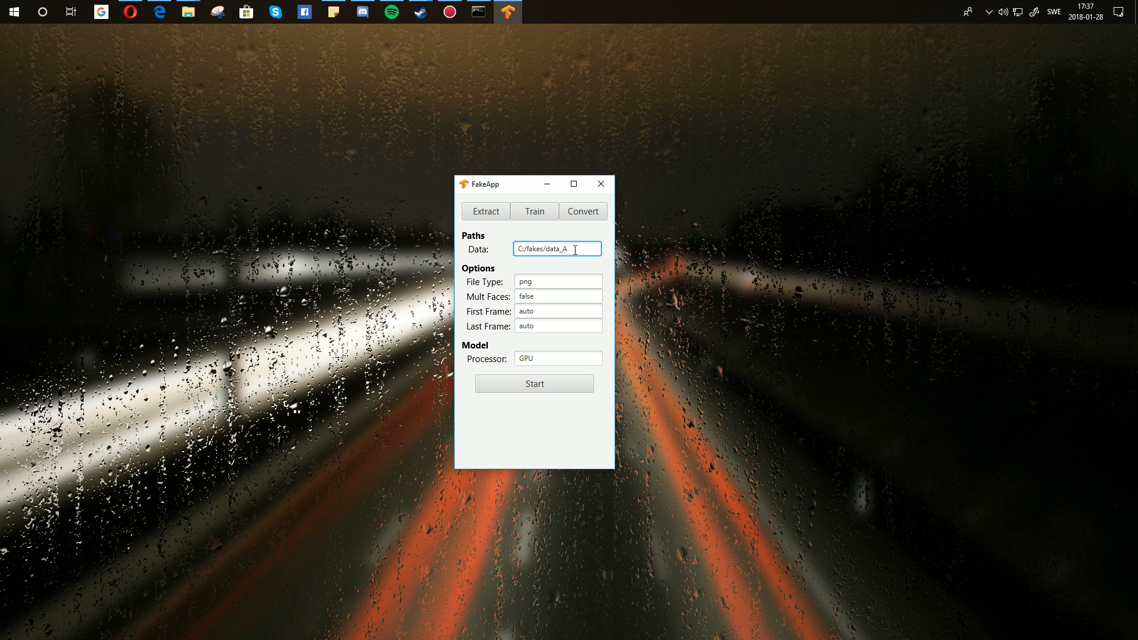
key(BackSpace)
text(B)
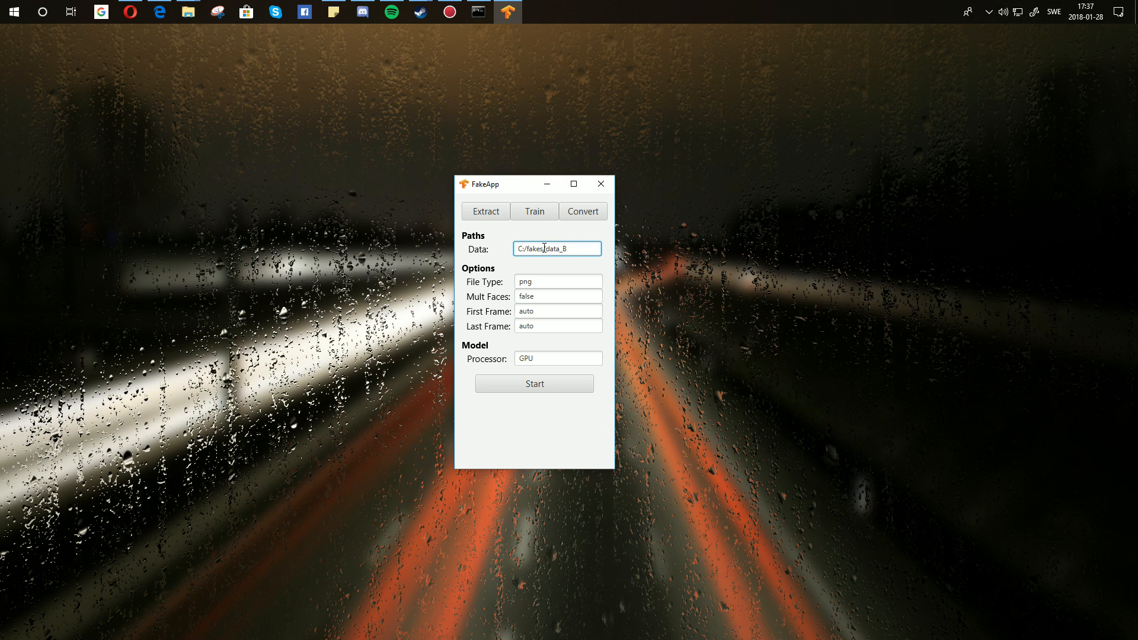
double_click(550, 249)
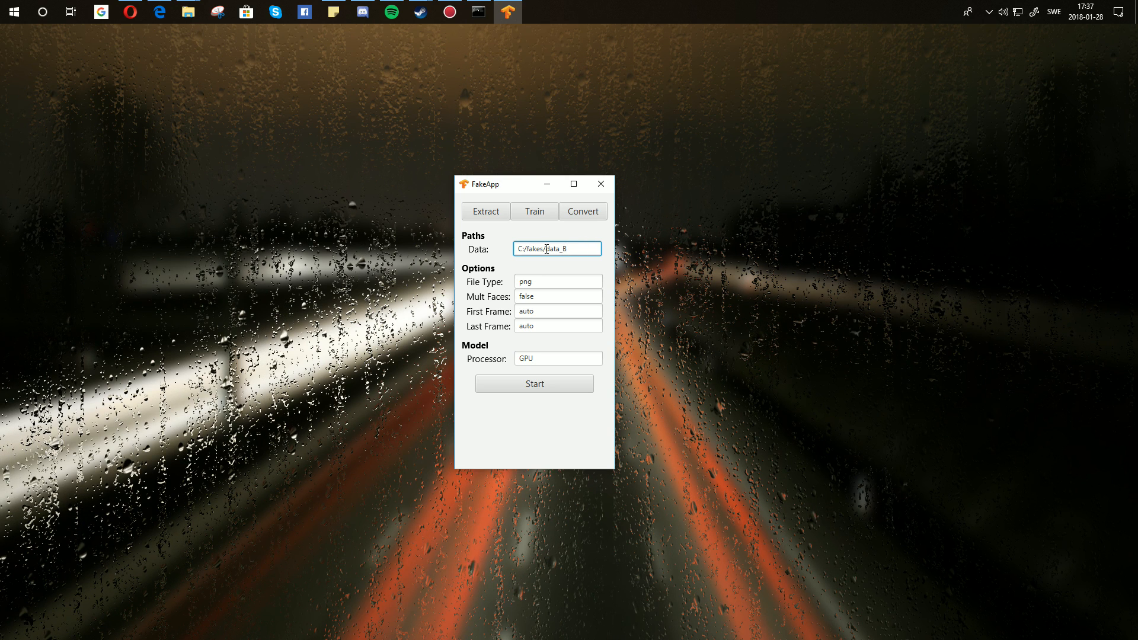
Review the File Type and Mult Faces options without changing them and start the face extraction.
click(522, 282)
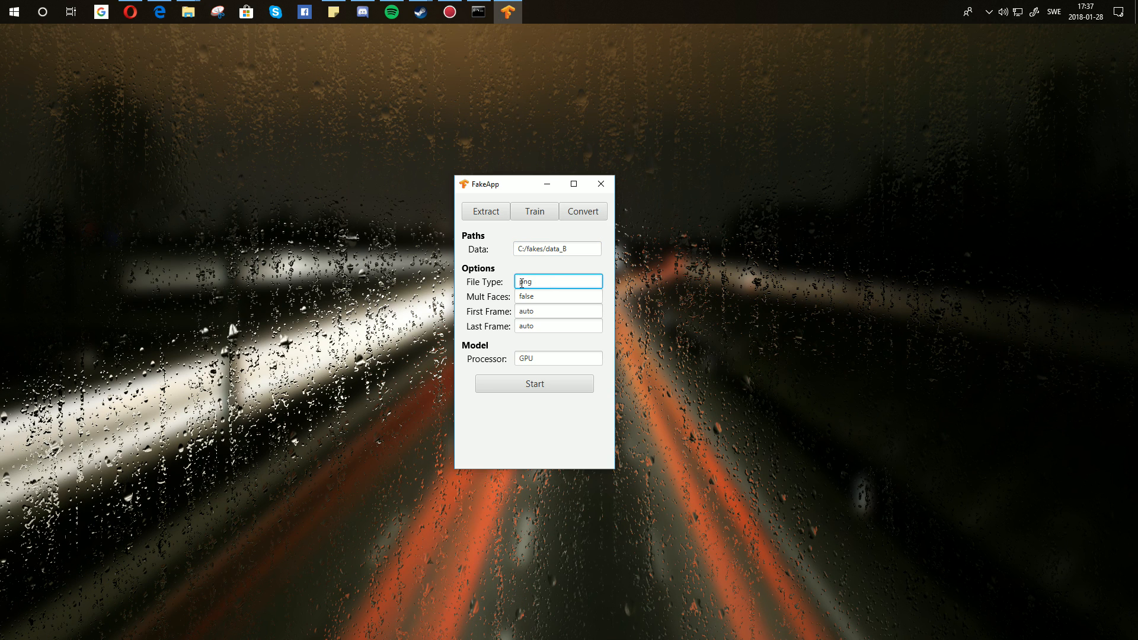
double_click(530, 298)
click(517, 295)
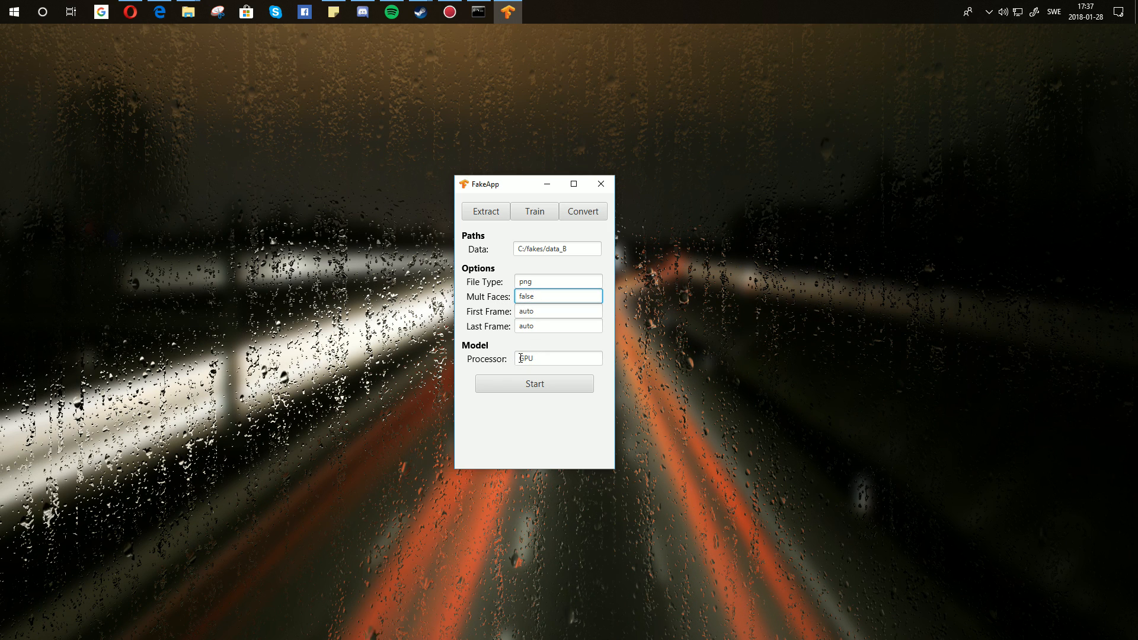
click(546, 389)
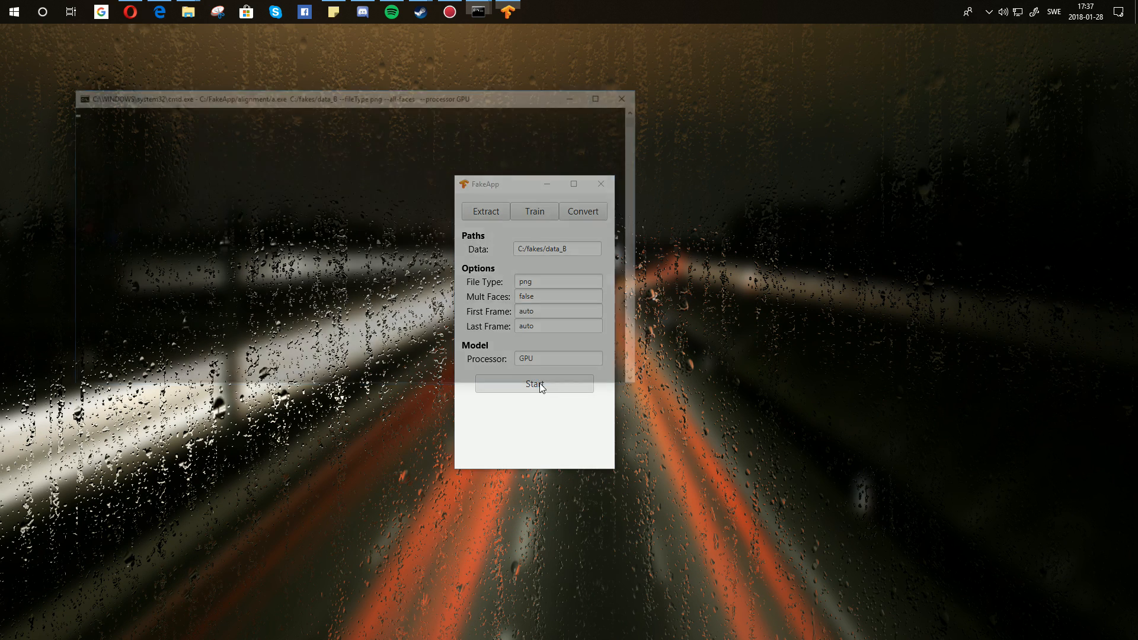
Arrange the extraction console and the FakeApp window side by side so they do not overlap.
drag(398, 97, 862, 166)
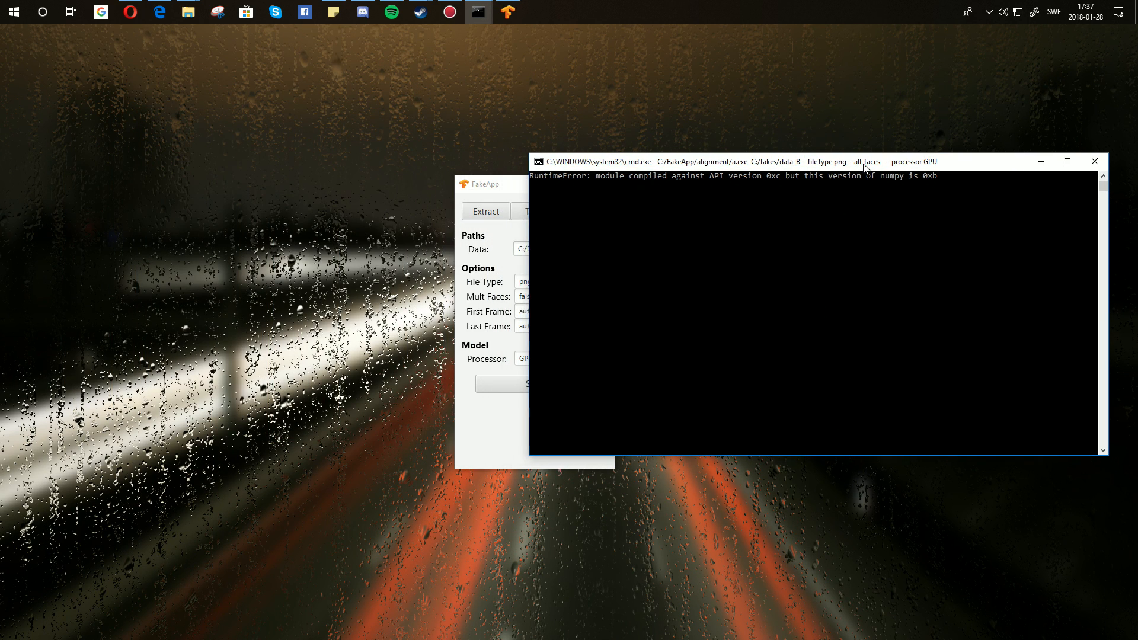
drag(498, 186, 214, 162)
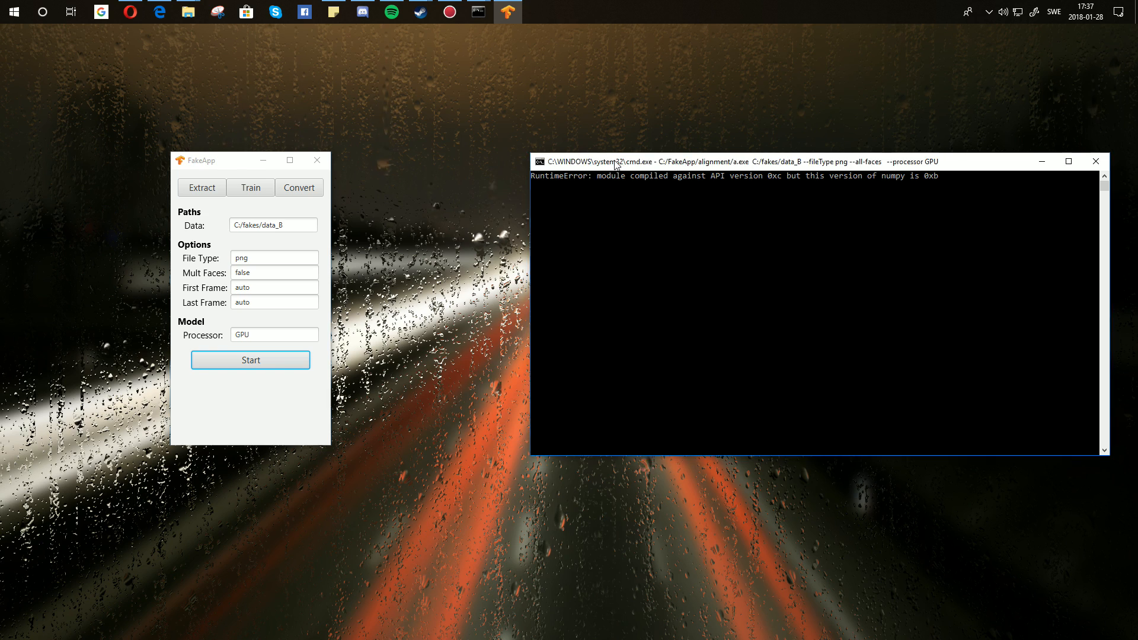
drag(614, 161, 433, 132)
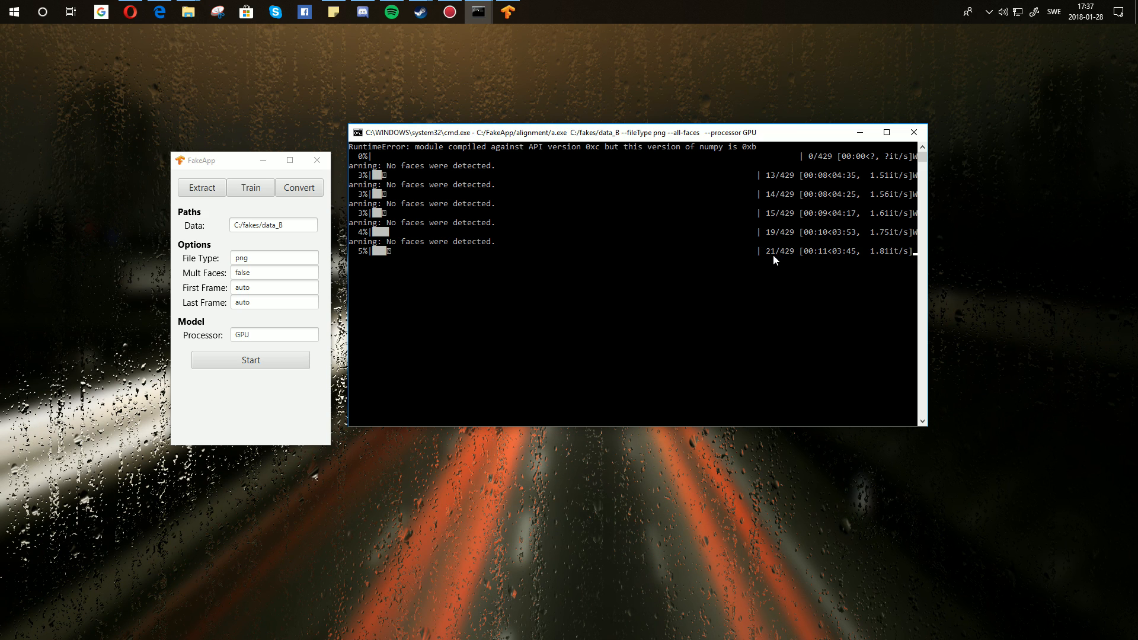
Return to the data_B folder in File Explorer and open its aligned subfolder.
mouse_move(188, 12)
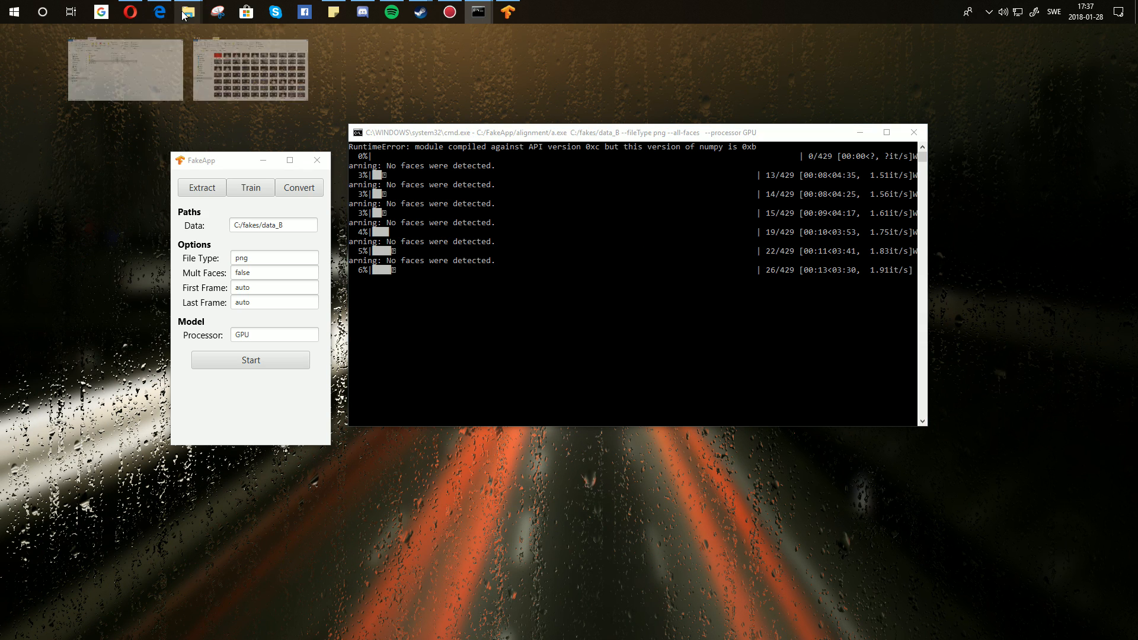
click(215, 61)
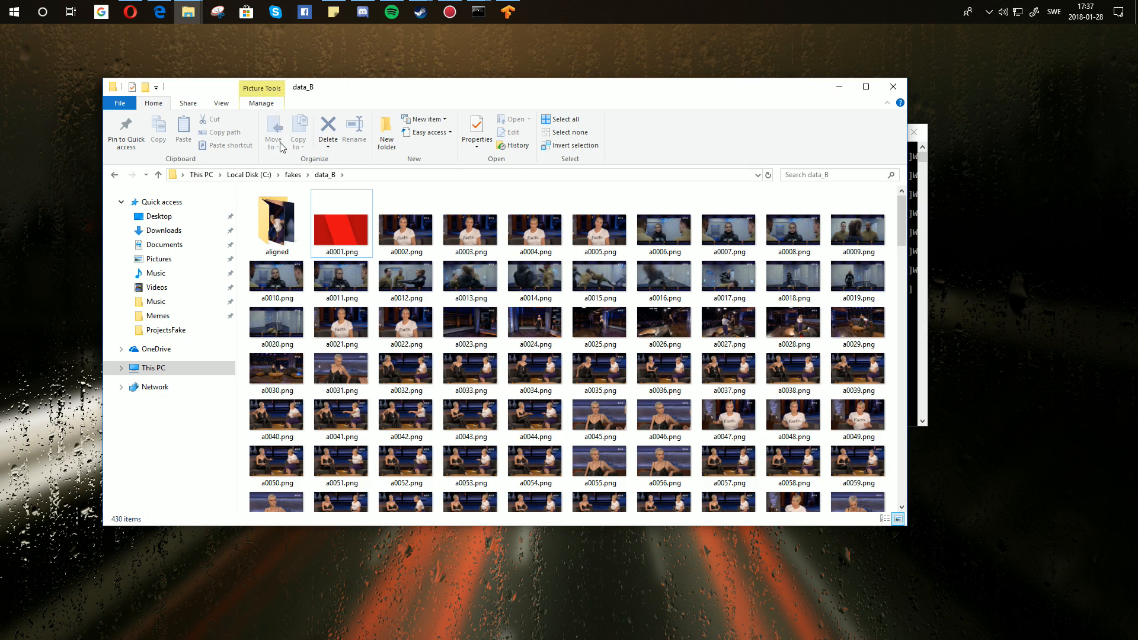
click(304, 214)
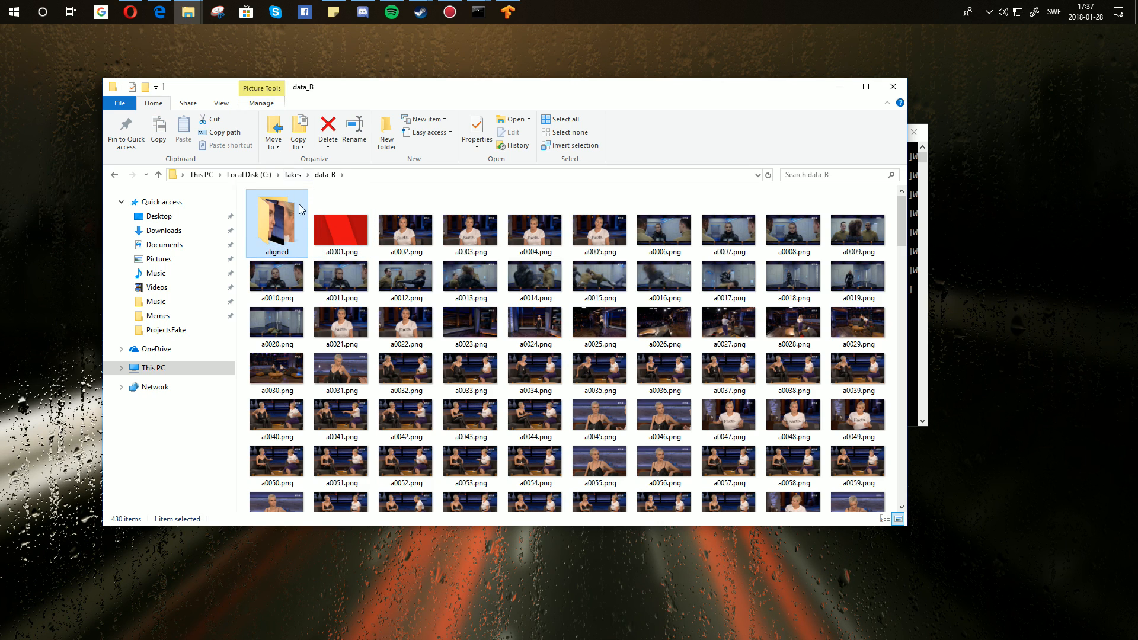
double_click(280, 221)
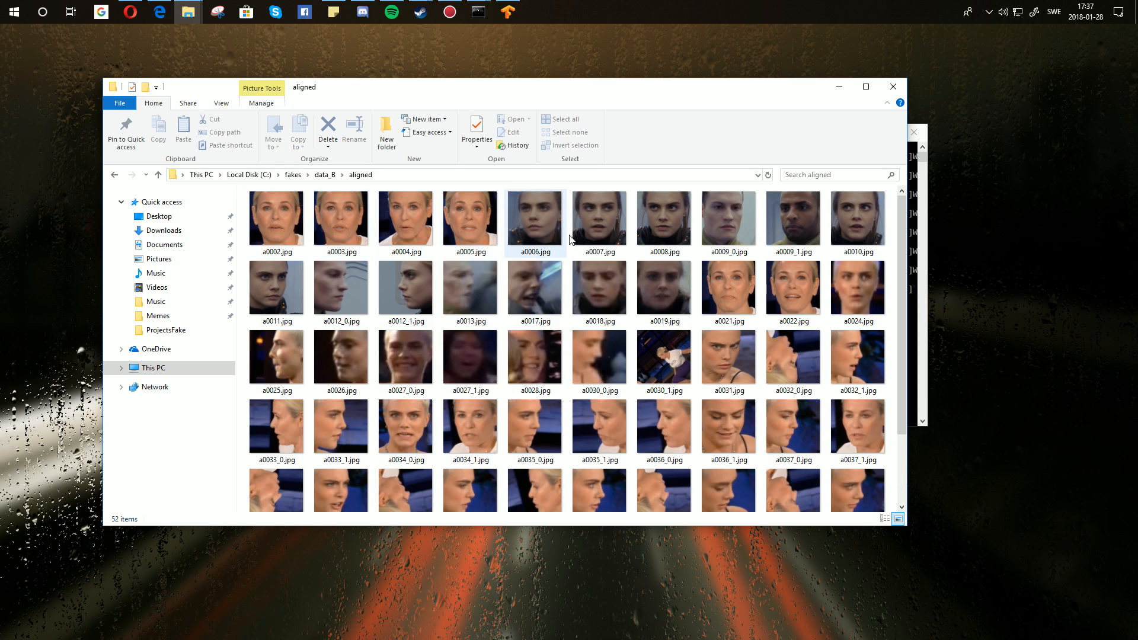
Look through the extracted face images, view the blurry a0013.jpg enlarged and close the viewer.
scroll(652, 356, down, 2)
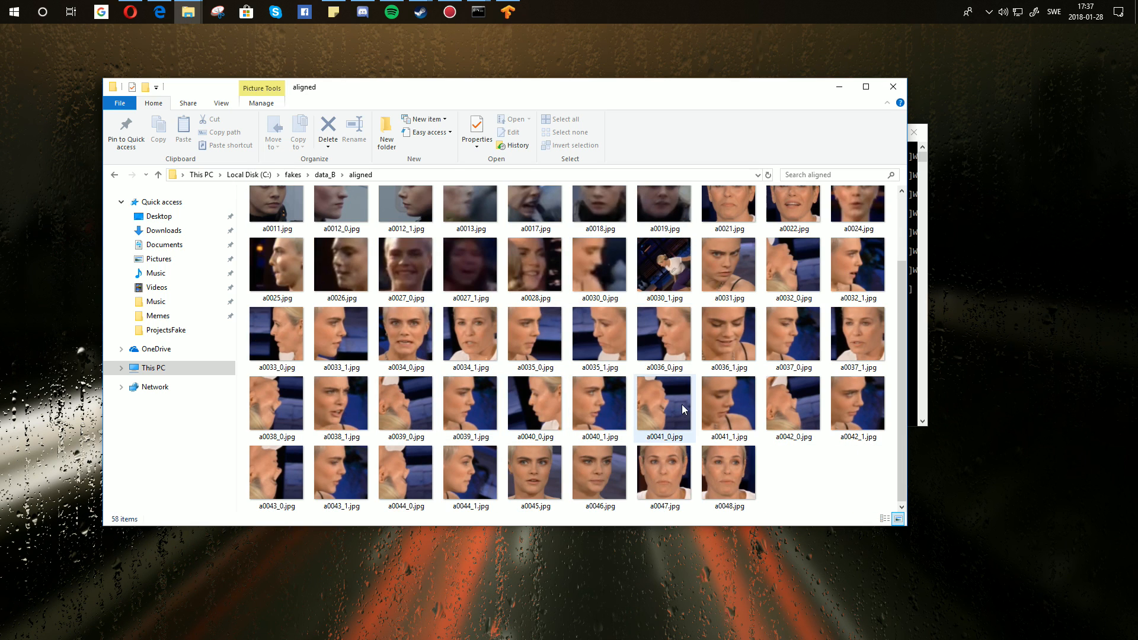
scroll(770, 407, up, 2)
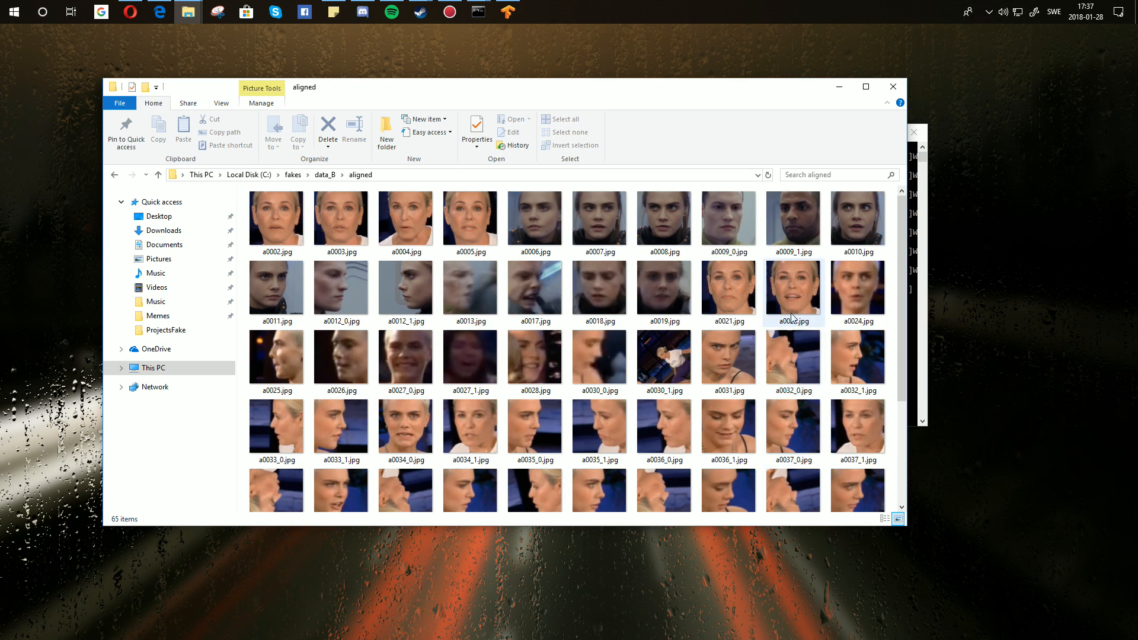
scroll(791, 321, down, 3)
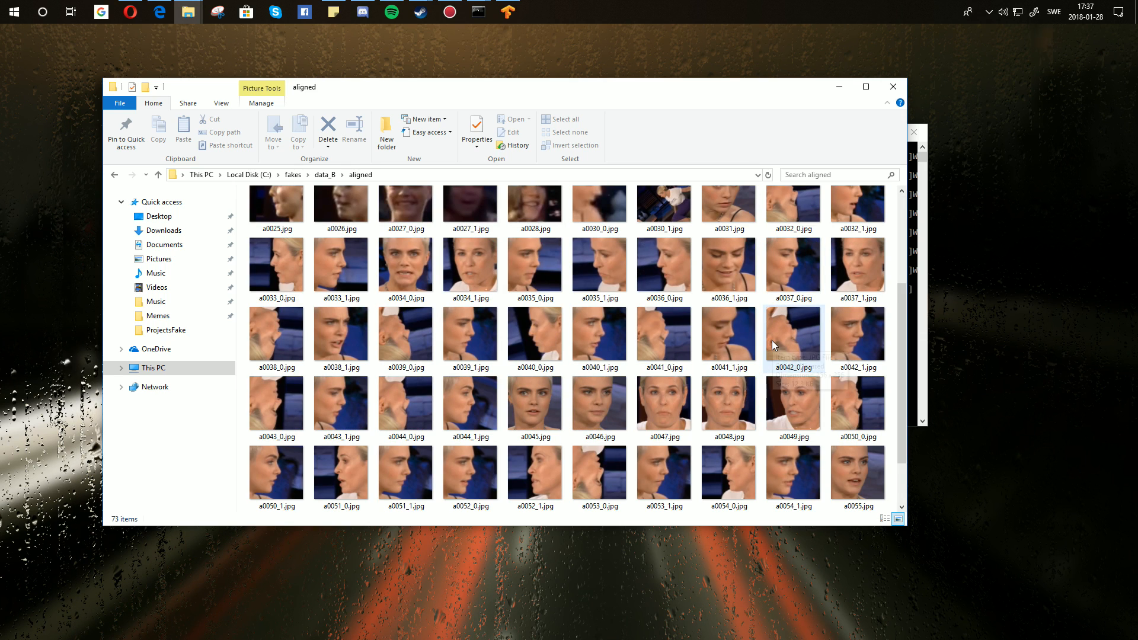
scroll(770, 340, up, 3)
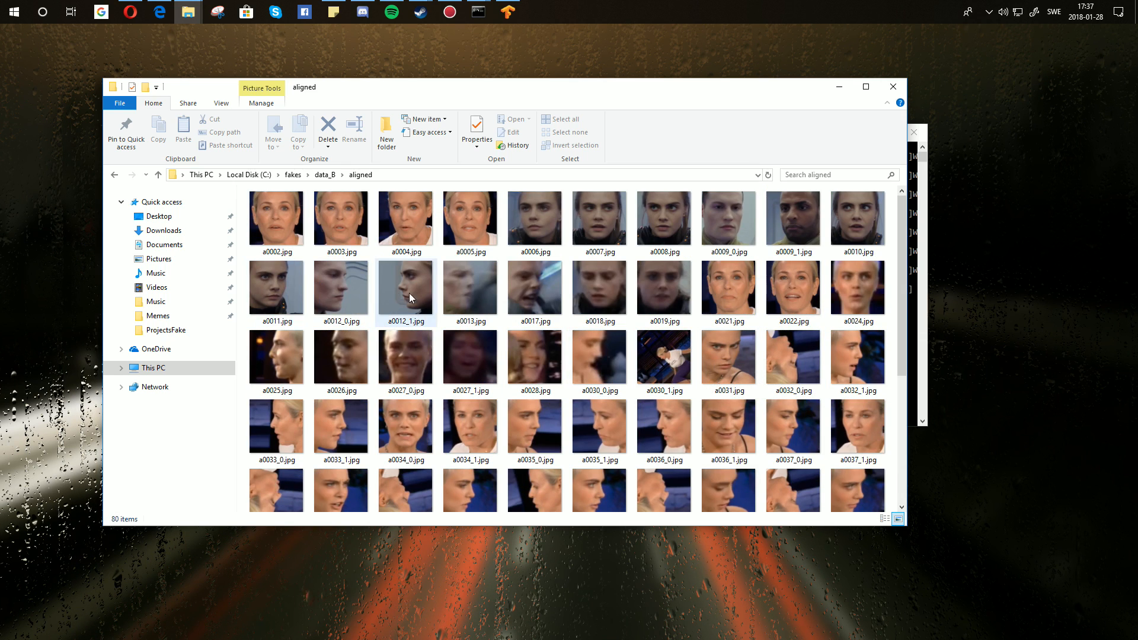
click(463, 285)
double_click(459, 285)
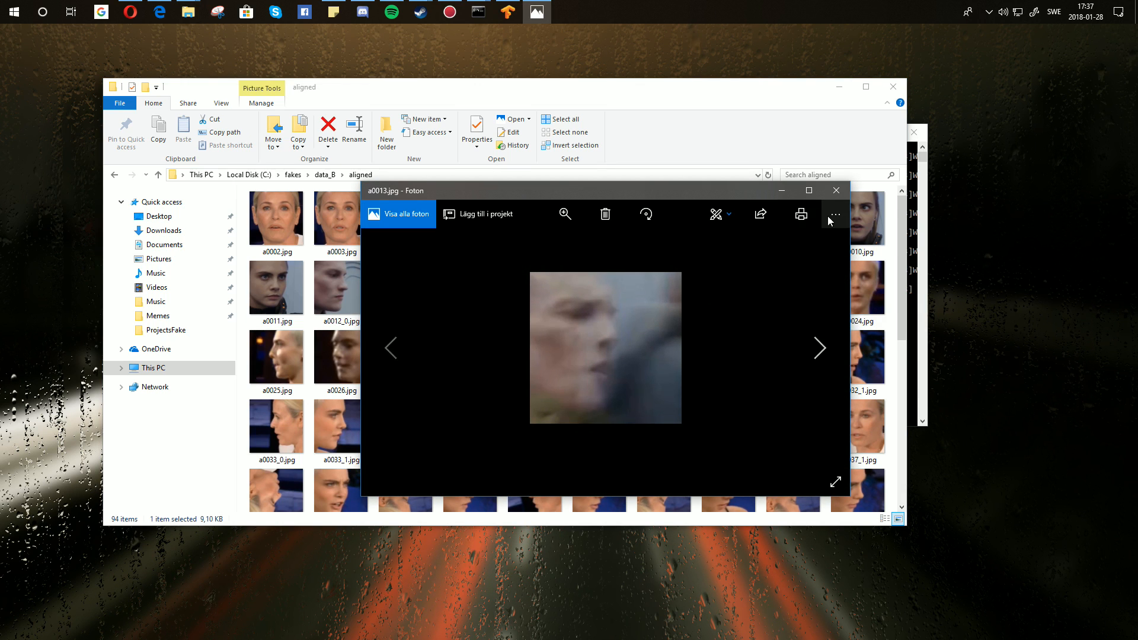
click(836, 190)
Delete the range of face images from a0013.jpg through a0019.jpg in the aligned folder.
click(511, 277)
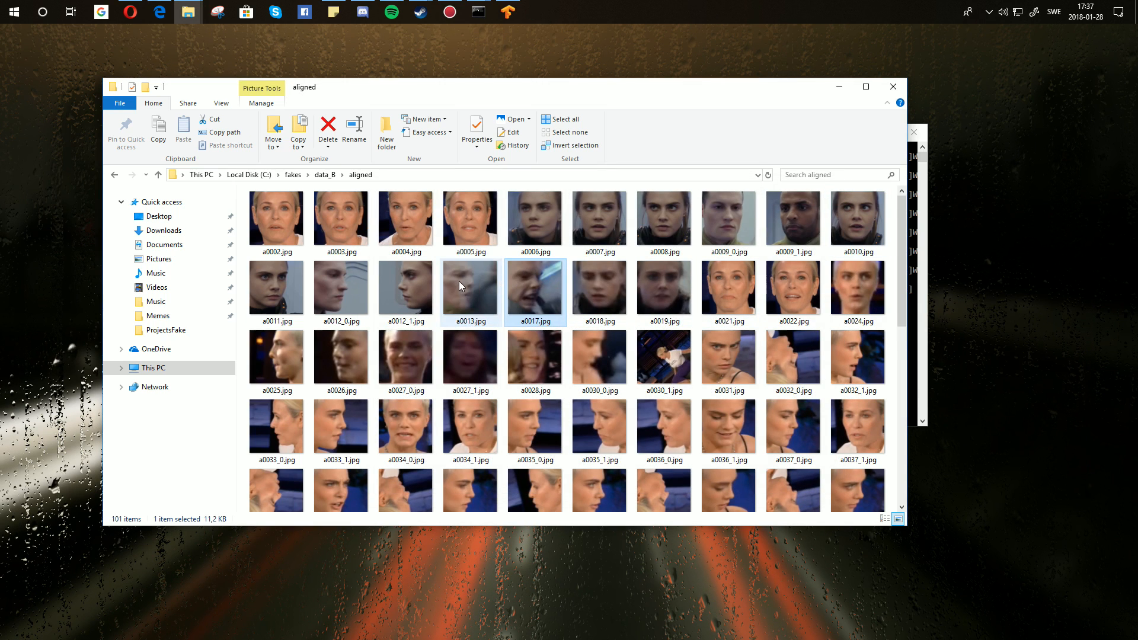
ctrl+click(458, 281)
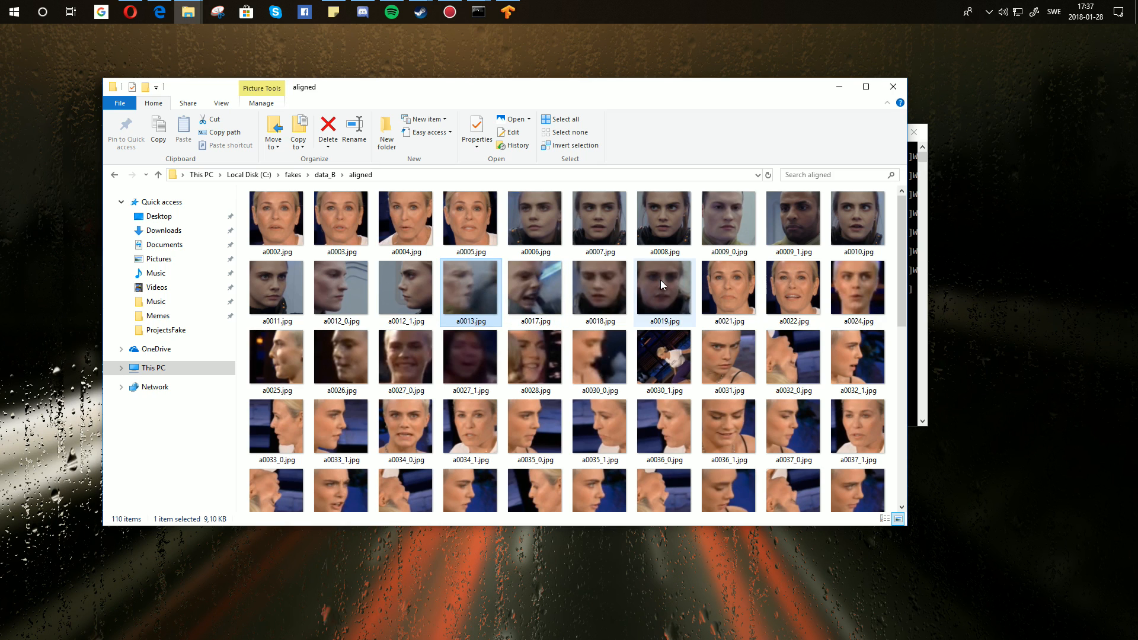
shift+click(660, 280)
key(Delete)
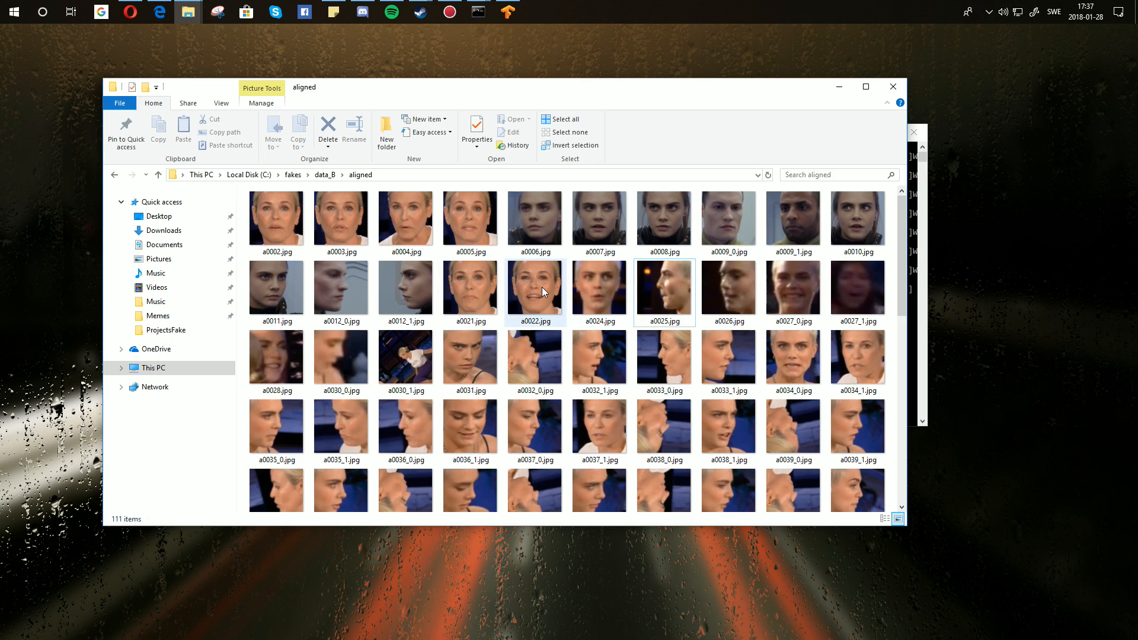
Delete the unwanted face images a0024.jpg, a0009_0.jpg, a0009_1.jpg and a0012_0.jpg.
click(588, 279)
key(Delete)
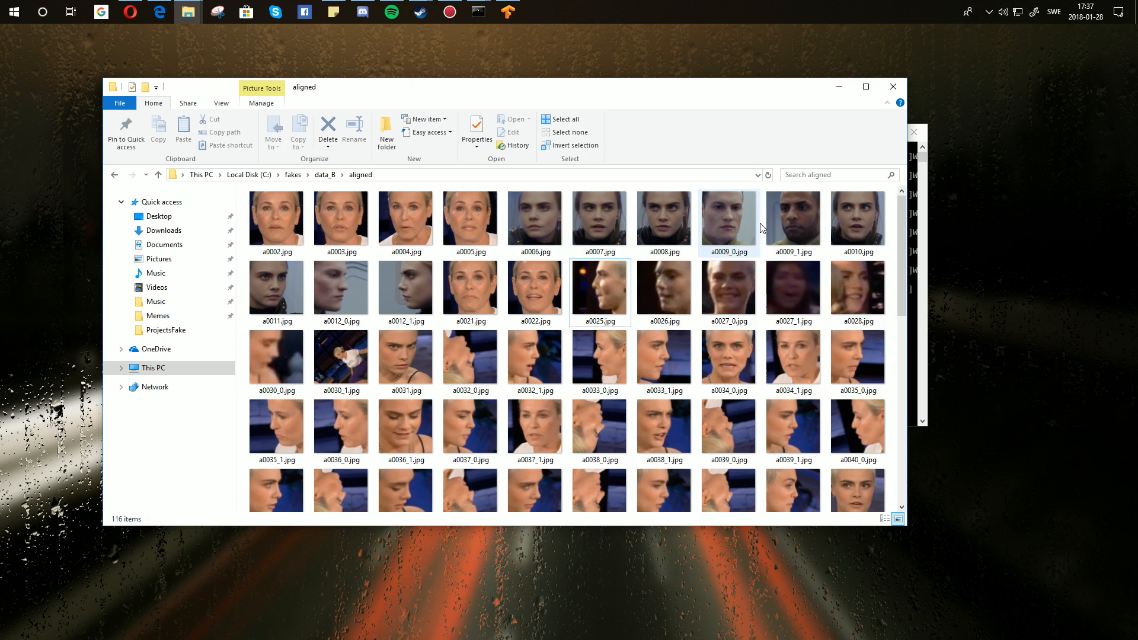
click(740, 215)
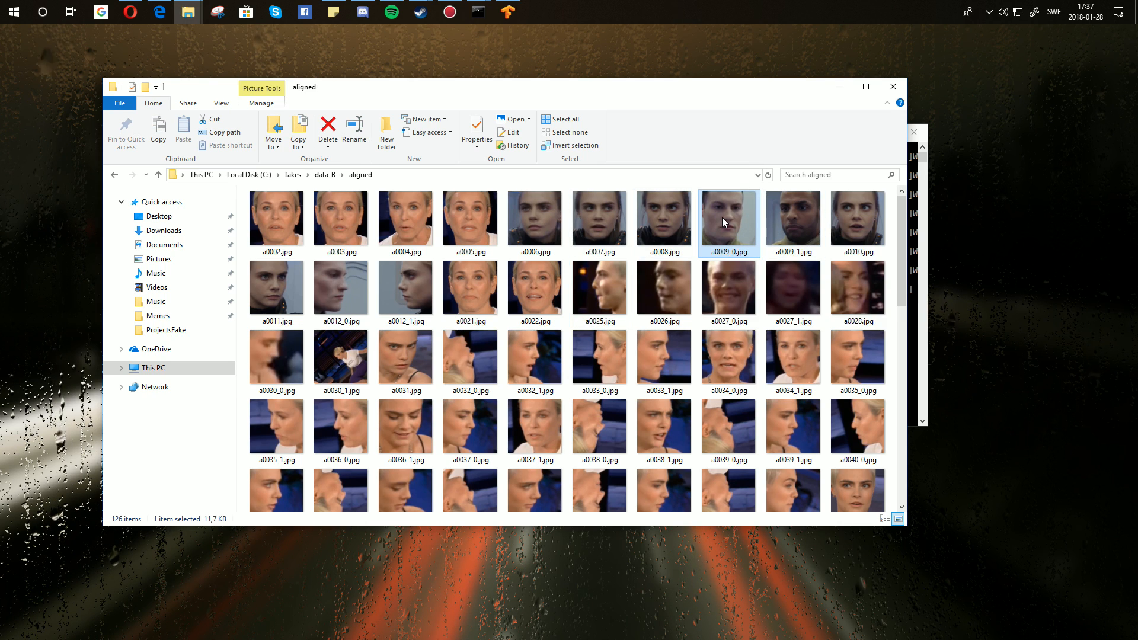
key(Delete)
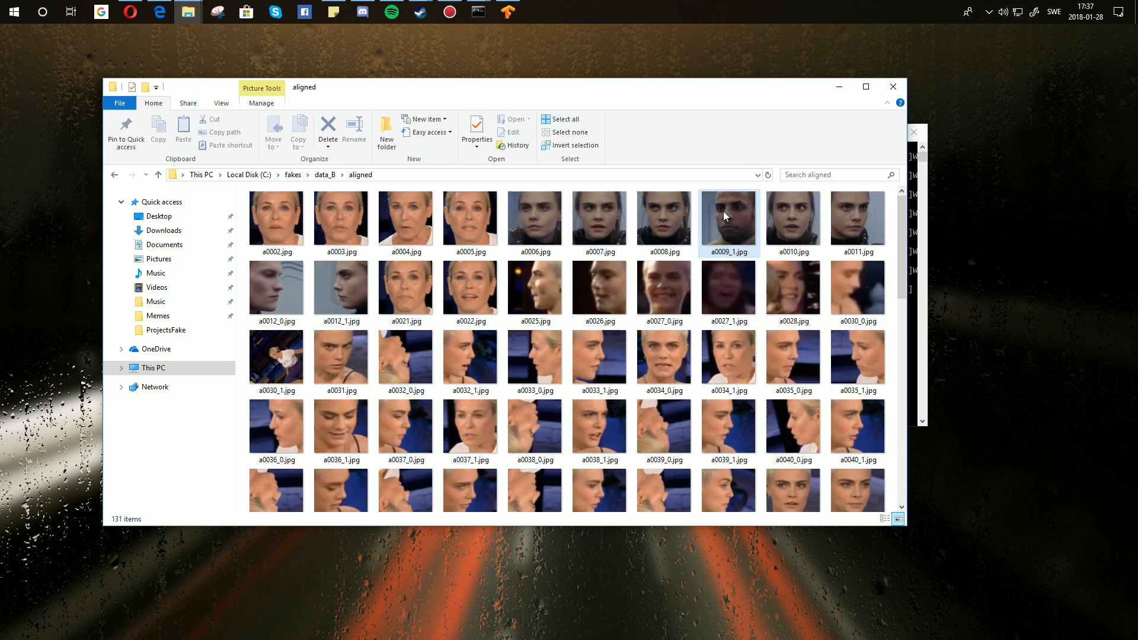
click(722, 211)
key(Delete)
click(881, 215)
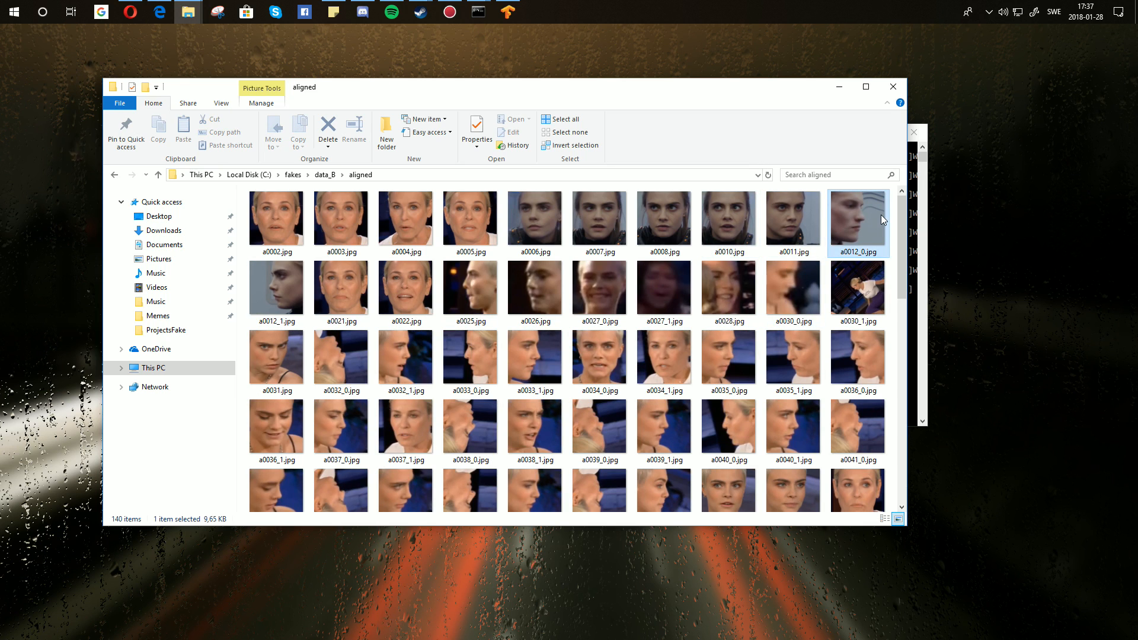
key(Delete)
Examine the remaining face images in the aligned folder for further unusable or wrong faces.
click(847, 219)
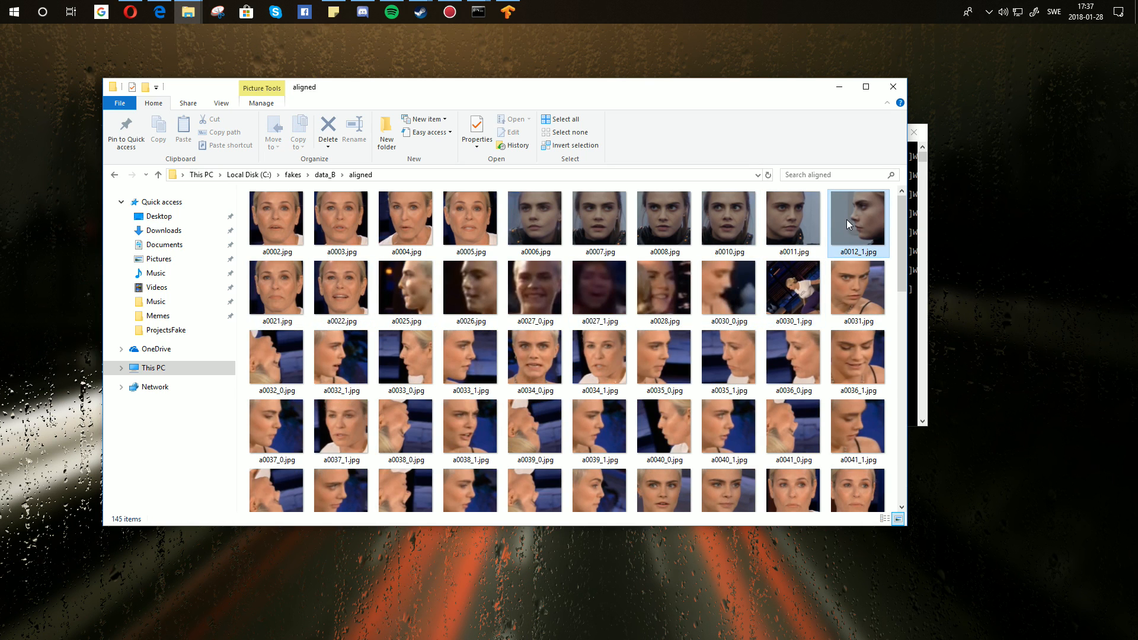
click(280, 295)
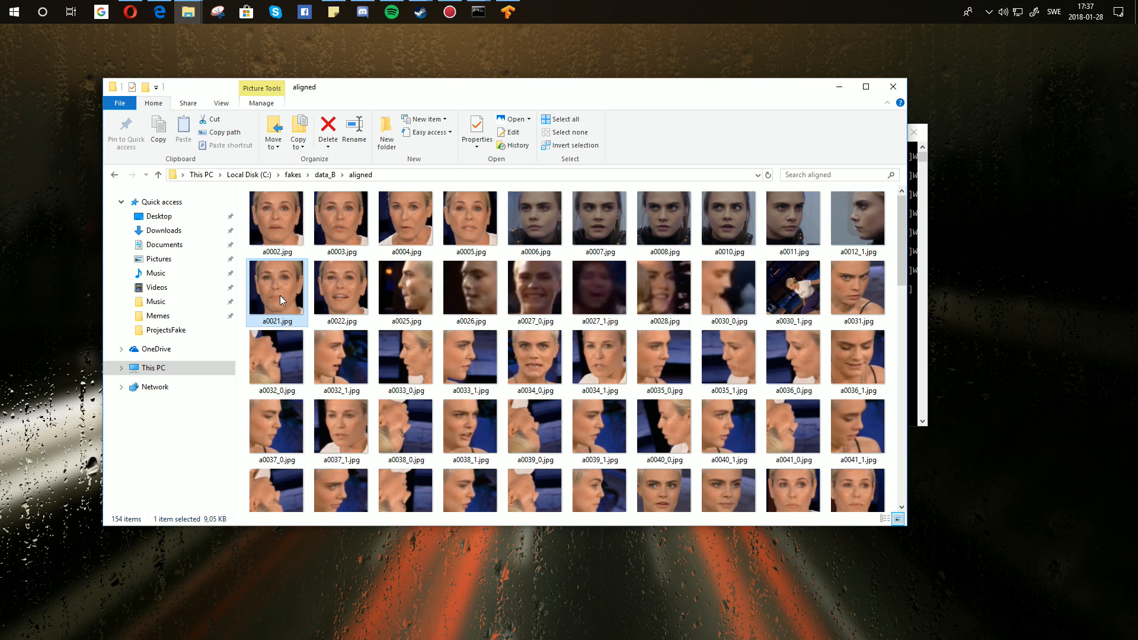
scroll(373, 312, down, 10)
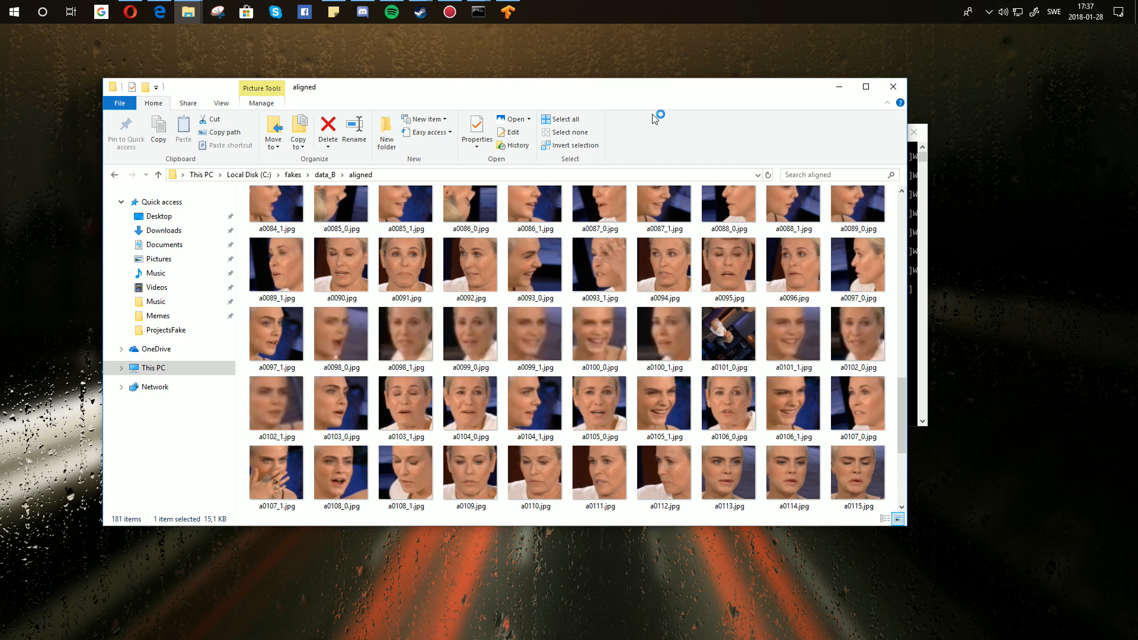
scroll(633, 146, down, 2)
scroll(653, 237, down, 3)
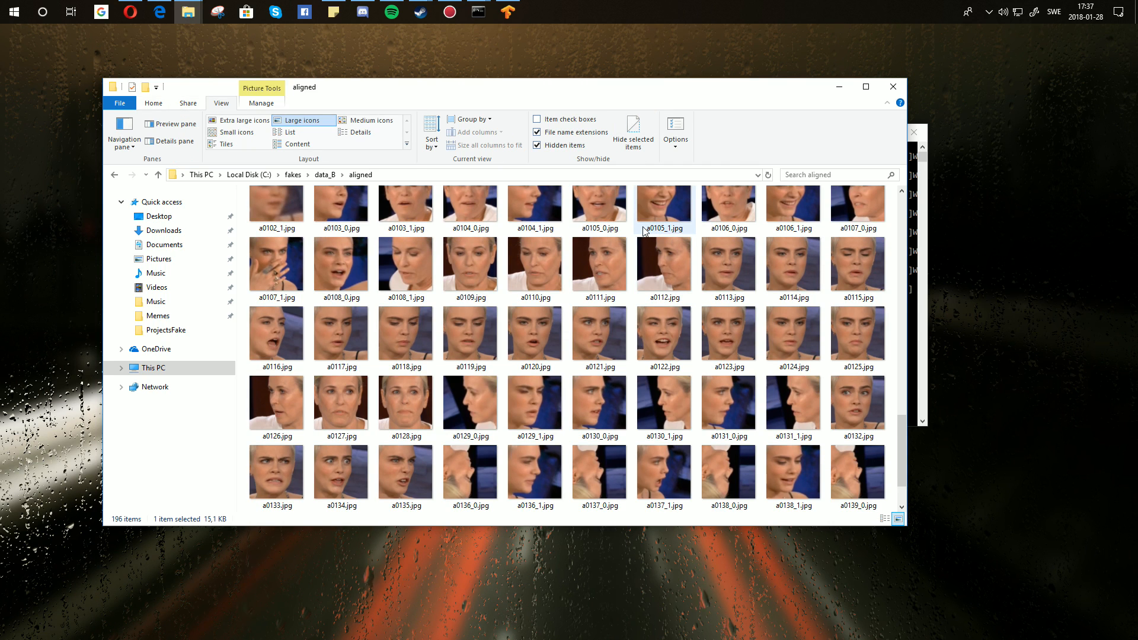
Delete the wrong face images a0331_1.jpg and a0249_0.jpg from the aligned folder.
scroll(645, 232, down, 1)
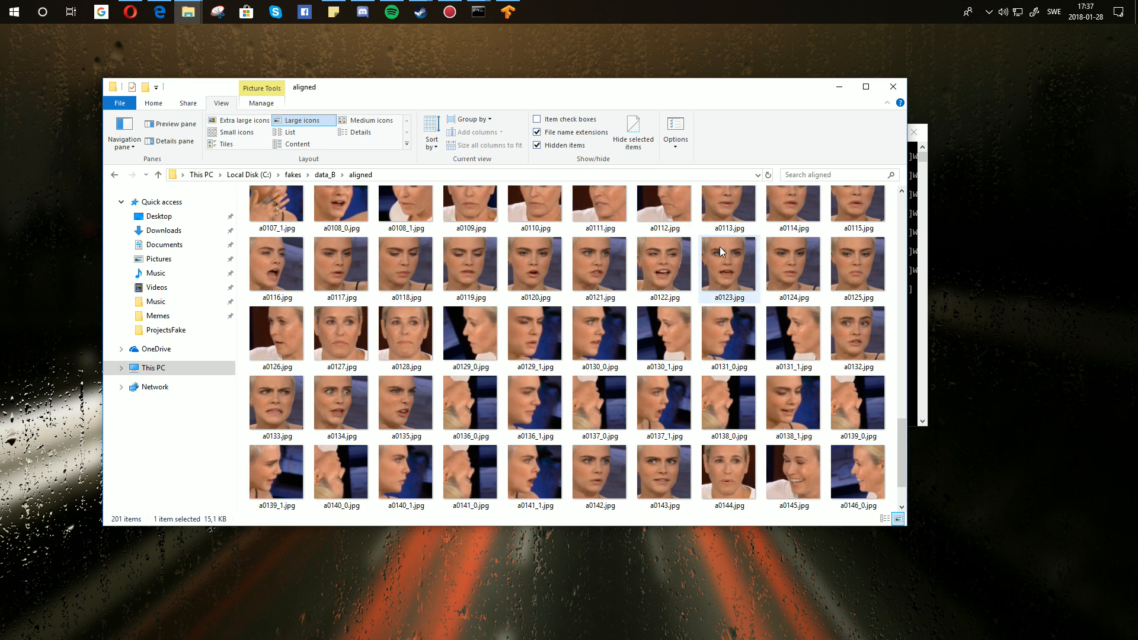
click(919, 304)
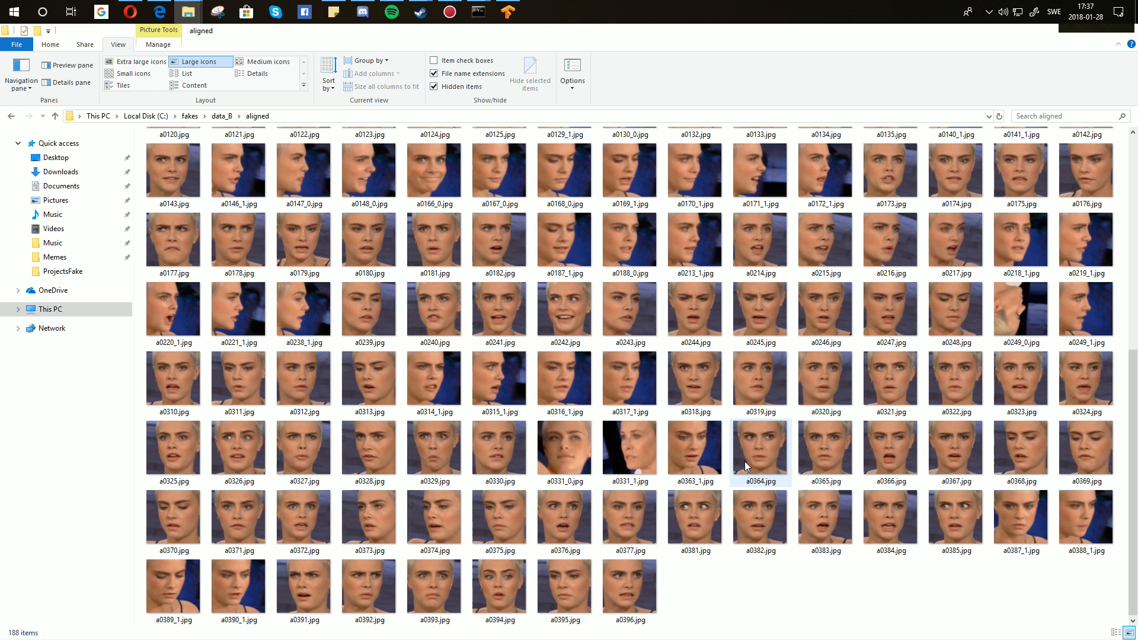
scroll(829, 452, up, 6)
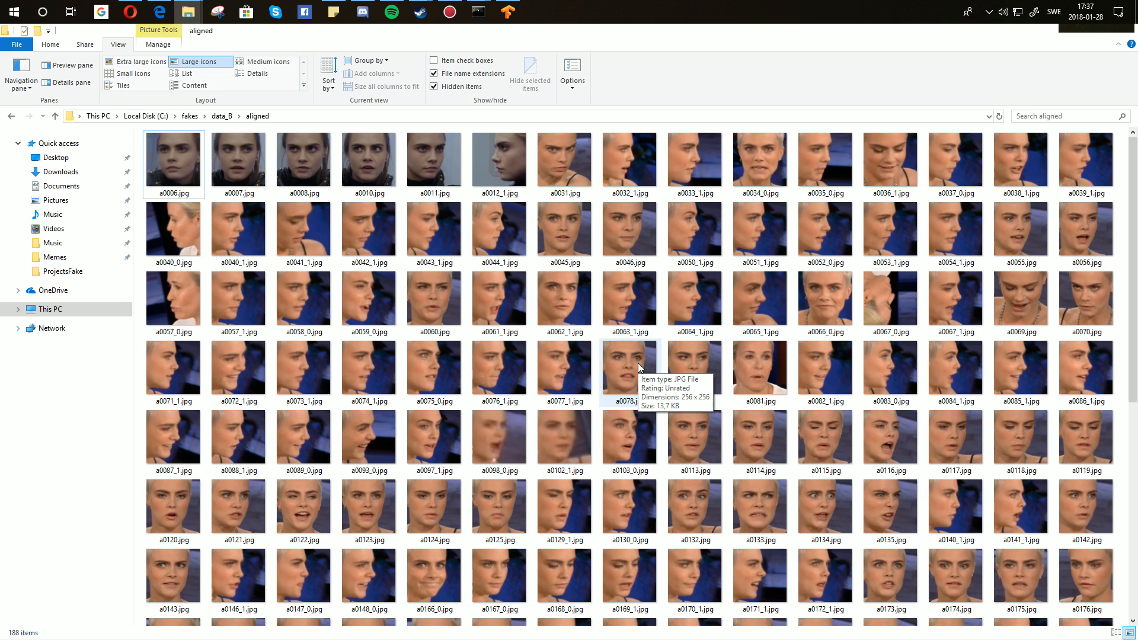
scroll(638, 363, down, 6)
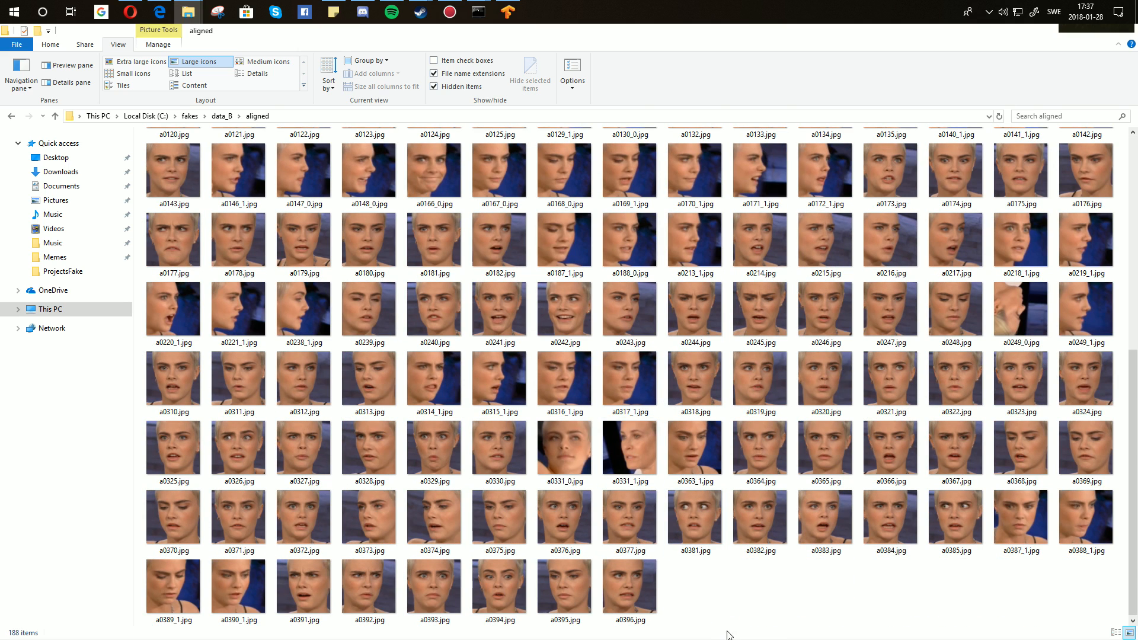
key(ctrl+a)
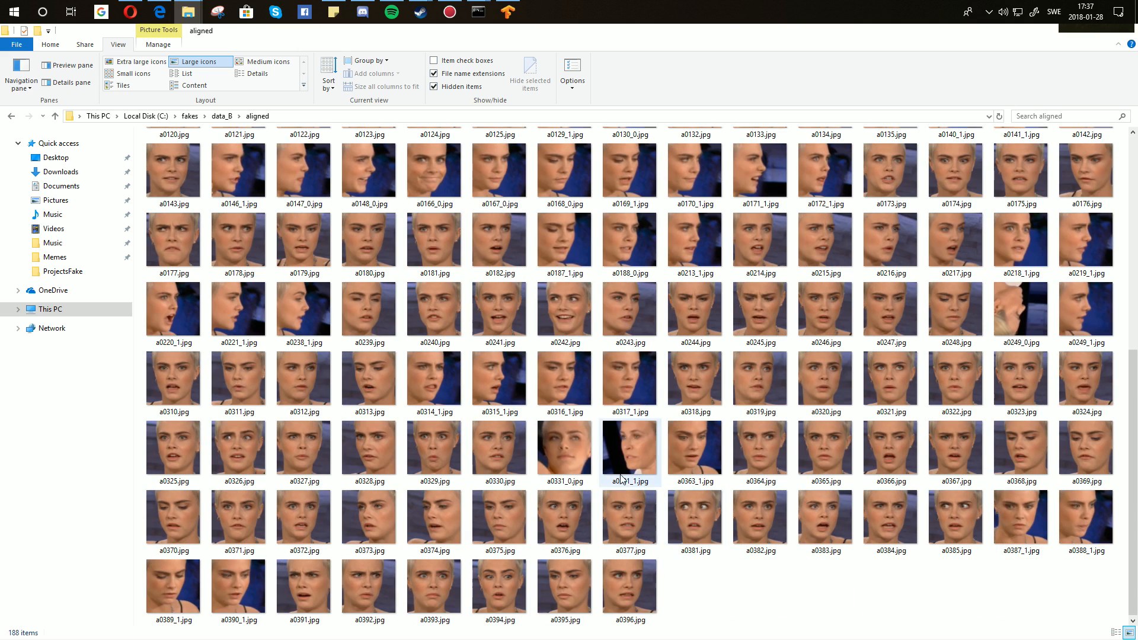
click(626, 471)
key(Delete)
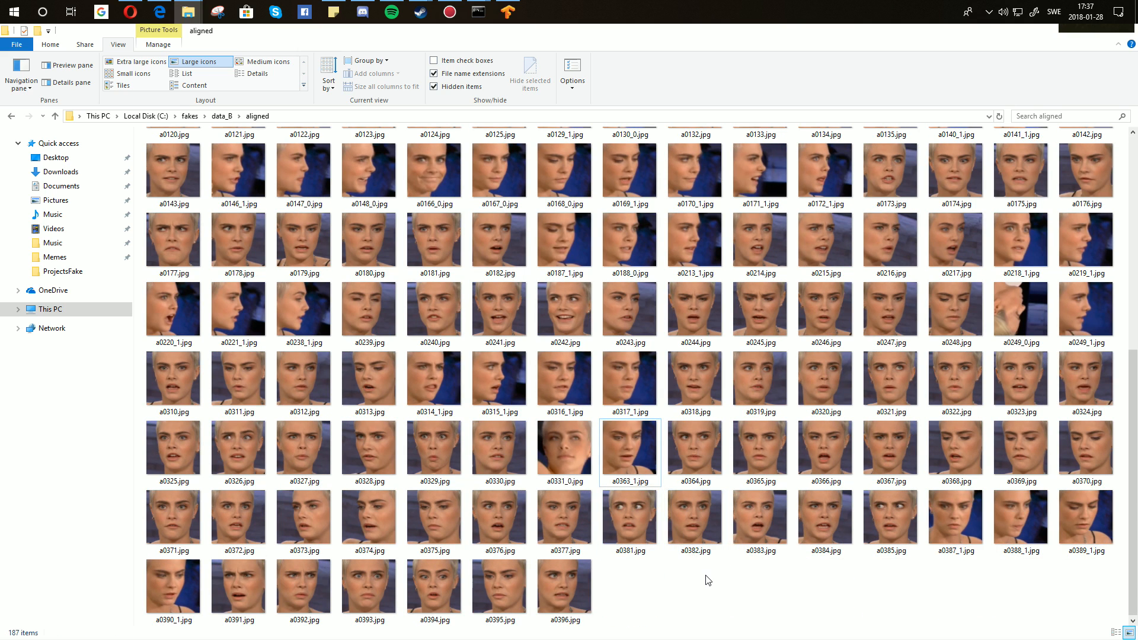
click(1022, 305)
key(Delete)
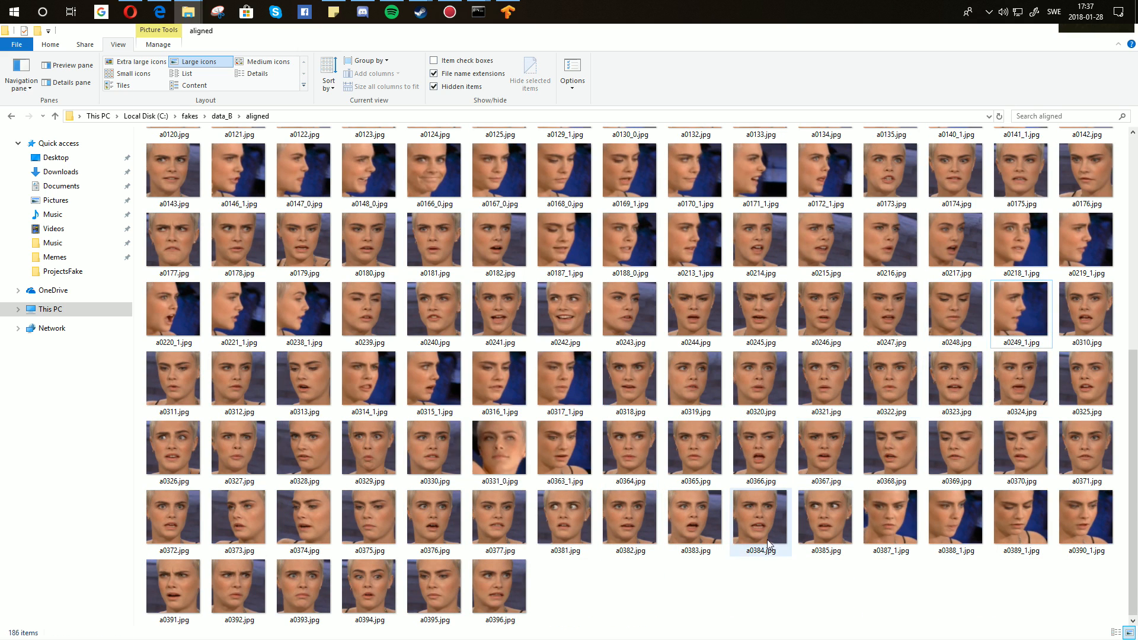
Review the cleaned set of face images in the aligned folder from the first to the last.
scroll(772, 590, up, 6)
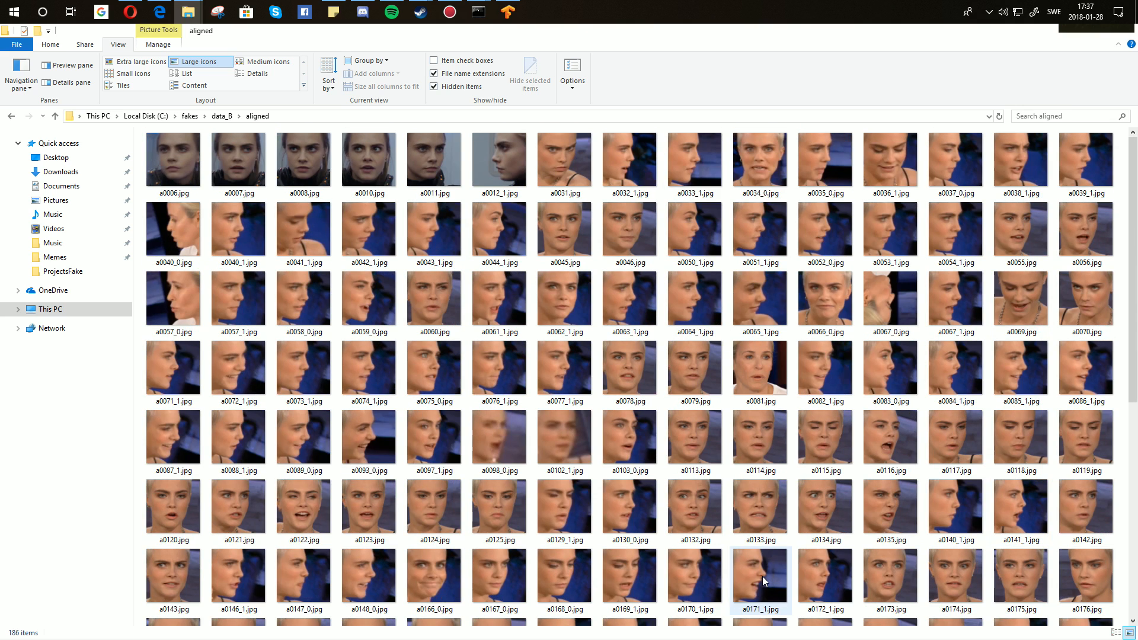
scroll(761, 575, down, 6)
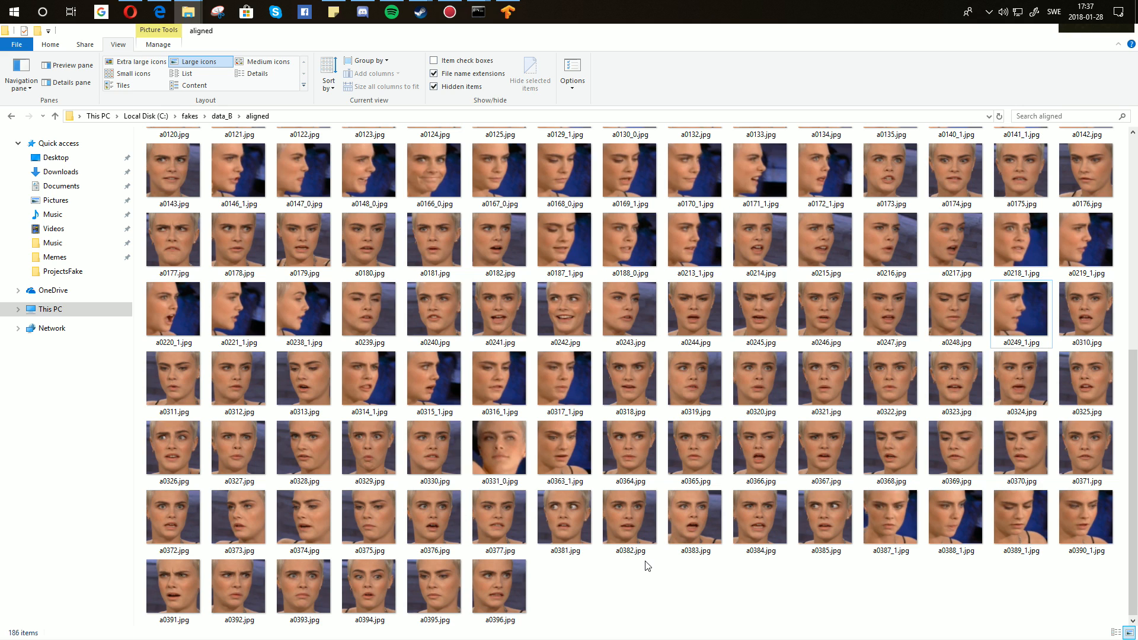
scroll(648, 567, up, 5)
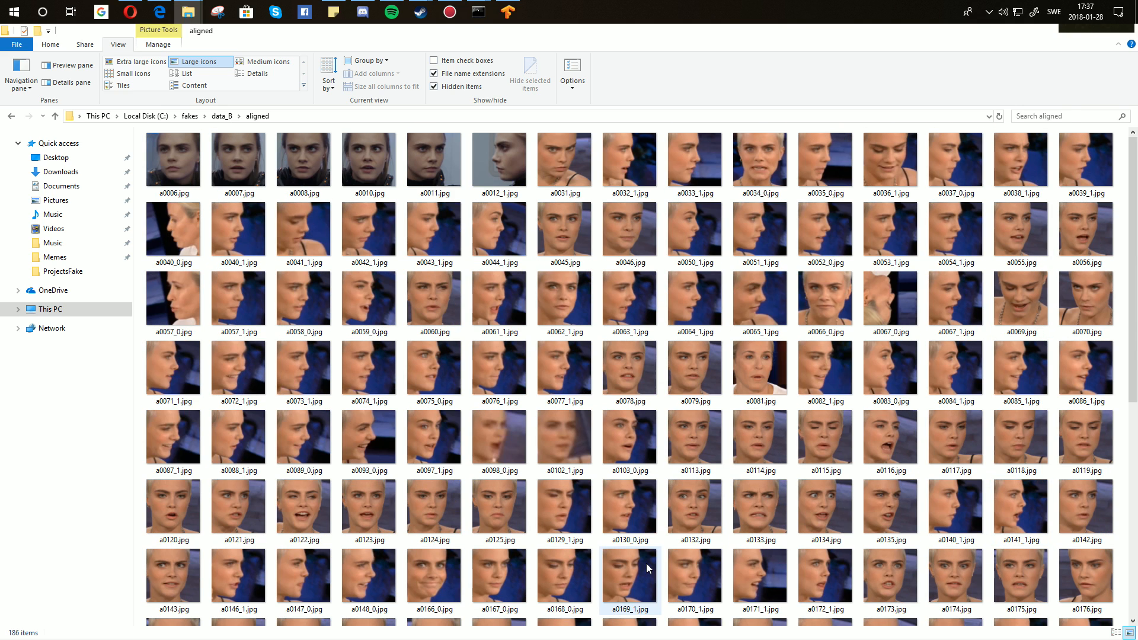
scroll(647, 566, down, 5)
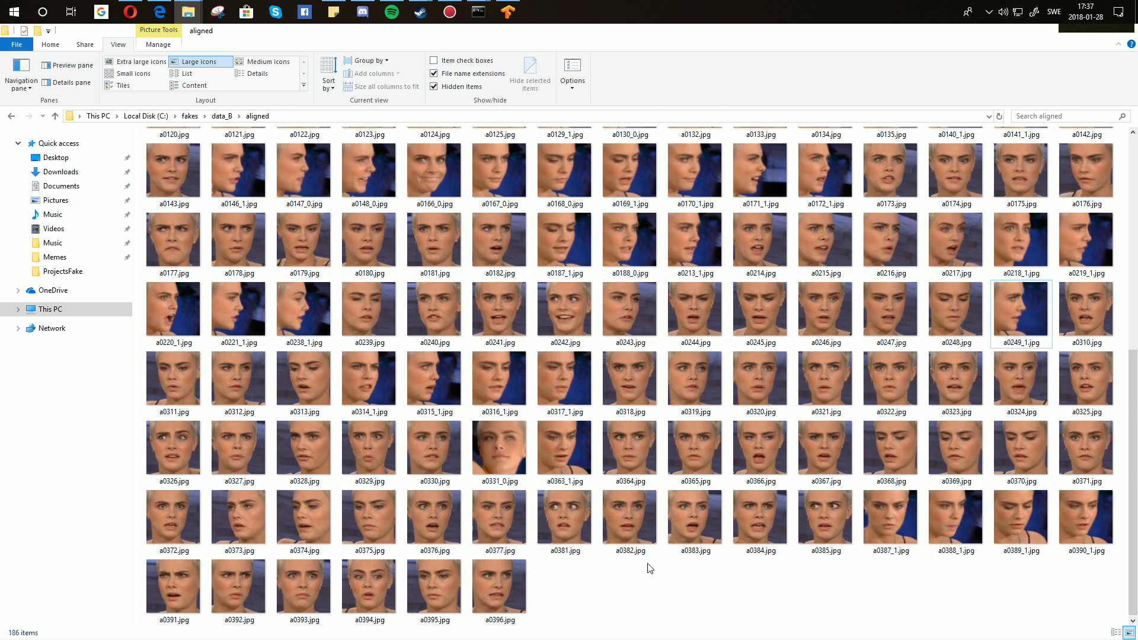
scroll(650, 568, up, 5)
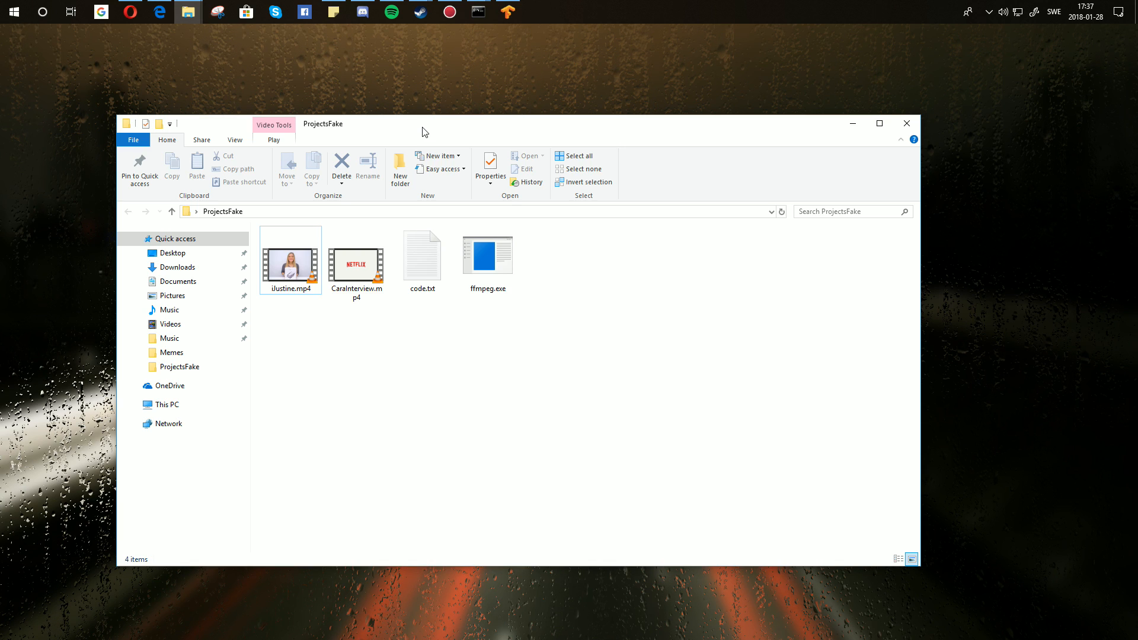
Play iJustine.mp4 from the ProjectsFake folder and close the video player.
double_click(286, 270)
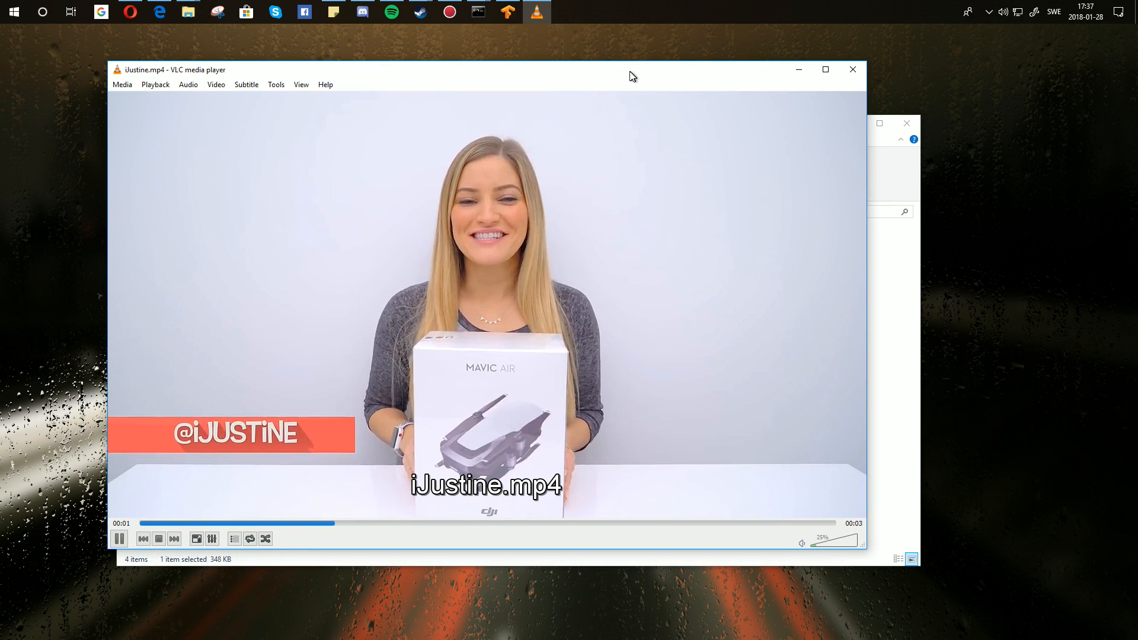
click(853, 70)
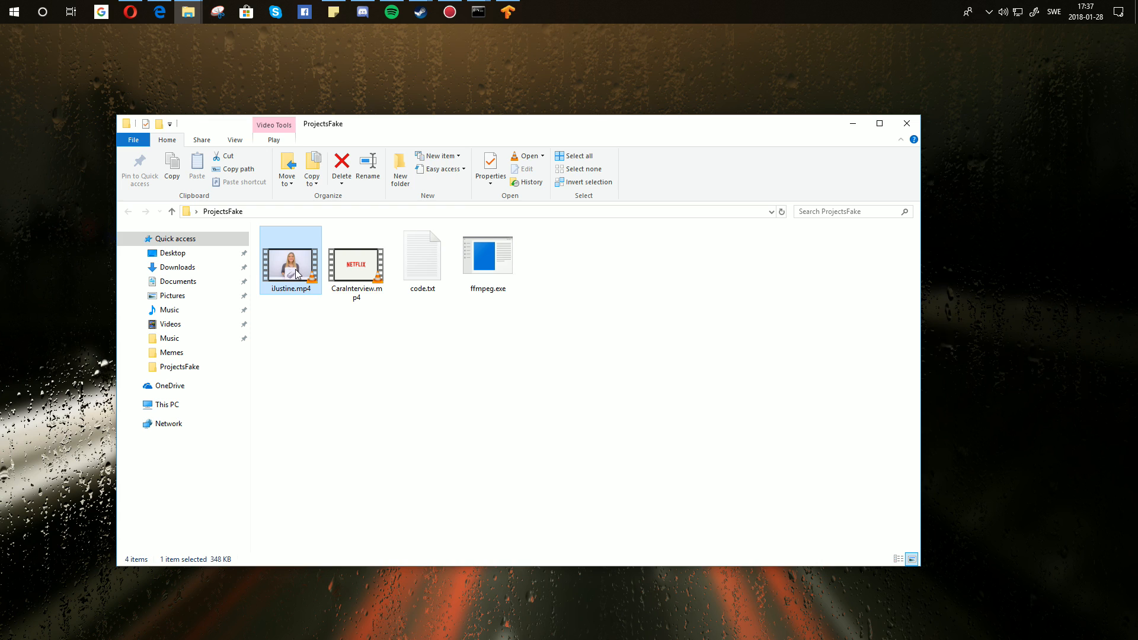
mouse_move(380, 124)
mouse_down()
mouse_move(418, 119)
mouse_move(394, 122)
mouse_up()
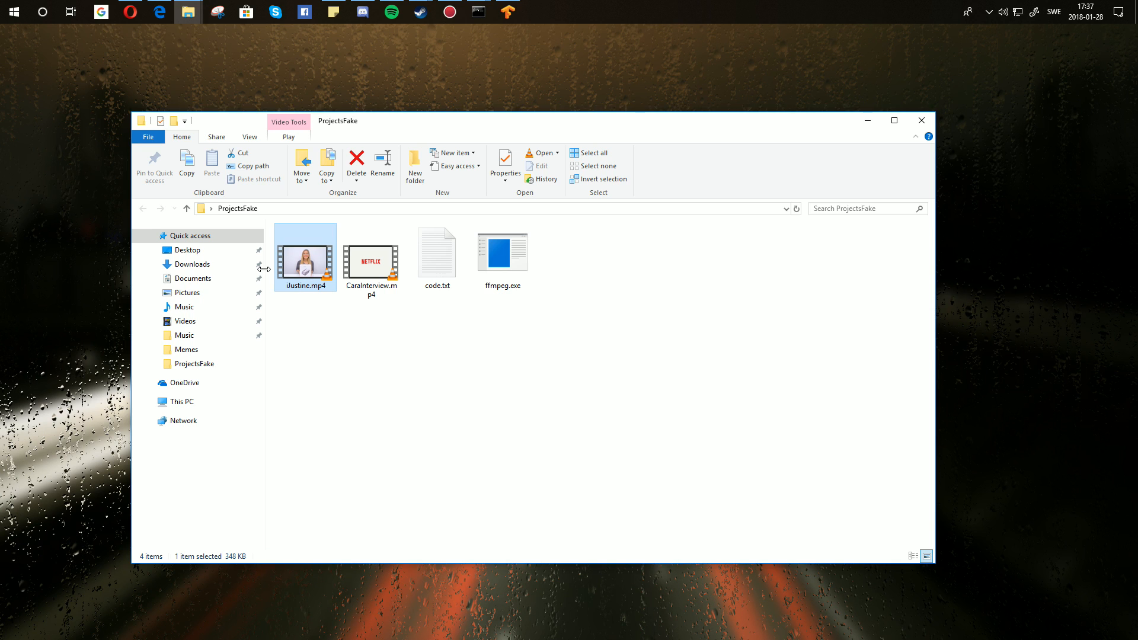
Check the frame rate of iJustine.mp4 in its file properties and close the dialog.
right_click(286, 261)
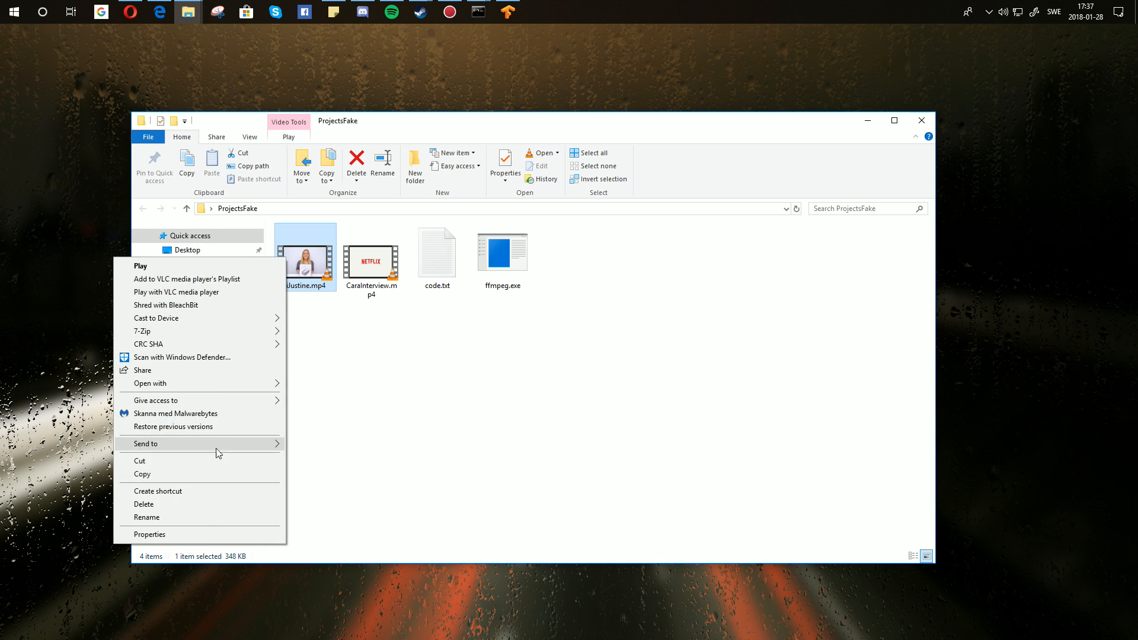
click(211, 537)
drag(384, 271, 698, 179)
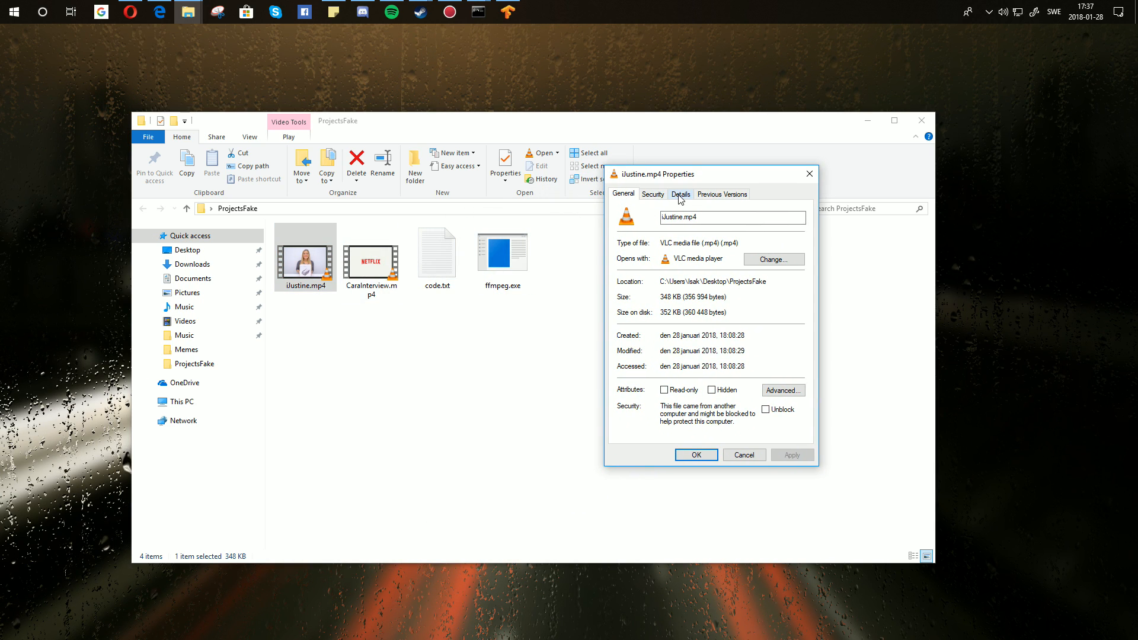
click(680, 196)
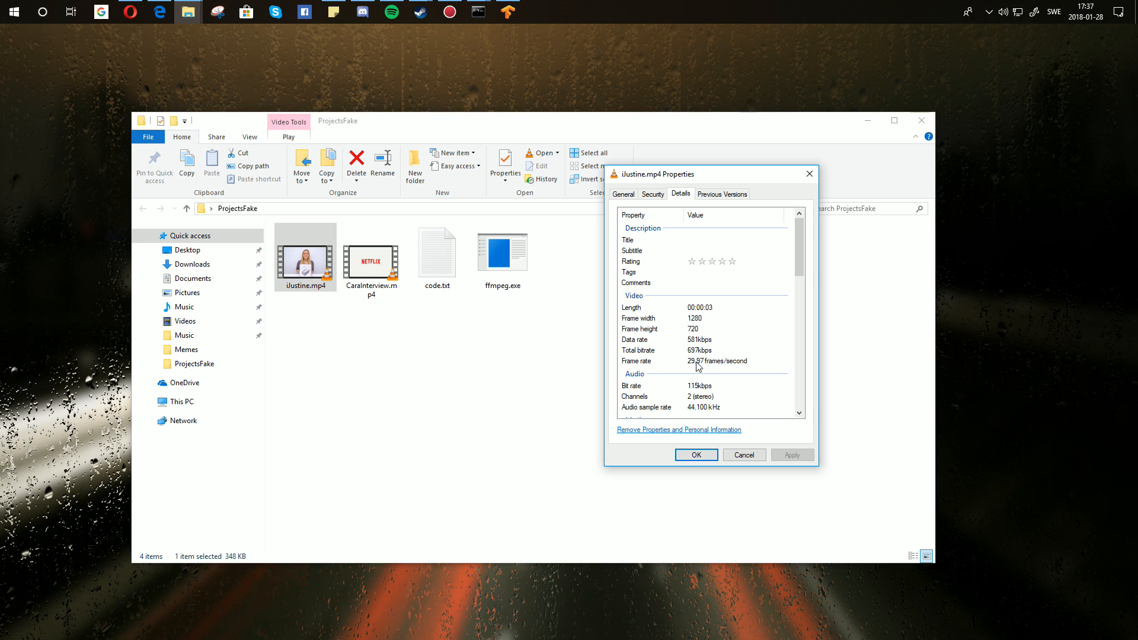
click(809, 173)
click(502, 342)
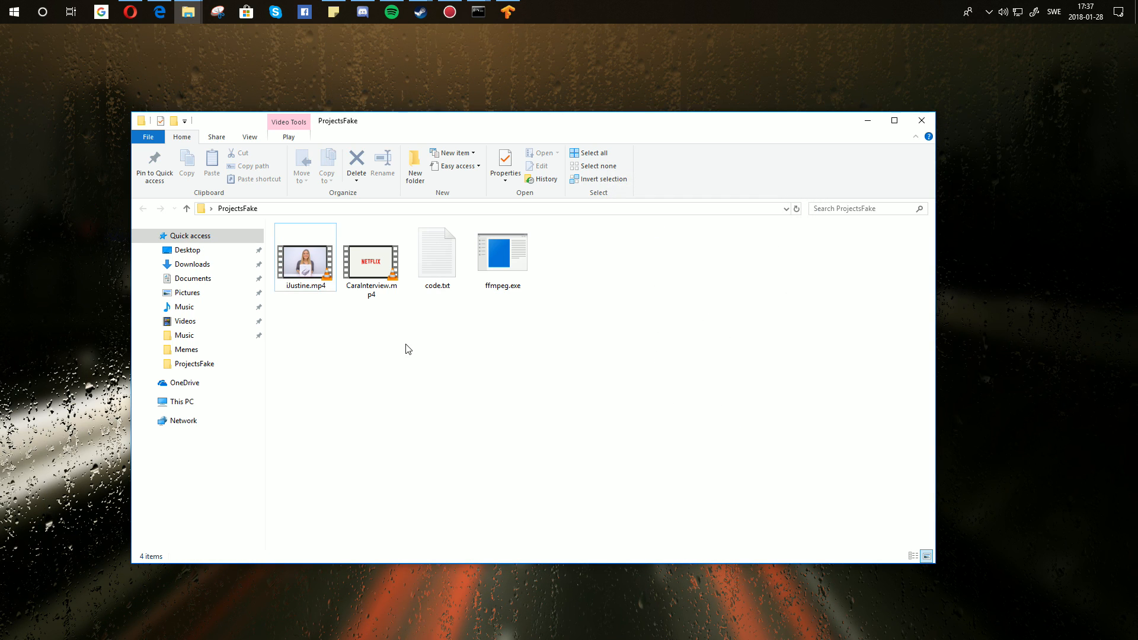
Open PowerShell in the ProjectsFake folder and paste the command ffmpeg -i CaraInterview.mp4 -vf fps=0.5 "a%04d.png".
shift+right_click(408, 348)
click(330, 465)
drag(375, 147, 760, 181)
right_click(781, 215)
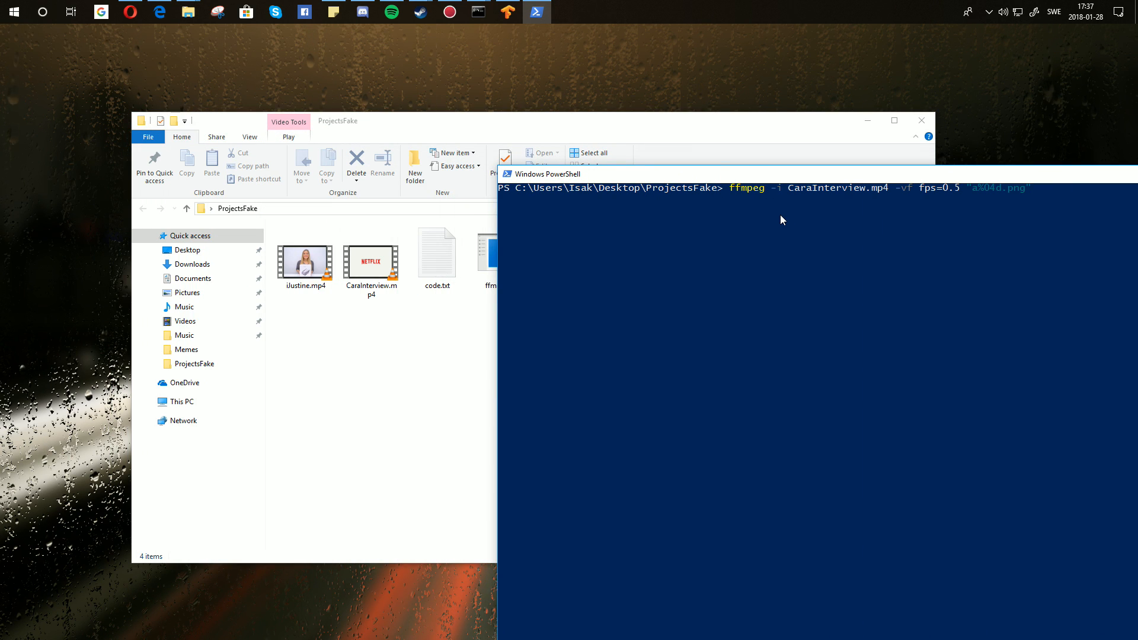
Set the fps value in the ffmpeg command to 29.97.
key(Left)
key(Left)
key(Left)
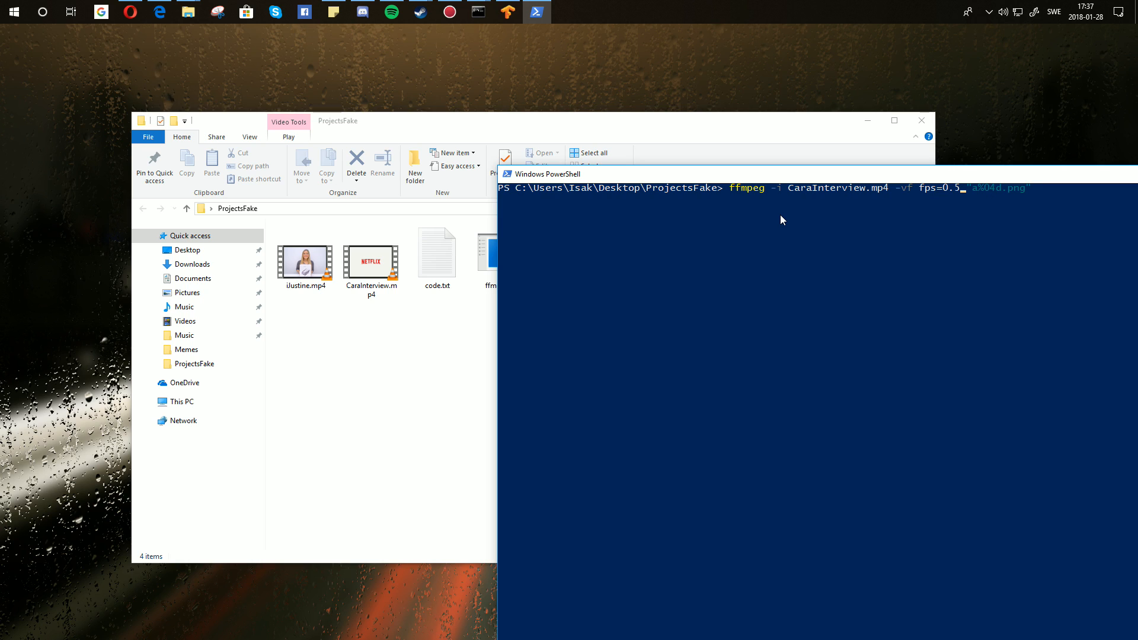
key(BackSpace)
key(BackSpace)
key(BackSpace)
text(29)
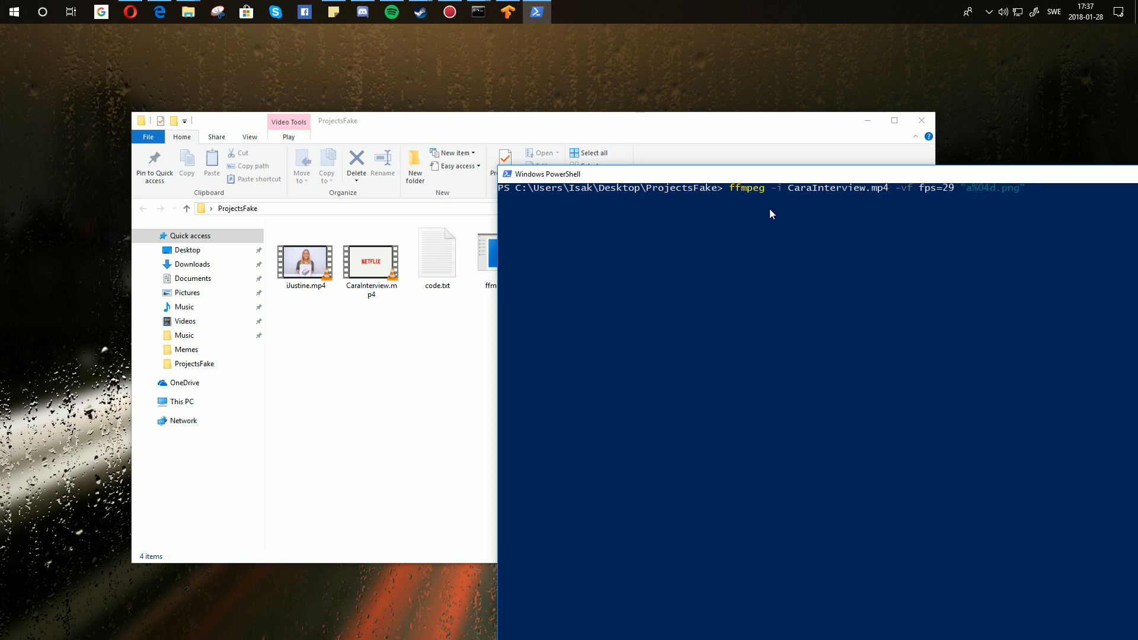
text(.97)
key(BackSpace)
text(97)
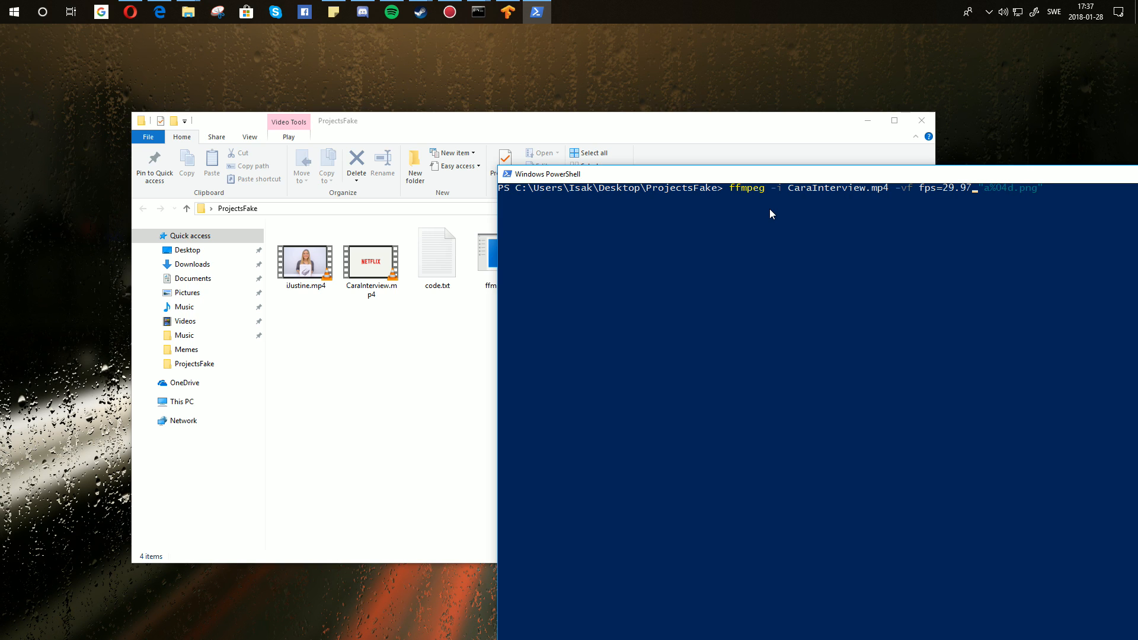
Verify the frame rate in the details of iJustine.mp4 and return to PowerShell.
click(305, 260)
right_click(319, 256)
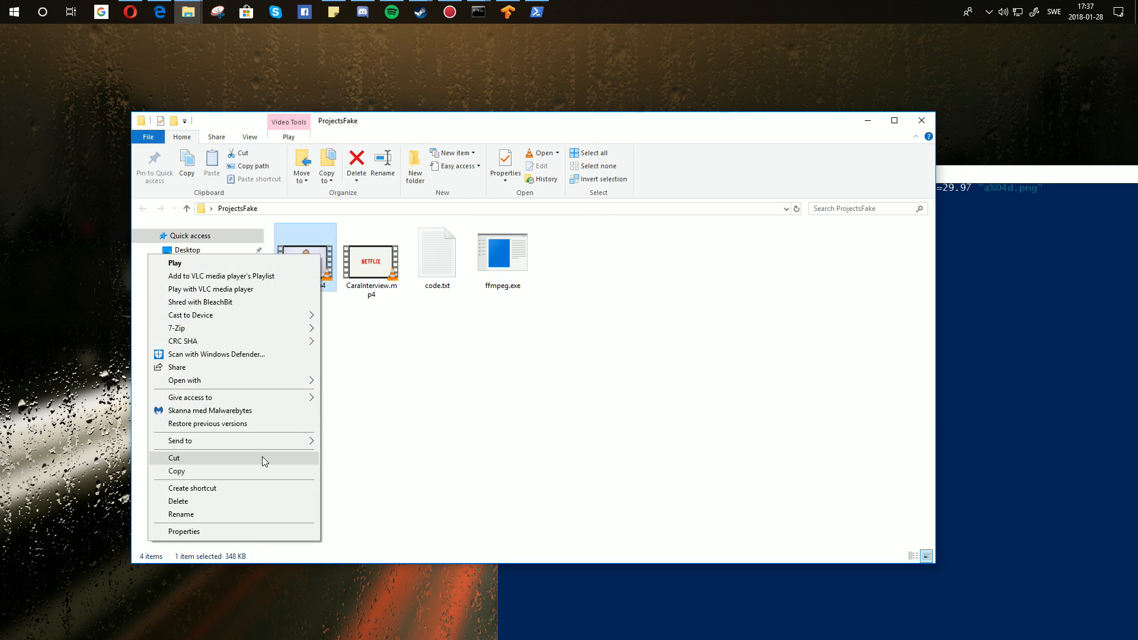
click(247, 531)
click(401, 283)
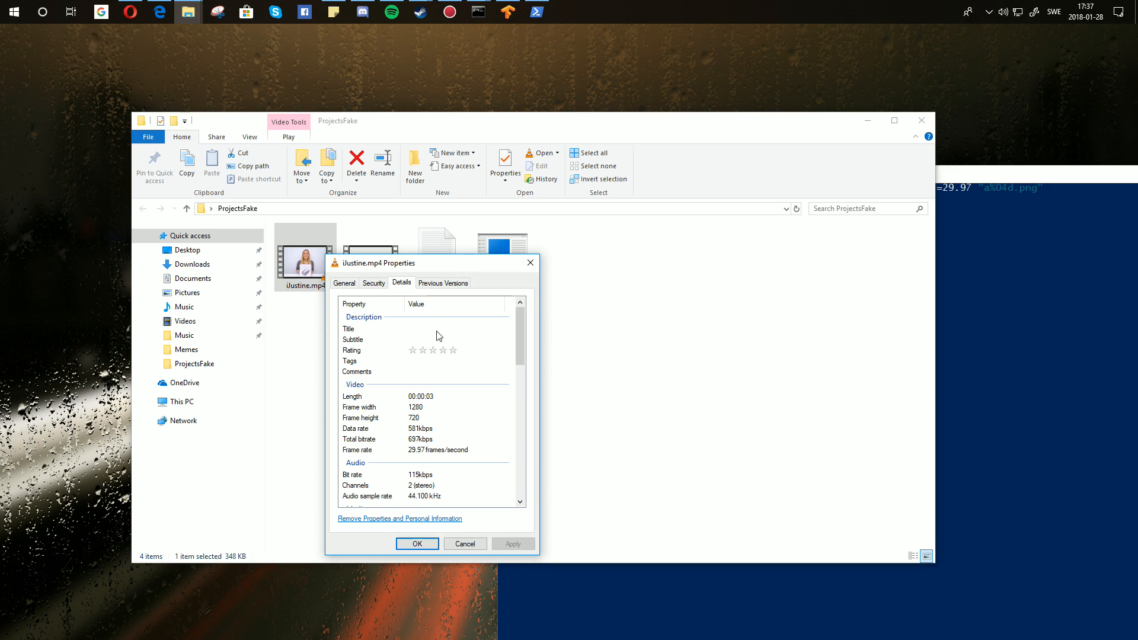
click(538, 268)
click(1129, 280)
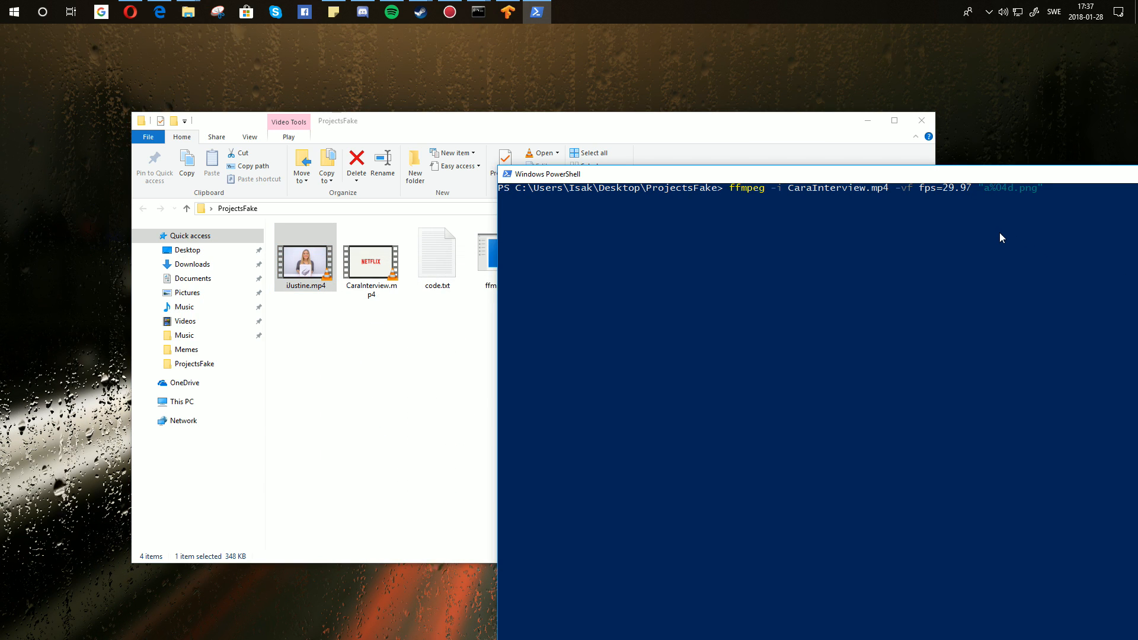
Change the ffmpeg command's output pattern to "b%04d.png" and its input file to iJustine.mp4.
key(BackSpace)
text(b)
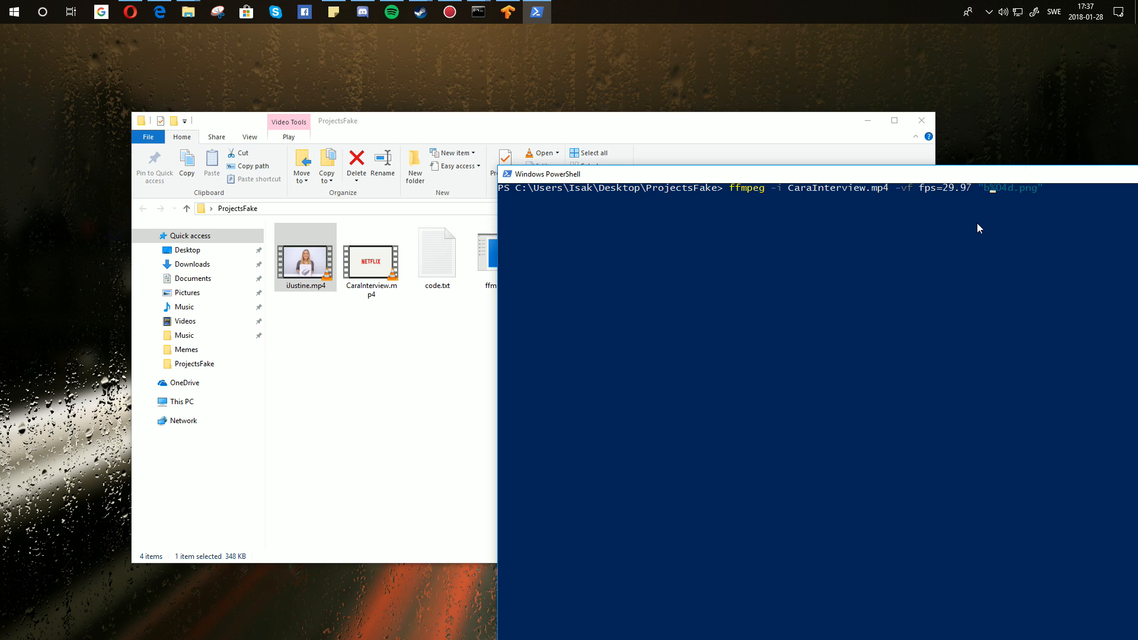
key(Left)
key(Left)
key(Left)
key(Left)
key(Left)
key(Left)
key(Left)
key(Left)
key(Left)
key(Left)
key(Left)
key(Left)
key(Left)
key(Left)
key(Left)
key(Left)
key(Right)
key(Right)
key(Right)
key(Right)
key(Right)
key(Right)
key(Right)
key(Right)
key(BackSpace)
key(BackSpace)
key(BackSpace)
key(BackSpace)
key(BackSpace)
key(BackSpace)
key(BackSpace)
key(BackSpace)
key(BackSpace)
key(BackSpace)
key(BackSpace)
key(BackSpace)
key(BackSpace)
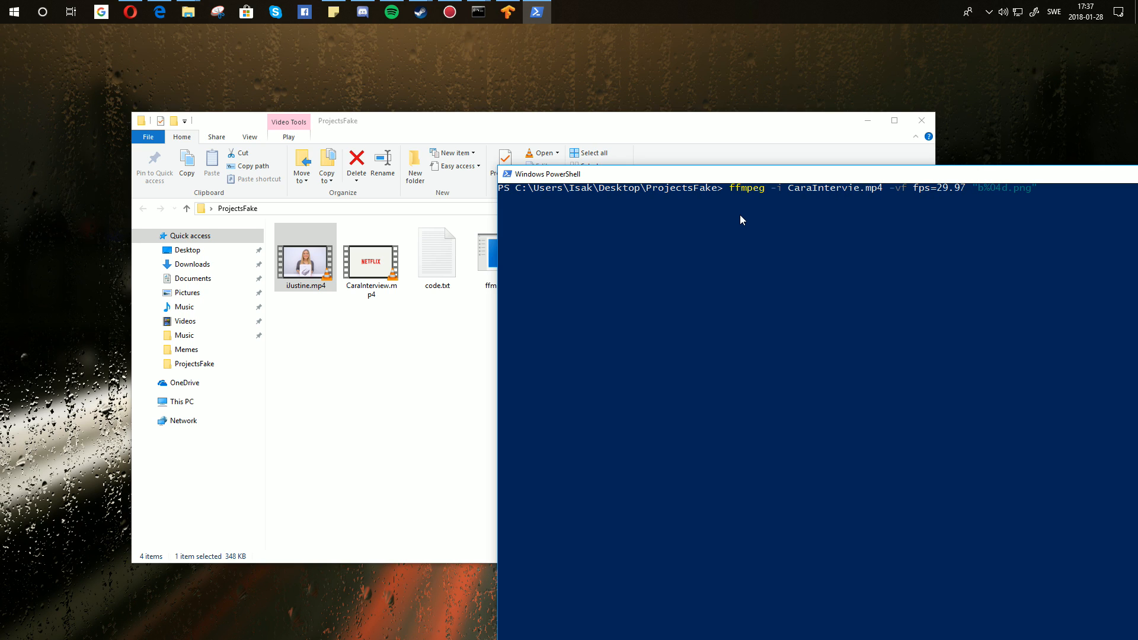
text(iJustine)
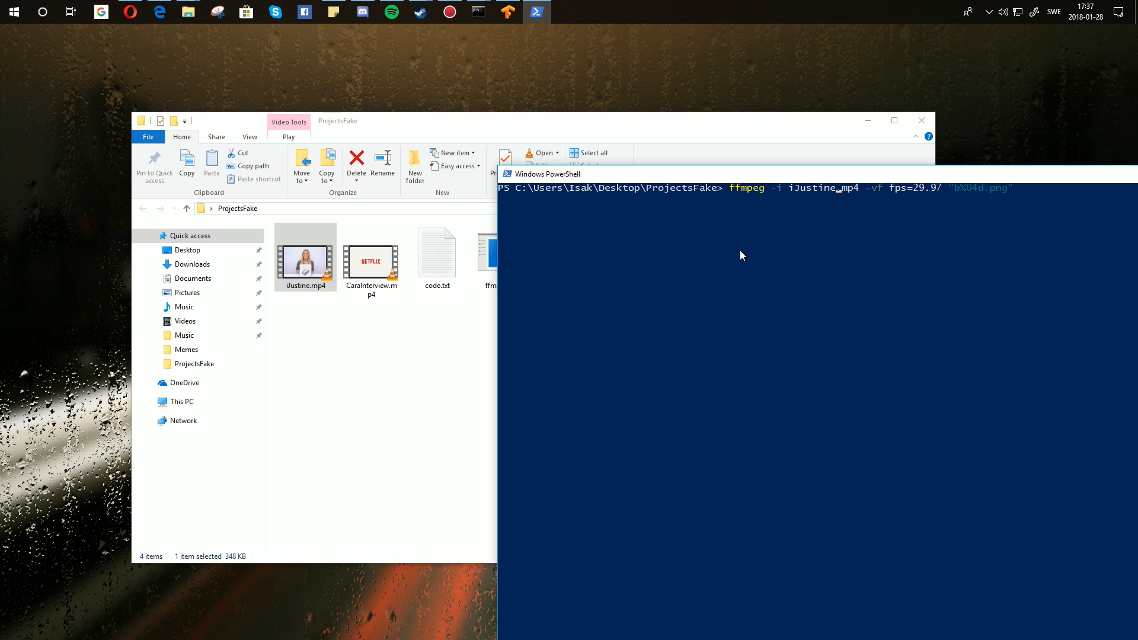
Run the ffmpeg command to extract the iJustine.mp4 frames and close PowerShell.
key(Return)
drag(614, 178, 241, 173)
click(780, 169)
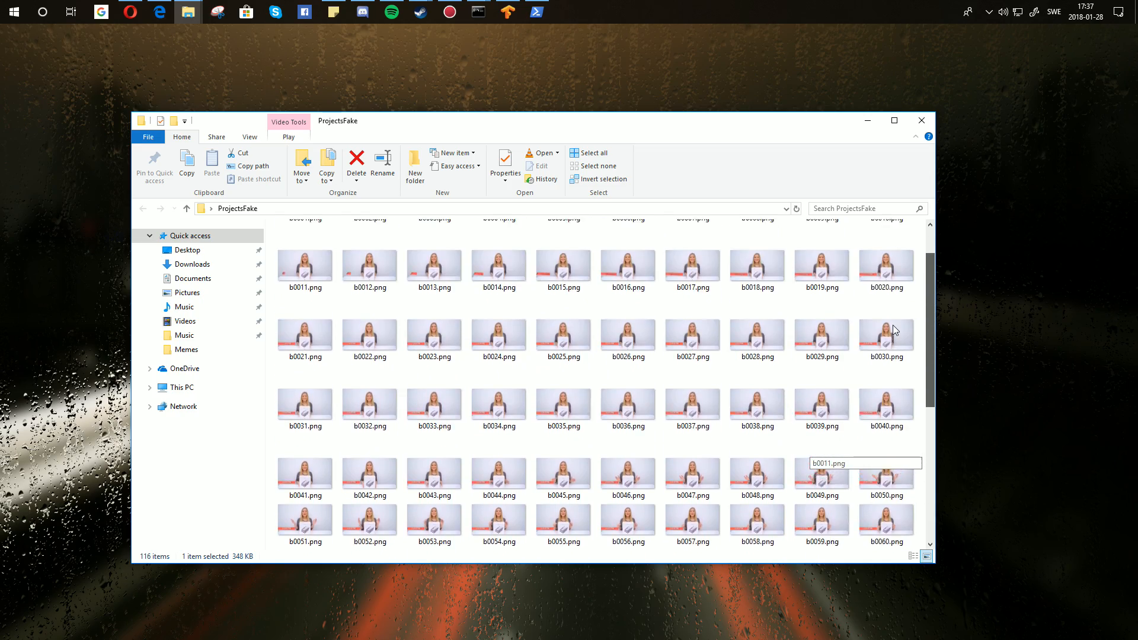
click(530, 10)
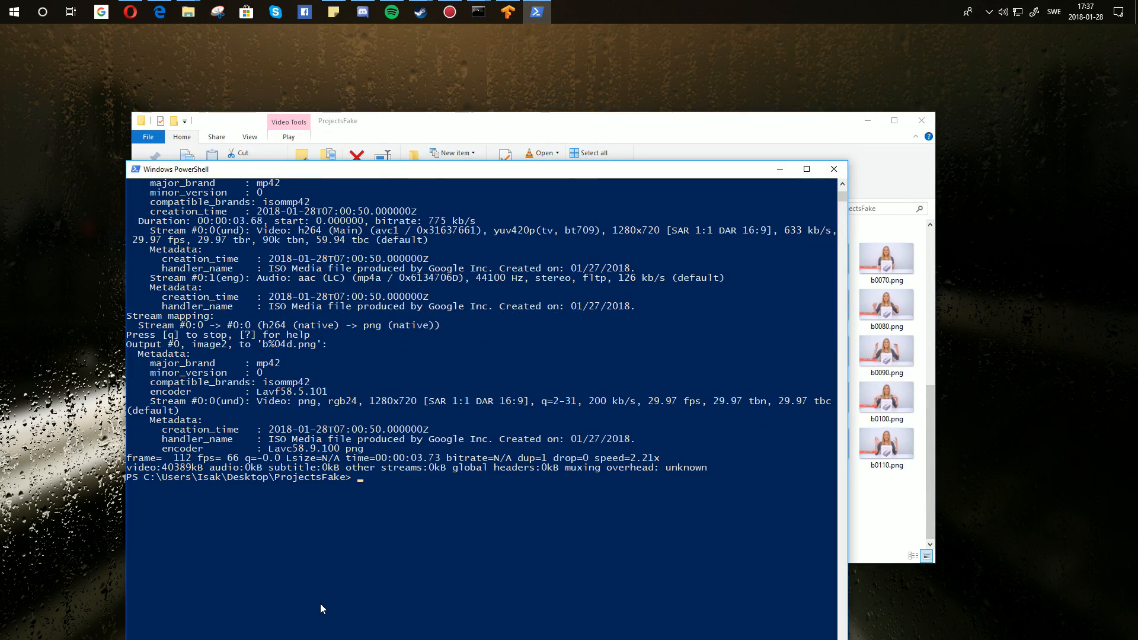
click(825, 167)
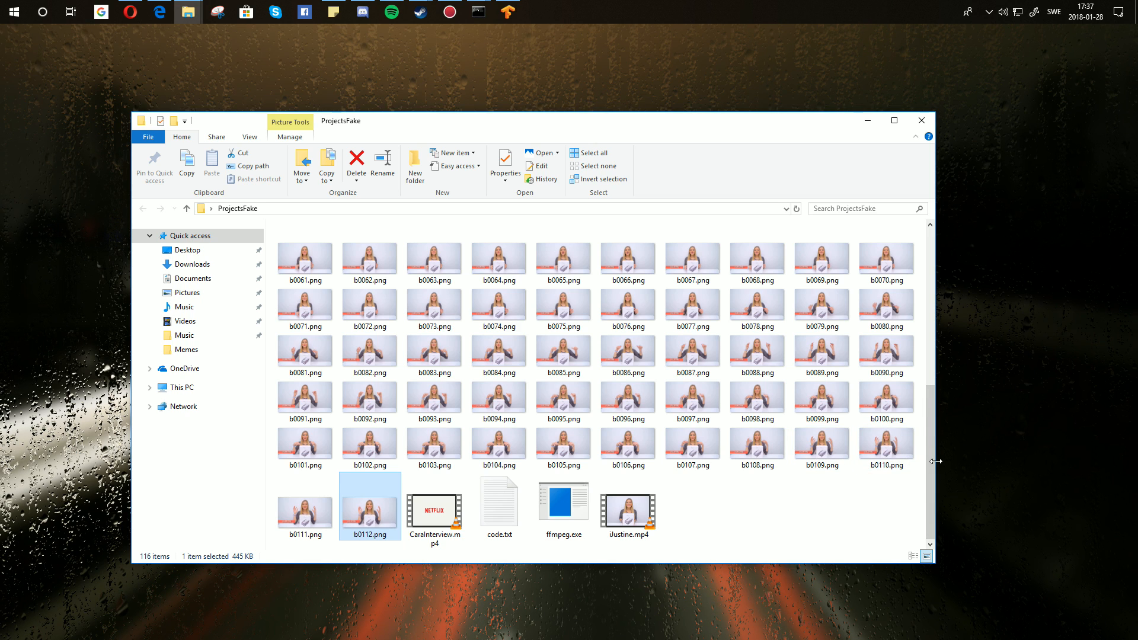
Copy all frames from b0001.png to b0112.png in the ProjectsFake folder and minimize its window.
scroll(913, 410, up, 3)
scroll(895, 308, up, 5)
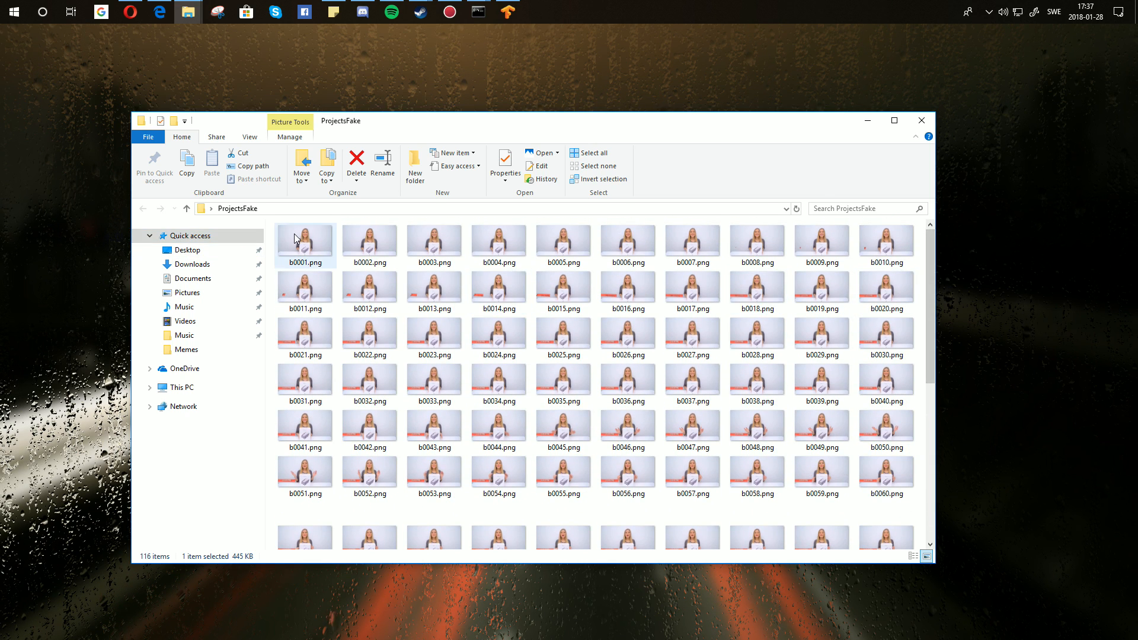
shift+click(305, 243)
mouse_move(188, 12)
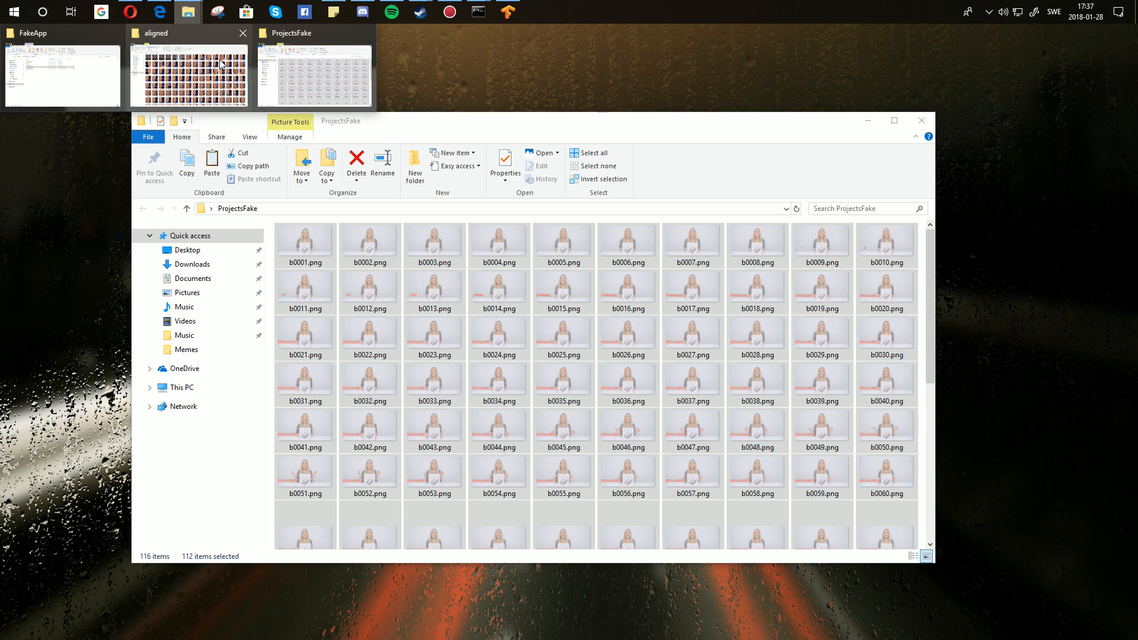
mouse_move(221, 64)
mouse_move(95, 74)
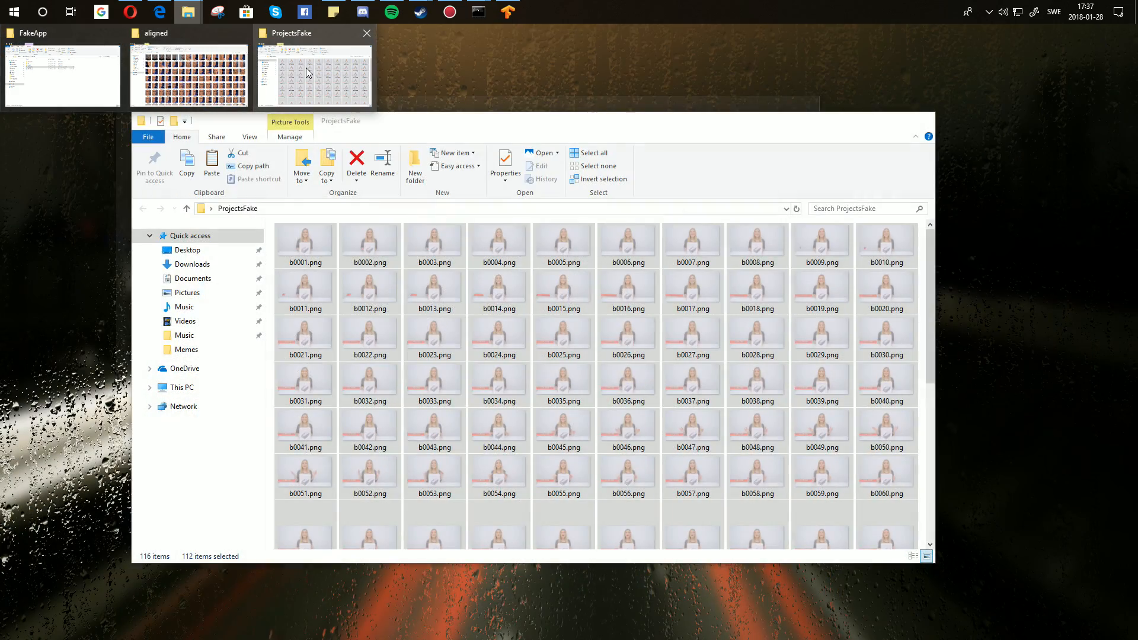
click(307, 68)
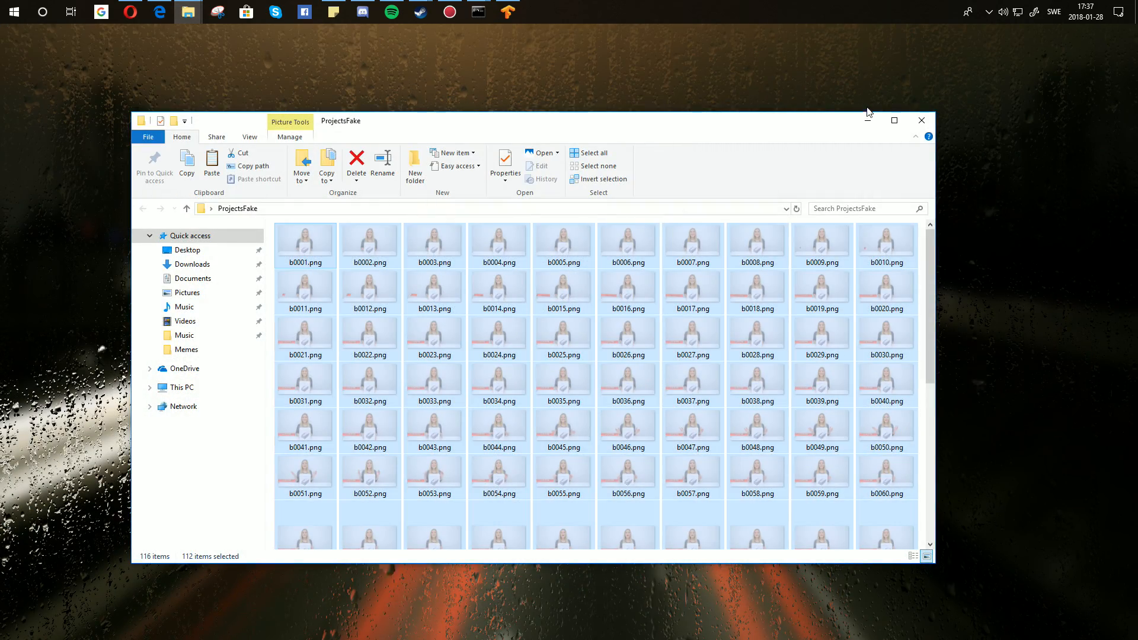
click(867, 119)
Paste the copied frames into the C:\fakes\data_A folder.
mouse_move(188, 12)
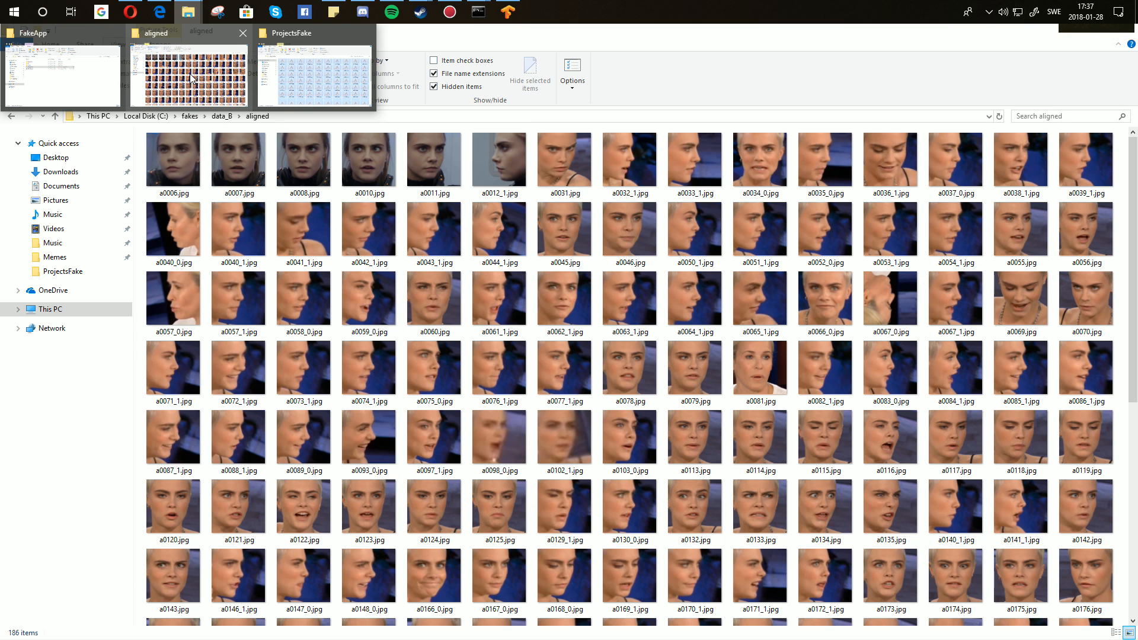
click(190, 74)
click(189, 116)
double_click(173, 169)
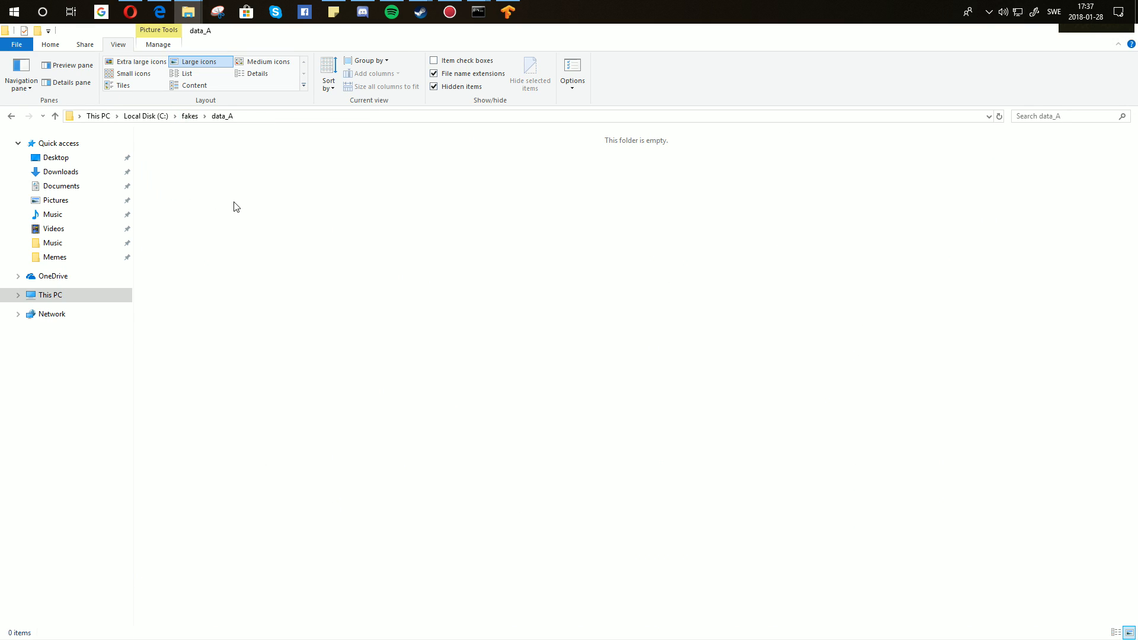
key(ctrl+v)
click(786, 523)
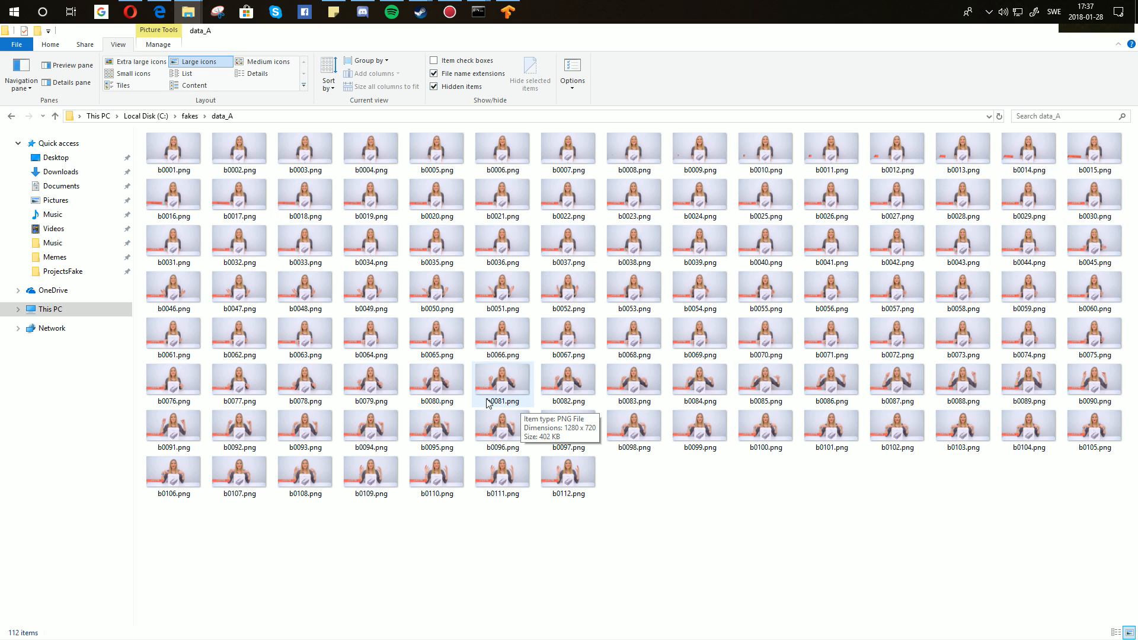
Switch to FakeApp, set the extraction data path to C:/fakes/data_A, start the face extraction and minimize its console.
click(508, 11)
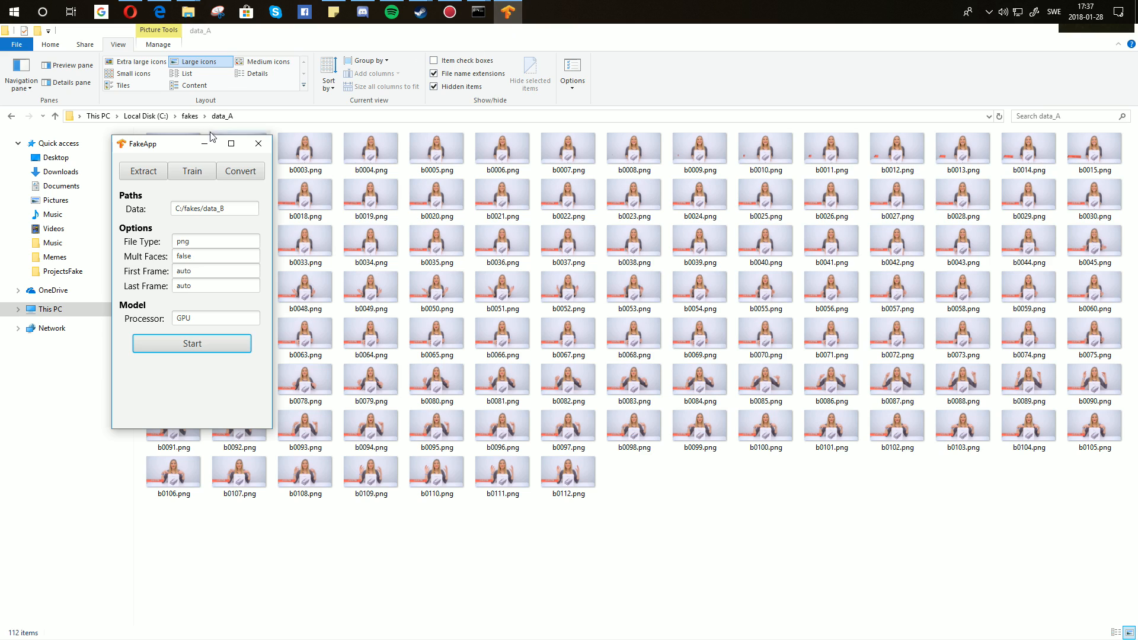
drag(125, 153, 534, 153)
click(536, 171)
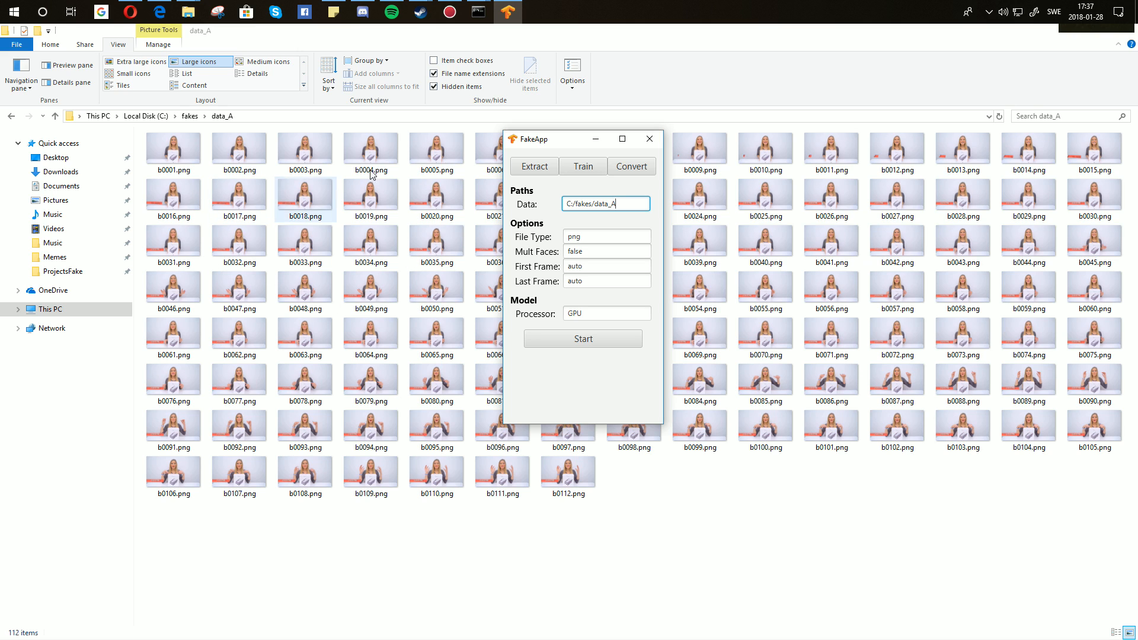
click(593, 343)
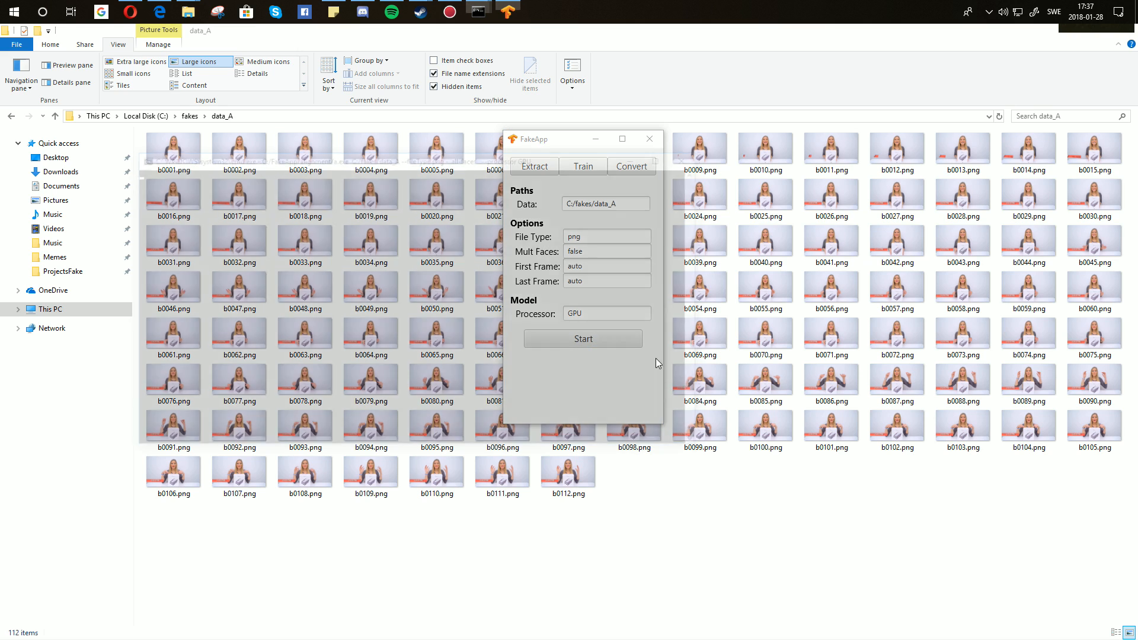
drag(485, 163, 765, 215)
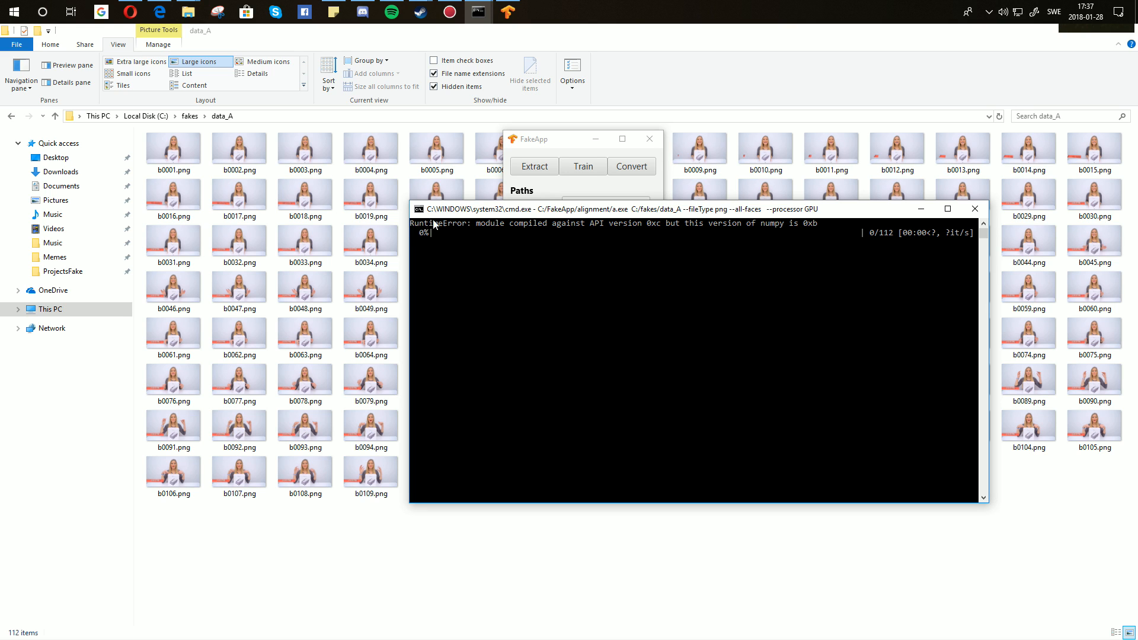
click(921, 209)
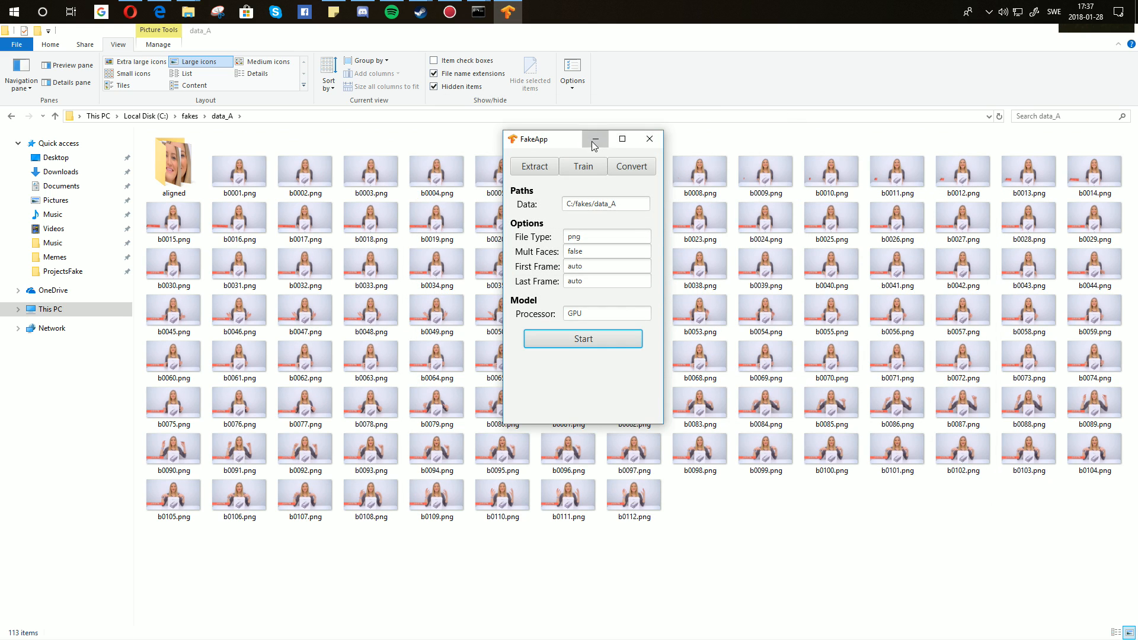
Examine the extracted faces in the aligned folder of data_A, then return to data_A.
click(595, 139)
double_click(161, 163)
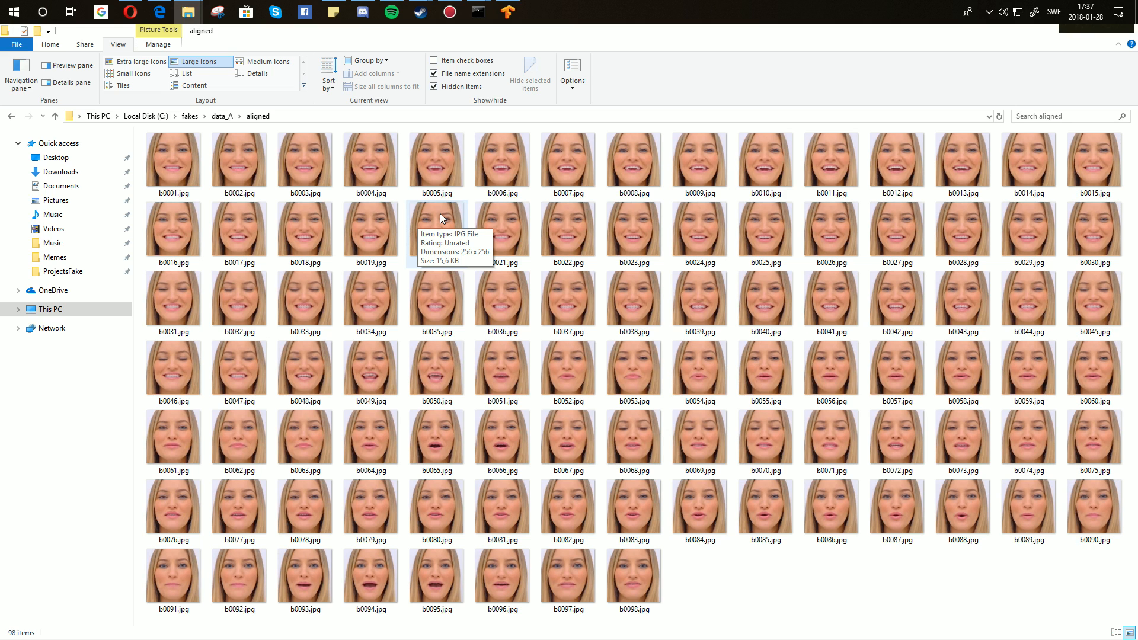
scroll(808, 448, down, 1)
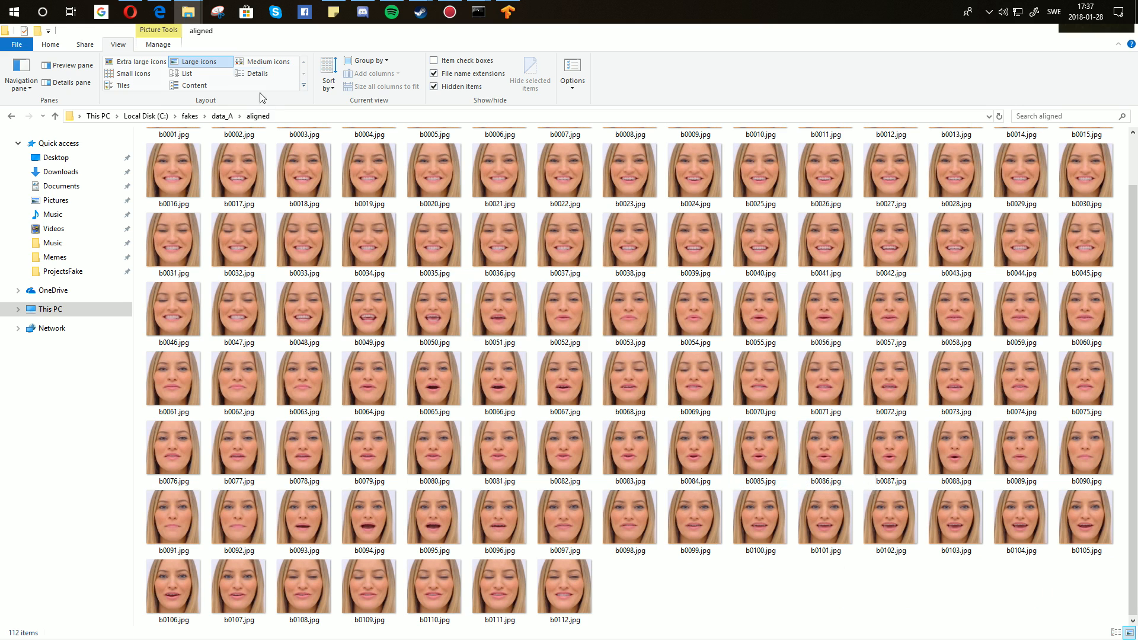
click(216, 118)
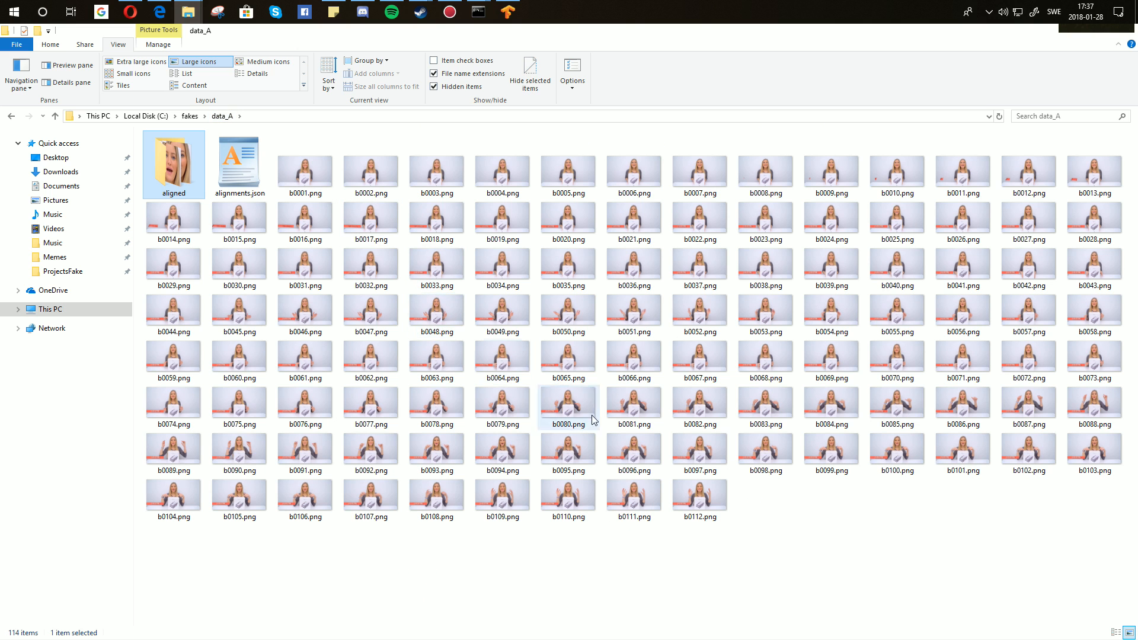
Show the training settings in FakeApp and minimize the data_A folder window.
click(509, 12)
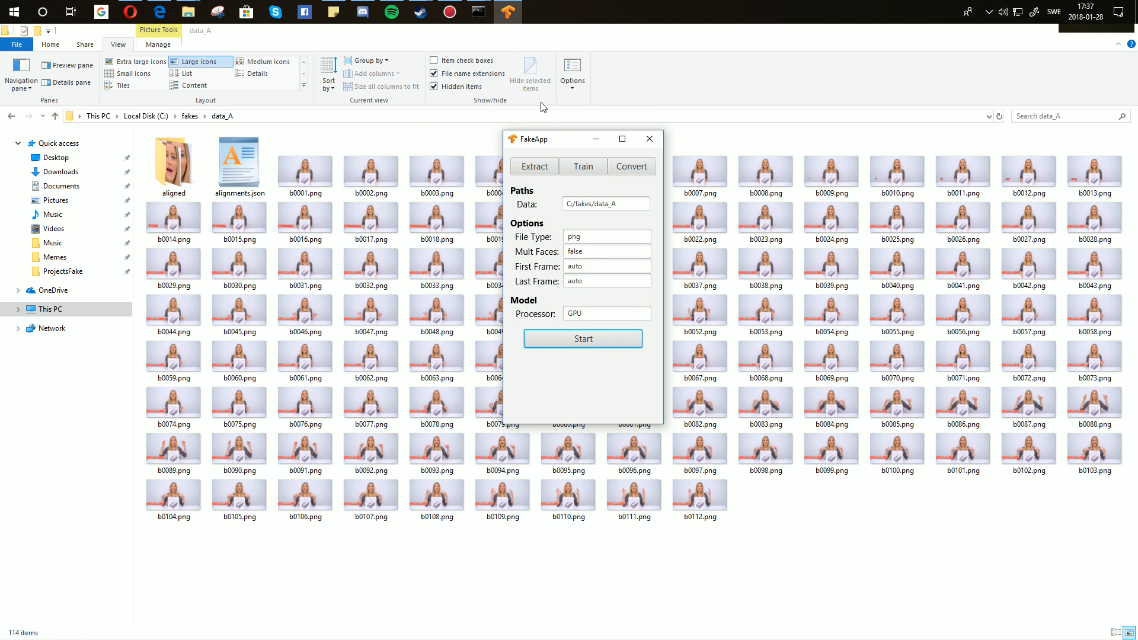
click(583, 166)
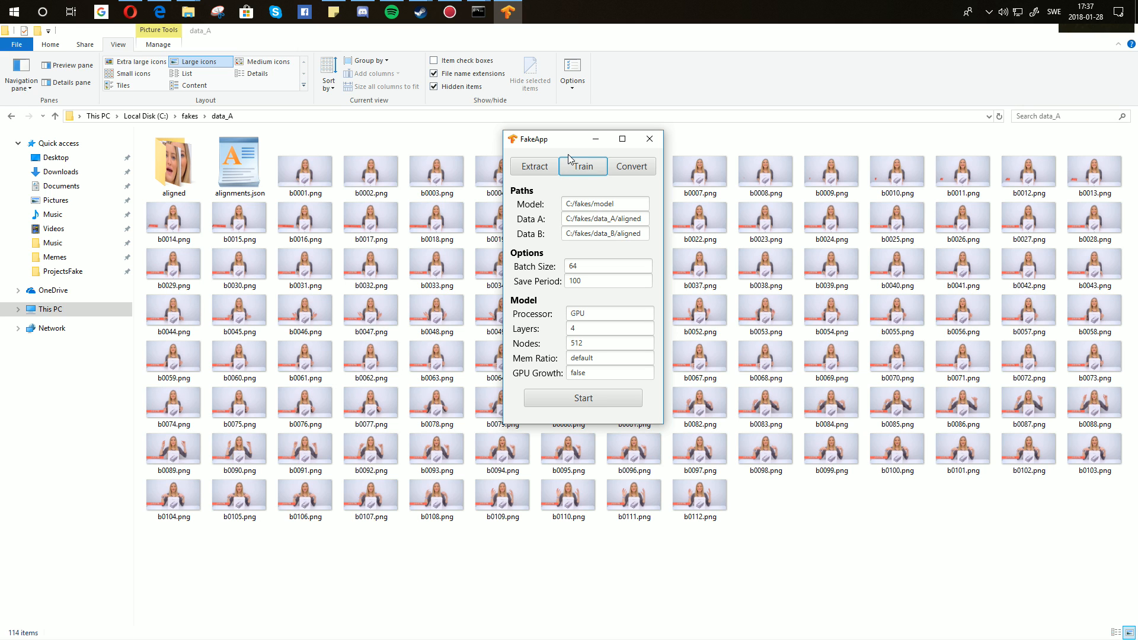
drag(1011, 37, 977, 78)
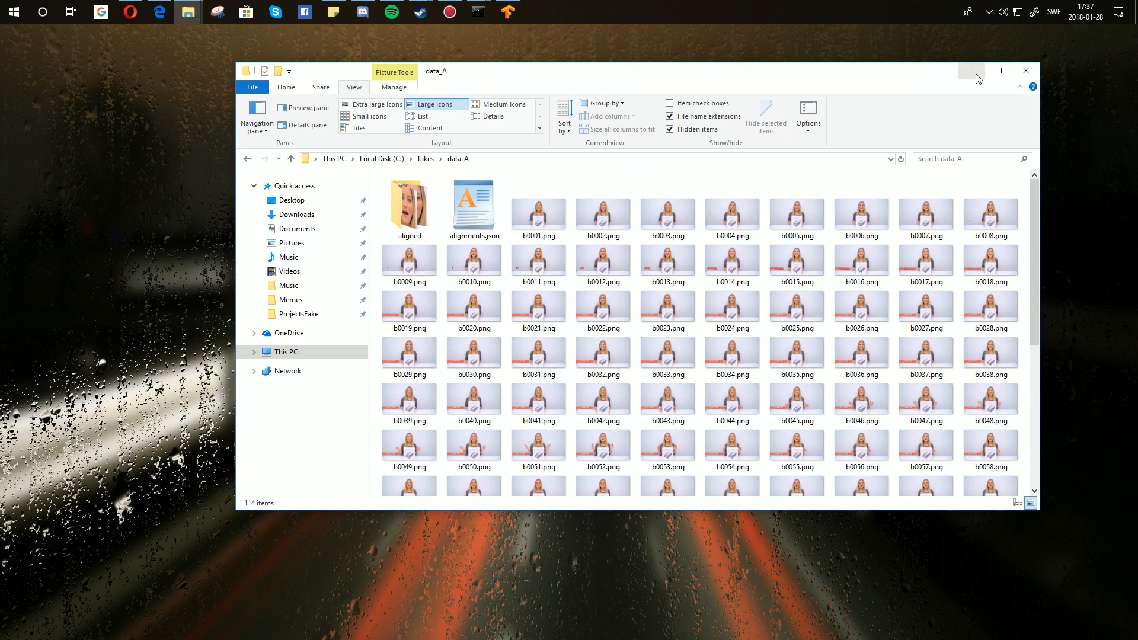
click(974, 74)
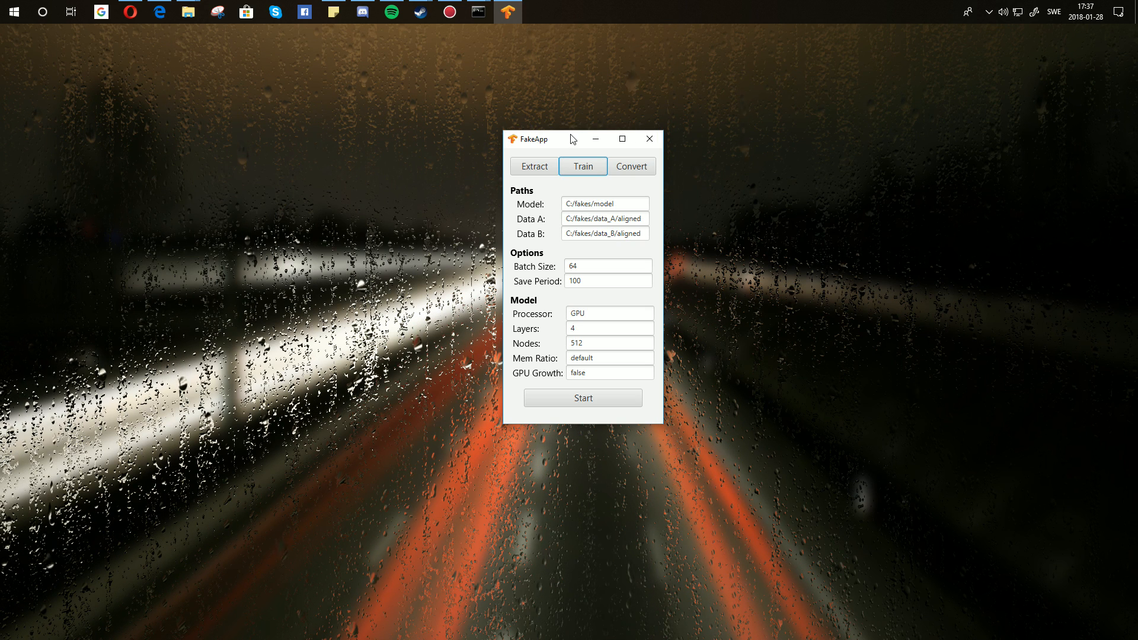
Set the training paths to C:/fakes/model for the model, C:/fakes/data_A/aligned for Data A and C:/fakes/data_B/aligned for Data B.
drag(619, 203, 562, 202)
click(602, 203)
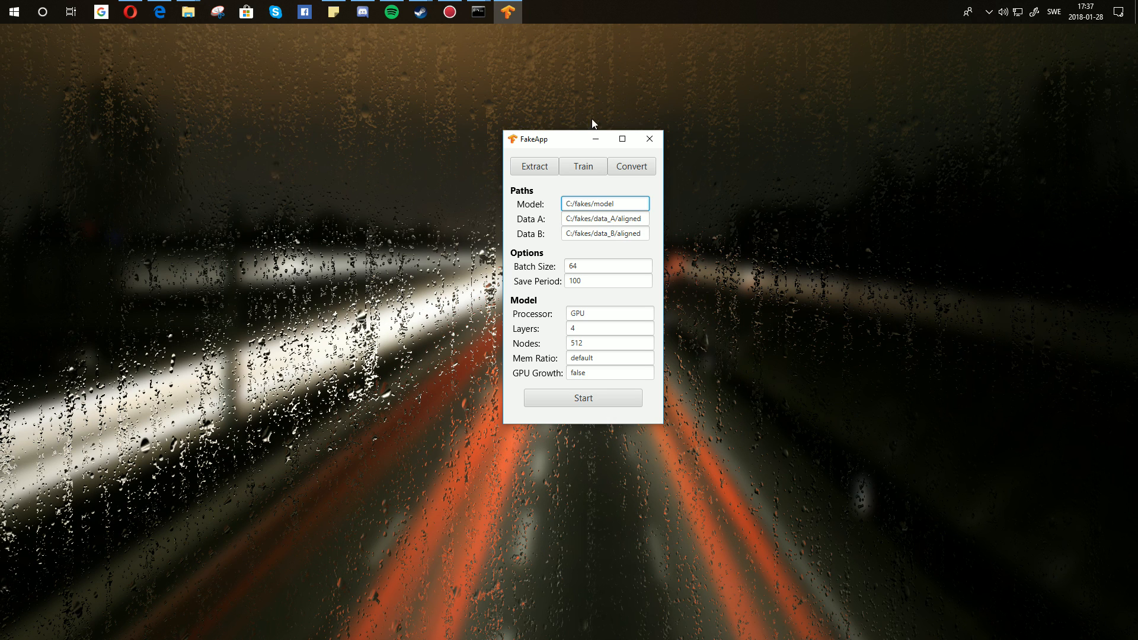
drag(557, 138, 469, 130)
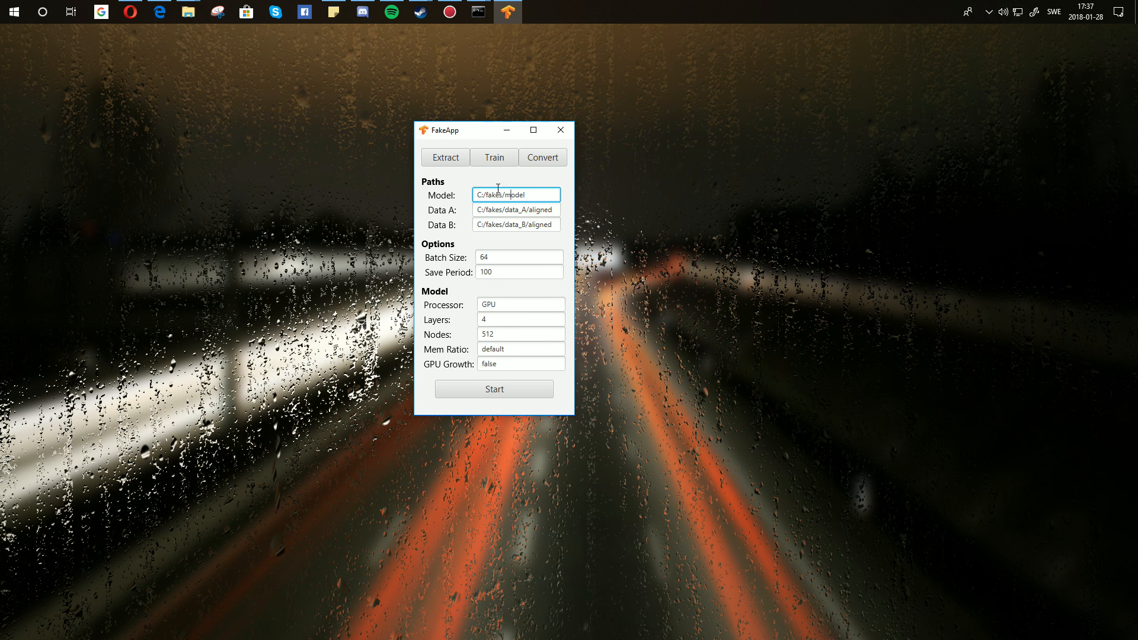
triple_click(540, 195)
key(ctrl+c)
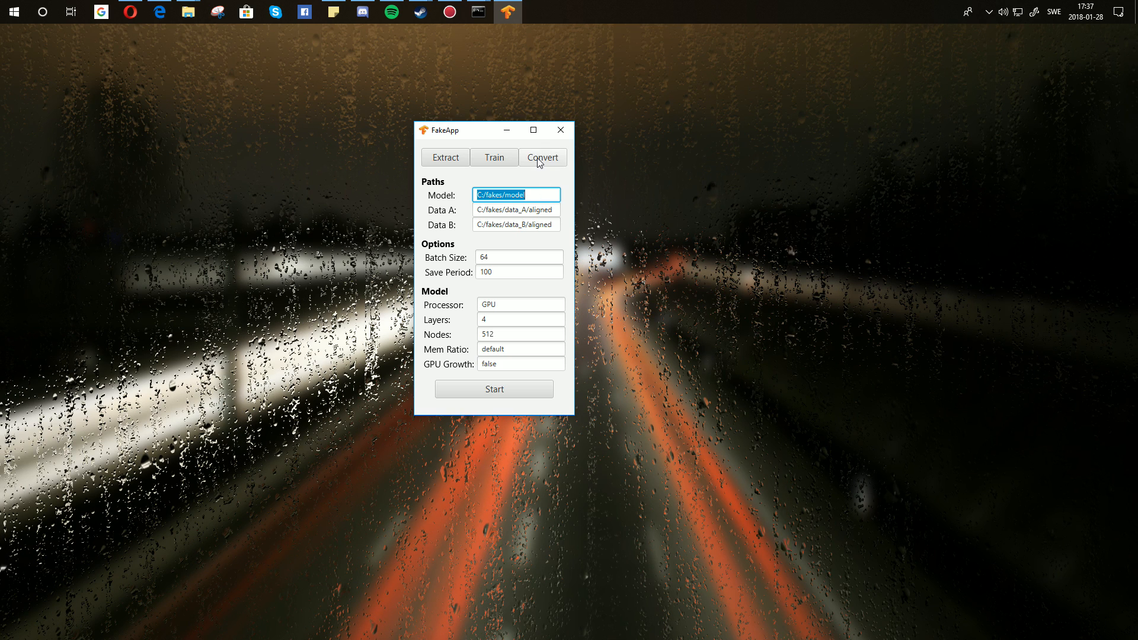
key(BackSpace)
key(ctrl+v)
key(Tab)
key(BackSpace)
text(C:/fakes/data_A/aligned)
key(Tab)
key(BackSpace)
text(C:/fakes/data_B/aligned)
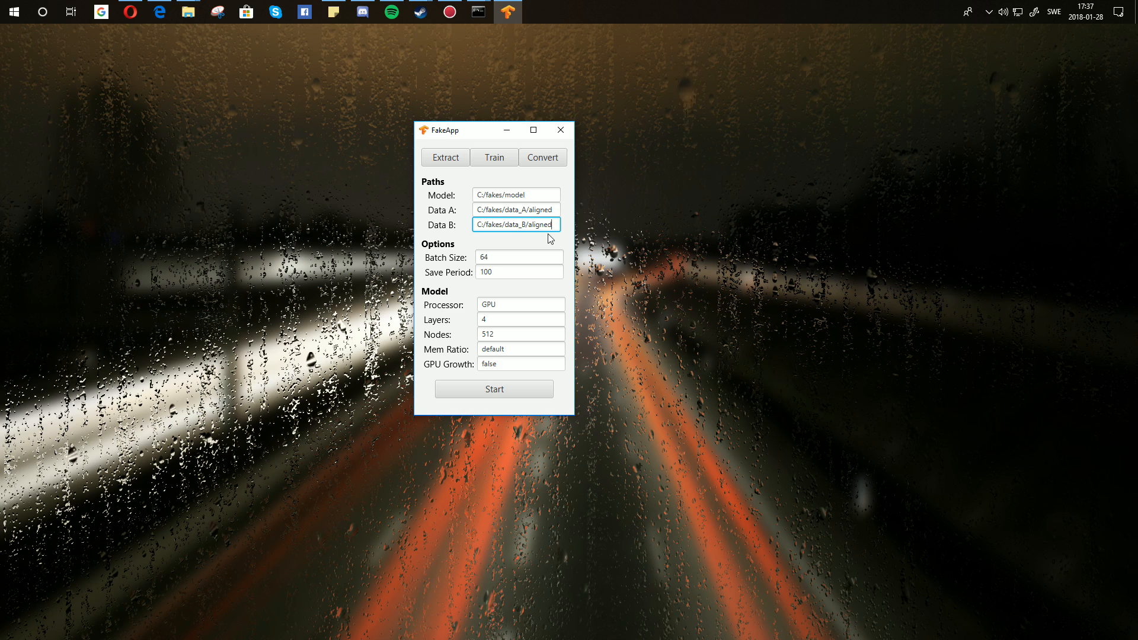
click(538, 208)
key(shift+Tab)
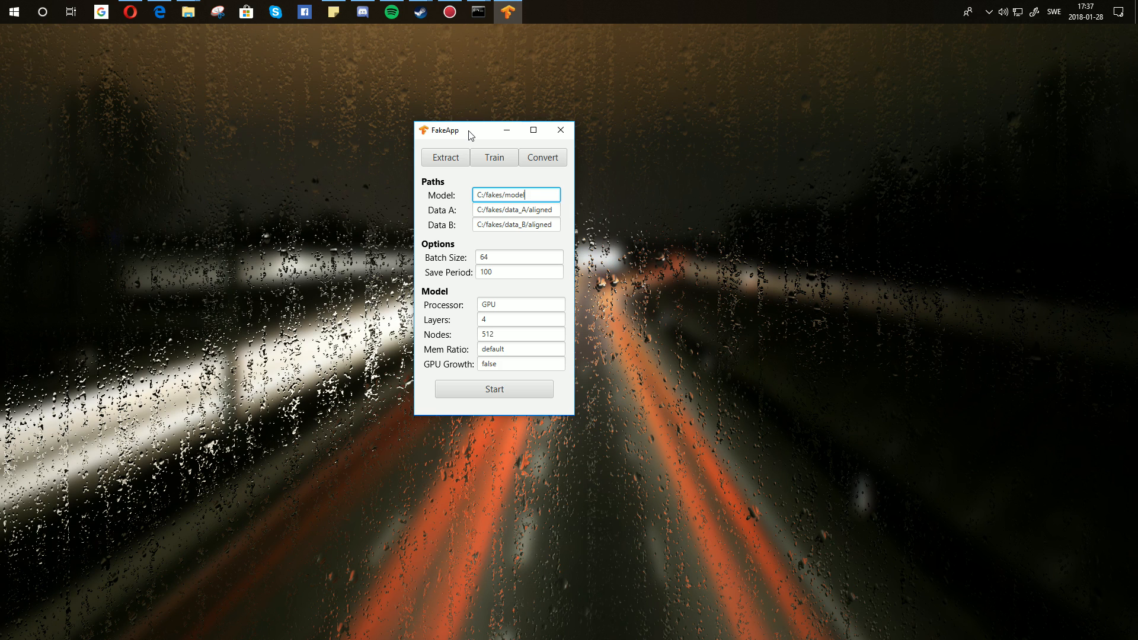
drag(471, 136, 549, 150)
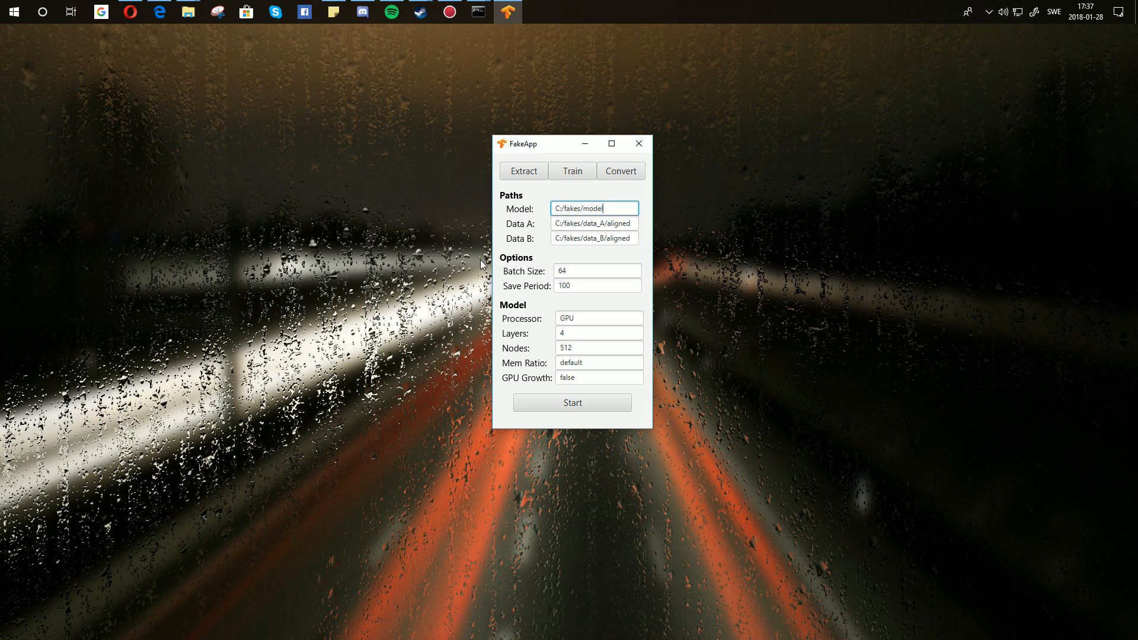
double_click(560, 347)
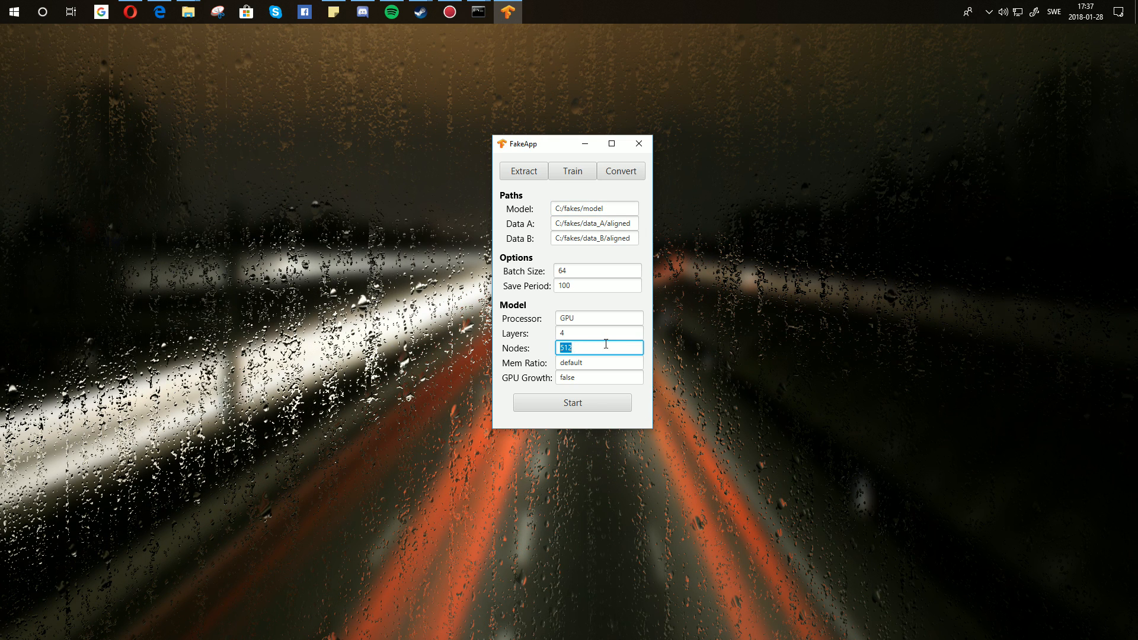
click(561, 348)
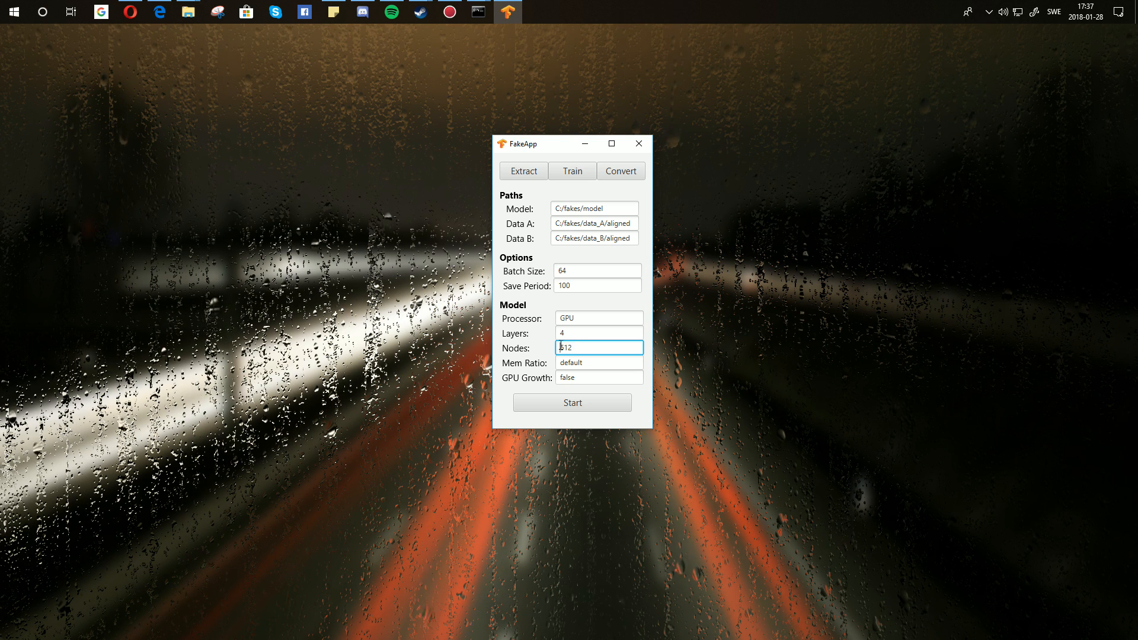
drag(563, 144, 482, 124)
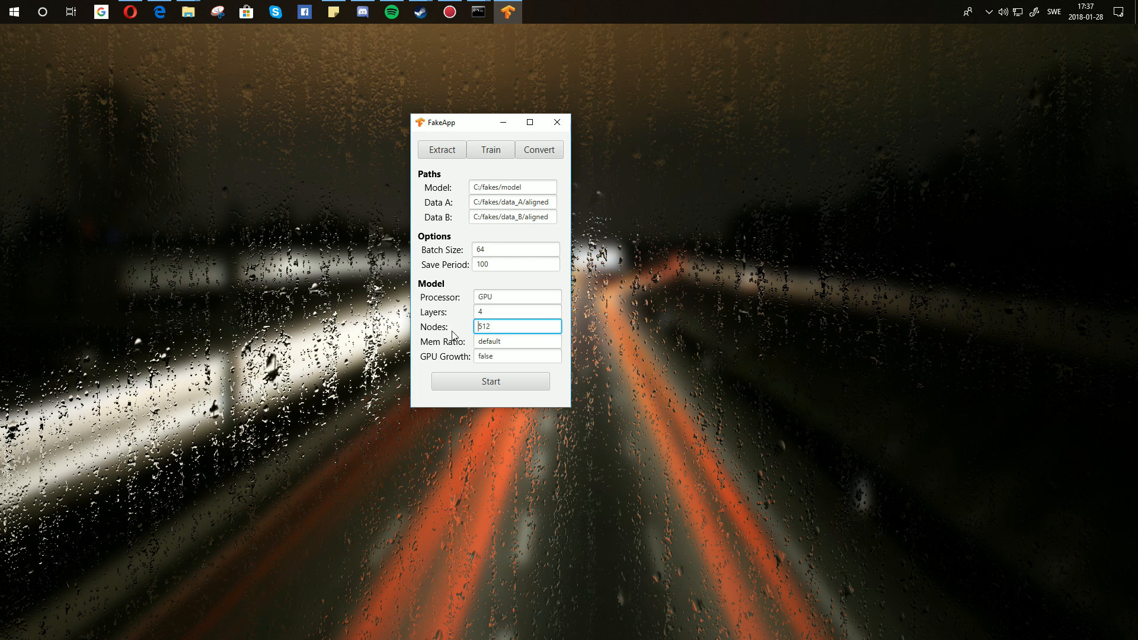
double_click(483, 326)
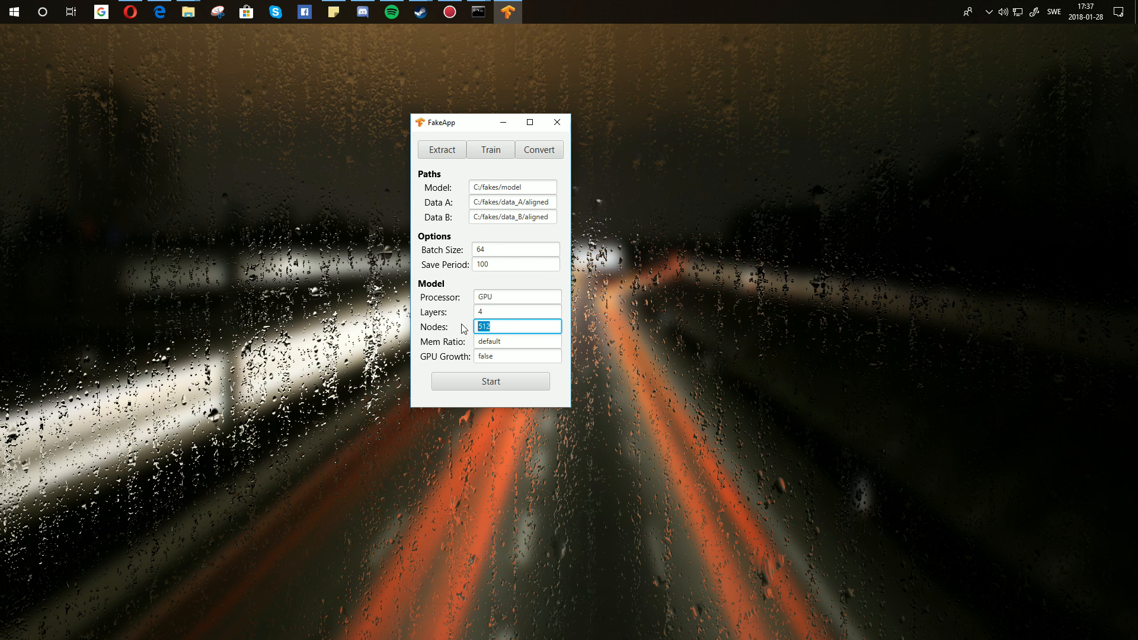
click(474, 326)
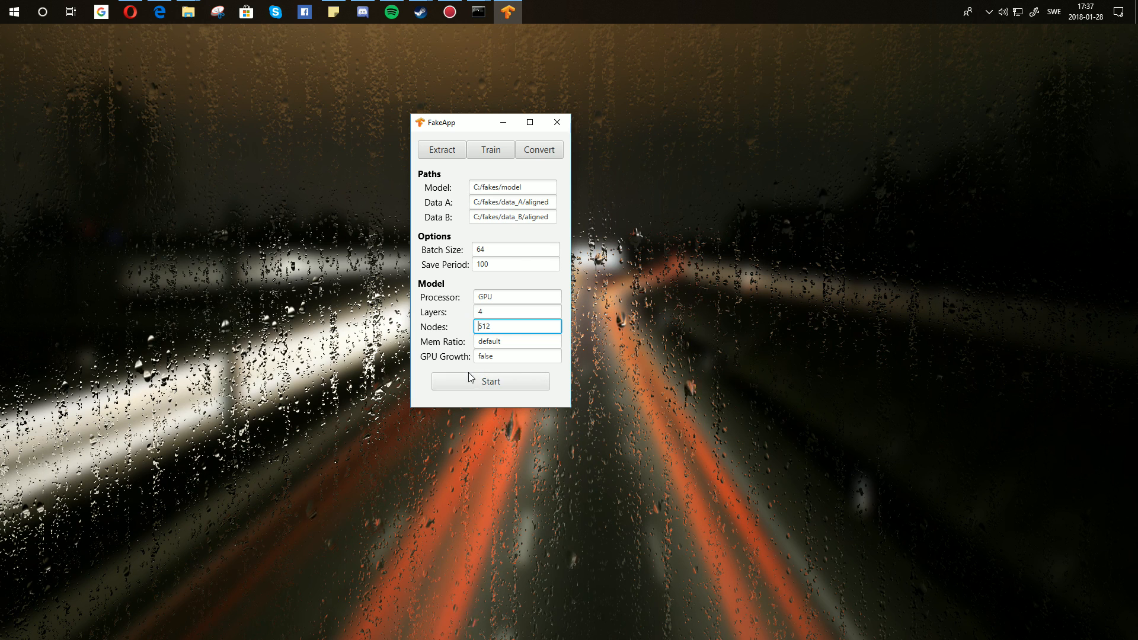
Start the model training, minimize FakeApp and move the training console aside.
click(500, 383)
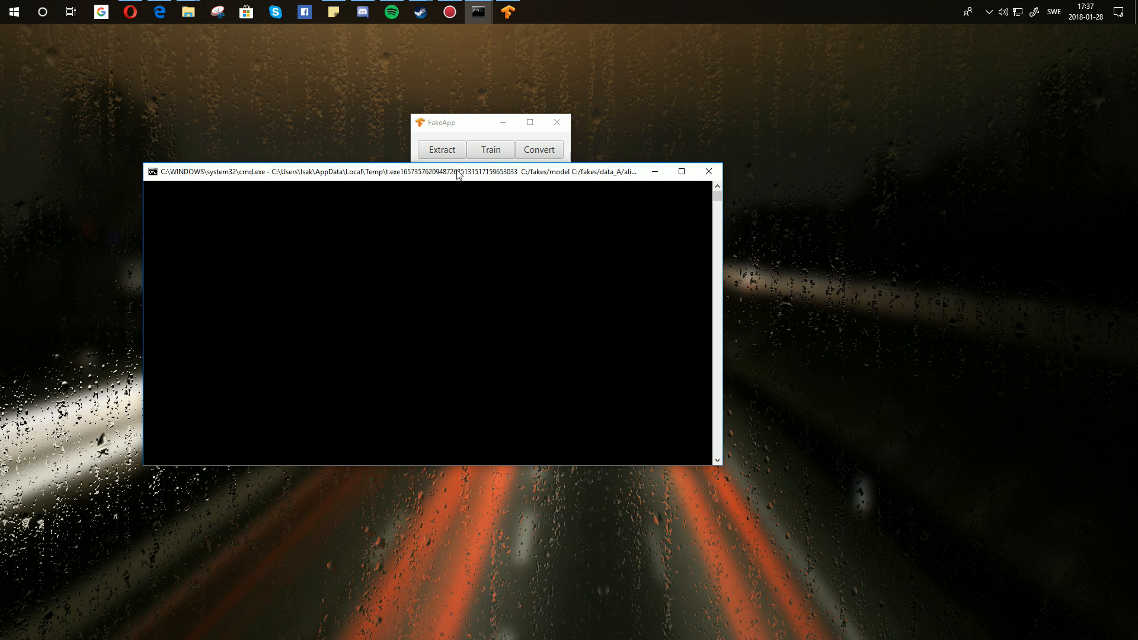
drag(484, 169, 598, 177)
click(503, 122)
mouse_move(460, 183)
mouse_down()
mouse_move(483, 168)
mouse_move(466, 181)
mouse_up()
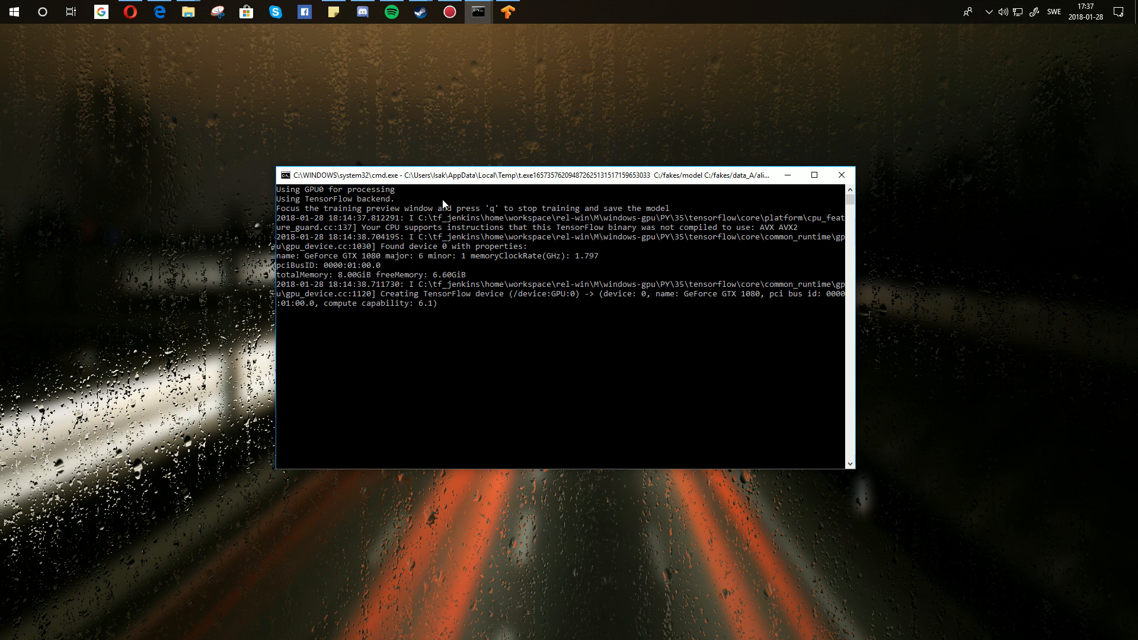
drag(446, 175, 266, 169)
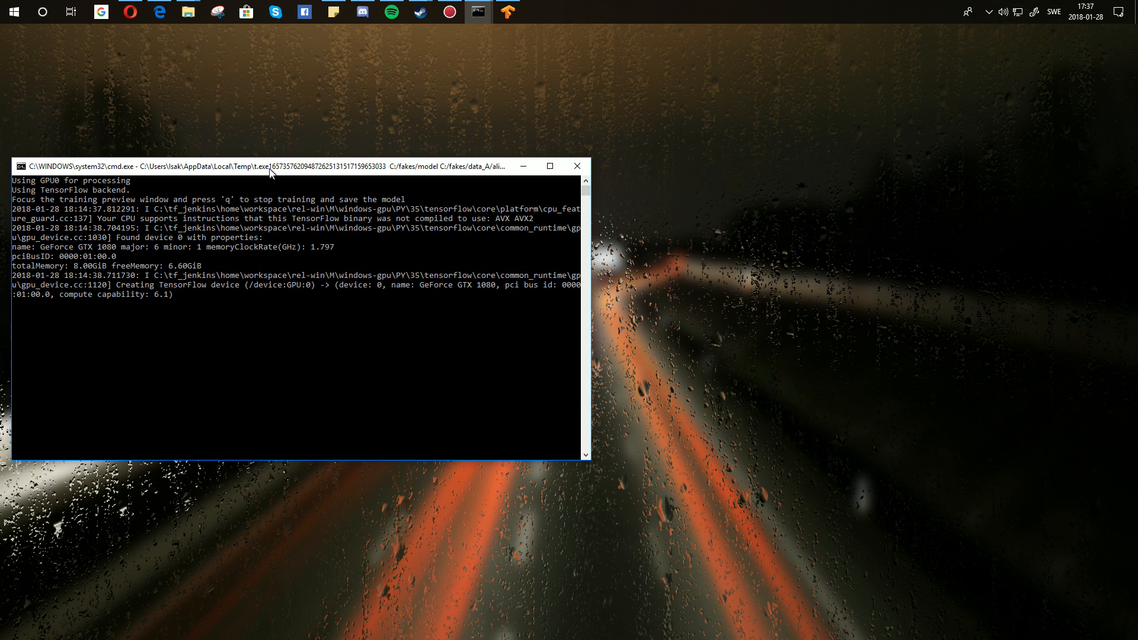
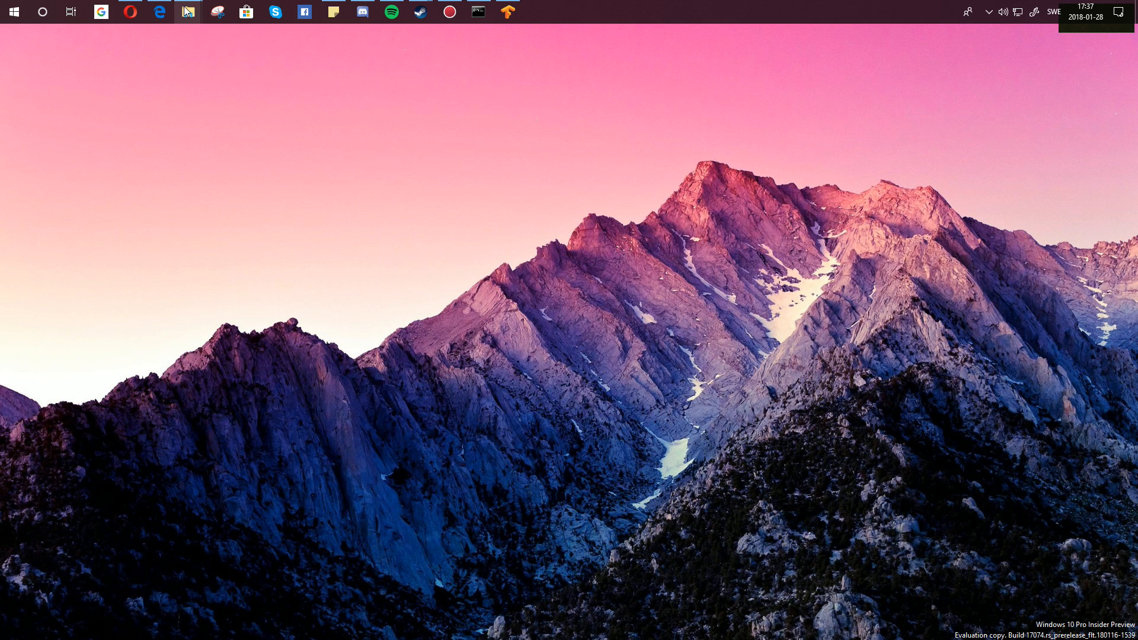
Create a folder named model in C:\fakes, next to data_A and data_B.
mouse_move(187, 12)
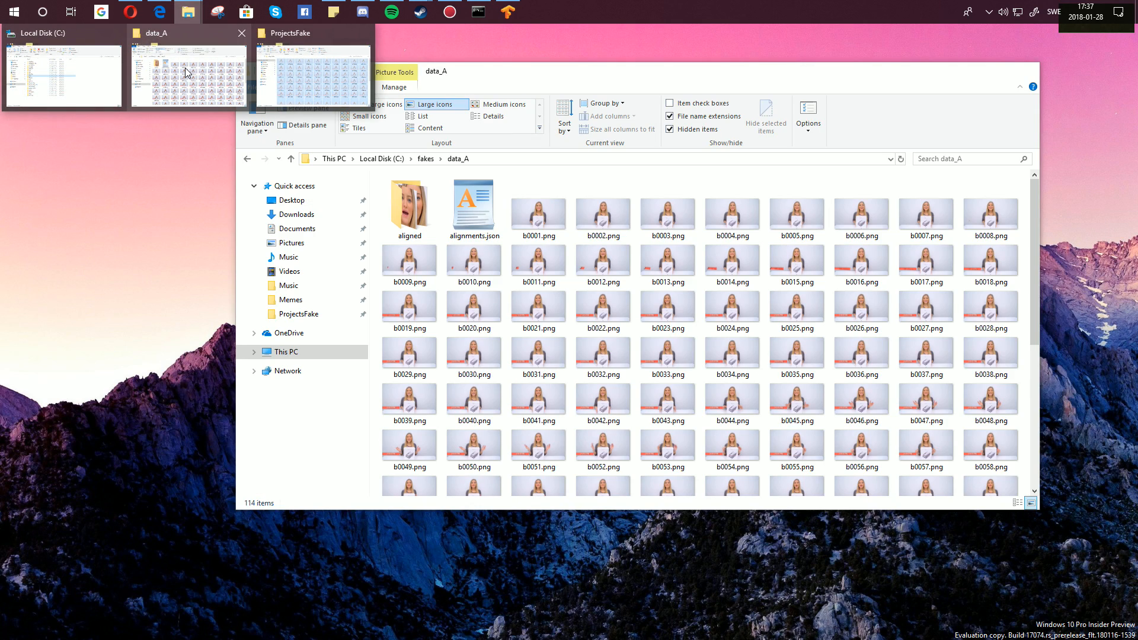
click(187, 73)
click(424, 158)
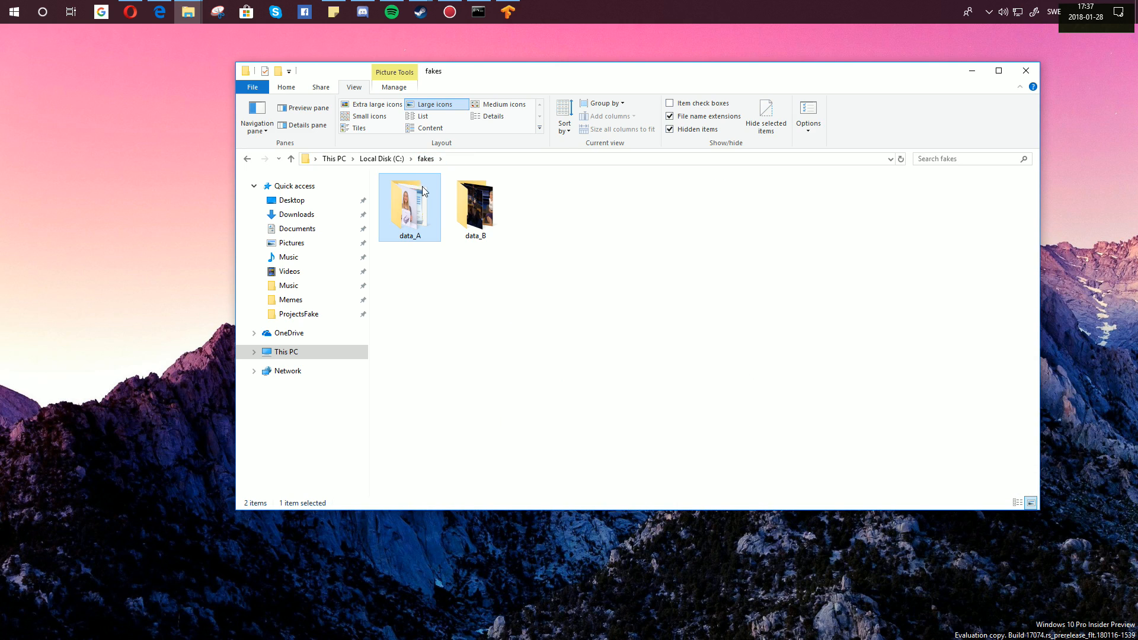
click(425, 160)
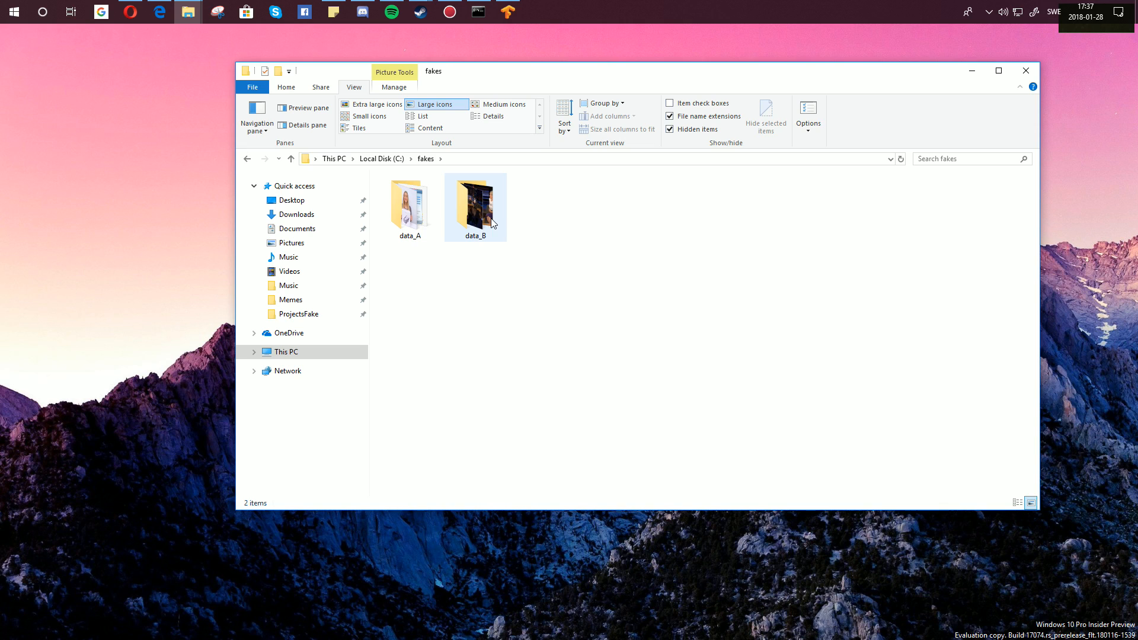
right_click(546, 300)
mouse_move(476, 441)
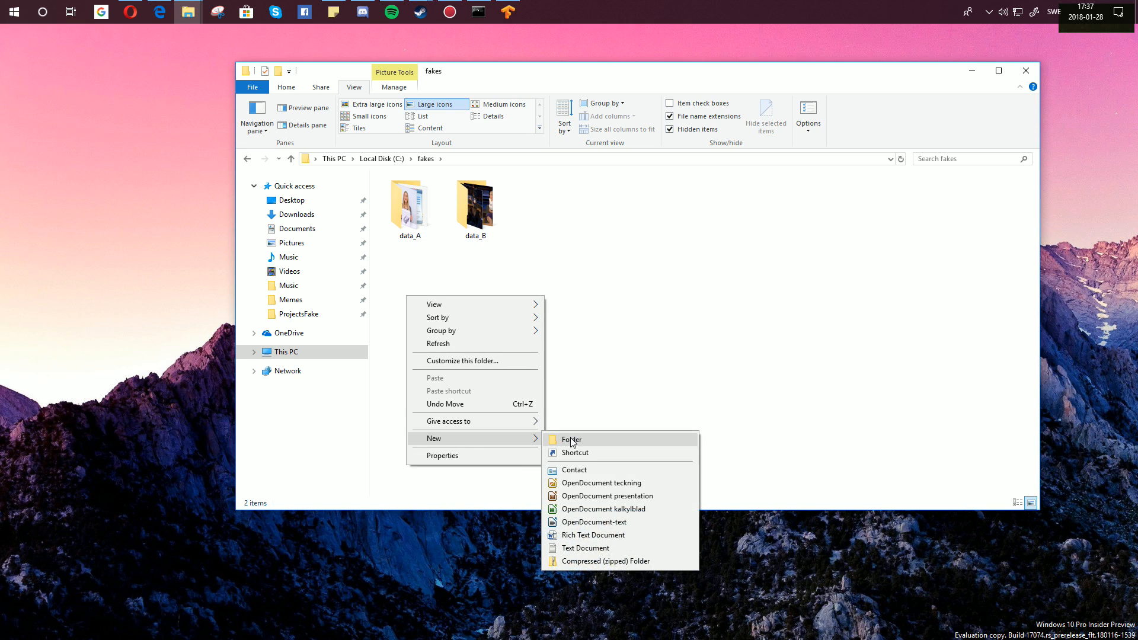
click(578, 439)
key(Return)
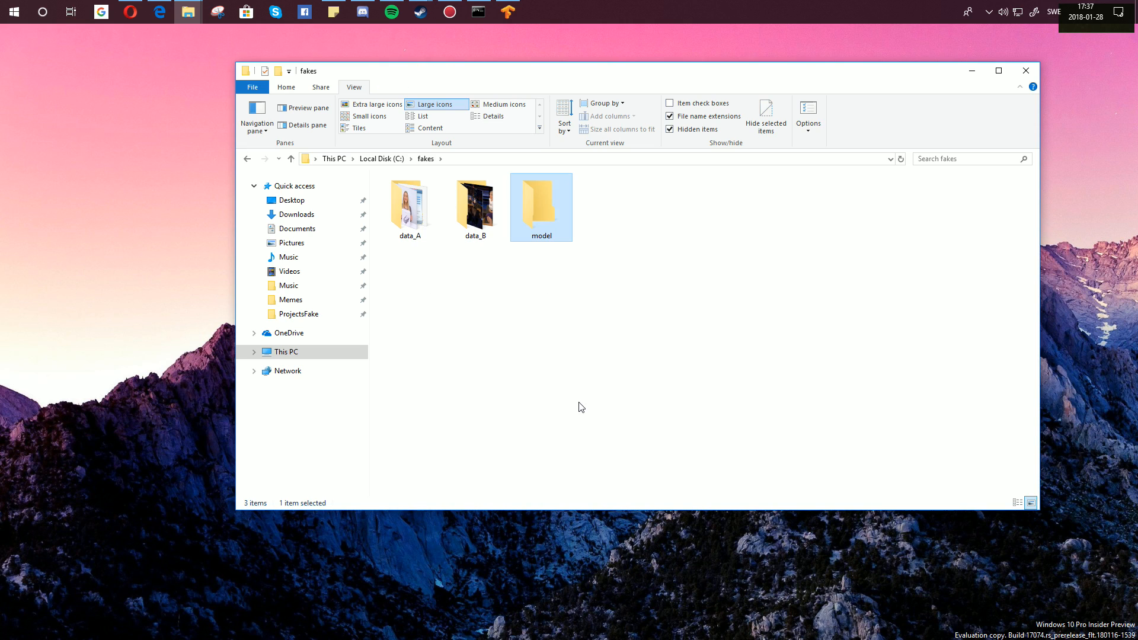
click(529, 323)
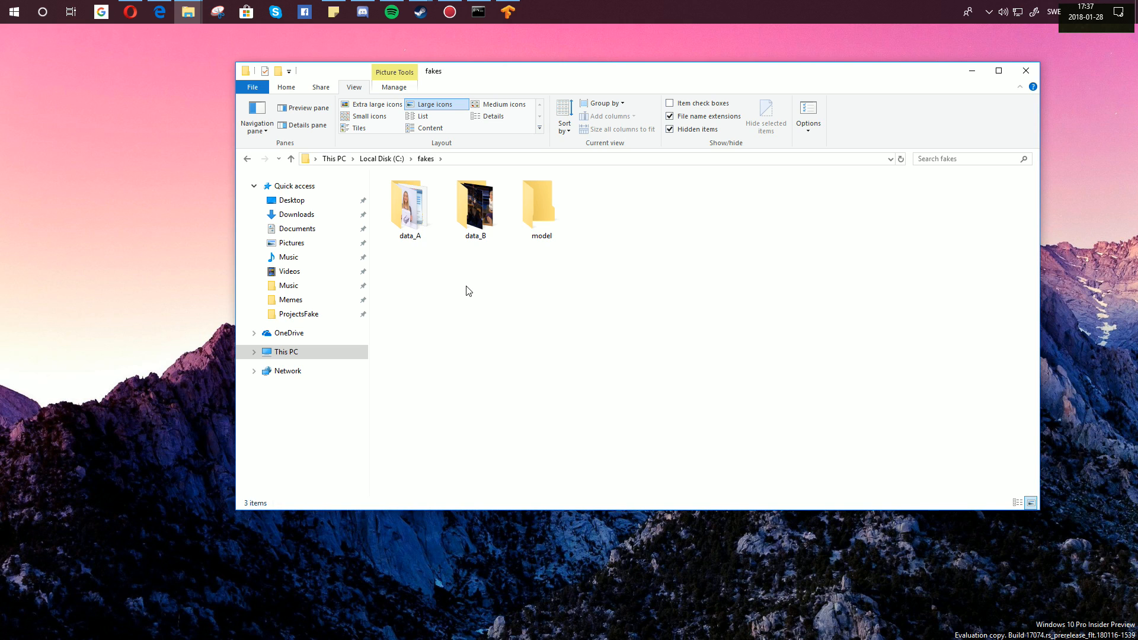
Copy decoder_A.h5, decoder_B.h5 and encoder.h5 from the C:\FakeApp\model folder.
click(381, 159)
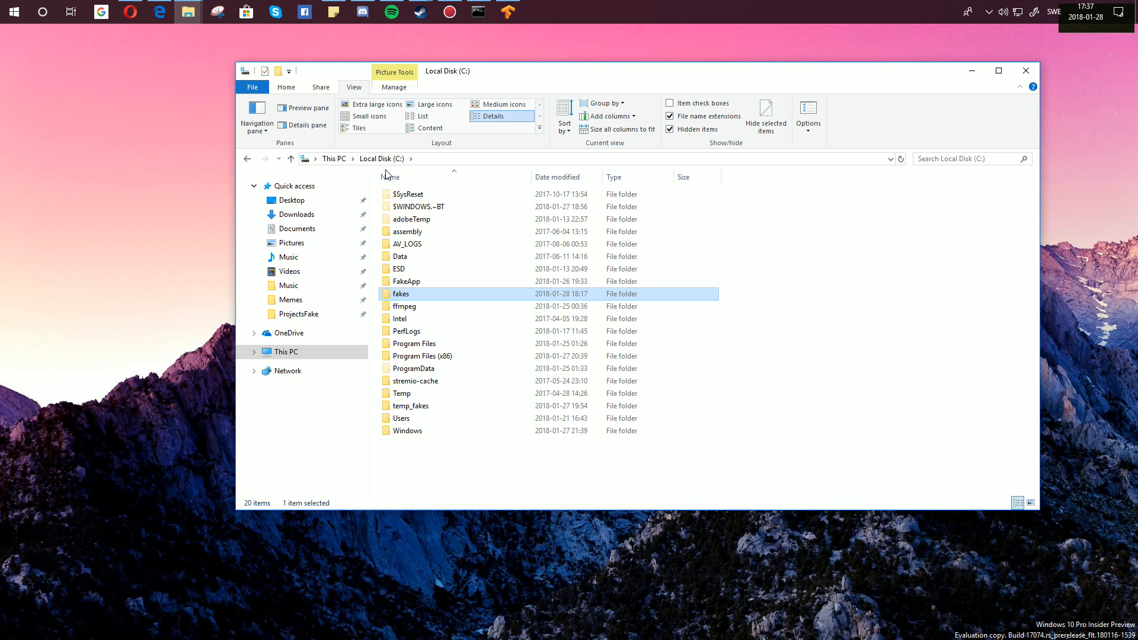
double_click(436, 281)
click(407, 244)
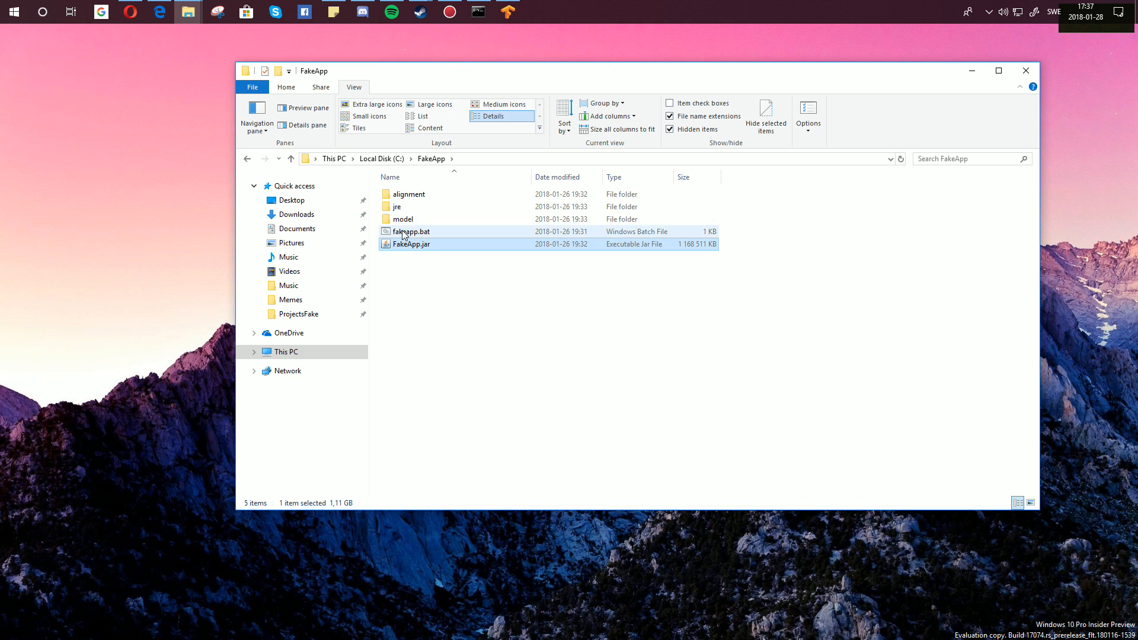
click(413, 267)
click(407, 223)
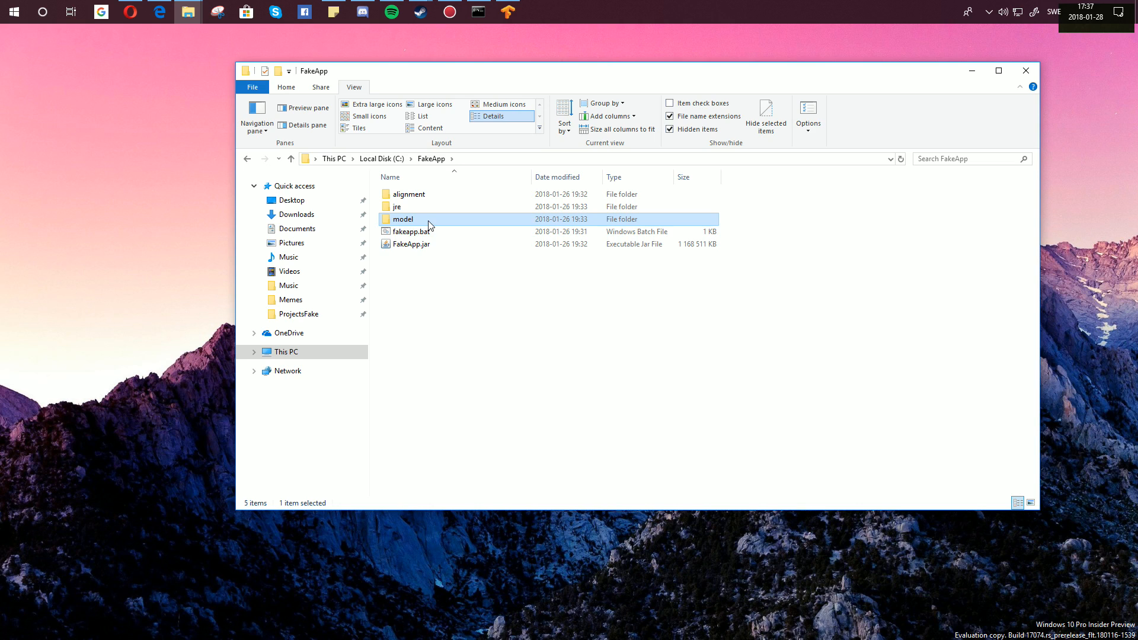
double_click(407, 220)
drag(417, 230, 400, 194)
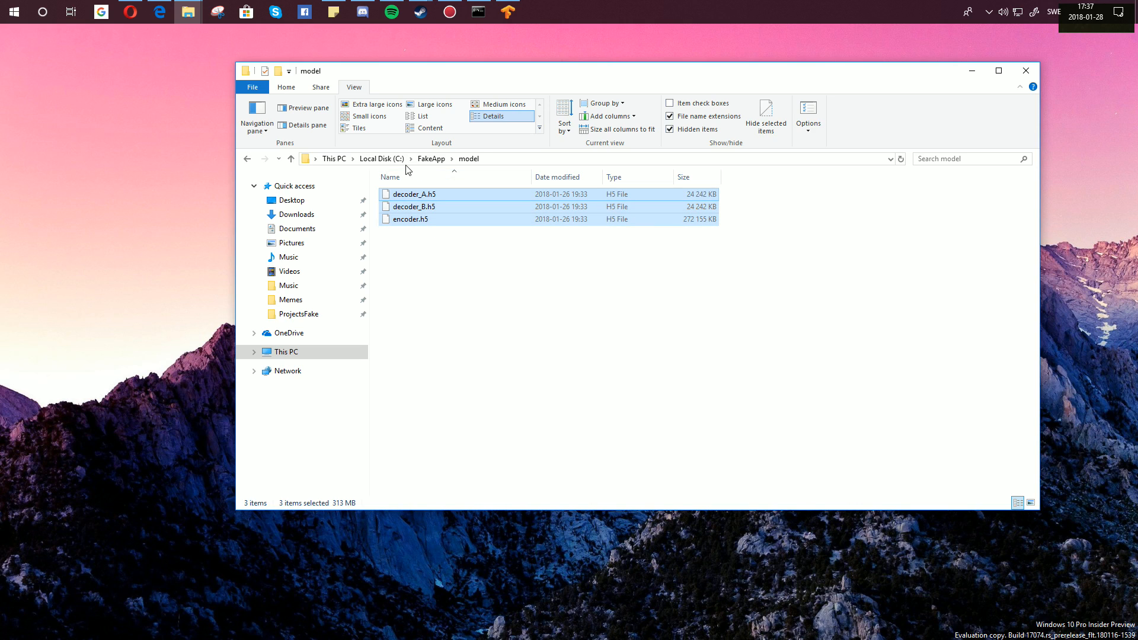
Paste the three copied .h5 model files into C:\fakes\model and minimize the folder window.
click(380, 160)
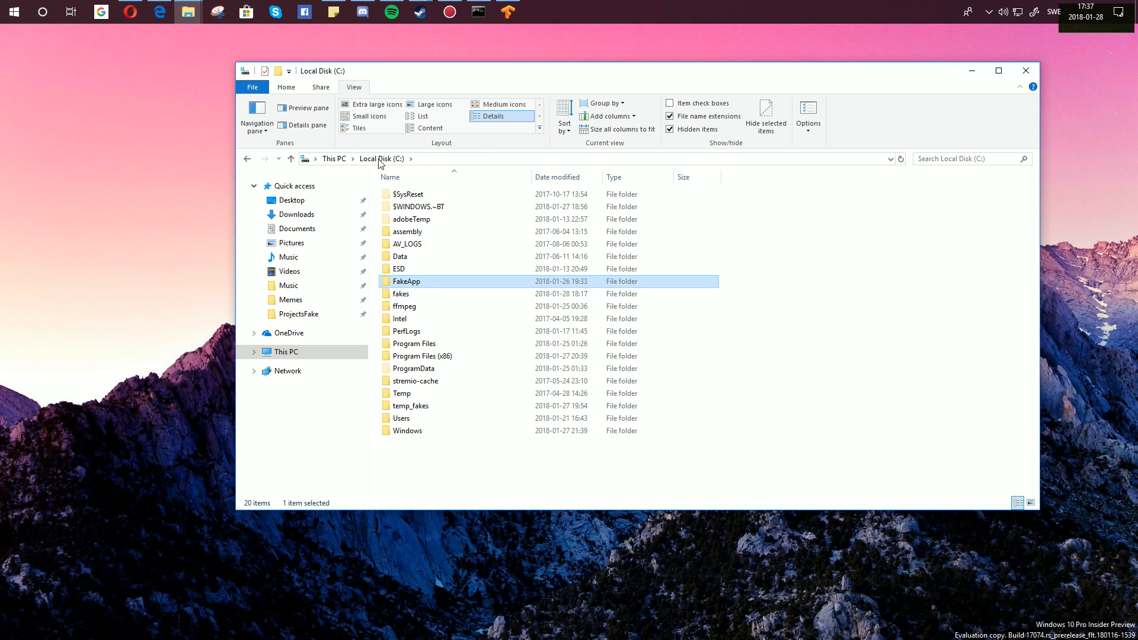
click(422, 294)
double_click(423, 294)
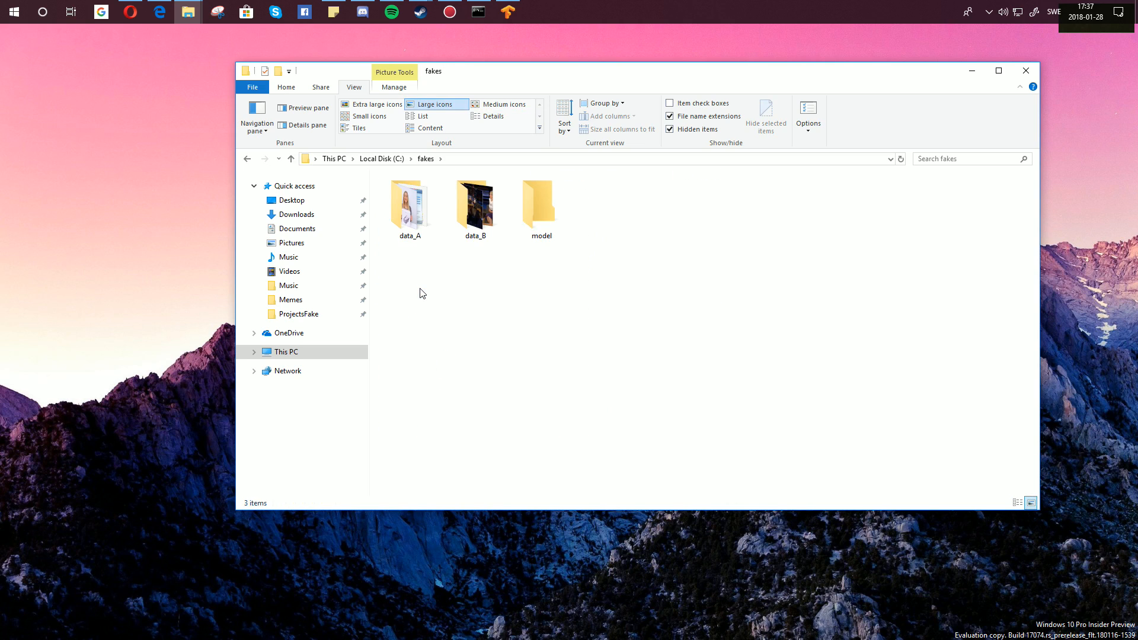
click(535, 219)
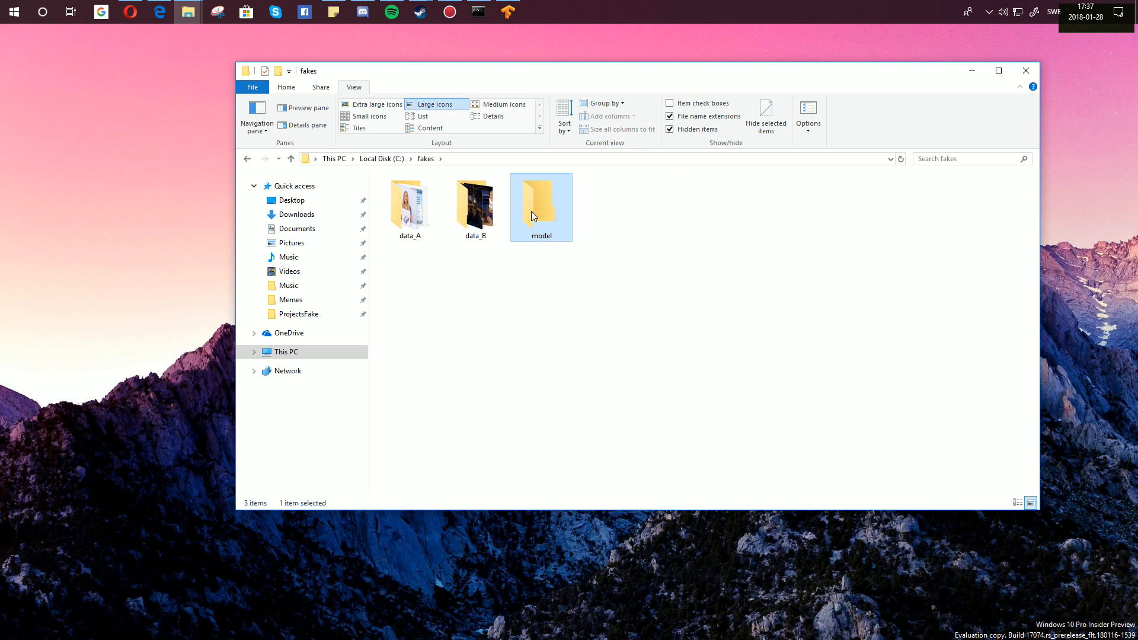
double_click(554, 220)
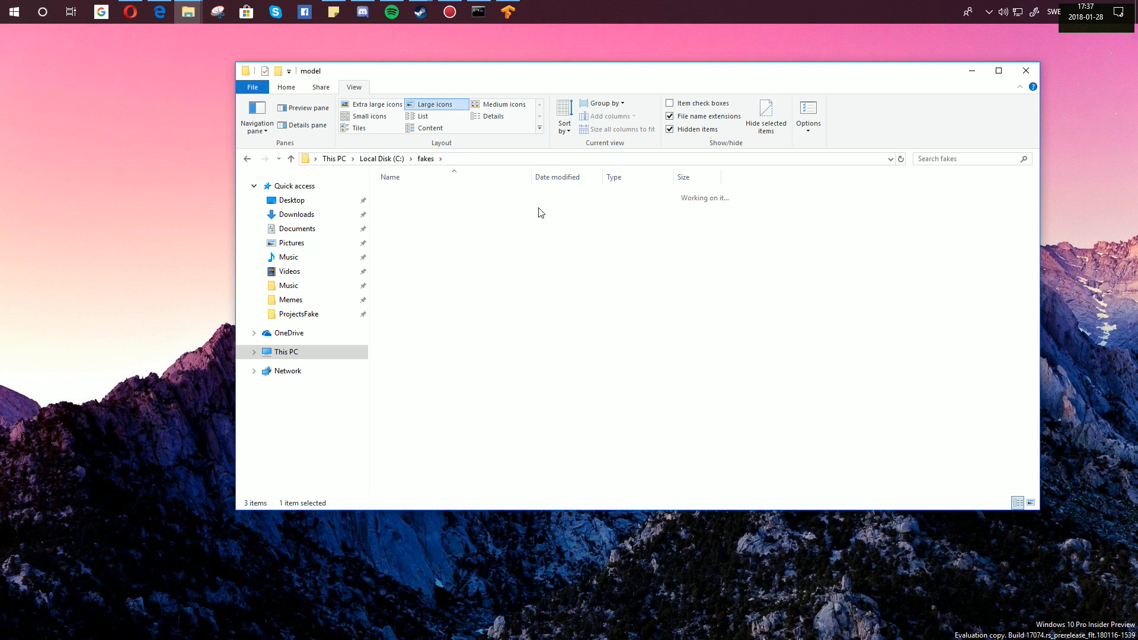
key(ctrl+v)
click(490, 258)
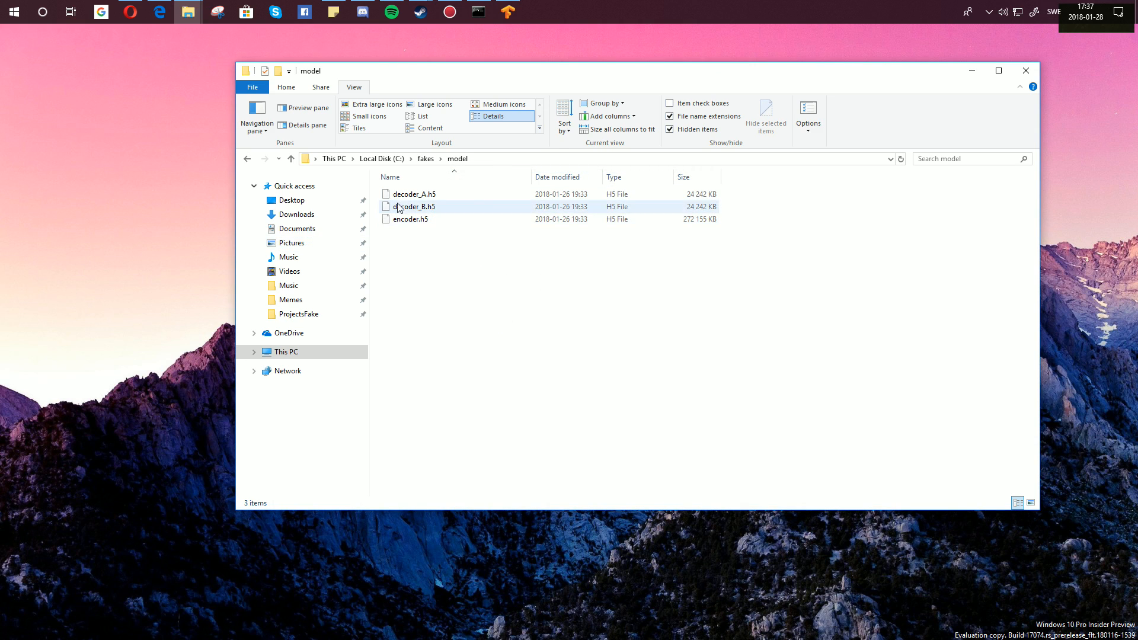
drag(445, 272, 406, 191)
click(433, 262)
click(970, 74)
Start the model training in FakeApp, minimize it and place the console and Training Preview side by side.
click(508, 12)
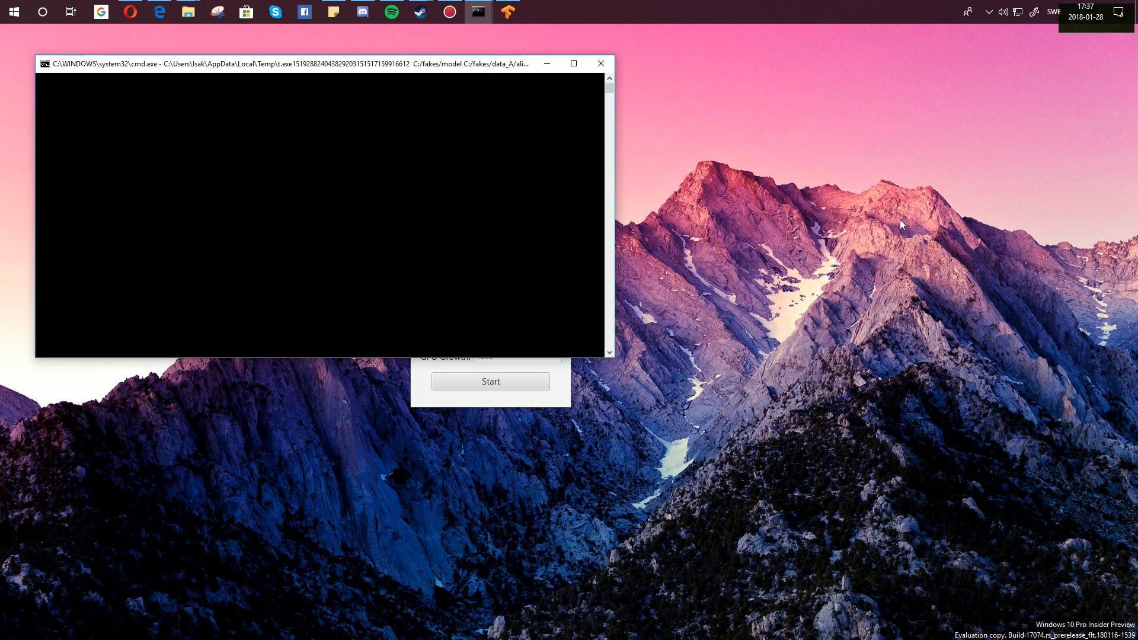
drag(319, 70, 579, 157)
click(505, 126)
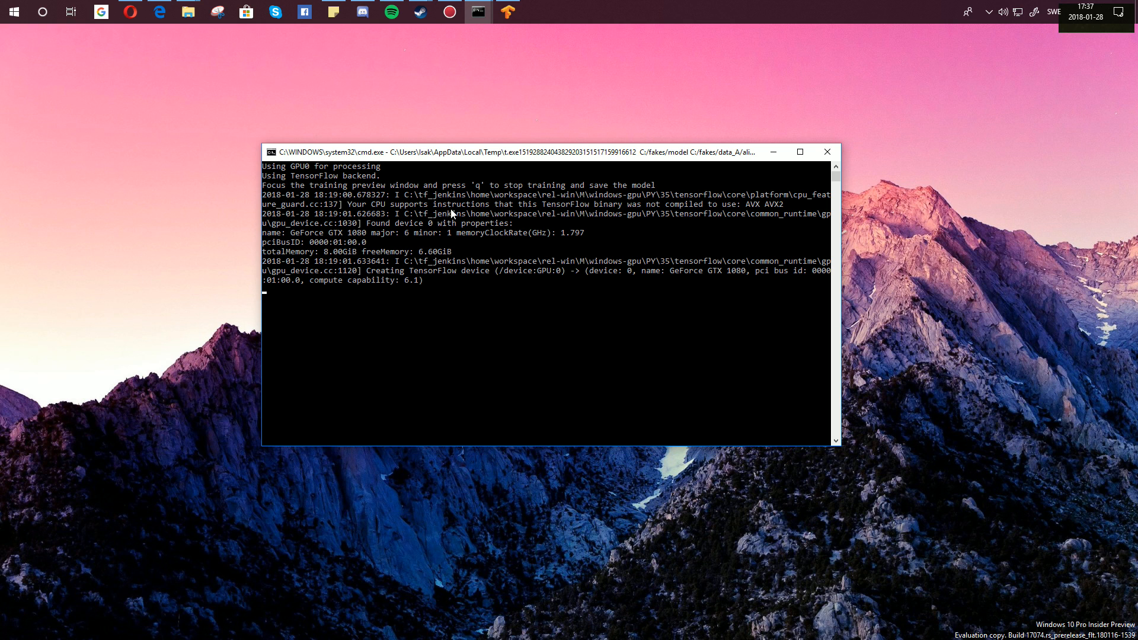
drag(459, 156, 247, 170)
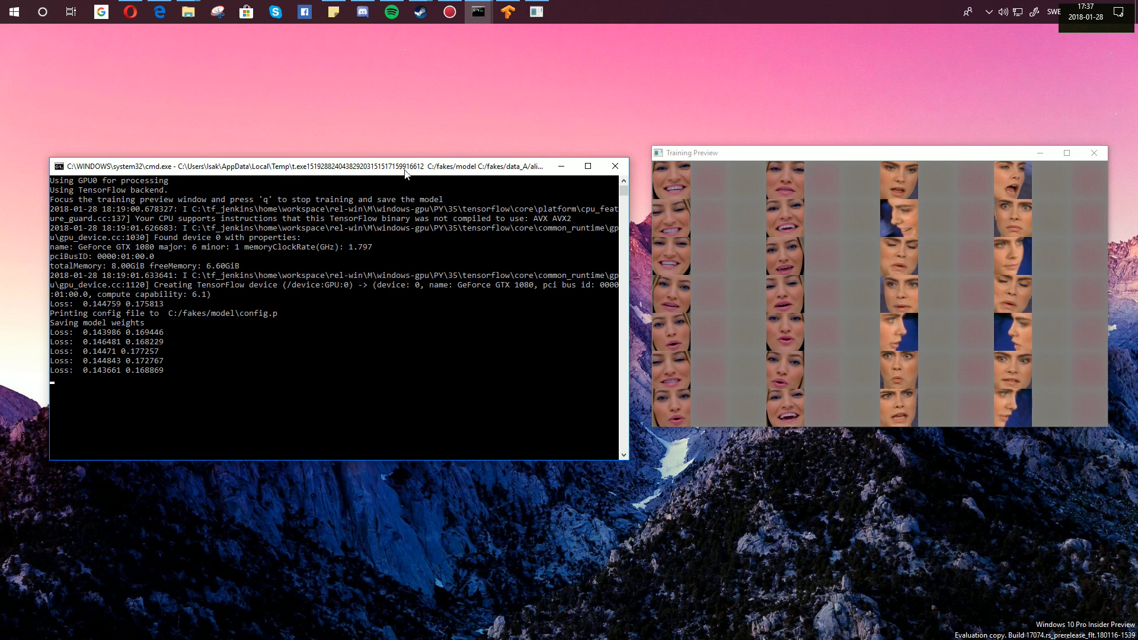
mouse_move(744, 150)
mouse_down()
mouse_move(716, 164)
mouse_move(739, 169)
mouse_up()
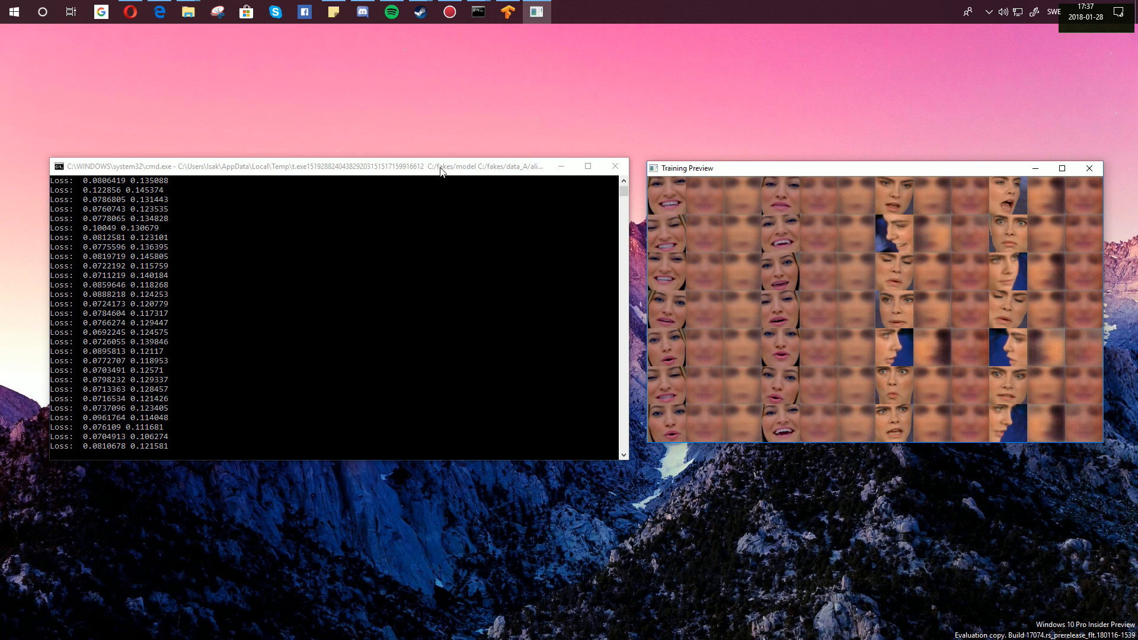
Examine the loss values in the training console, moving it clear of the Training Preview.
drag(415, 168, 751, 167)
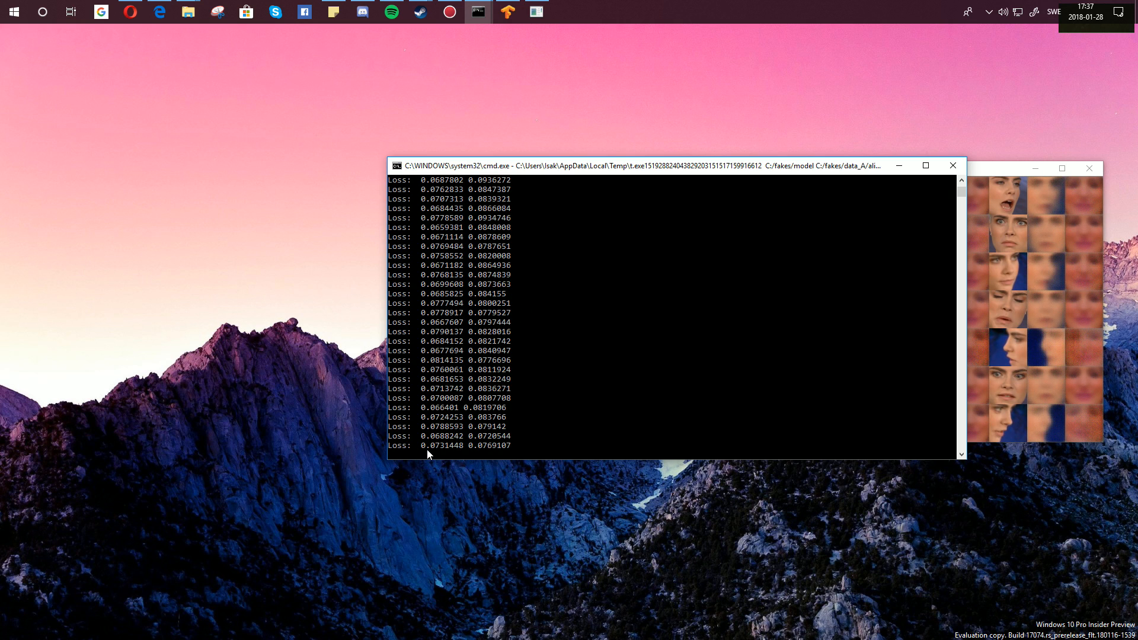
drag(643, 173, 240, 192)
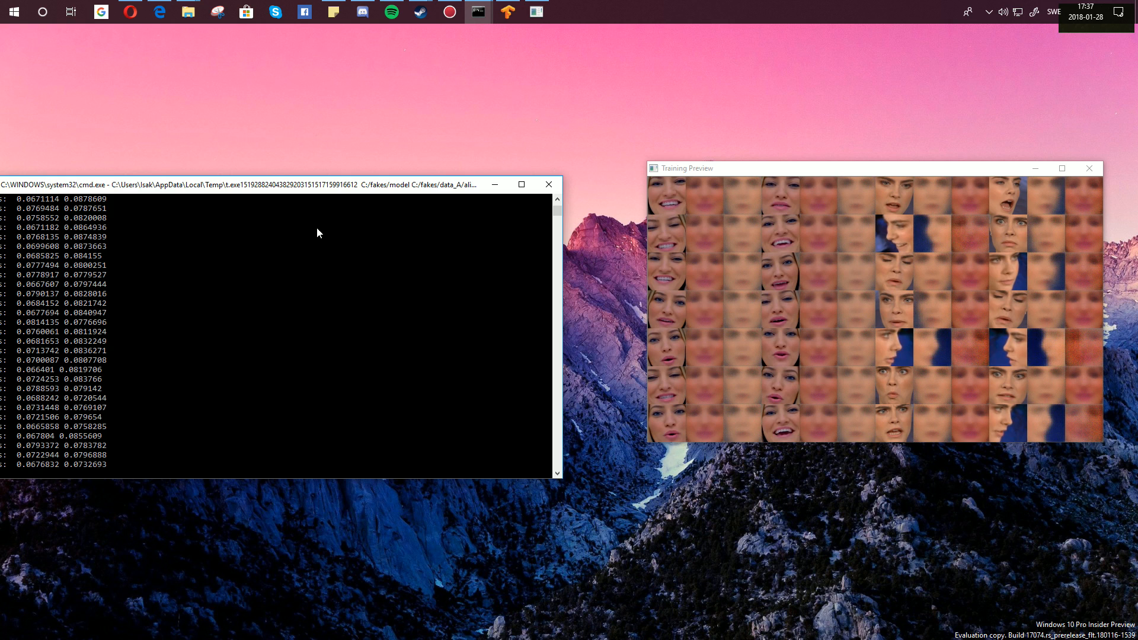
drag(302, 185, 477, 169)
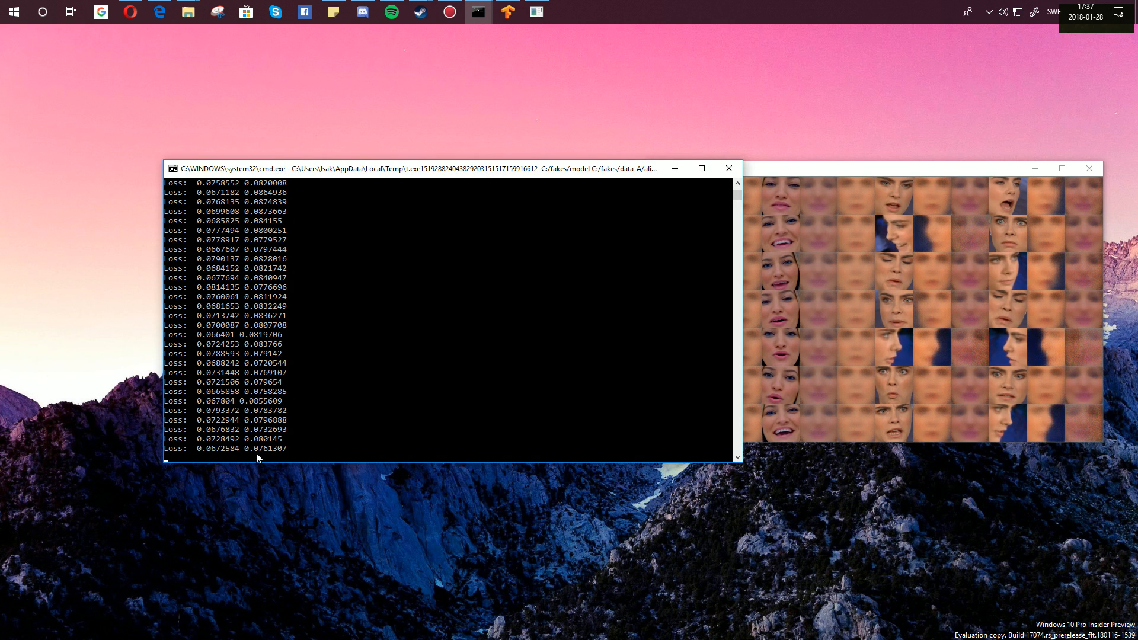
drag(356, 168, 264, 154)
drag(501, 159, 786, 173)
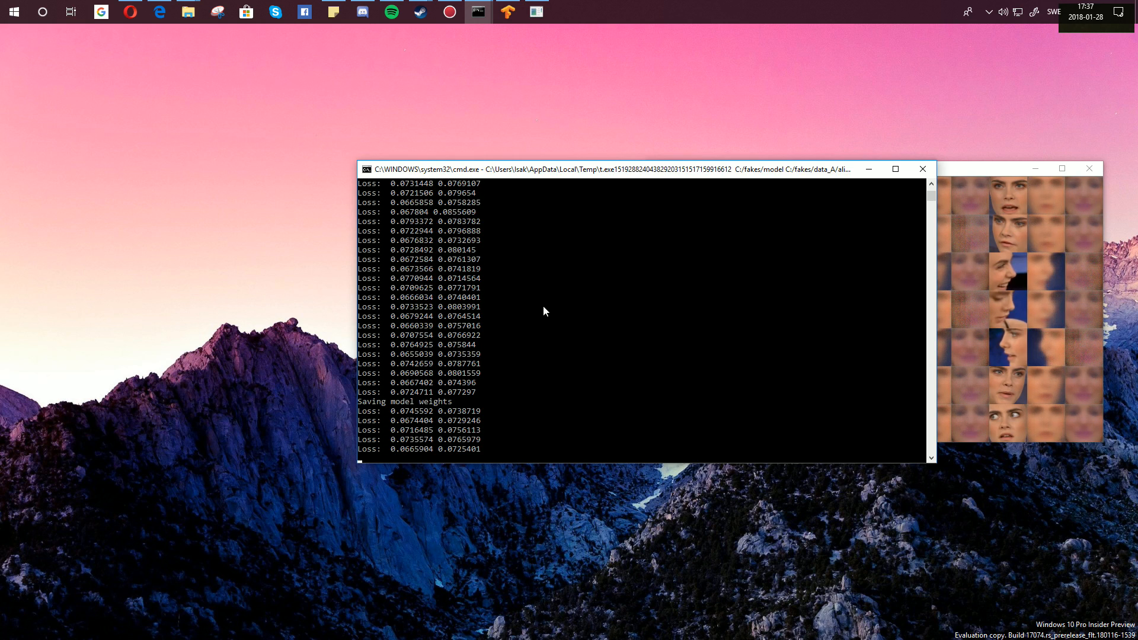
drag(692, 173, 418, 77)
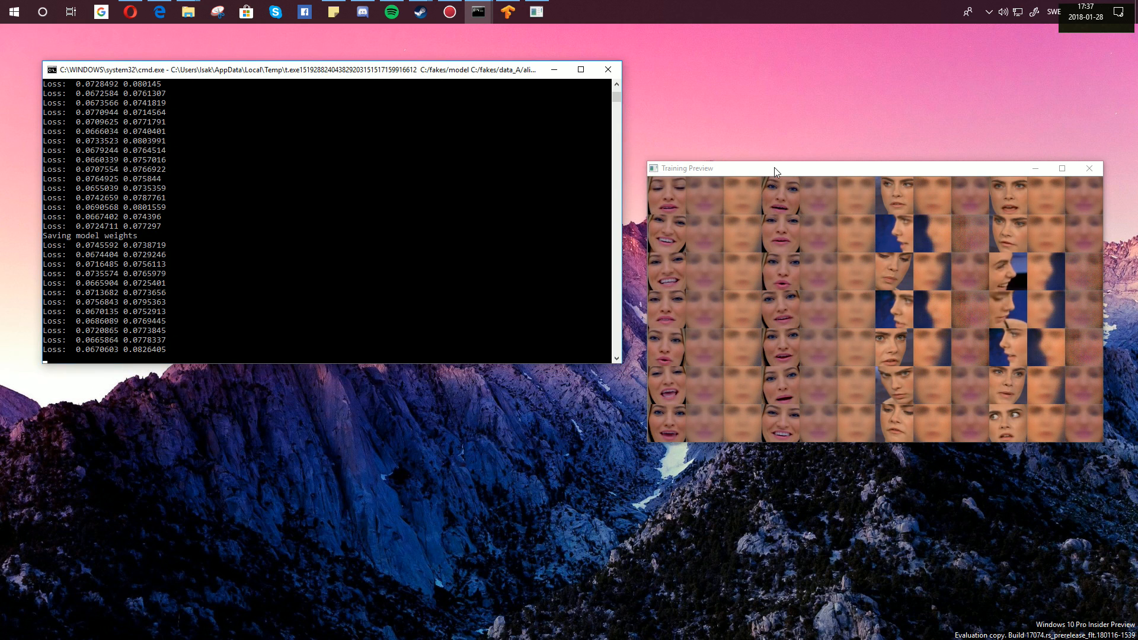
Stop the training from the Training Preview window and check in the console that the model weights are saved.
drag(774, 167, 751, 145)
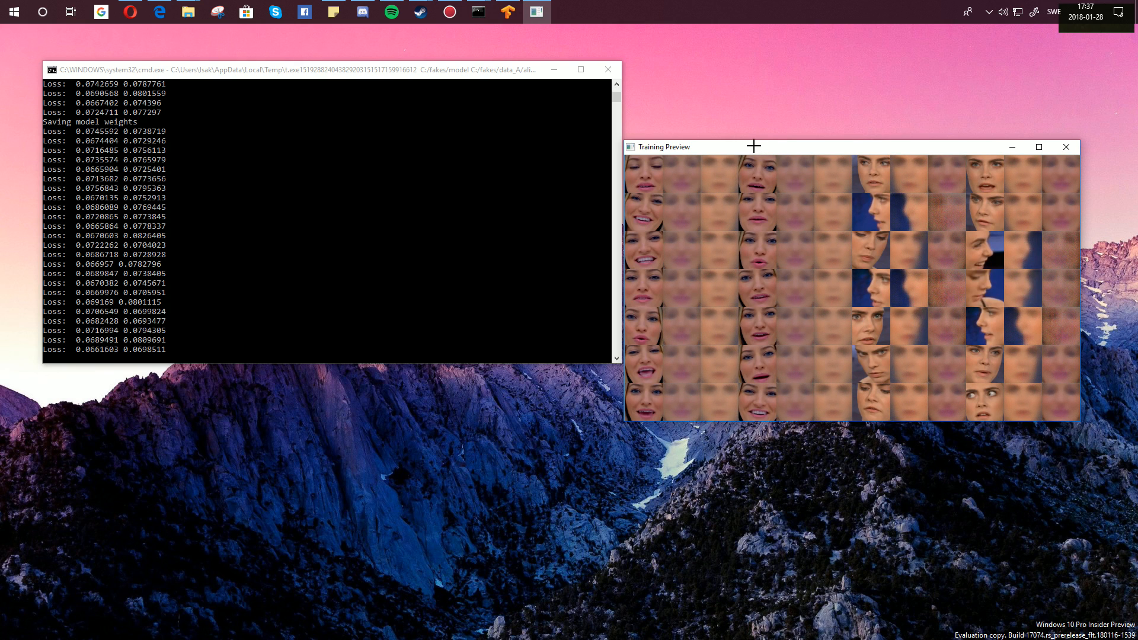
drag(768, 152, 802, 138)
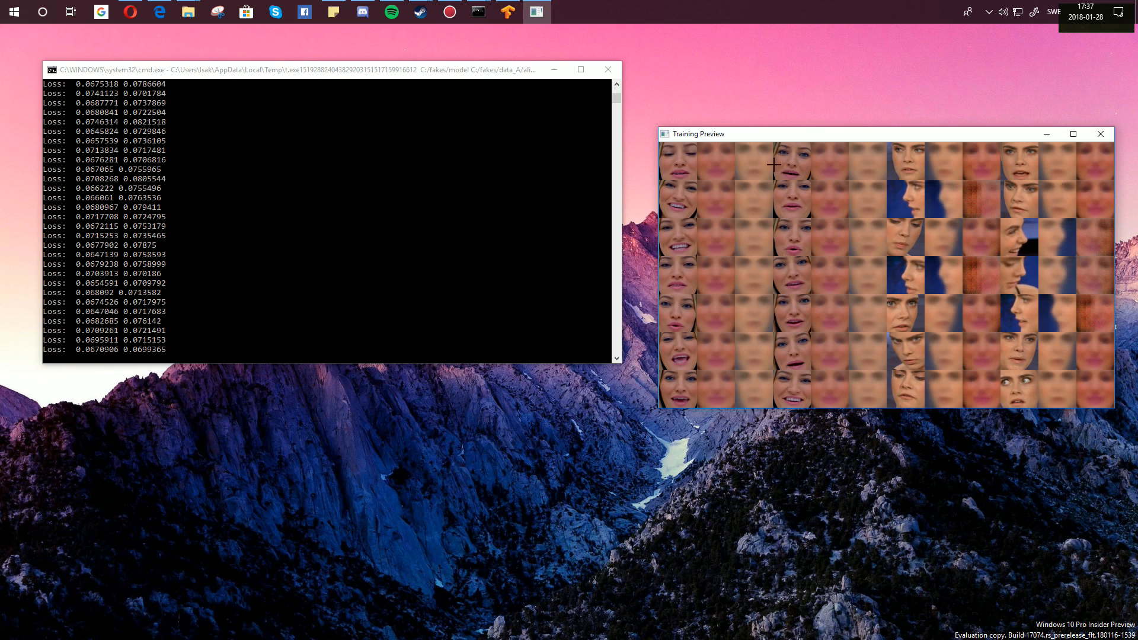
drag(756, 137, 778, 116)
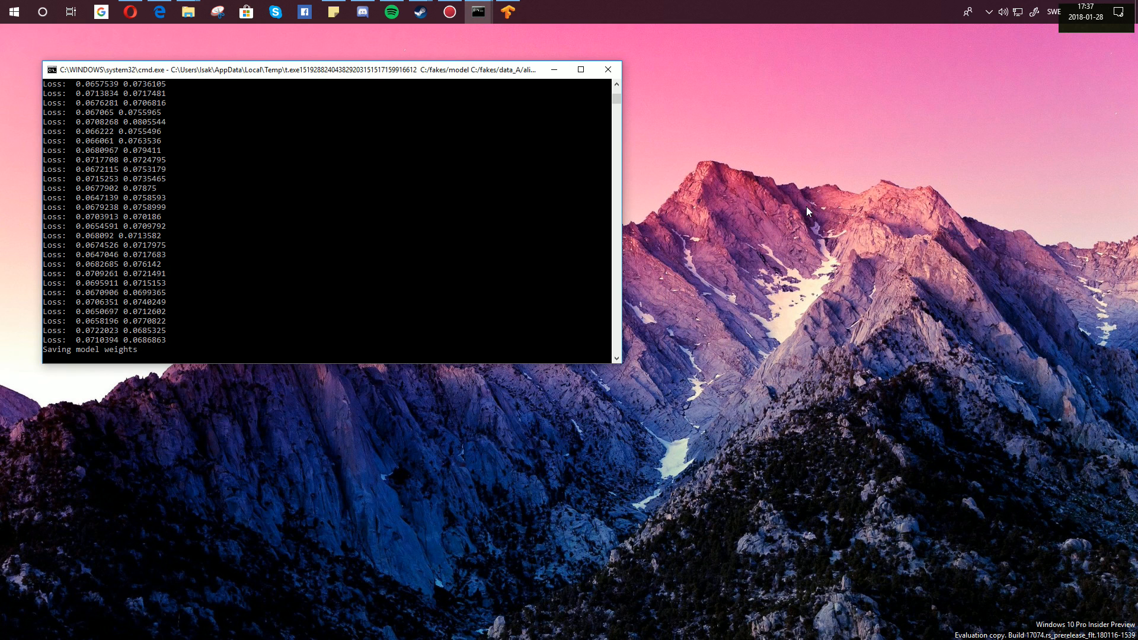
drag(397, 73, 583, 105)
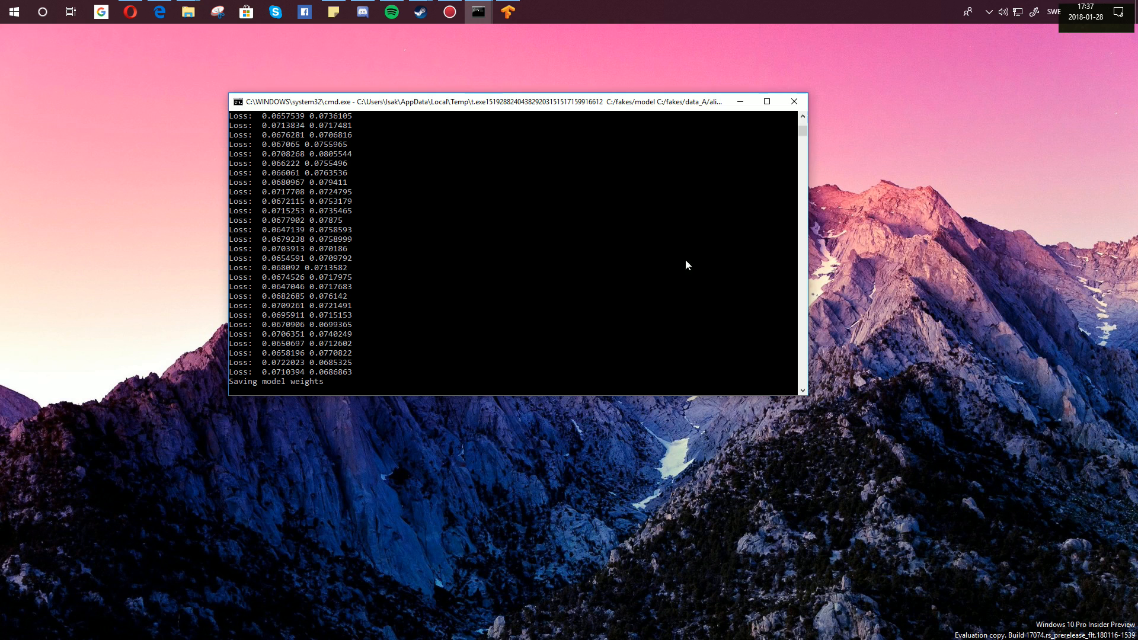
drag(231, 382, 322, 384)
click(355, 384)
Bring FakeApp back up and show its conversion settings.
click(513, 19)
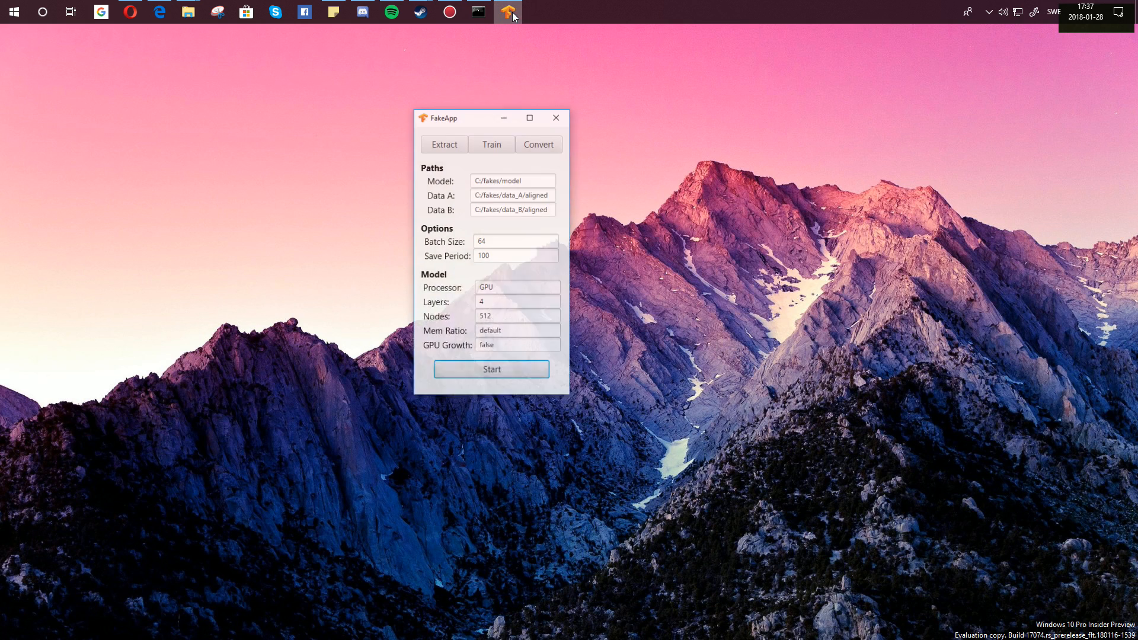
drag(473, 127, 540, 121)
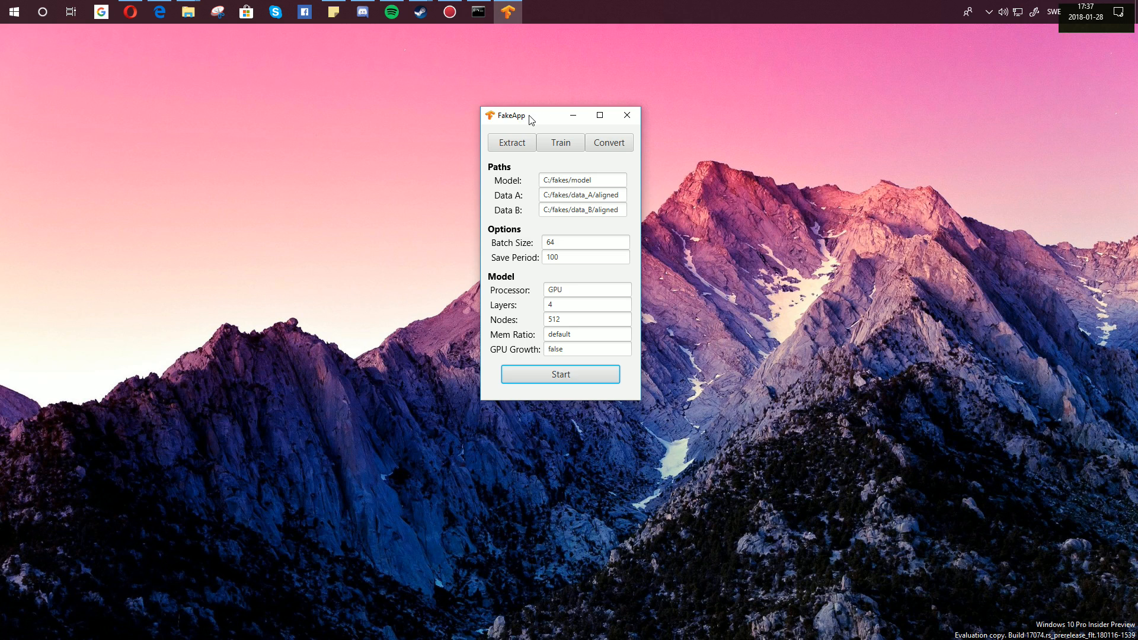
click(620, 146)
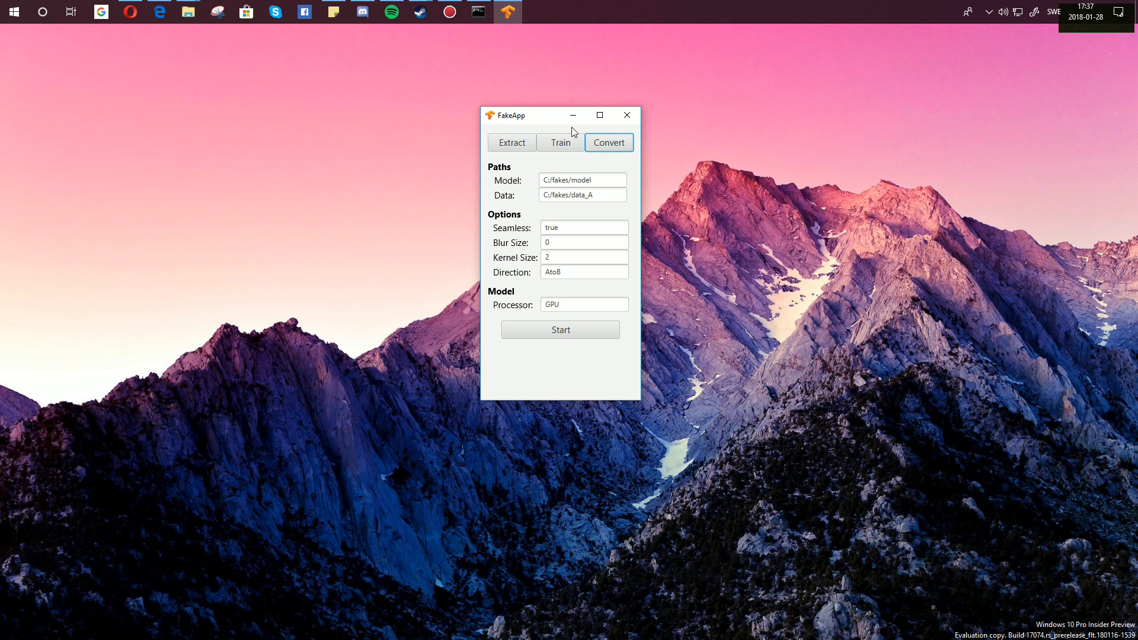
drag(533, 122, 536, 141)
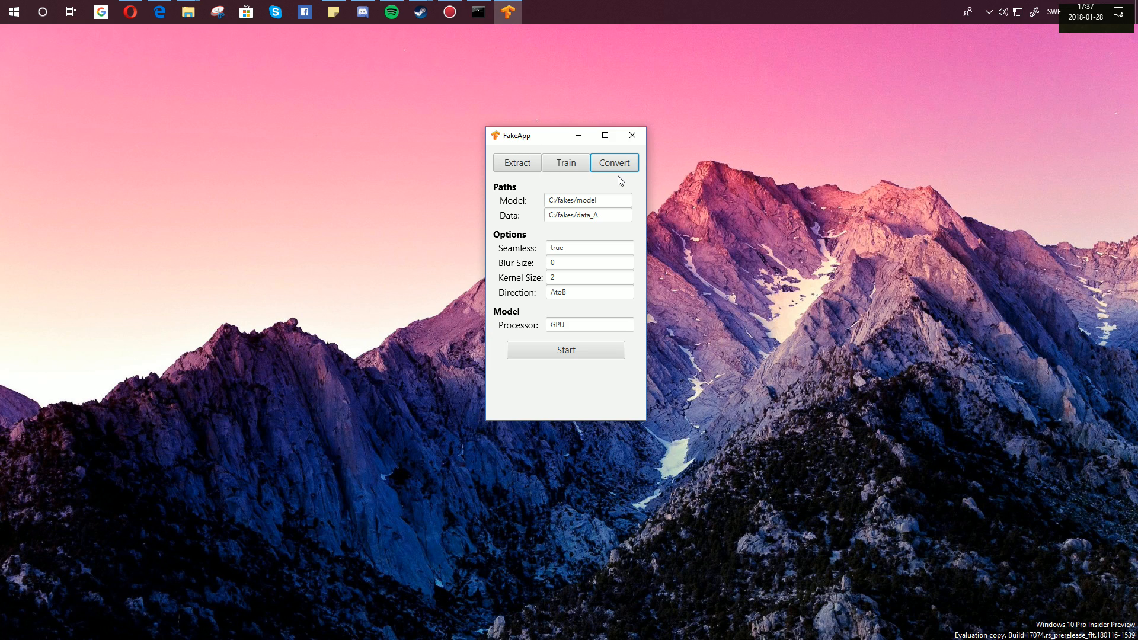
Start the conversion with model path C:/fakes/model, data path C:/fakes/data_A and Seamless set to true.
drag(605, 199, 538, 199)
click(583, 200)
drag(599, 214, 598, 214)
click(597, 214)
double_click(597, 214)
click(597, 214)
click(598, 214)
double_click(597, 215)
click(598, 214)
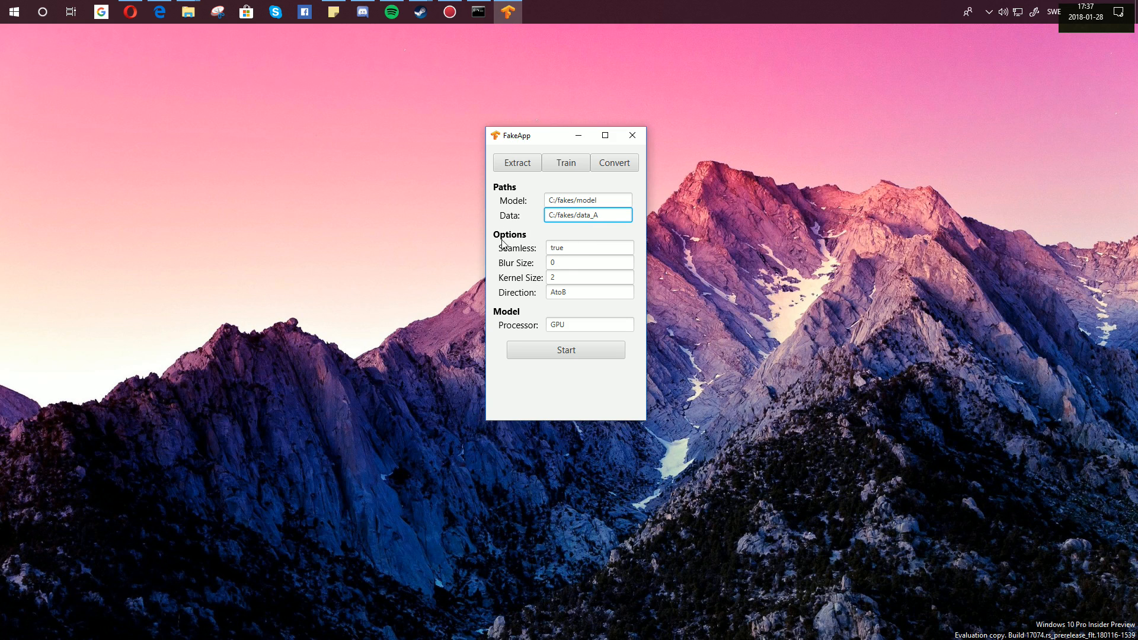
key(Tab)
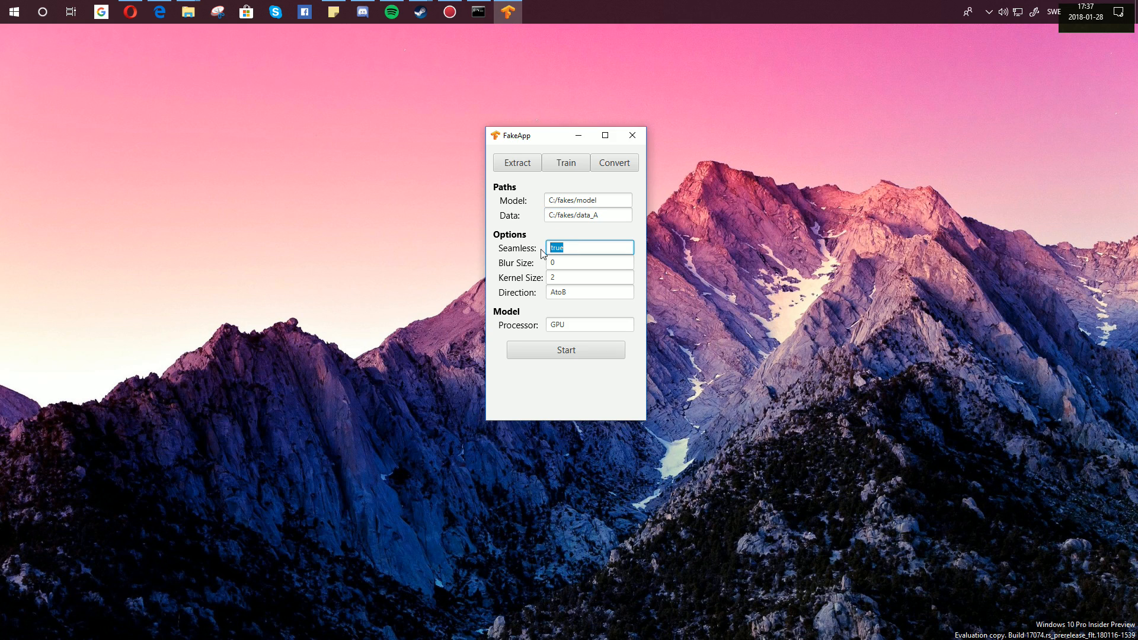
click(568, 249)
click(562, 351)
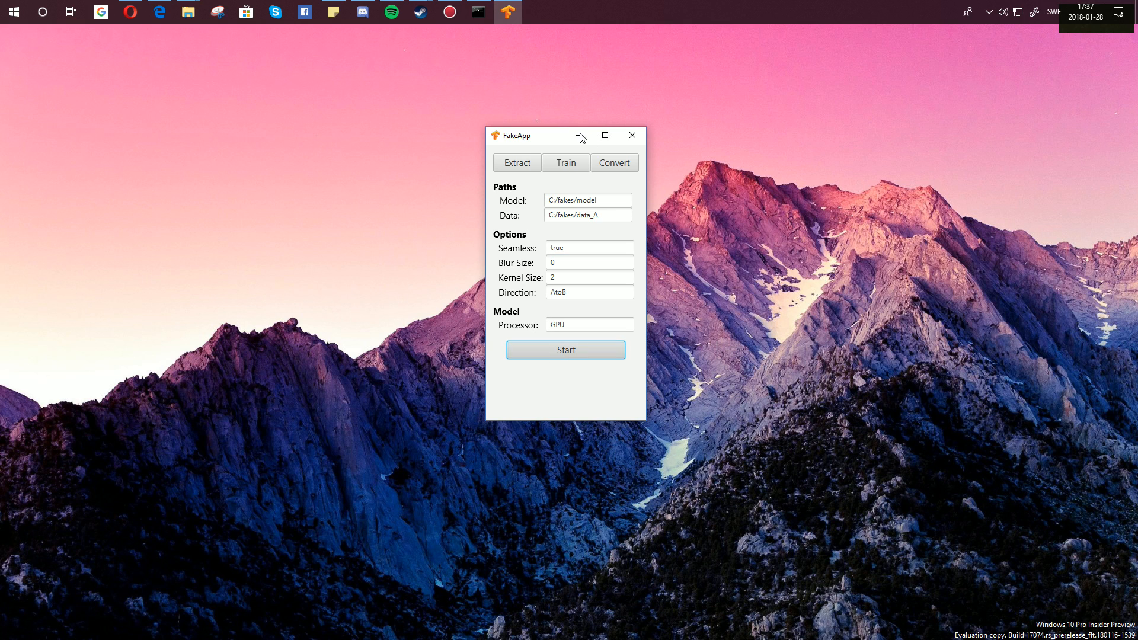
Move the conversion console clear of FakeApp and minimize FakeApp so only the console stays in view.
drag(520, 79, 729, 188)
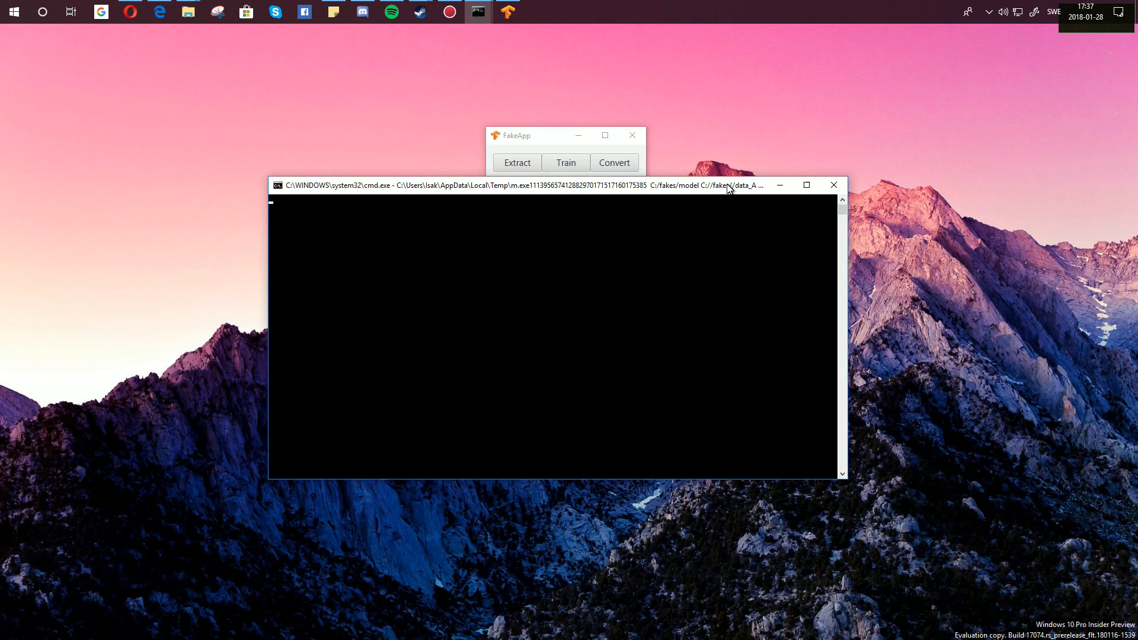
click(579, 135)
drag(563, 194, 539, 160)
click(508, 12)
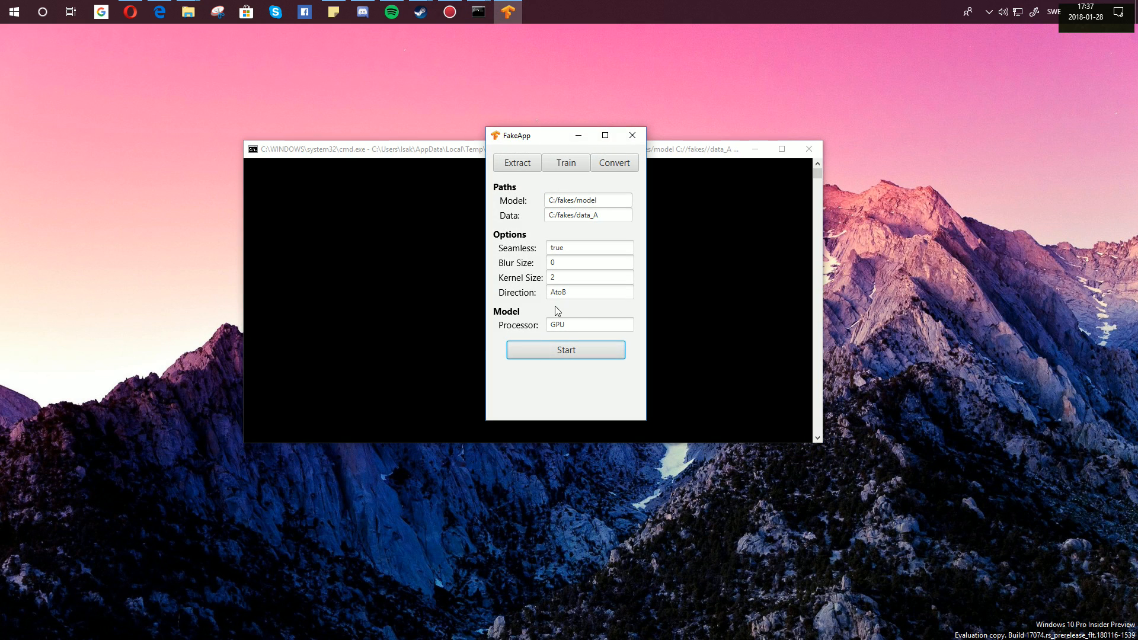
click(579, 137)
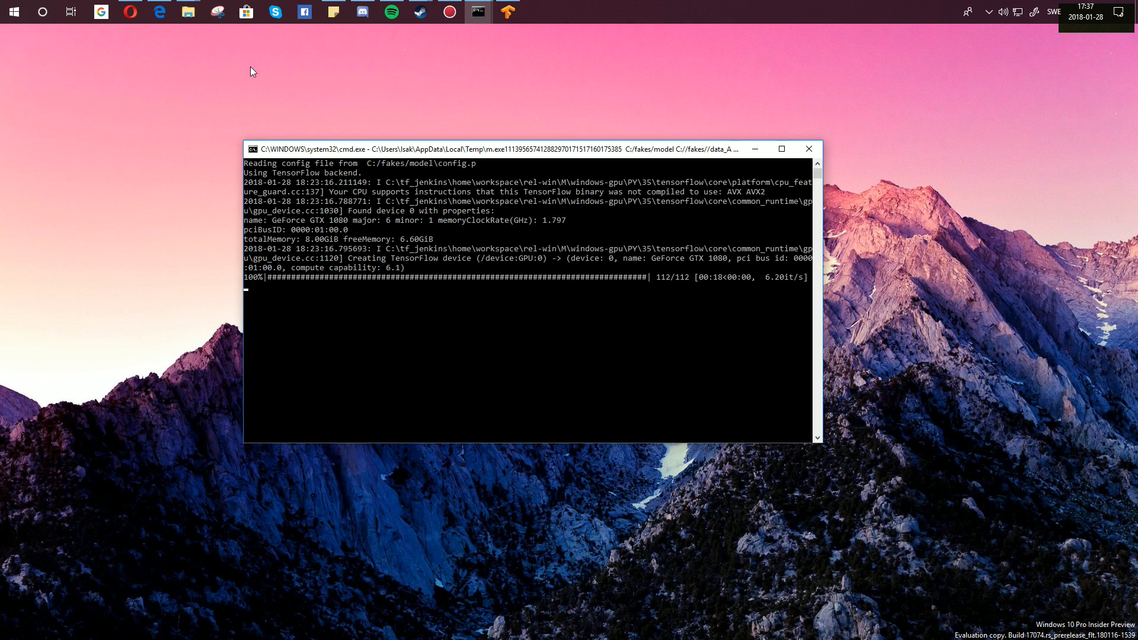
Bring the conversion console back up and check whether the frame conversion has finished.
click(755, 149)
click(505, 16)
click(508, 14)
click(479, 15)
click(524, 48)
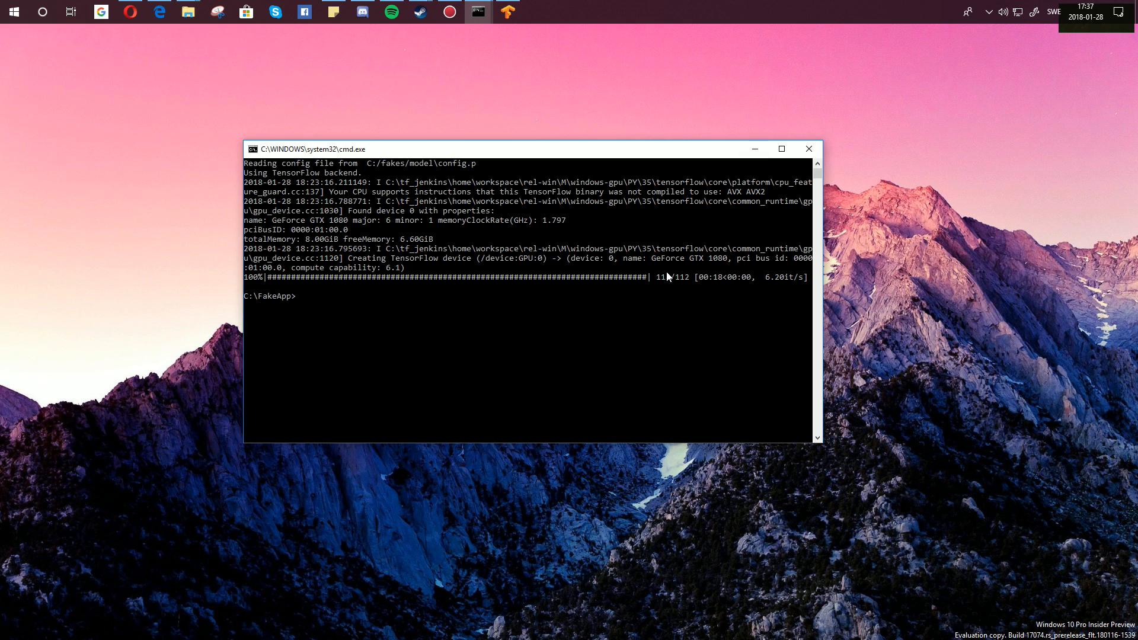
Open the merged folder inside C:\fakes\data_A in File Explorer.
mouse_move(184, 17)
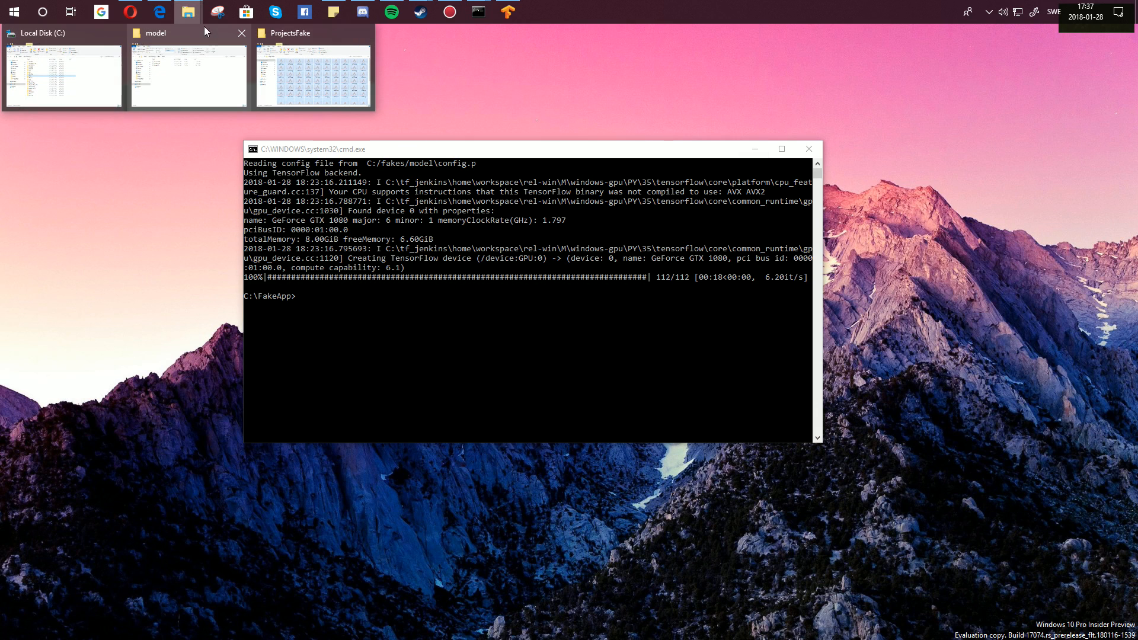
click(224, 68)
click(425, 159)
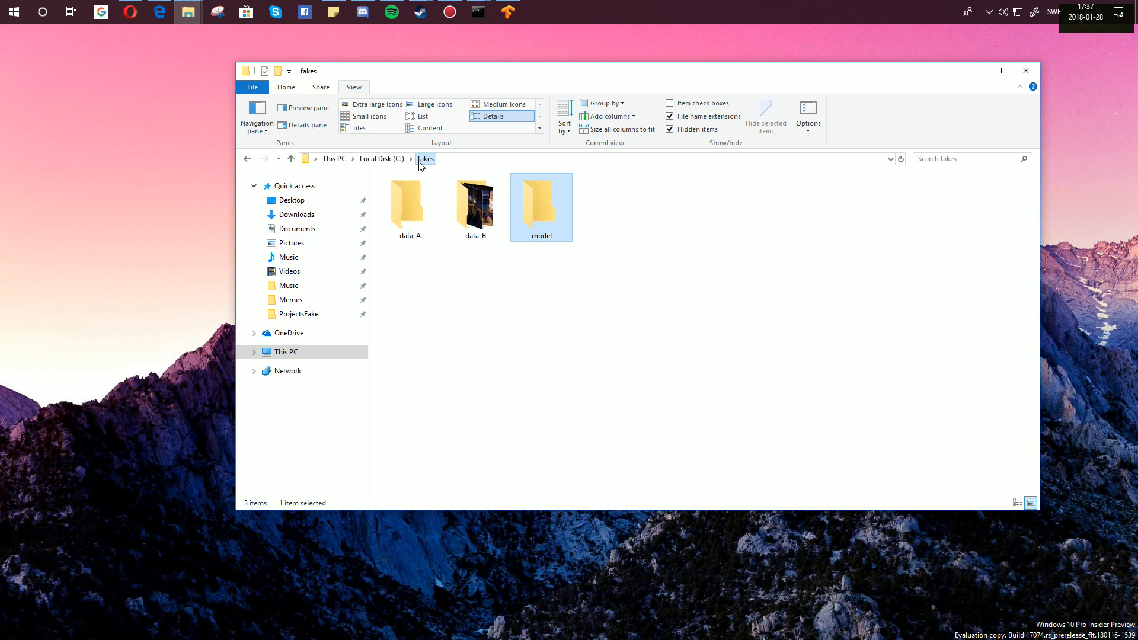
click(418, 206)
double_click(417, 203)
click(420, 201)
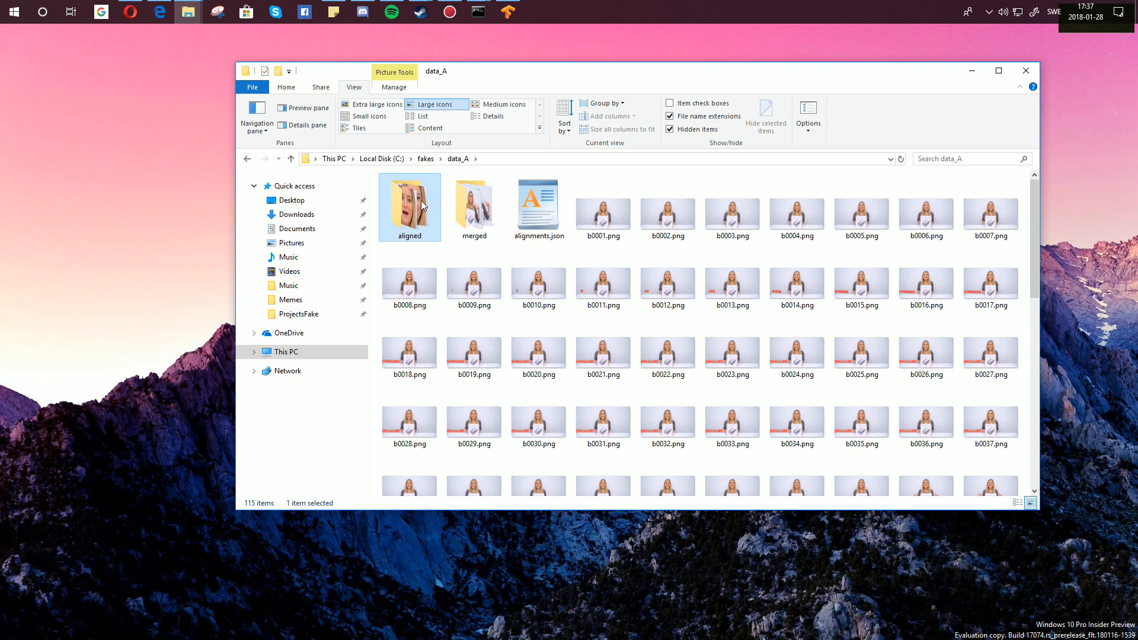
click(473, 211)
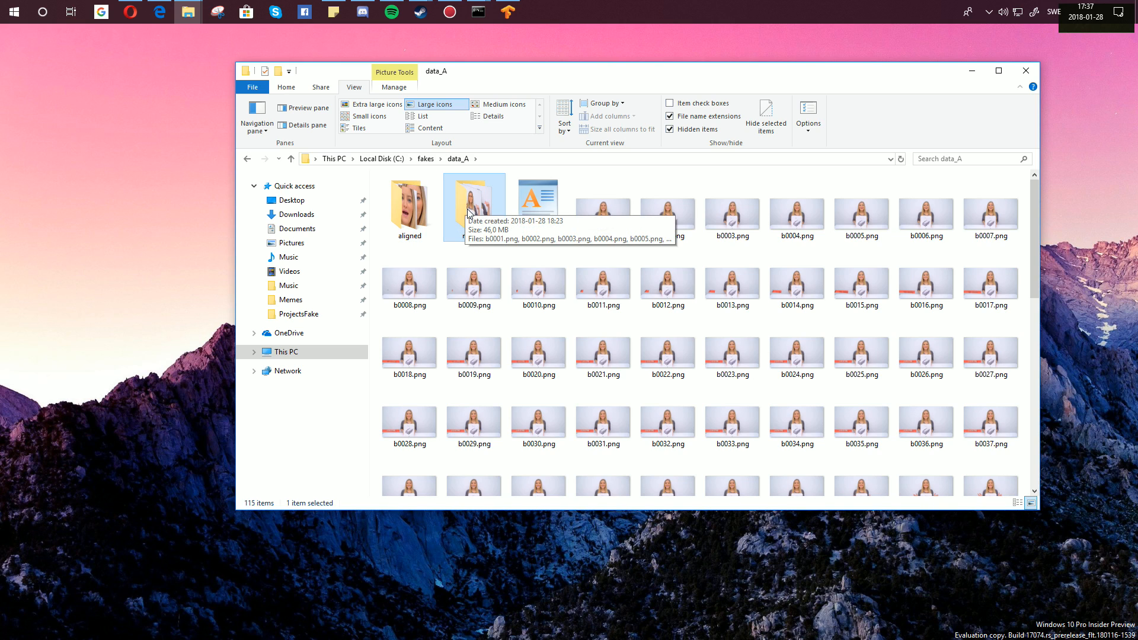
double_click(473, 203)
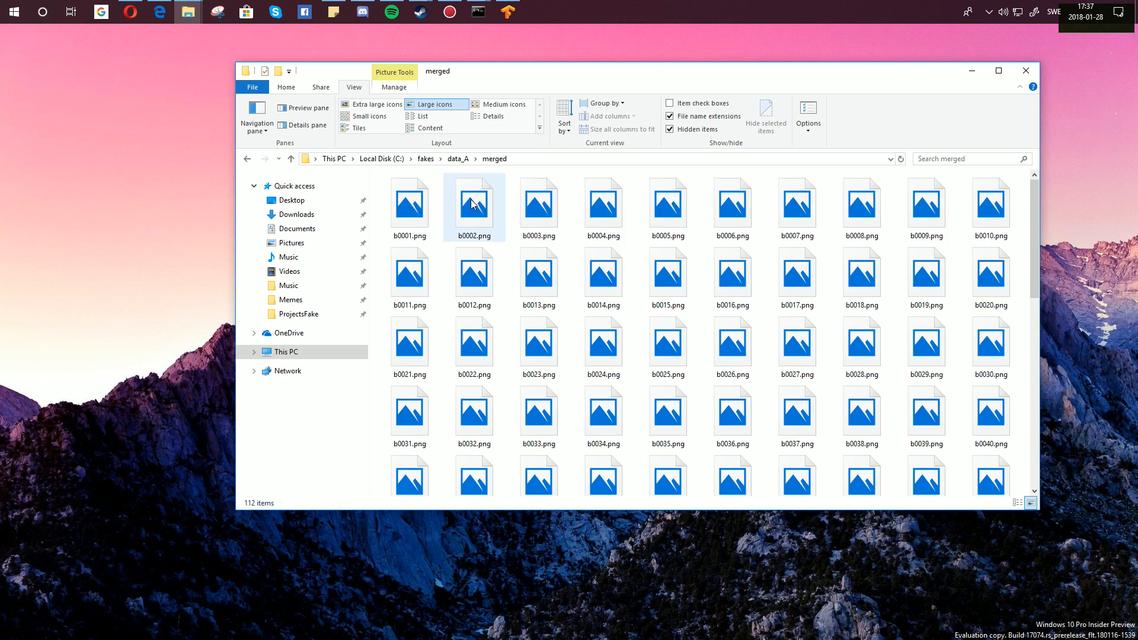
Open b0001.png from the merged folder and page forward through the converted frames up to b0049.png.
click(402, 206)
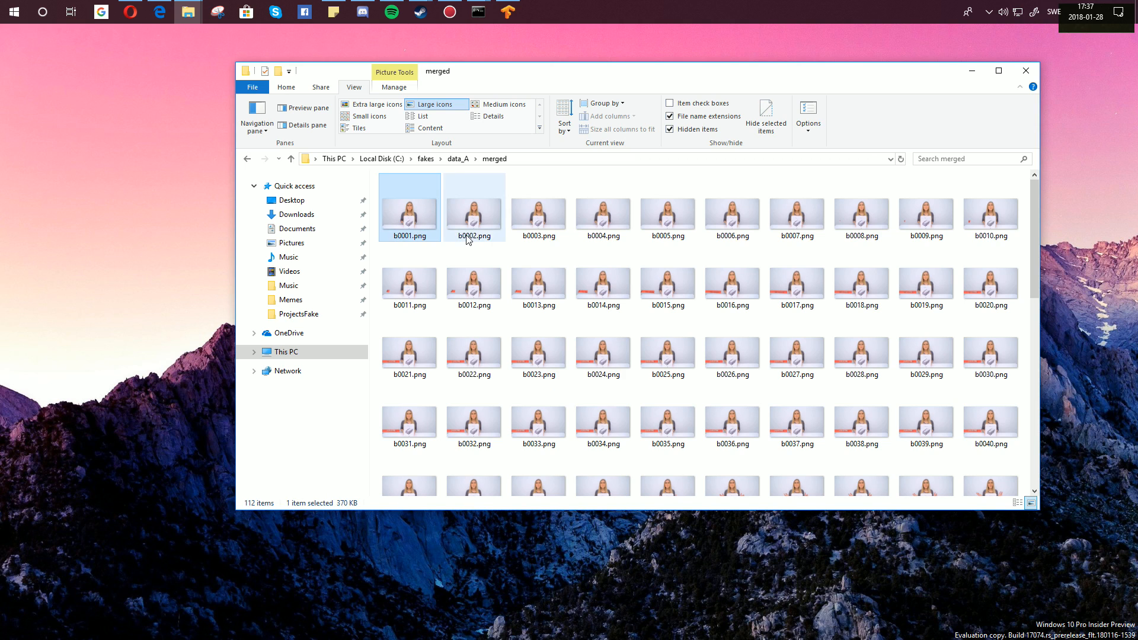
scroll(463, 234, down, 8)
scroll(463, 234, up, 8)
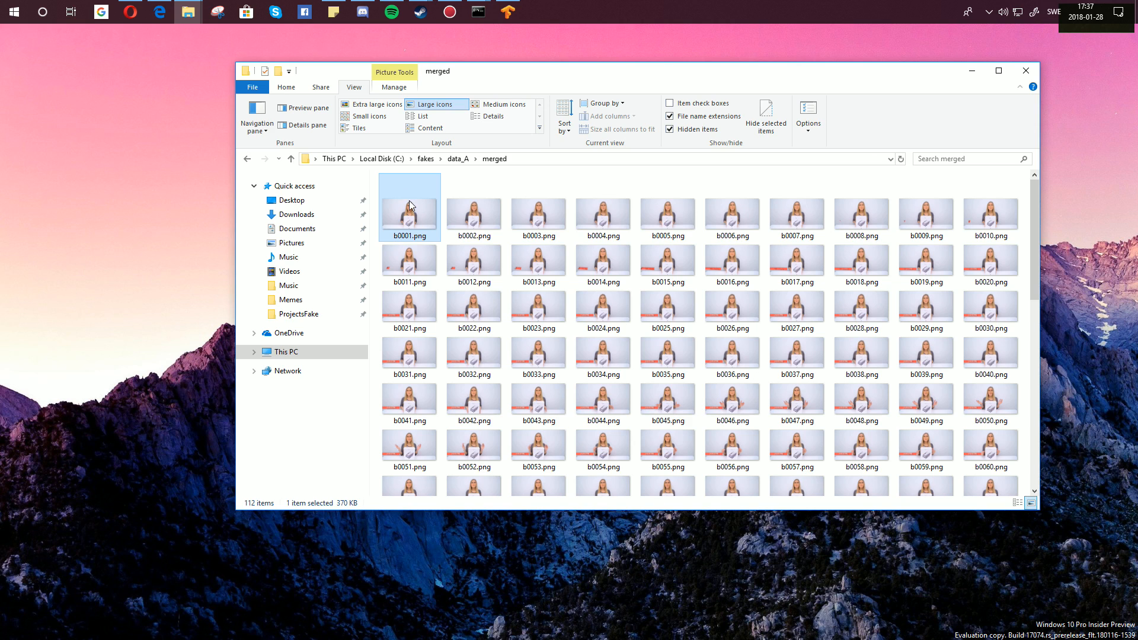
double_click(387, 204)
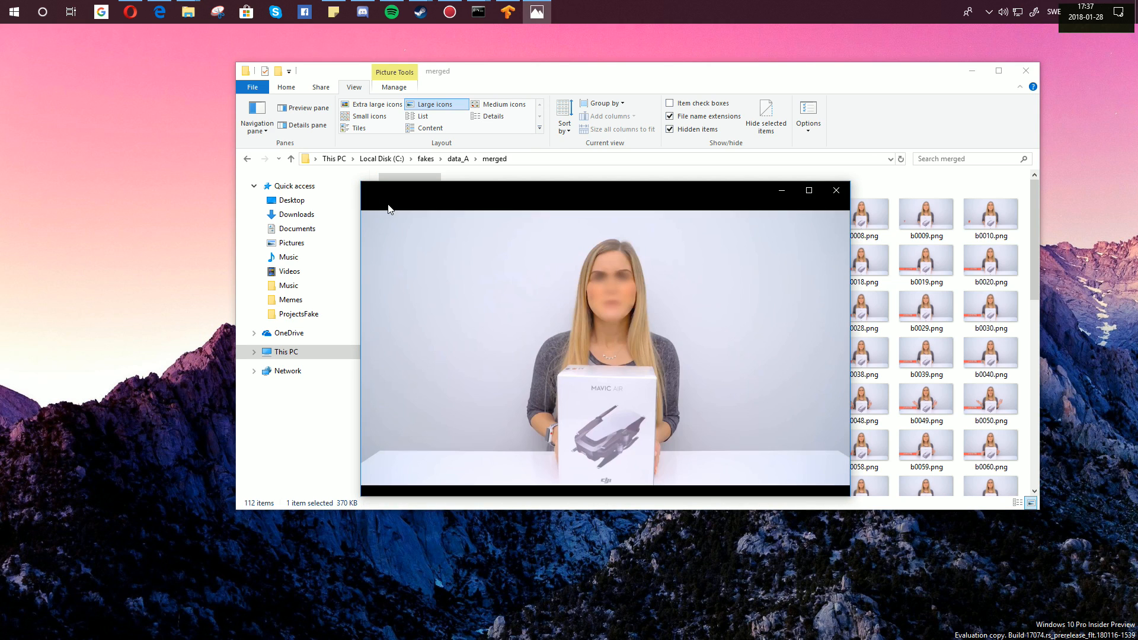
click(820, 347)
click(821, 348)
click(824, 344)
click(825, 344)
click(825, 344)
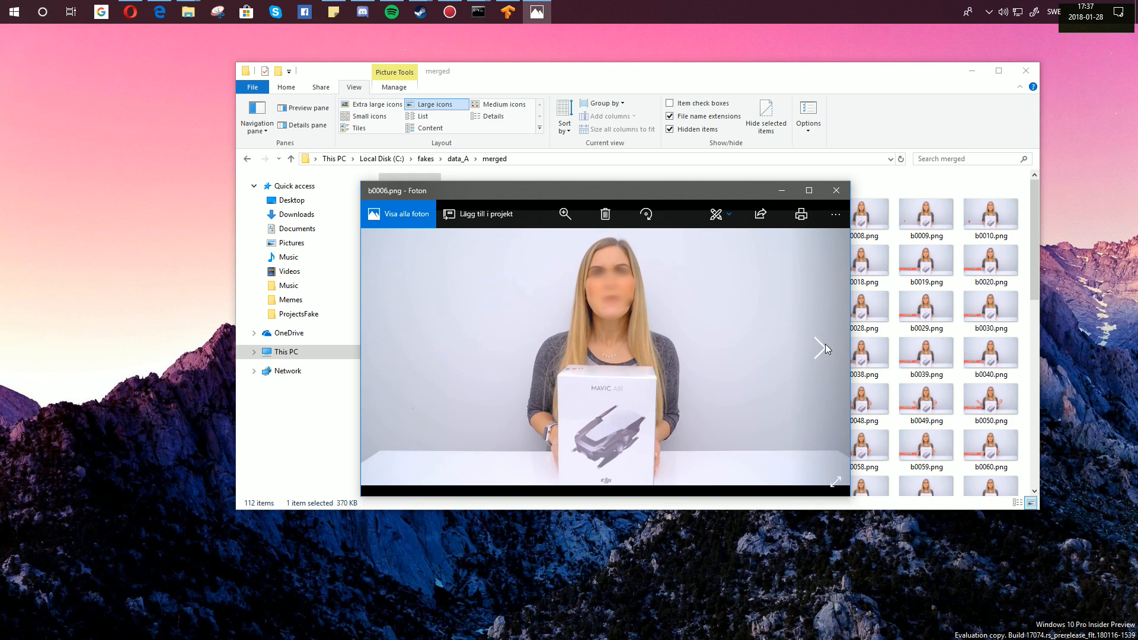
click(825, 344)
click(825, 343)
click(825, 344)
click(825, 344)
click(825, 344)
key(Right)
key(Right)
key(Right)
key(Right)
key(Right)
key(Right)
key(Right)
key(Right)
key(Right)
key(Right)
key(Right)
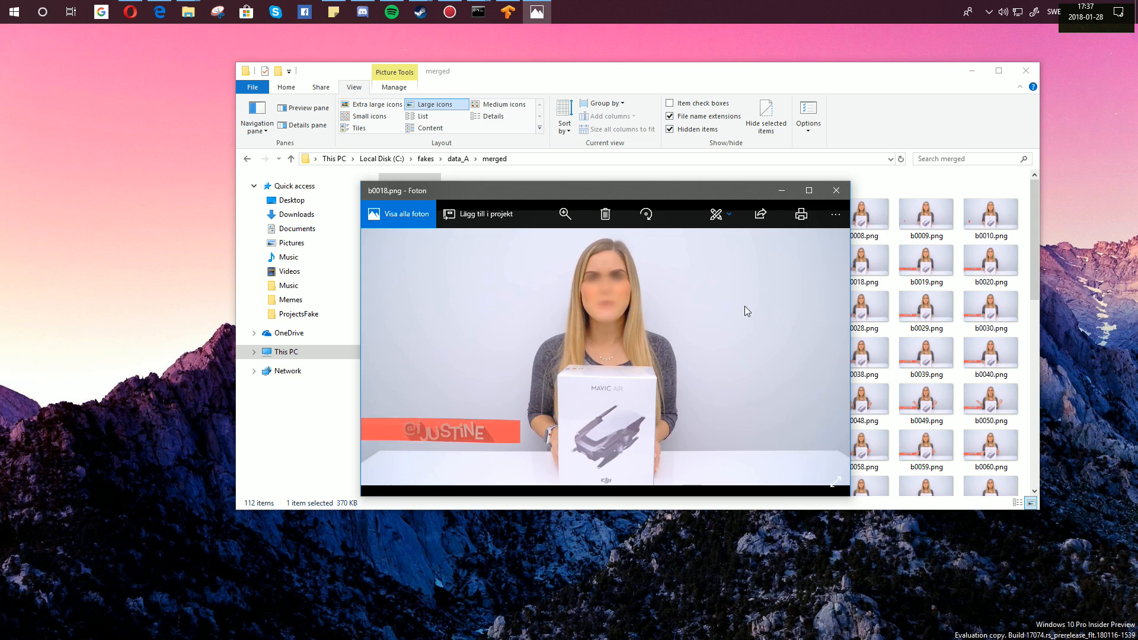
key(Right)
key(Right)
key(Right)
key(Right)
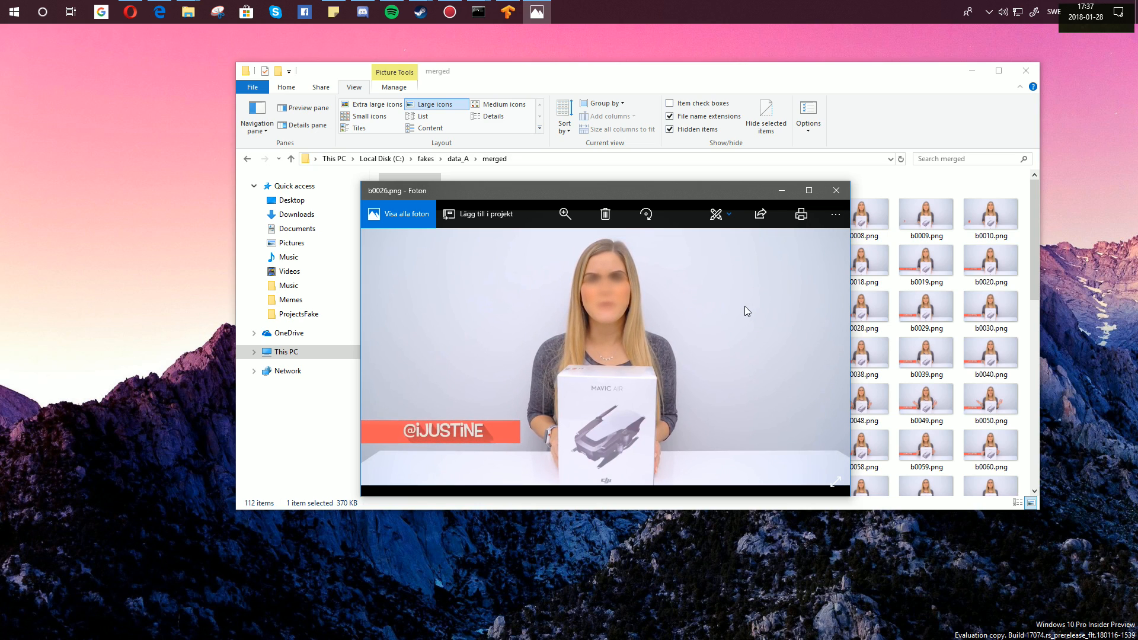
key(Right)
key(Right)
key(Right)
key(Right)
key(Right)
key(Right)
key(Right)
key(Right)
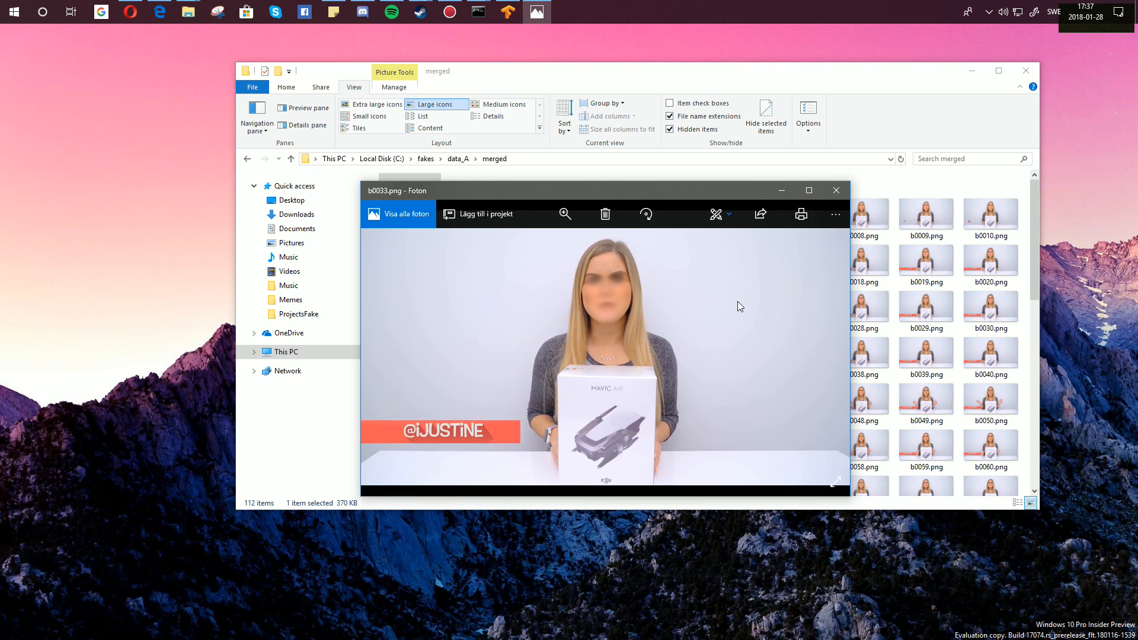
key(Right)
key(Right)
key(Right)
key(Right)
key(Right)
key(Right)
key(Right)
key(Right)
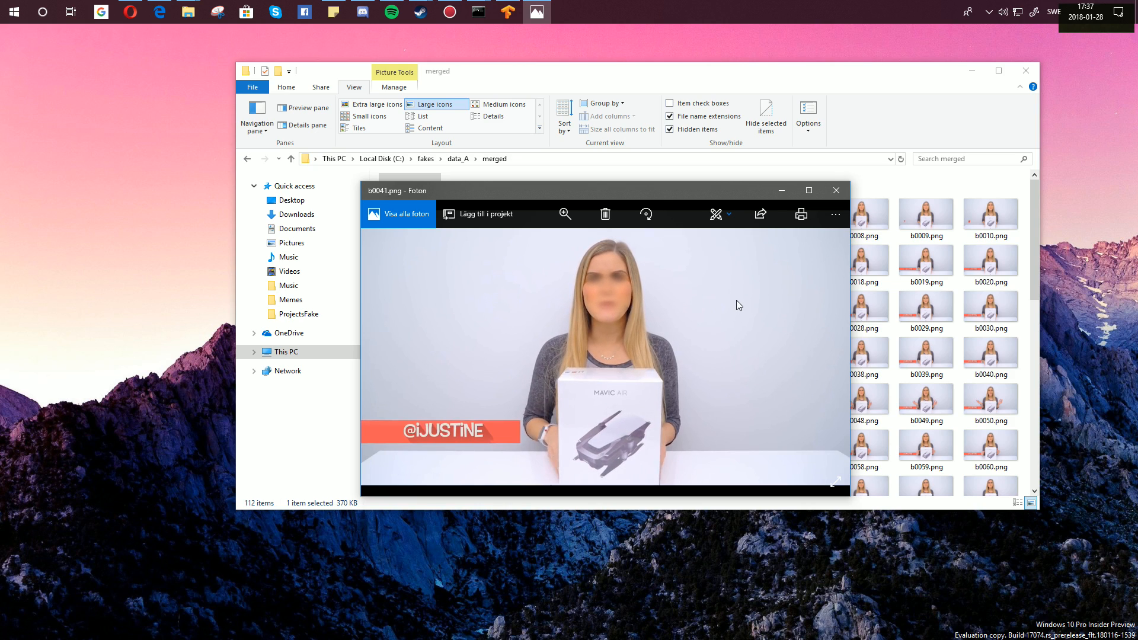
key(Right)
key(Right)
key(Right)
key(Right)
key(Right)
key(Right)
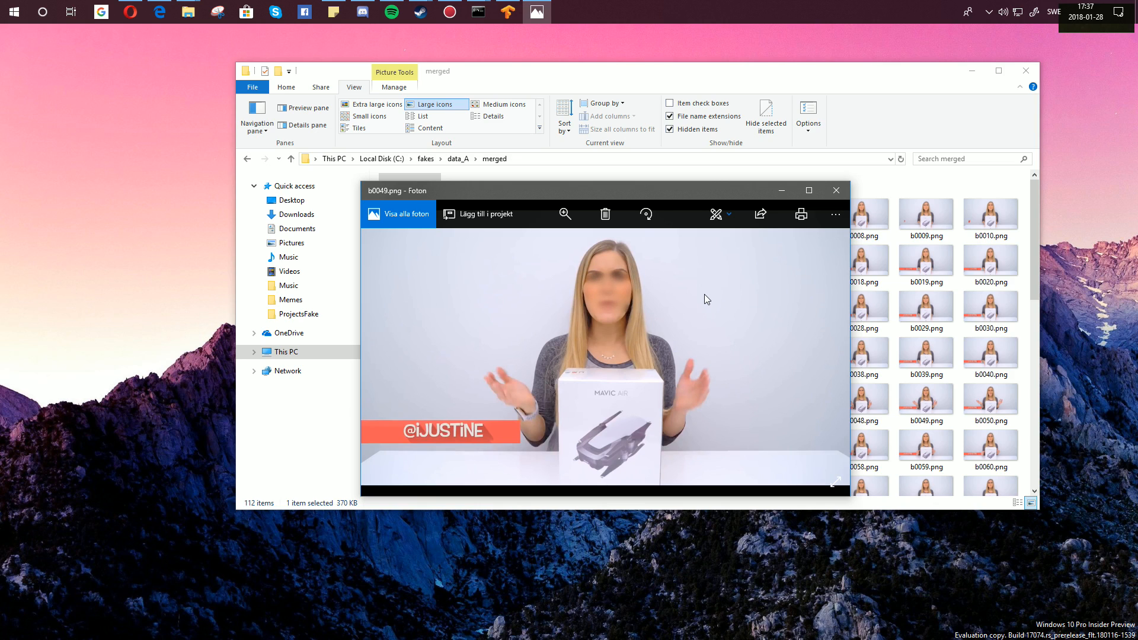
Review the converted frames back to b0040.png and forward to b0061.png, and close the image viewer.
key(Left)
key(Left)
key(Left)
key(Left)
key(Left)
key(Left)
key(Left)
key(Left)
key(Left)
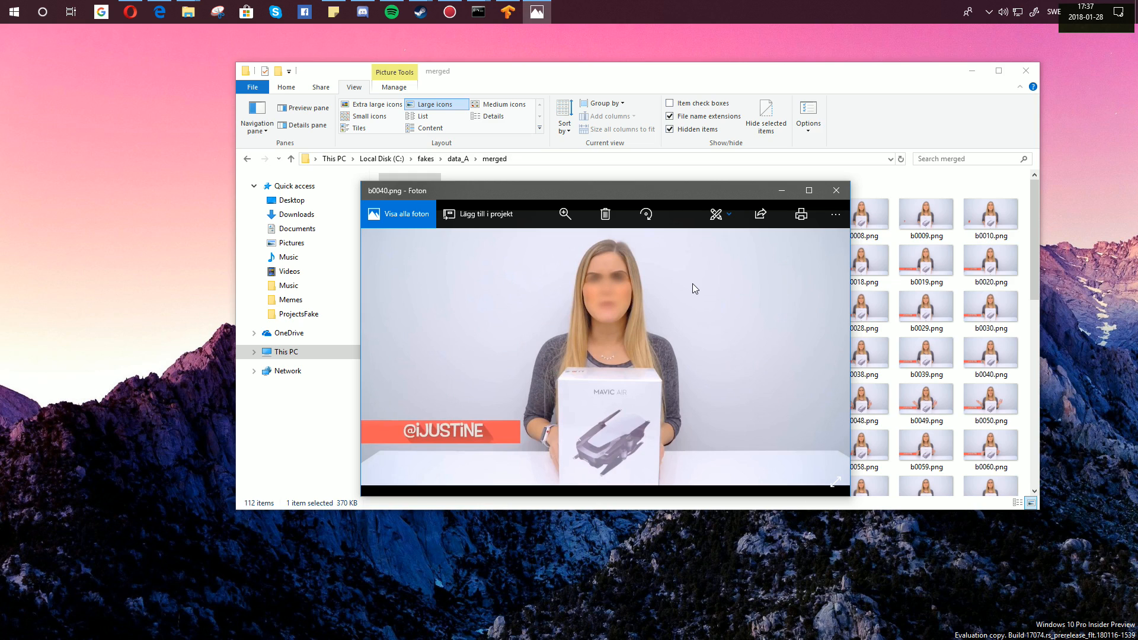
key(Right)
key(Right)
key(Right)
key(Right)
key(Right)
key(Right)
key(Right)
key(Right)
key(Right)
key(Right)
key(Right)
key(Right)
key(Right)
key(Right)
key(Right)
key(Right)
key(Right)
key(Right)
key(Right)
key(Right)
key(Right)
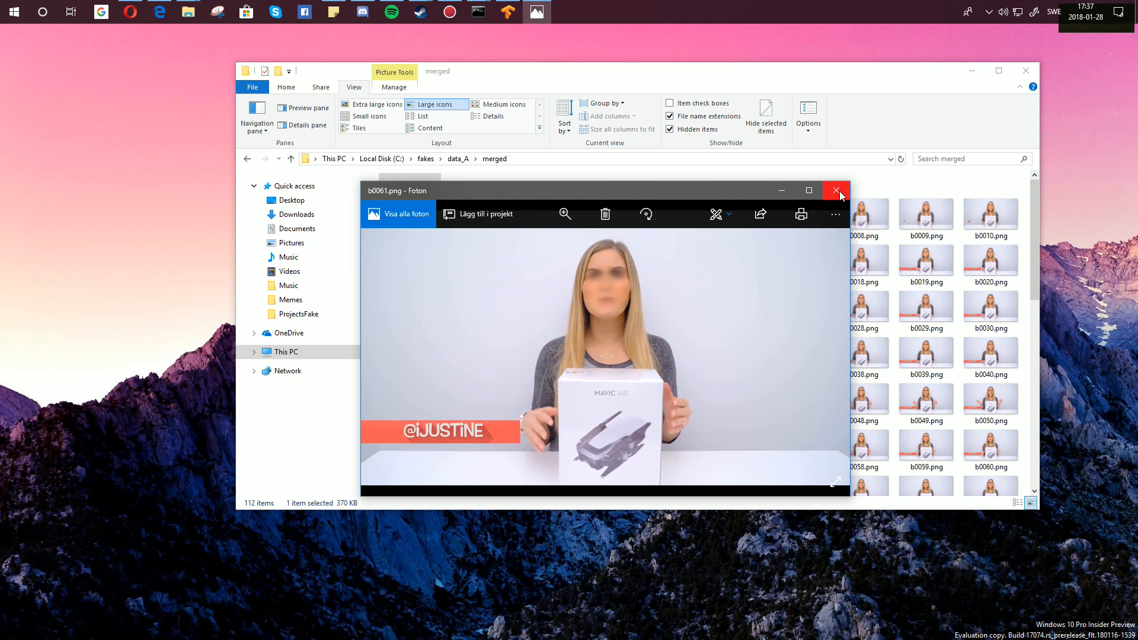
click(841, 195)
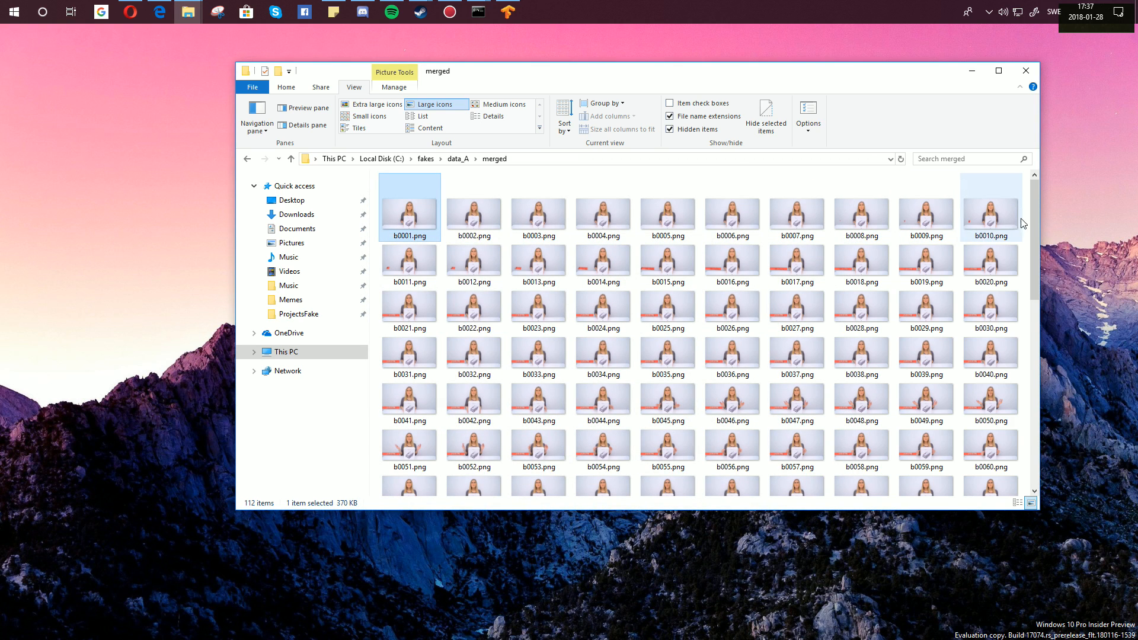
Open PowerShell in the merged folder and enter ffmpeg -f image2 -i a%04d.png -vcodec libx264 -crf 0 -pix_fmt yuv420p [output].mp4 without running it.
mouse_move(1039, 223)
mouse_down()
mouse_move(1021, 388)
mouse_move(1042, 322)
mouse_move(1029, 227)
mouse_up()
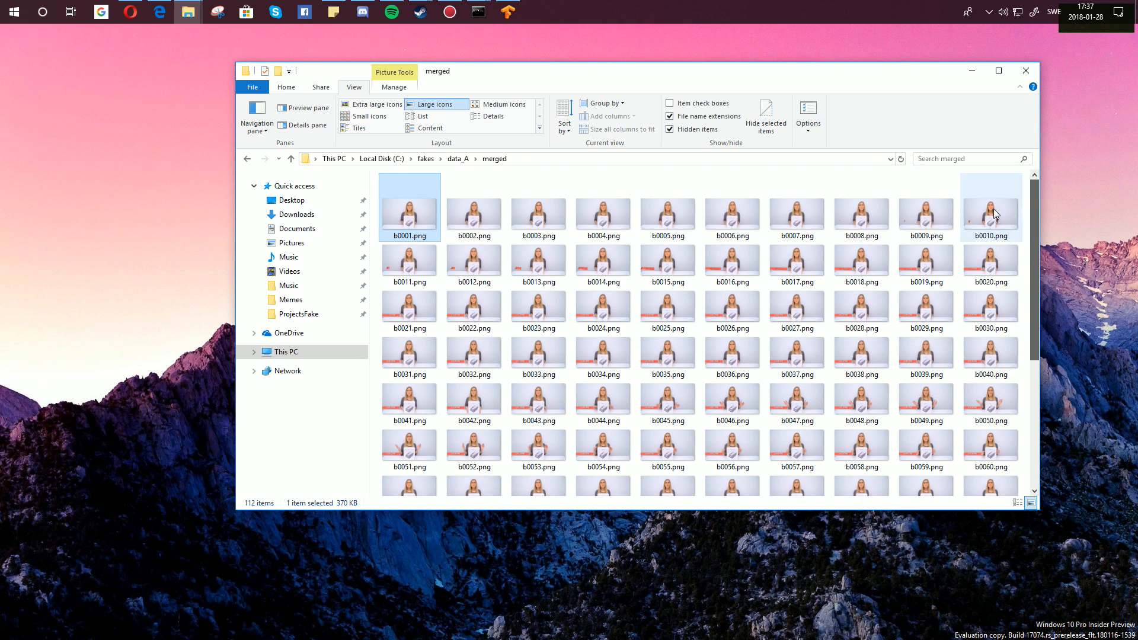
click(632, 176)
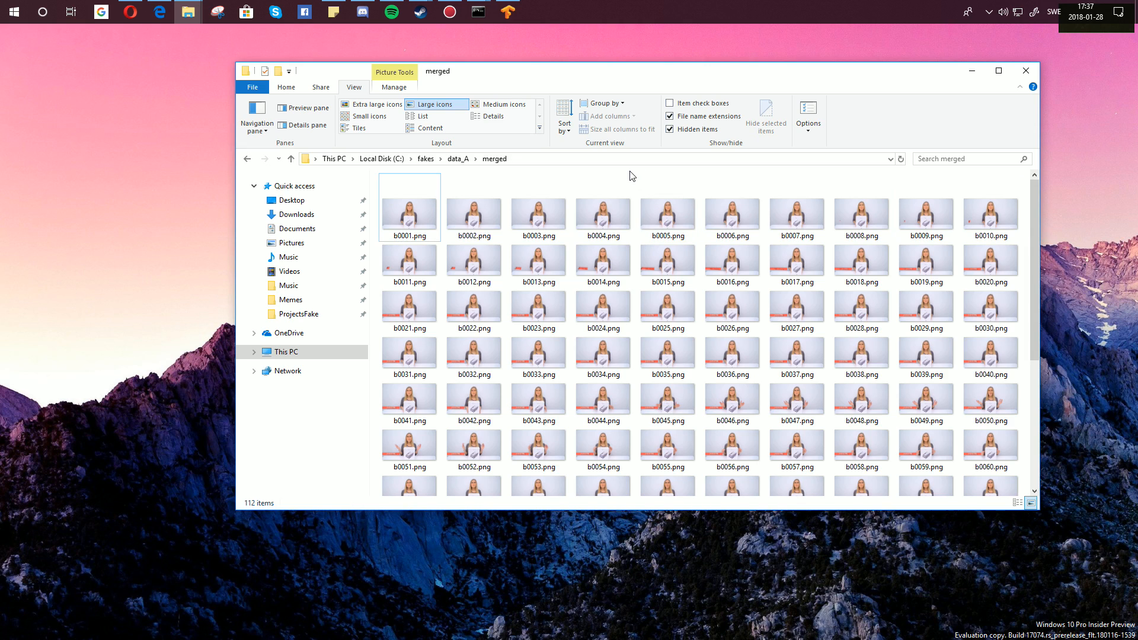
scroll(632, 178, down, 5)
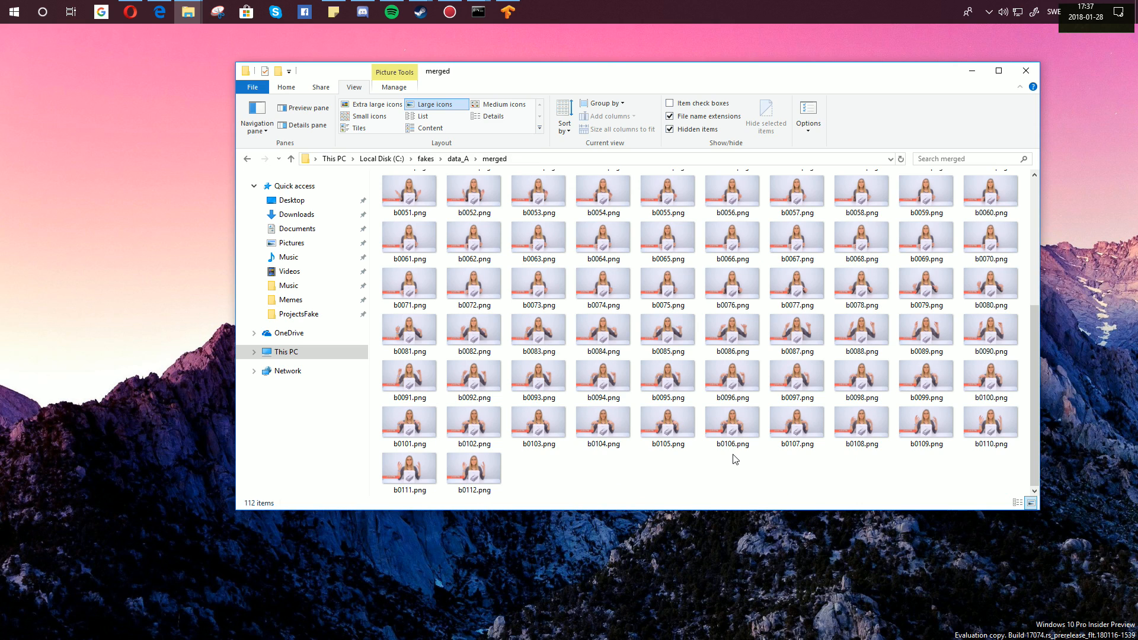
right_click(614, 456)
click(619, 468)
right_click(589, 464)
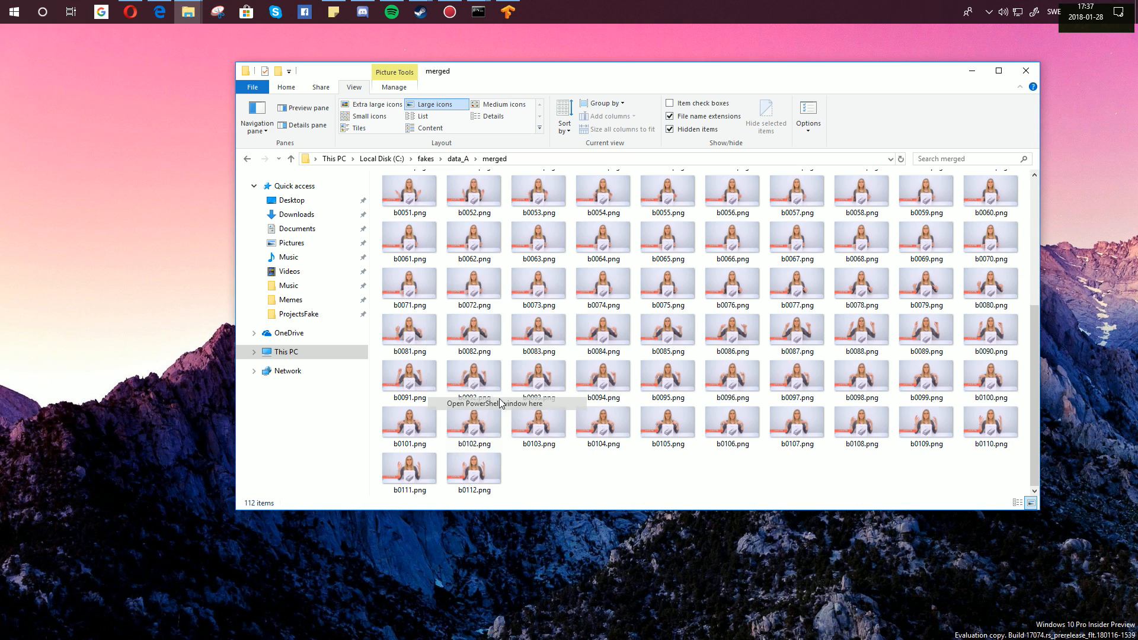
click(499, 401)
text(ffmpeg -f image2 -i a%04d.png -vcodec libx264 -crf 0 -pix_fmt yuv420p [output].mp4)
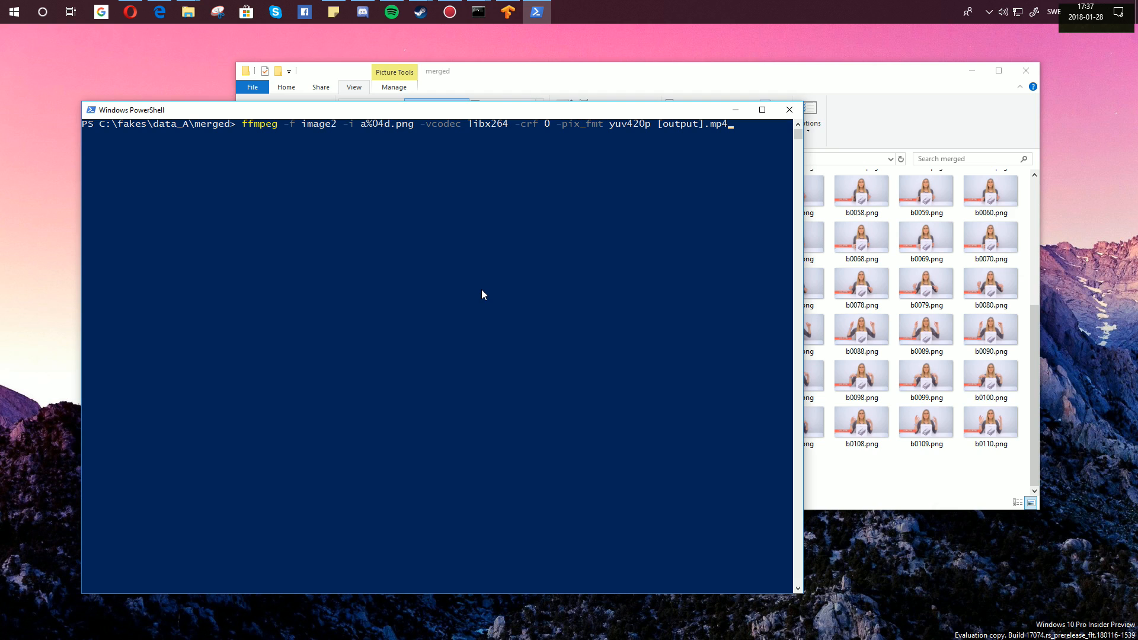
Set the crf value in the entered ffmpeg command to 1 and run the command.
drag(486, 117, 573, 140)
key(Left)
key(Left)
key(Left)
key(Left)
key(Left)
key(Left)
key(Left)
key(Left)
key(Left)
key(Left)
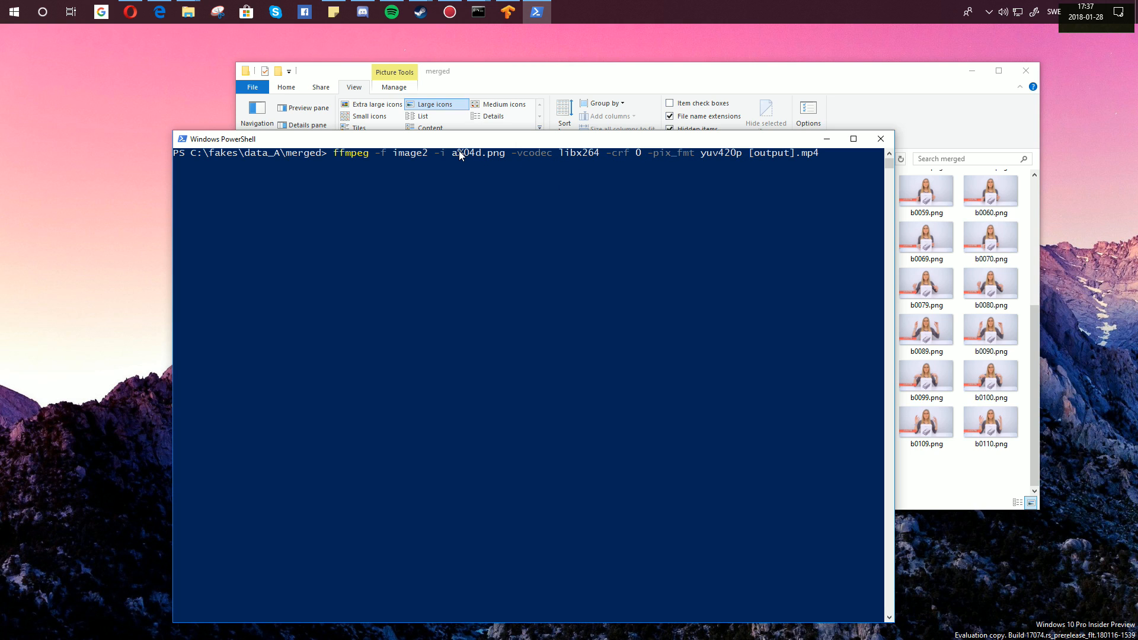
drag(473, 138, 509, 133)
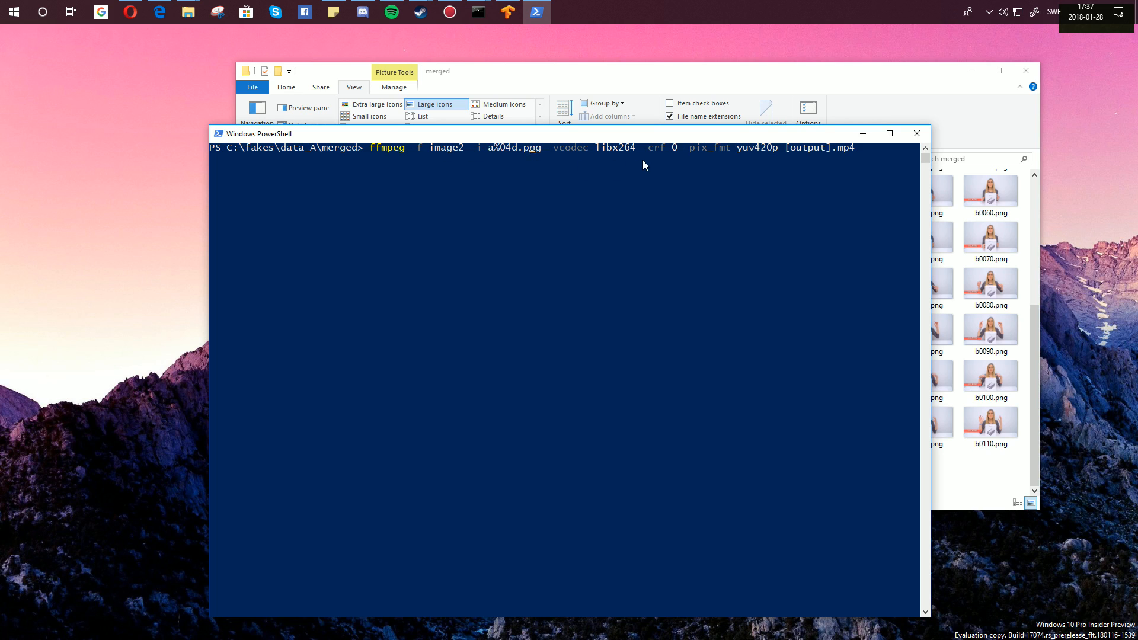
key(BackSpace)
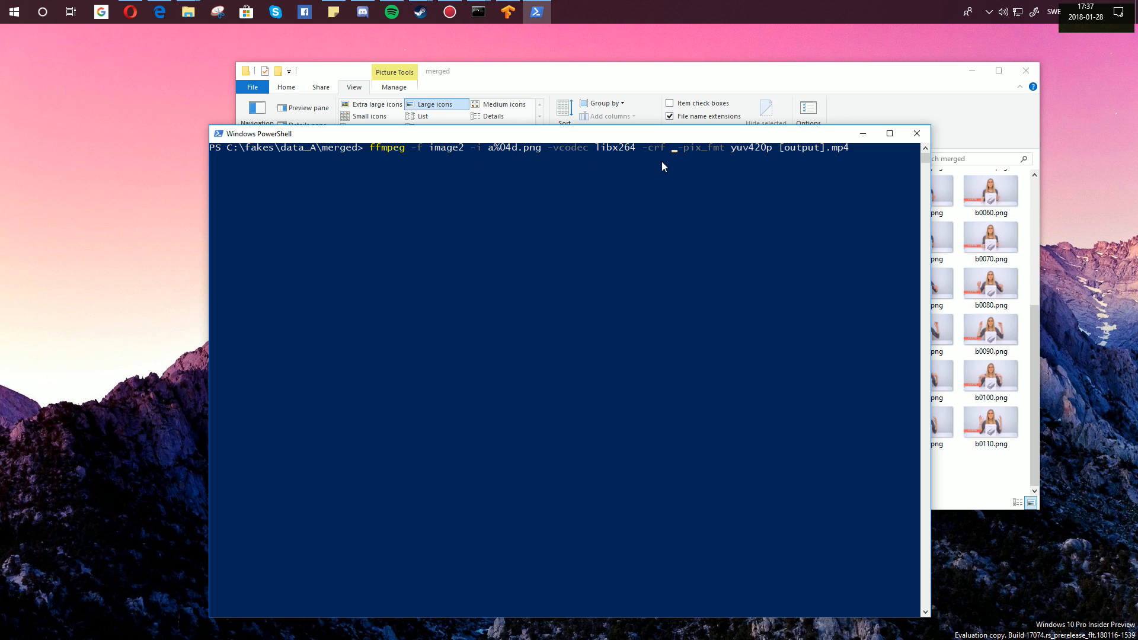
text(1)
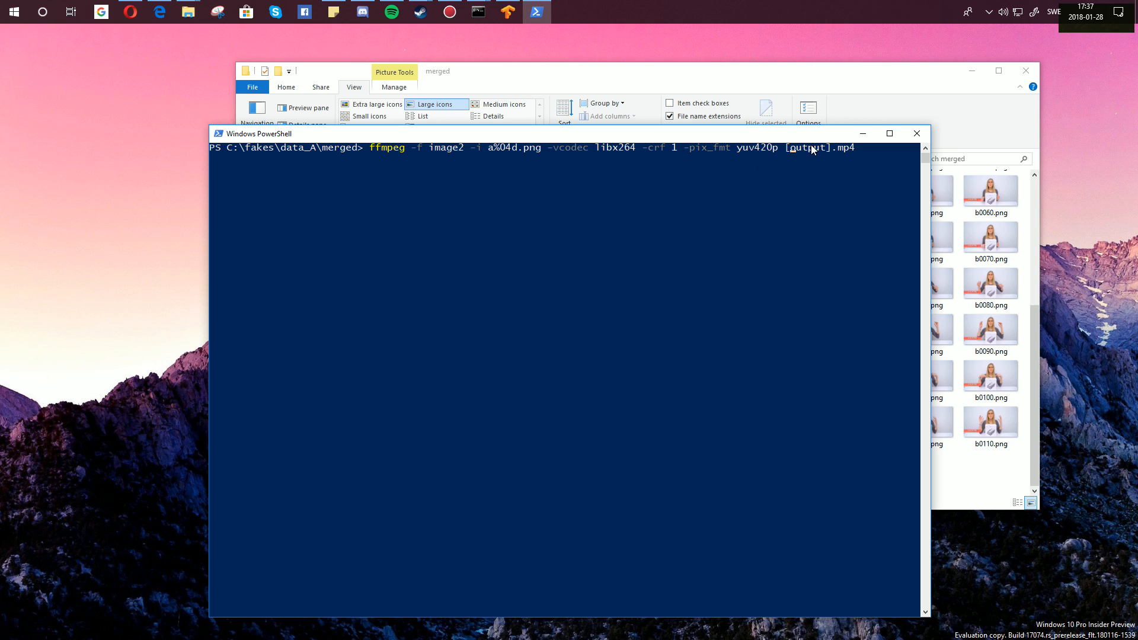
key(Return)
Recall the ffmpeg command, set its input pattern to b%04d.png and run it again.
key(Up)
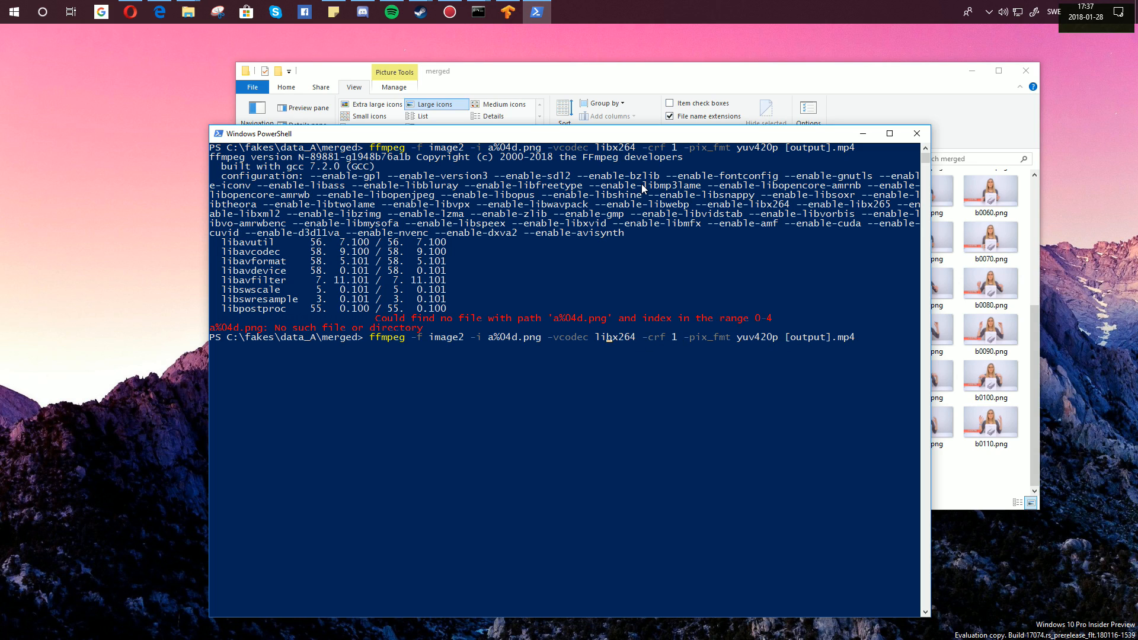
key(Left)
key(Left)
key(Left)
key(BackSpace)
text(b)
key(Return)
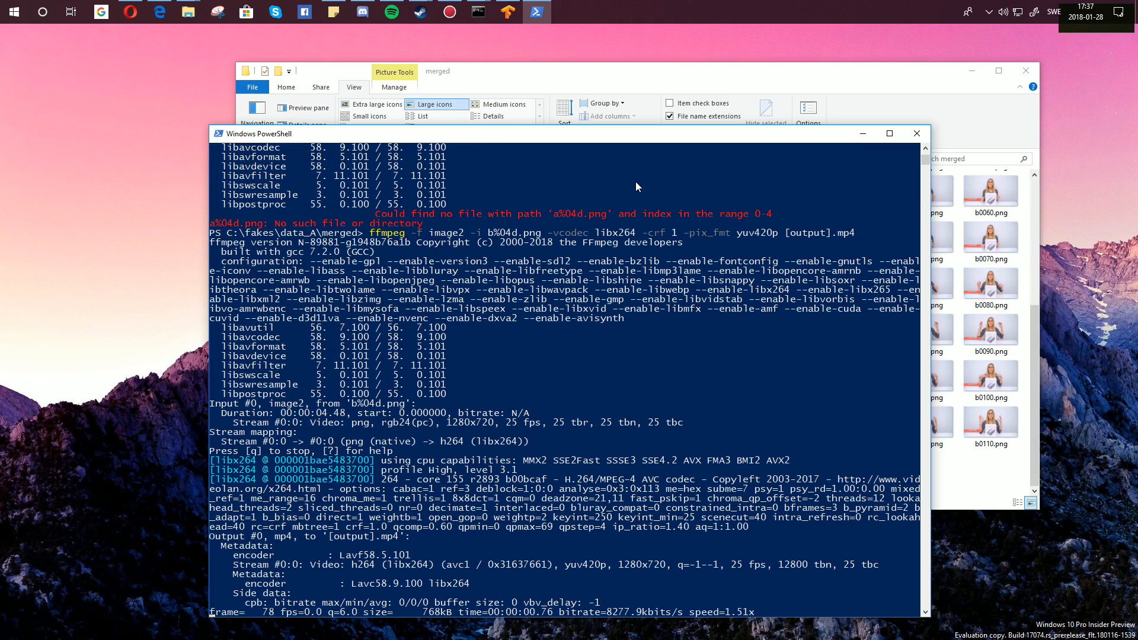
Minimize PowerShell and play [output].mp4 from the merged folder in VLC with looping switched on.
click(861, 134)
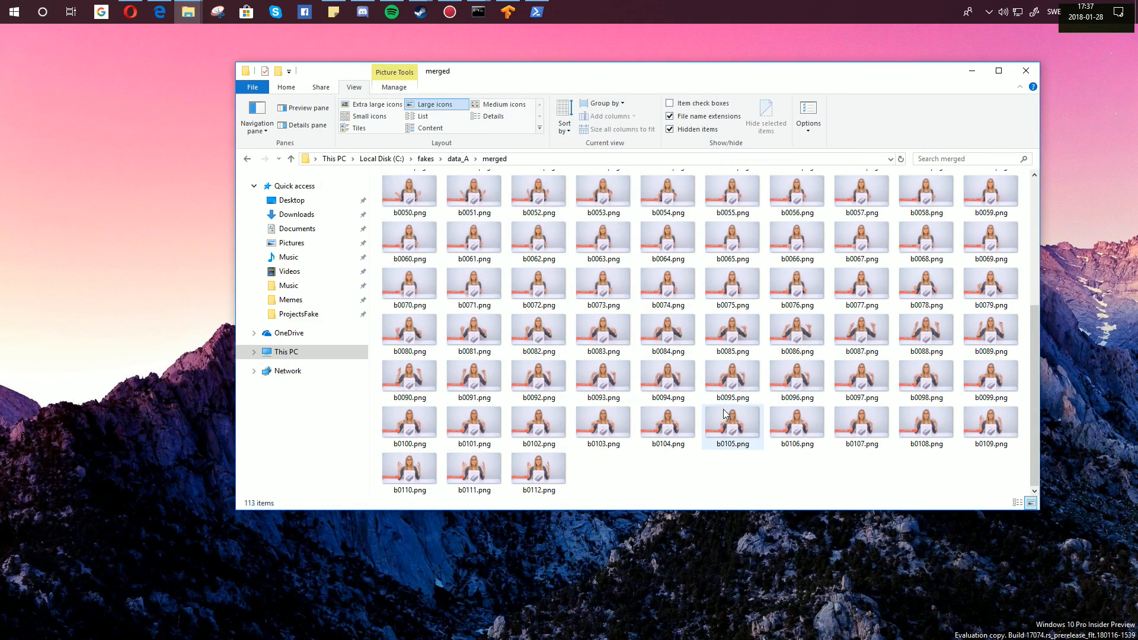
double_click(423, 190)
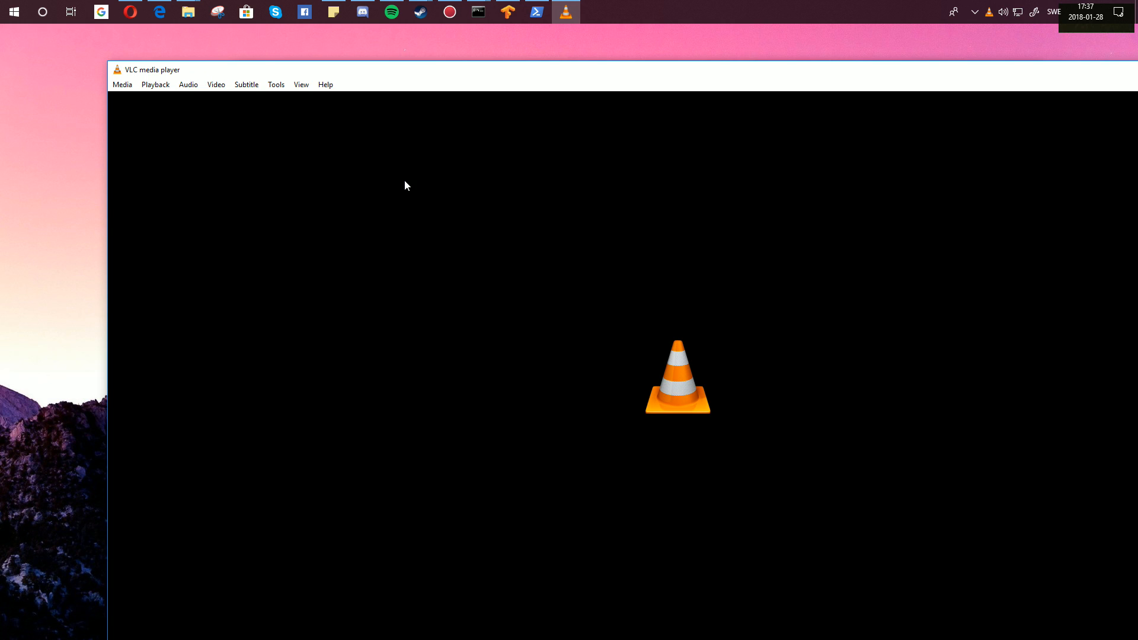
key(space)
click(250, 538)
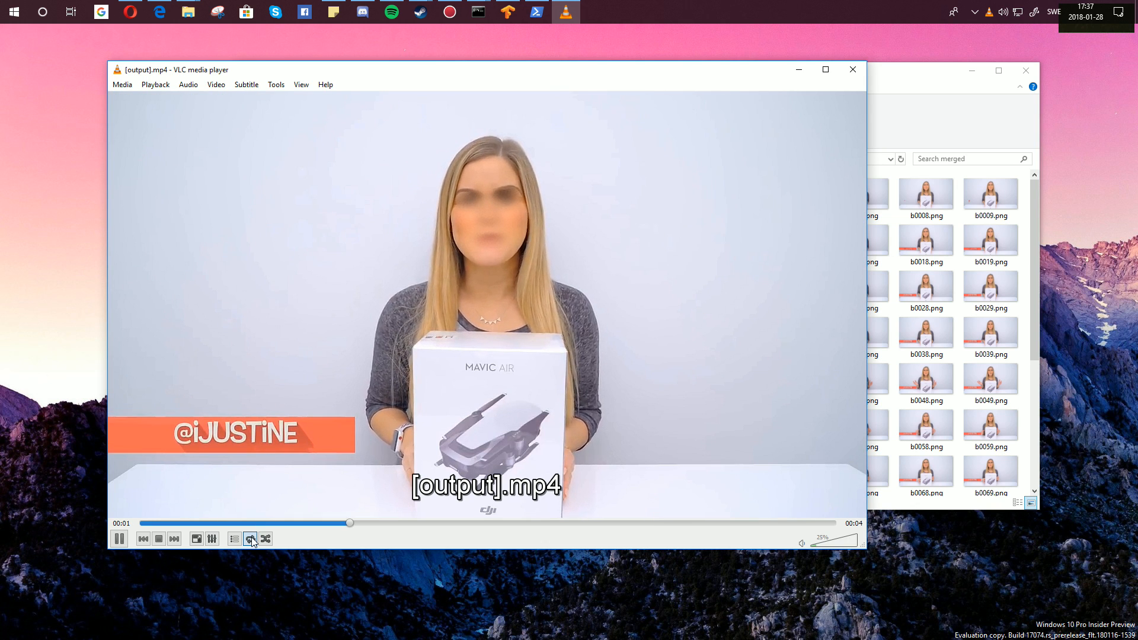
Close the looping [output].mp4 playback in VLC and minimize the merged folder and command prompt windows.
click(251, 539)
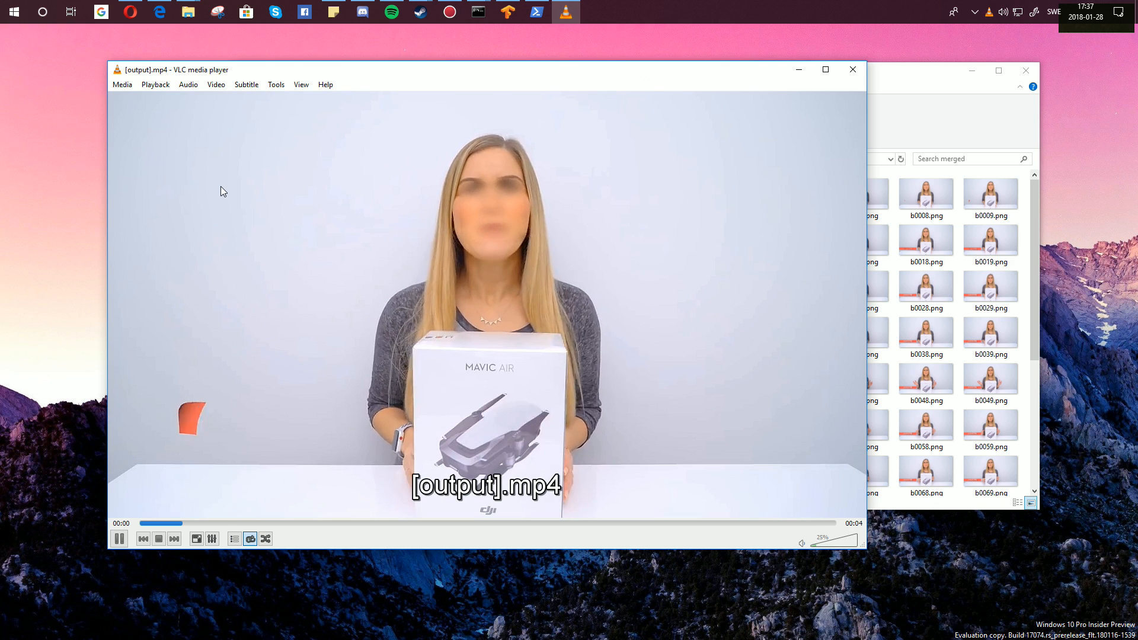
click(860, 70)
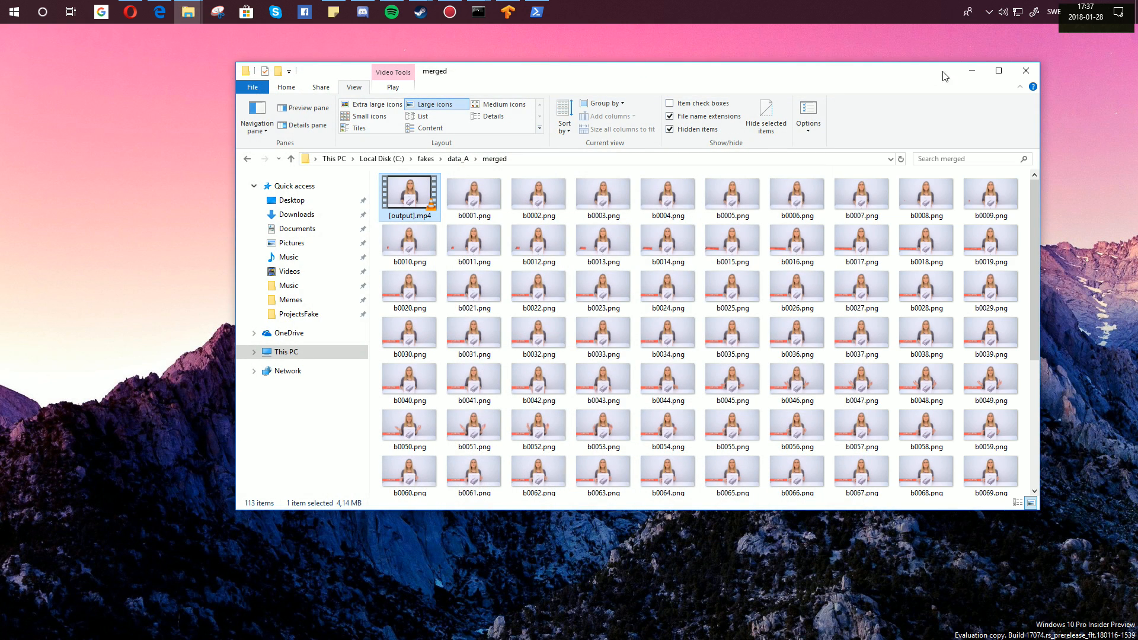
click(972, 70)
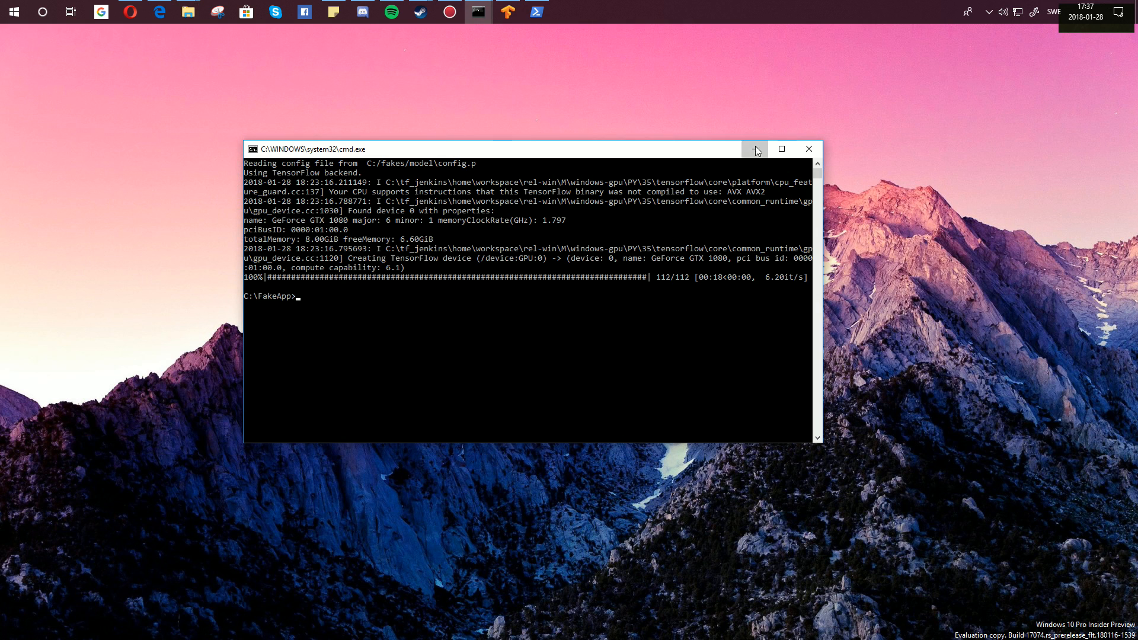
click(756, 149)
Switch to FakeApp and review the Convert settings, including Seamless, followed by the Train and Extract settings.
click(507, 11)
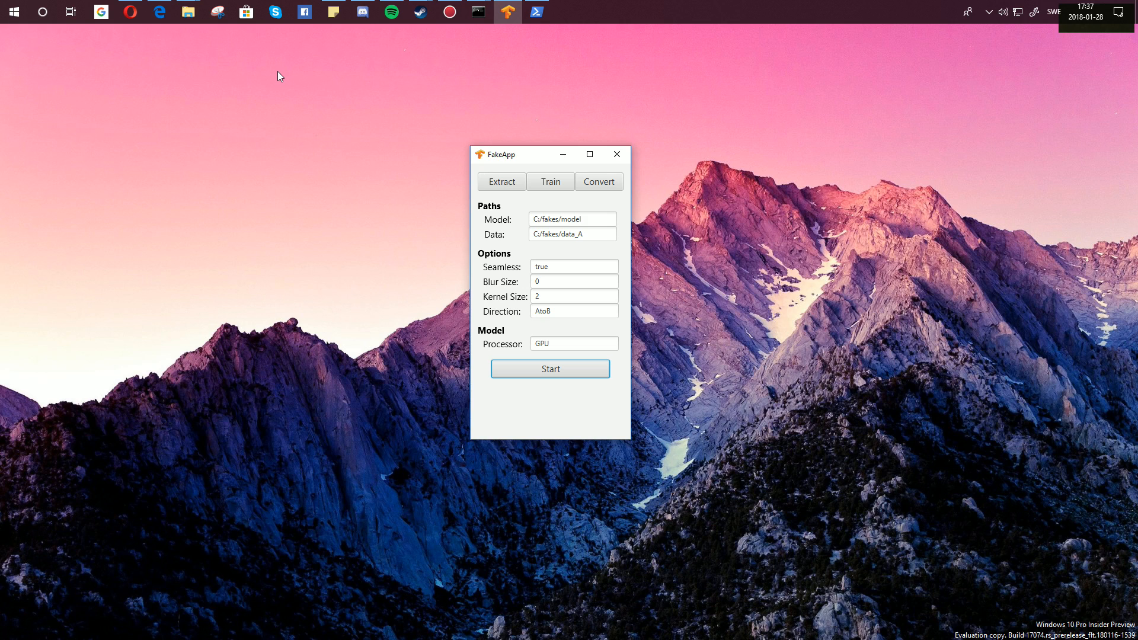
click(597, 182)
double_click(536, 266)
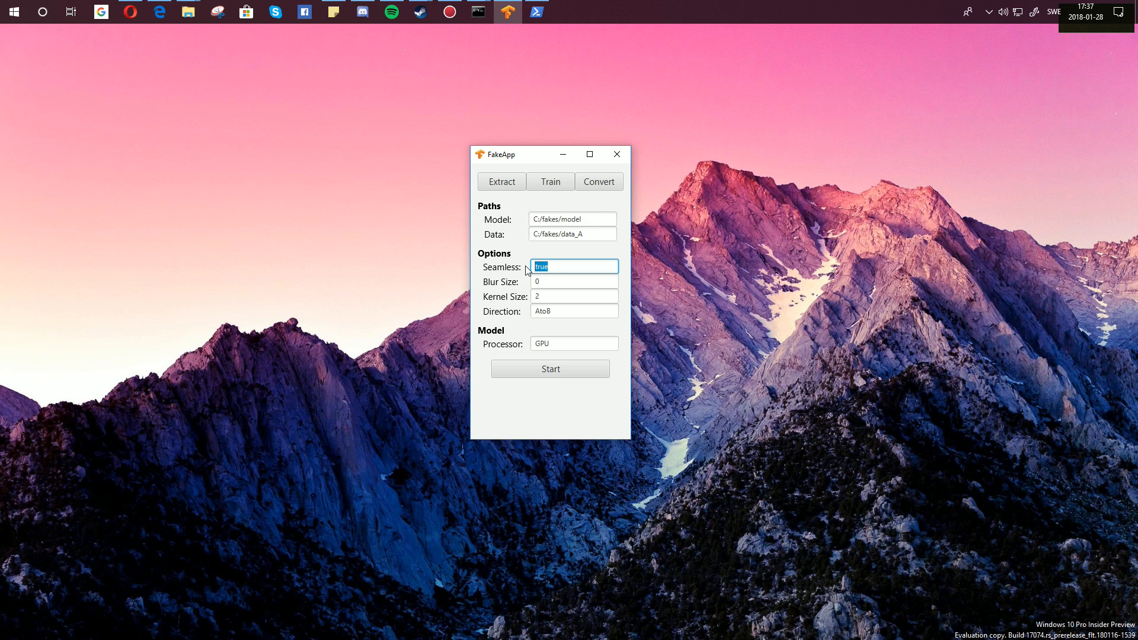
click(548, 189)
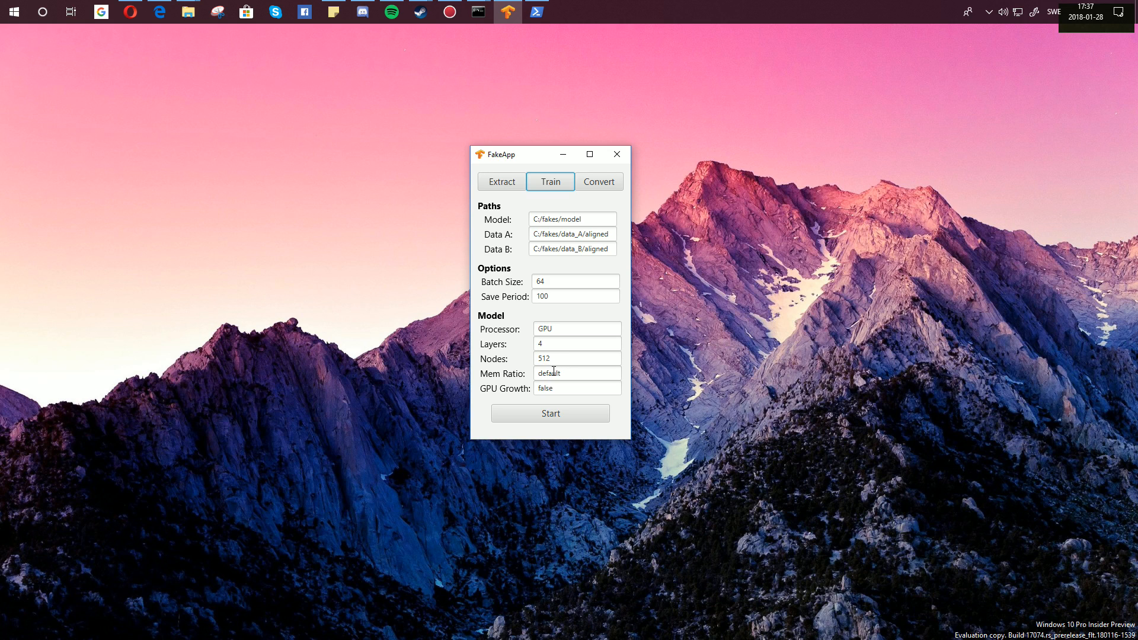
click(499, 186)
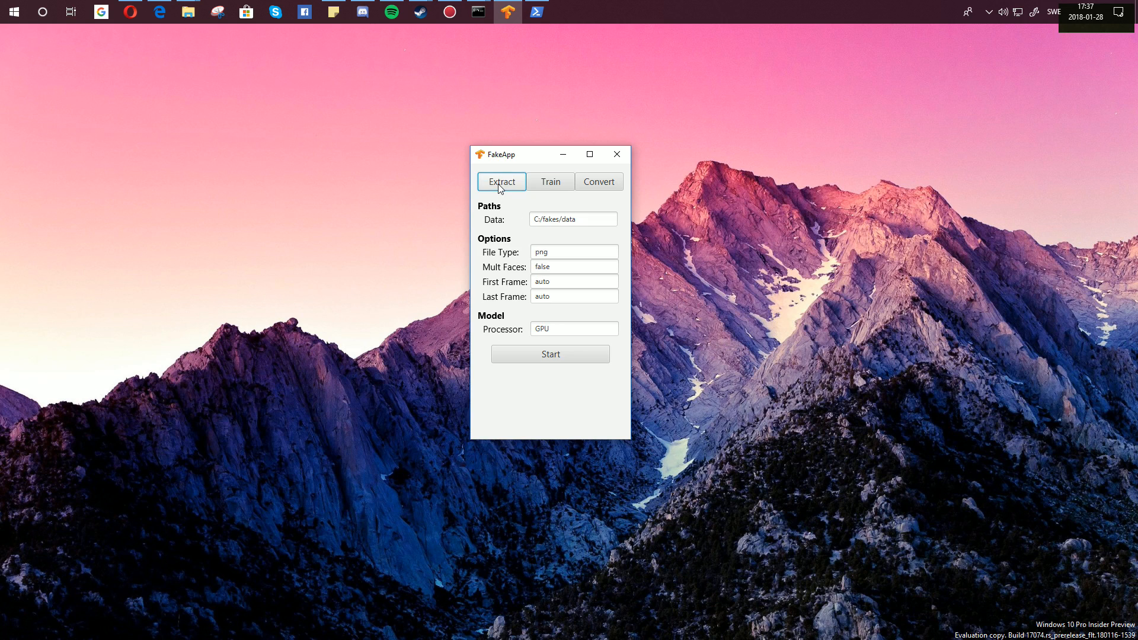